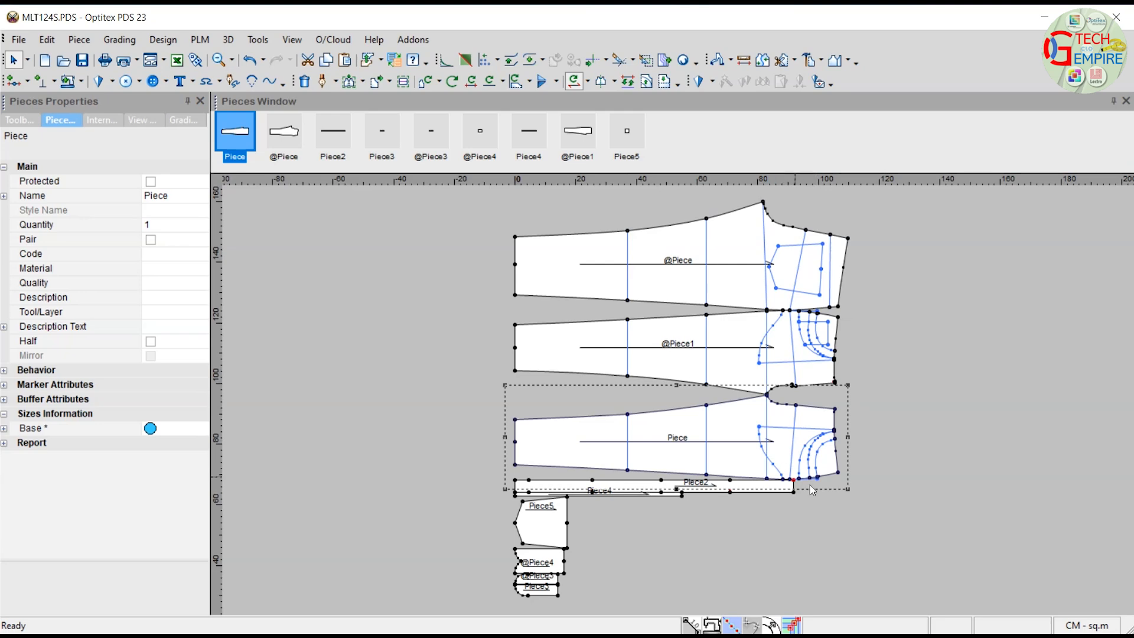
Step: Examine the front and back trouser panels with their internal pocket and yoke lines, and the smaller pieces below them
{"action": "scroll", "coordinate": [825, 399], "scroll_direction": "up", "scroll_amount": 4}
{"action": "scroll", "coordinate": [661, 395], "scroll_direction": "down", "scroll_amount": 4}
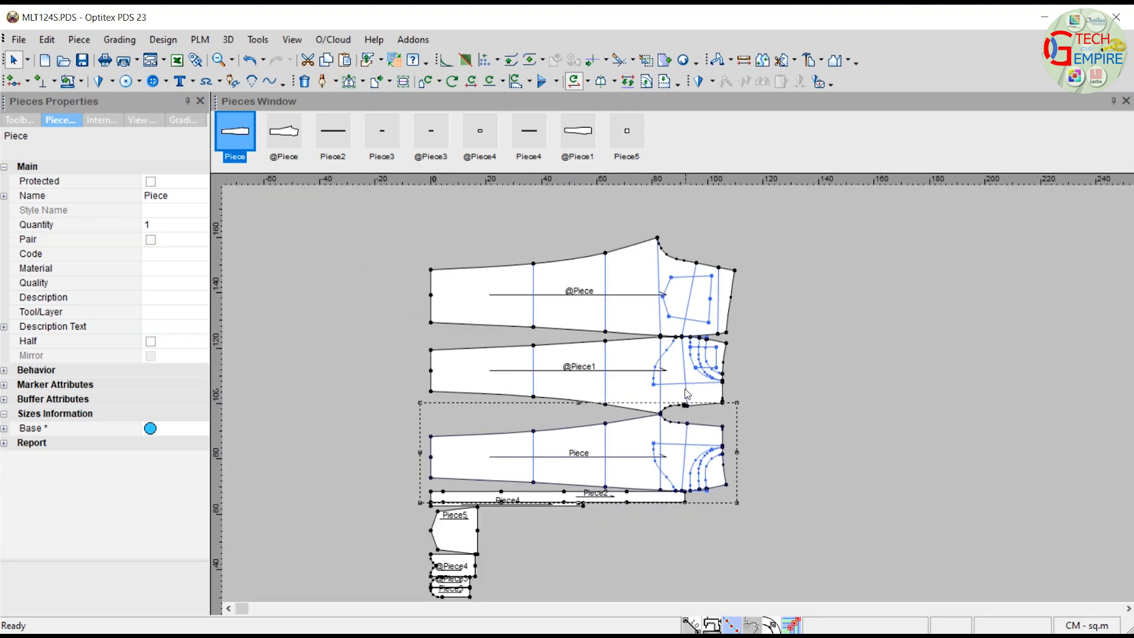
{"action": "scroll", "coordinate": [688, 395], "scroll_direction": "up", "scroll_amount": 2}
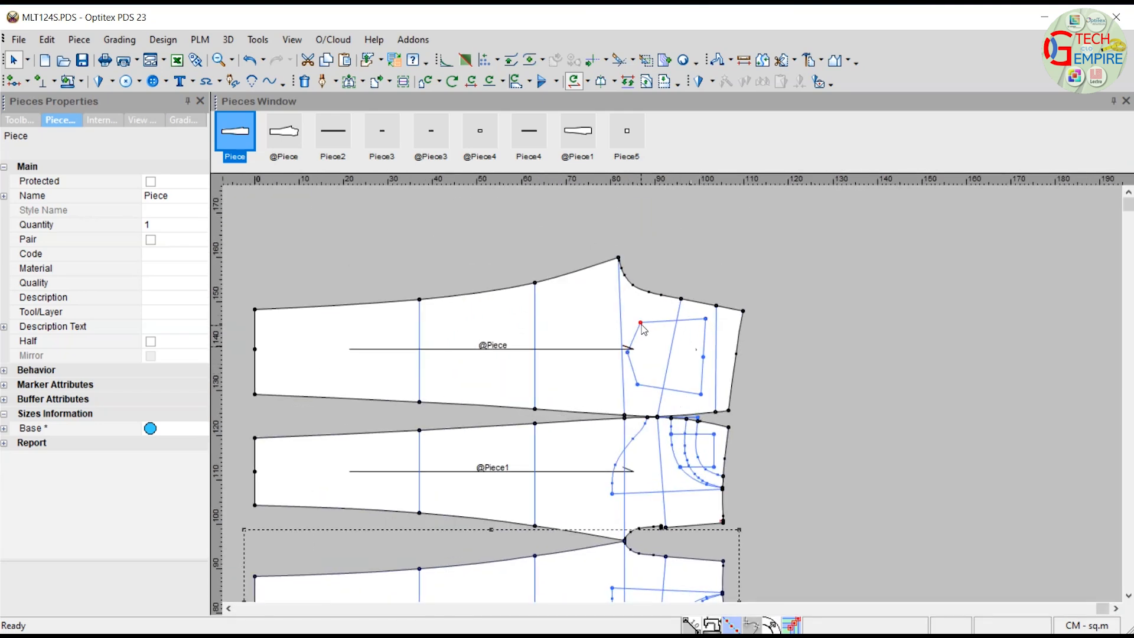
{"action": "scroll", "coordinate": [654, 413], "scroll_direction": "down", "scroll_amount": 2}
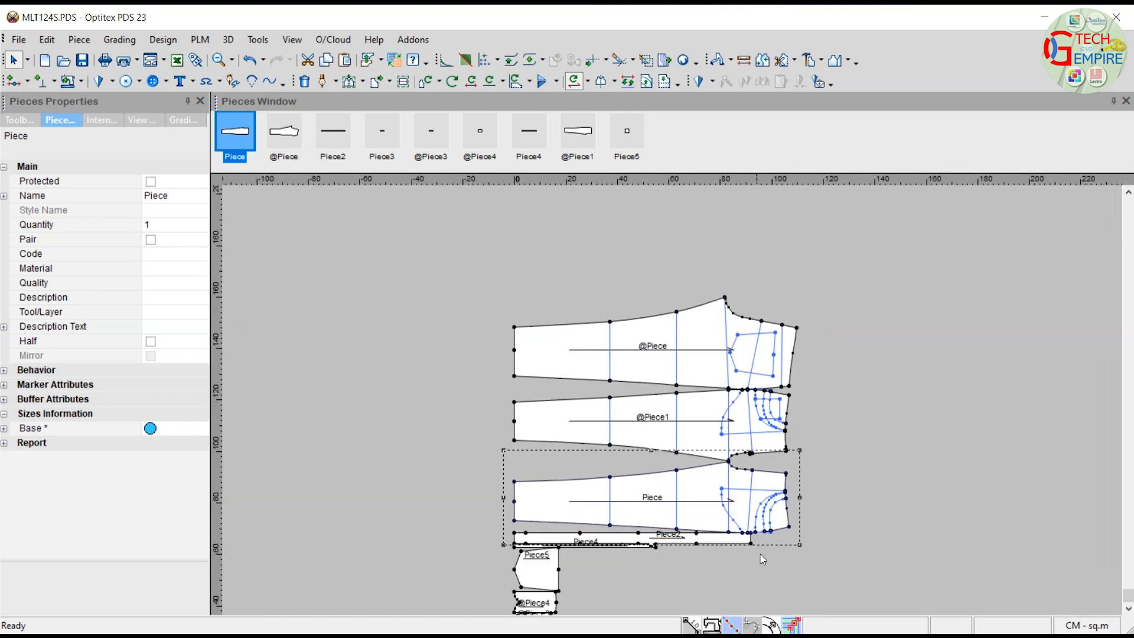
{"action": "scroll", "coordinate": [709, 496], "scroll_direction": "up", "scroll_amount": 1}
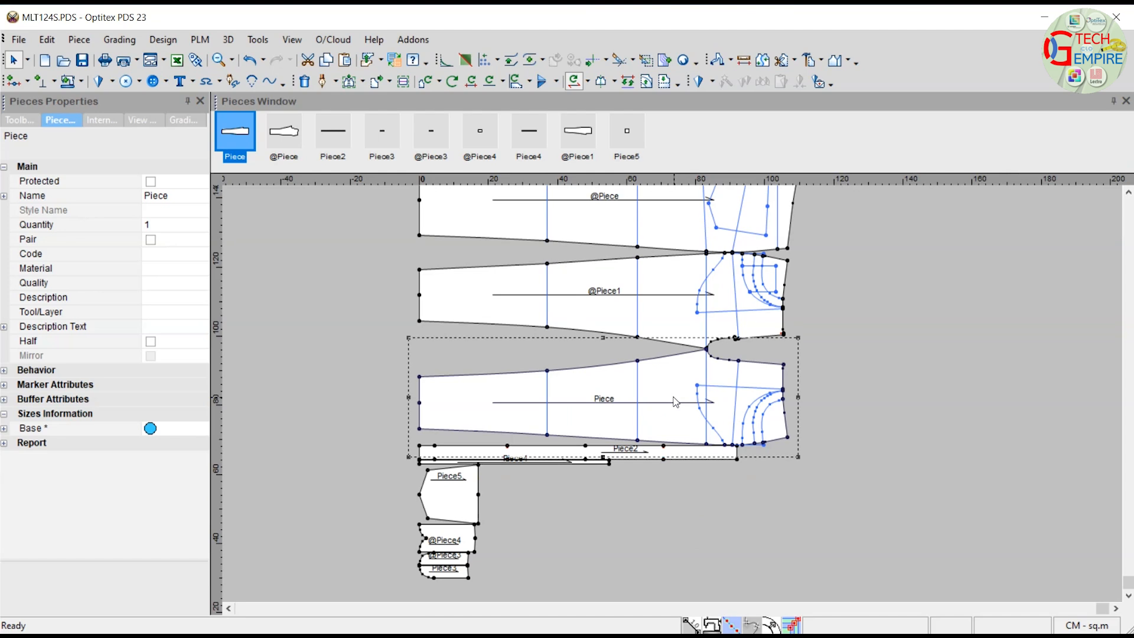
{"action": "scroll", "coordinate": [676, 401], "scroll_direction": "down", "scroll_amount": 2}
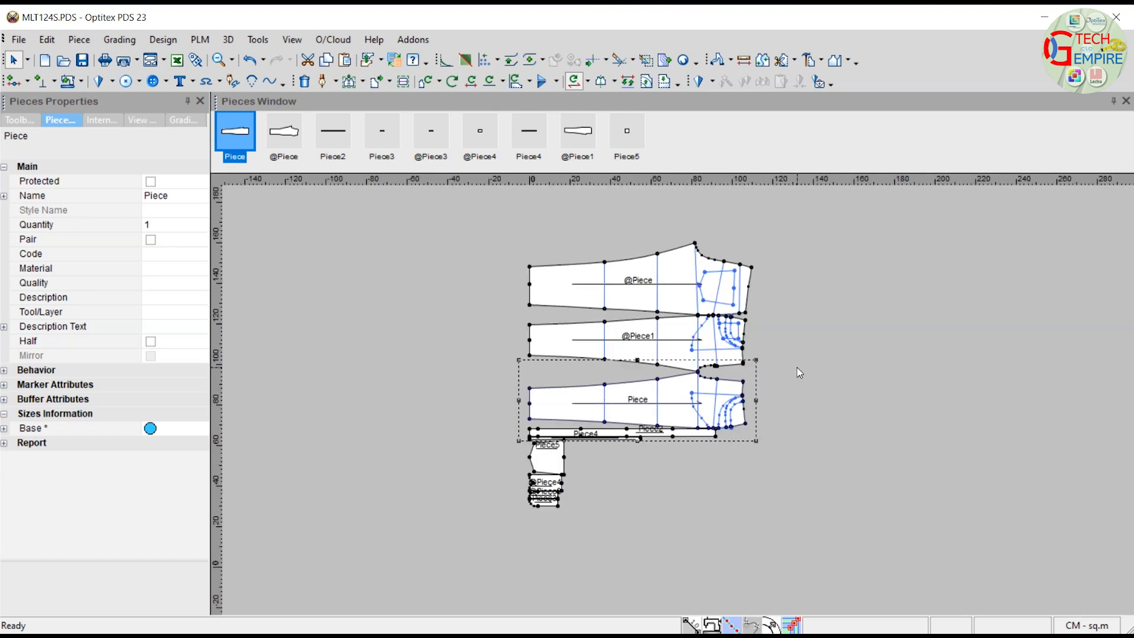
{"action": "scroll", "coordinate": [724, 301], "scroll_direction": "up", "scroll_amount": 1}
{"action": "scroll", "coordinate": [657, 405], "scroll_direction": "up", "scroll_amount": 2}
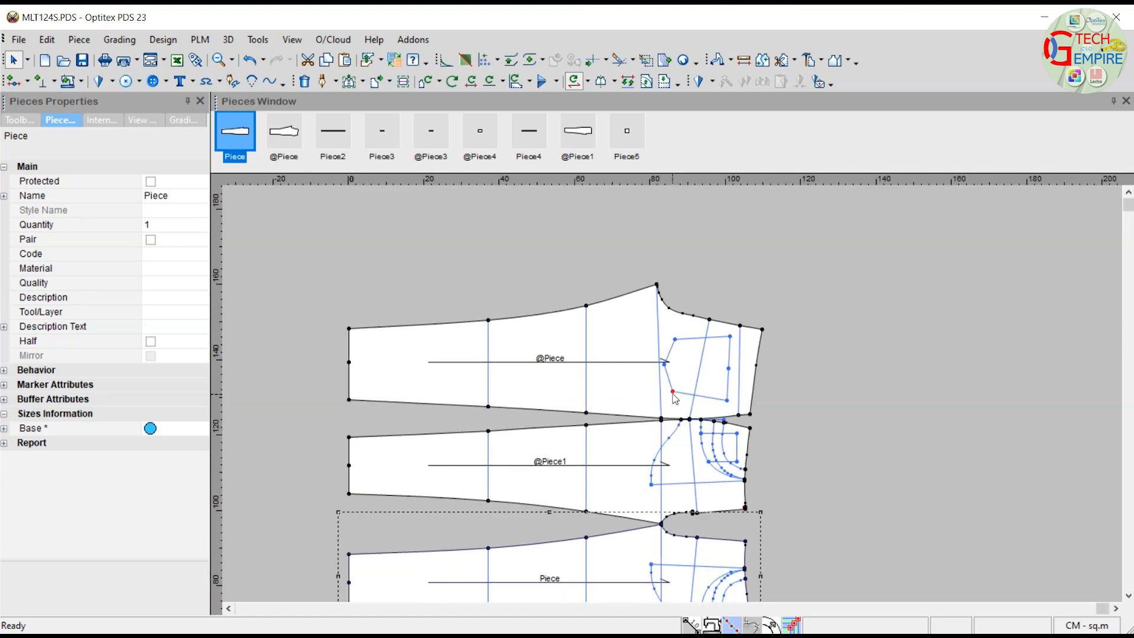
{"action": "scroll", "coordinate": [669, 400], "scroll_direction": "down", "scroll_amount": 1}
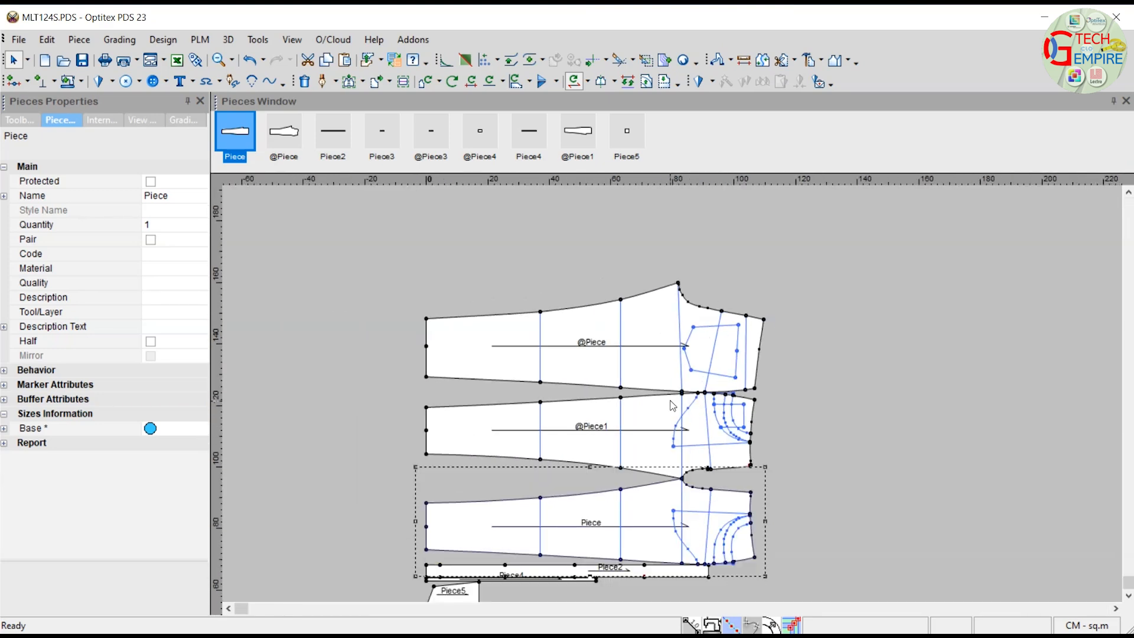
{"action": "scroll", "coordinate": [672, 405], "scroll_direction": "down", "scroll_amount": 1}
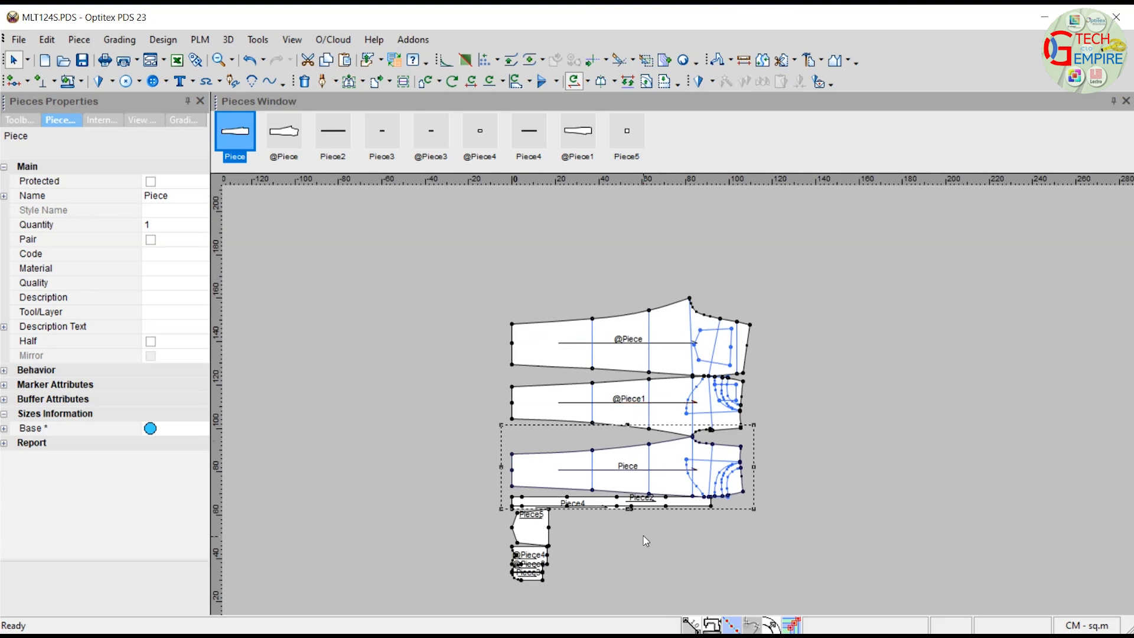
Step: Switch to the MLT124S.pdf spec sheet and review the yoke and back pocket measurements and the jeans back sketch
{"action": "left_click", "coordinate": [582, 633]}
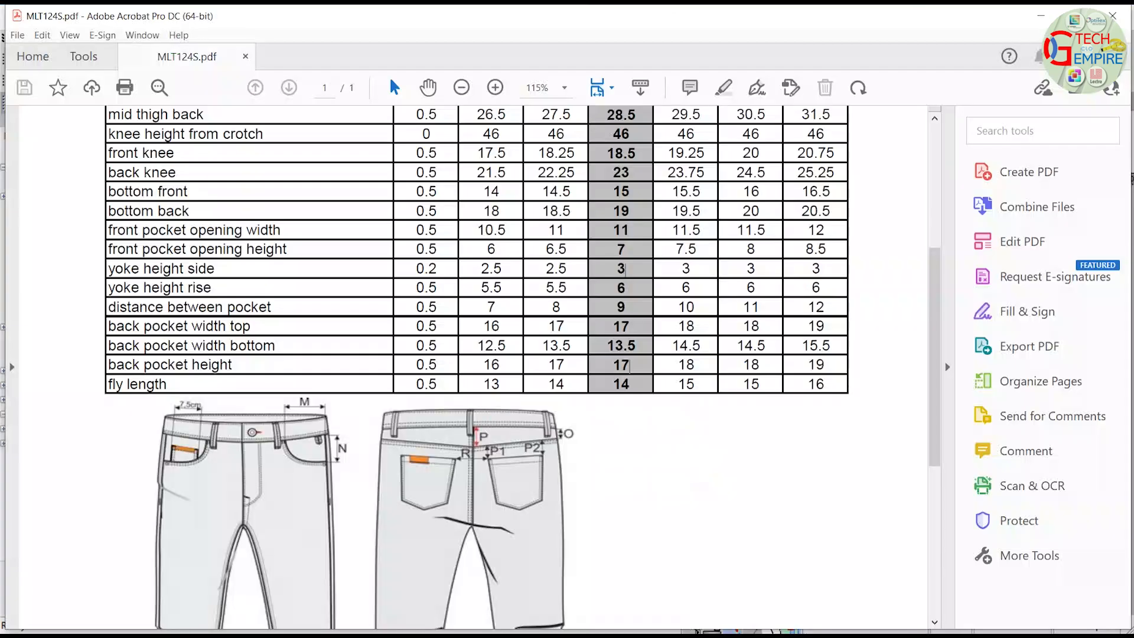
{"action": "scroll", "coordinate": [491, 446], "scroll_direction": "down", "scroll_amount": 1}
{"action": "scroll", "coordinate": [491, 446], "scroll_direction": "down", "scroll_amount": 2}
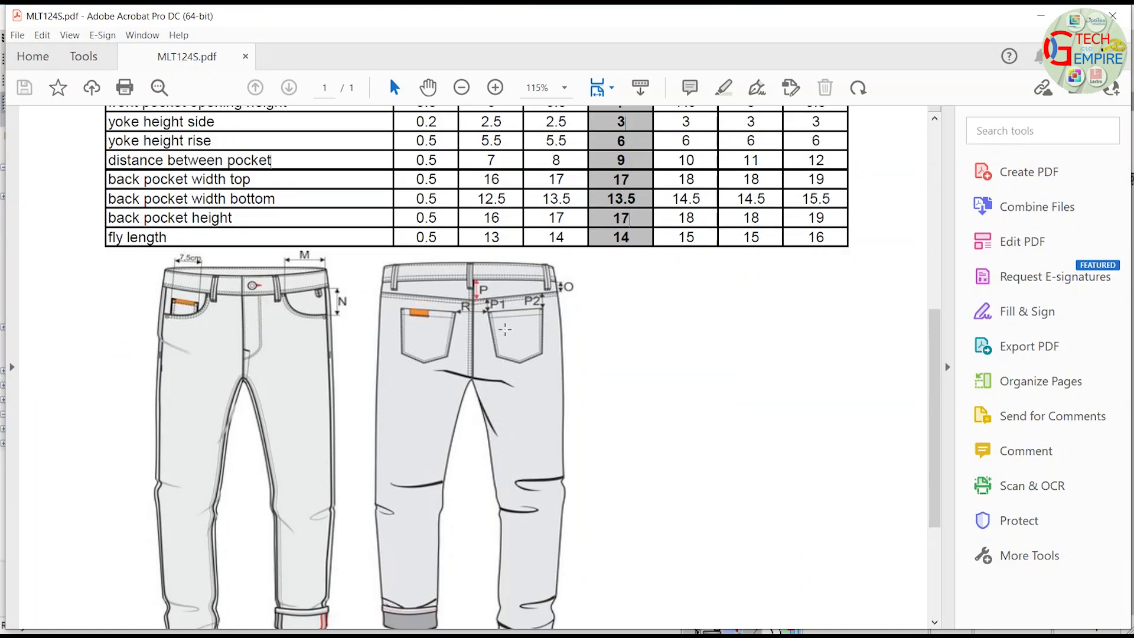
{"action": "scroll", "coordinate": [506, 329], "scroll_direction": "up", "scroll_amount": 1}
{"action": "scroll", "coordinate": [506, 329], "scroll_direction": "up", "scroll_amount": 2}
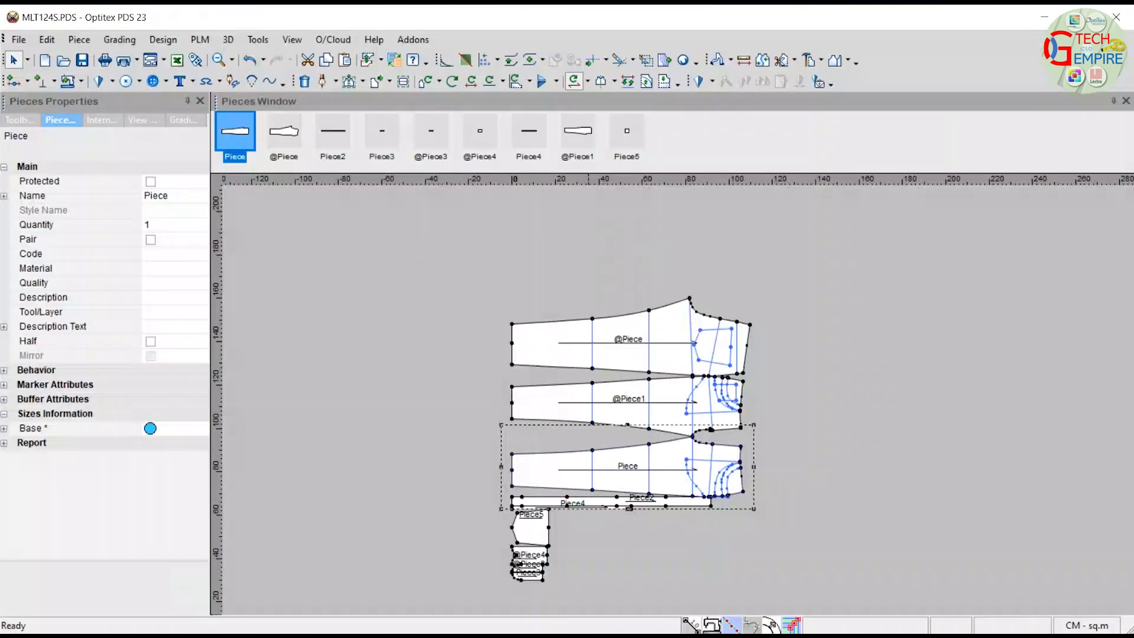
Step: Create a new piece with Trace Segments from the back panel's outline, from the hem up to the internal yoke line, excluding the yoke
{"action": "scroll", "coordinate": [680, 405], "scroll_direction": "up", "scroll_amount": 2}
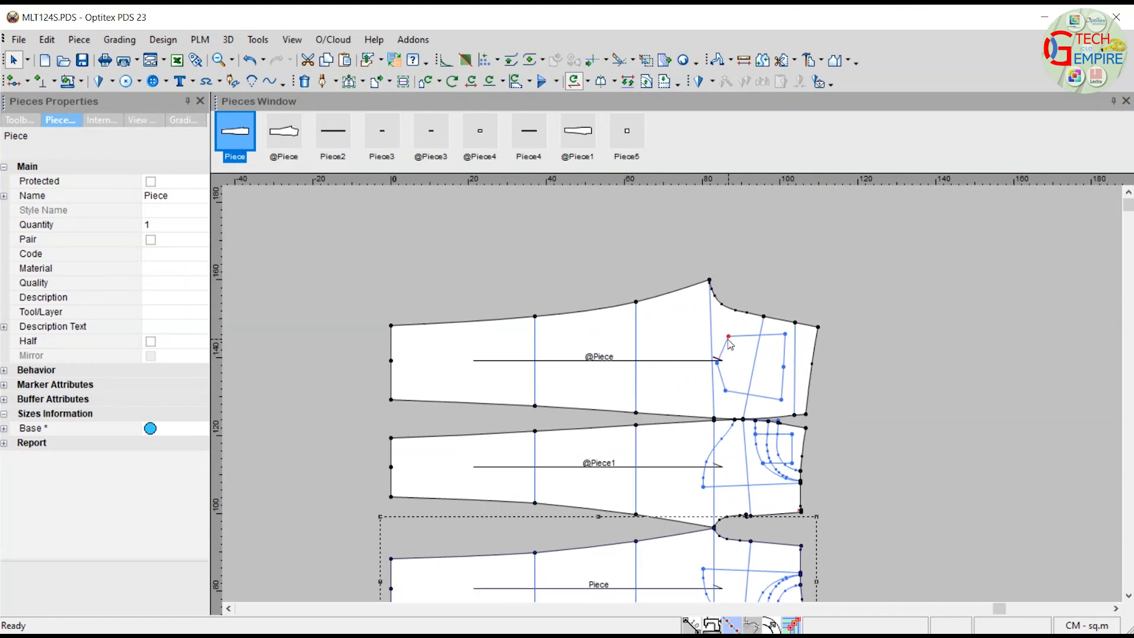
{"action": "key", "text": "ctrl+b"}
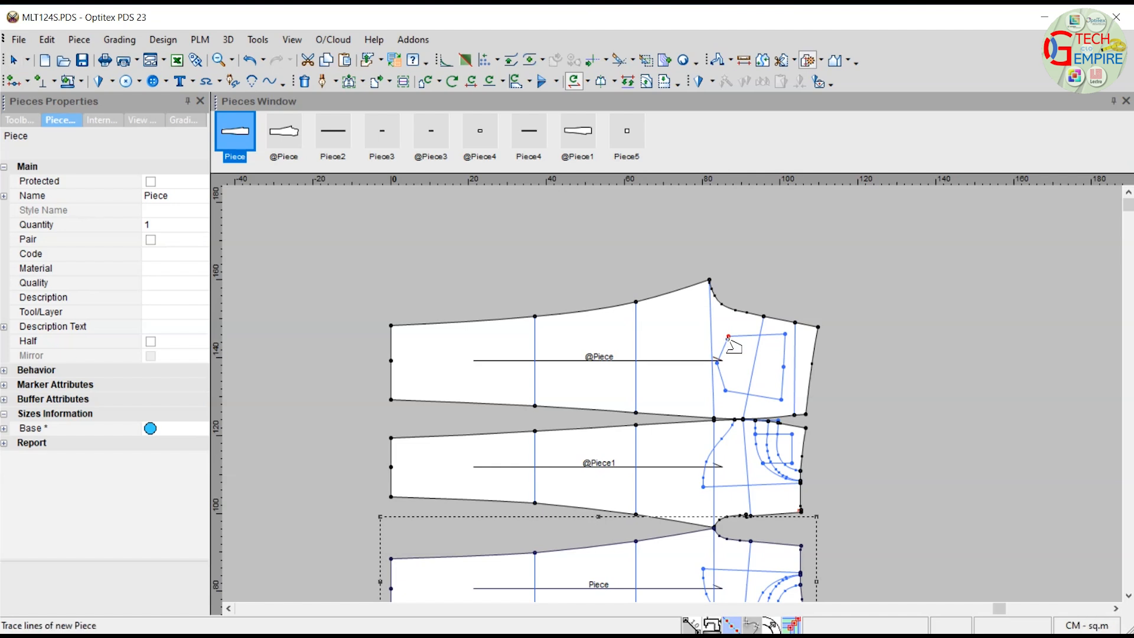
{"action": "left_click", "coordinate": [821, 60]}
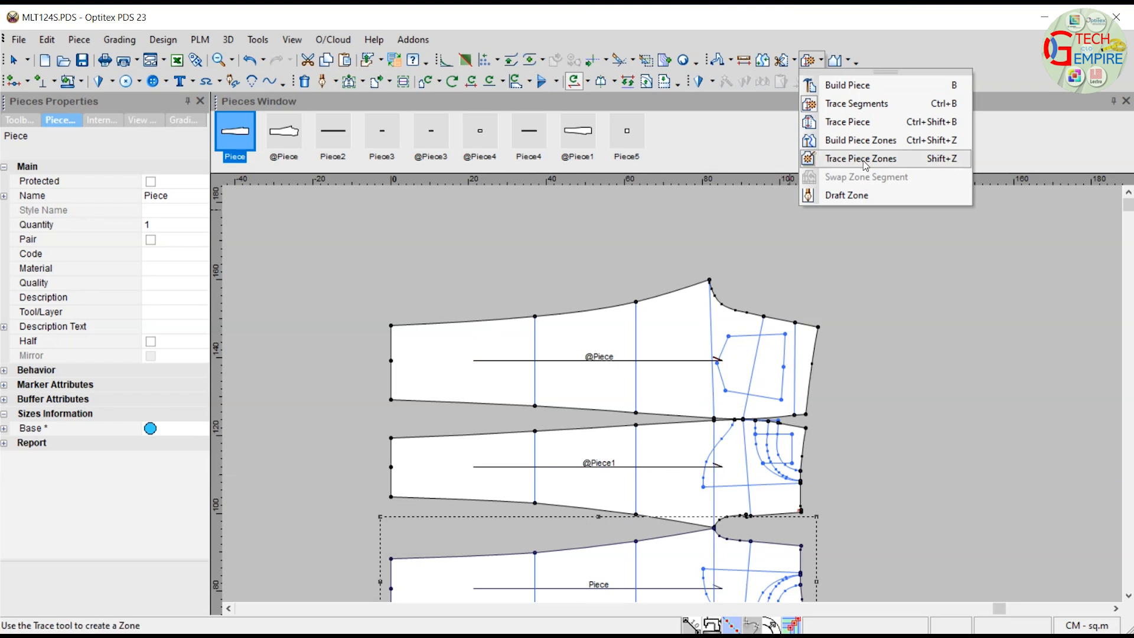
{"action": "left_click", "coordinate": [857, 109]}
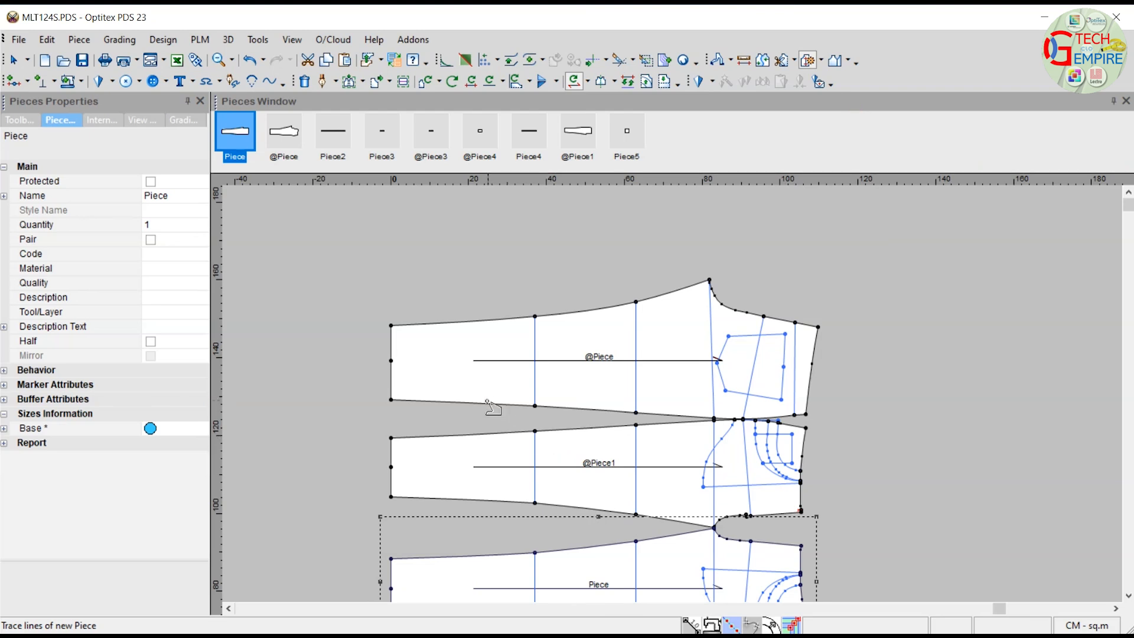
{"action": "left_click", "coordinate": [485, 406]}
{"action": "left_click", "coordinate": [391, 360]}
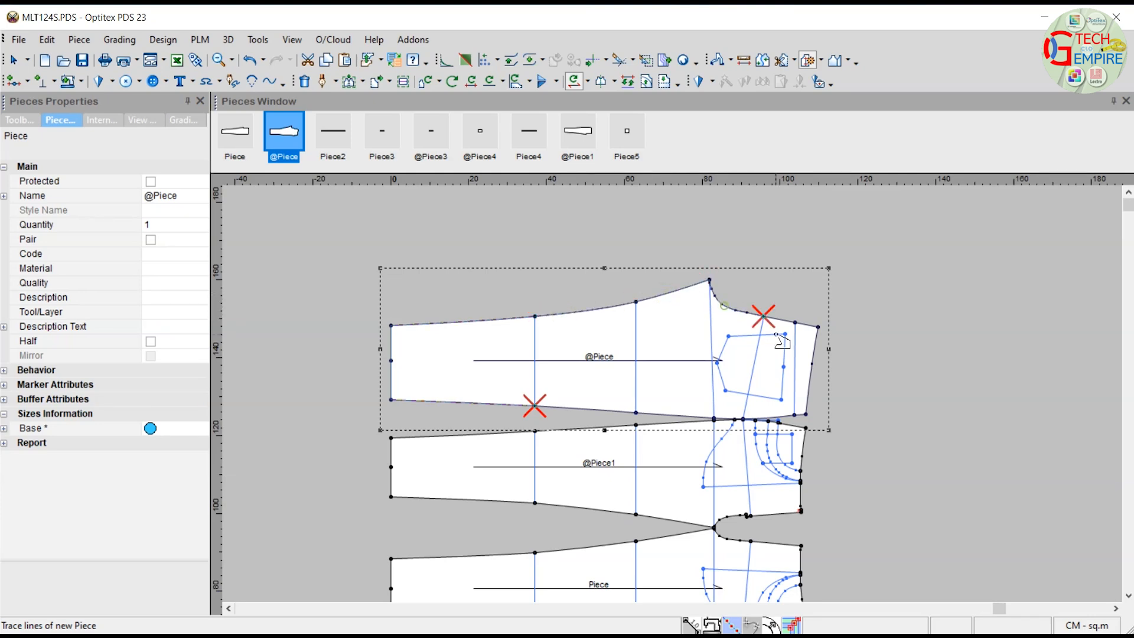
{"action": "scroll", "coordinate": [788, 329], "scroll_direction": "up", "scroll_amount": 2}
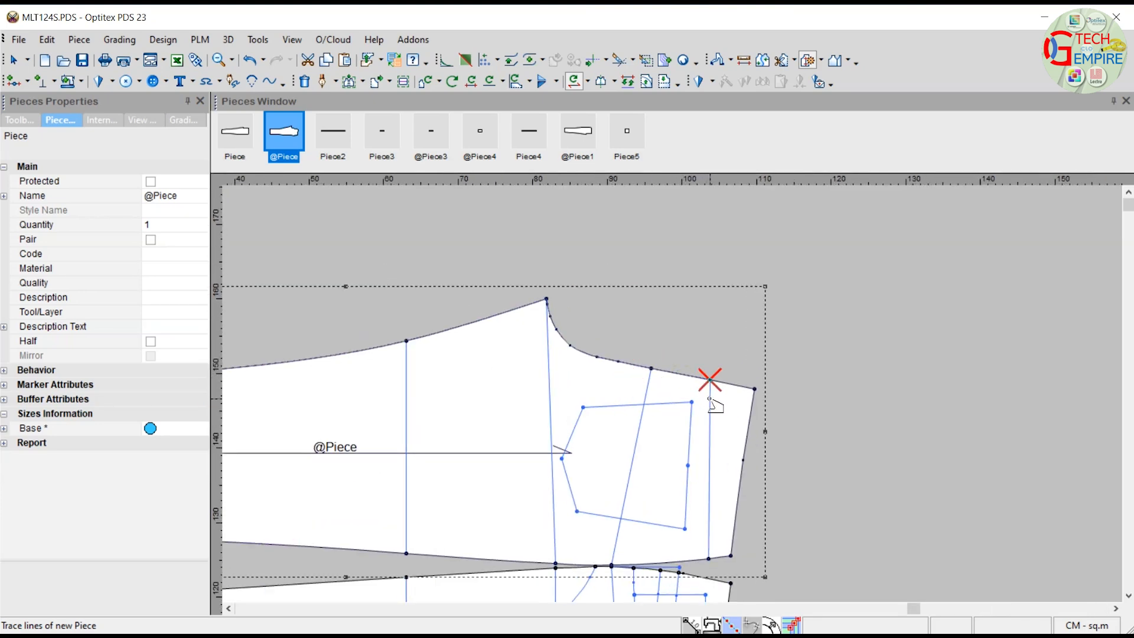
{"action": "scroll", "coordinate": [660, 536], "scroll_direction": "down", "scroll_amount": 2}
{"action": "scroll", "coordinate": [669, 395], "scroll_direction": "up", "scroll_amount": 2}
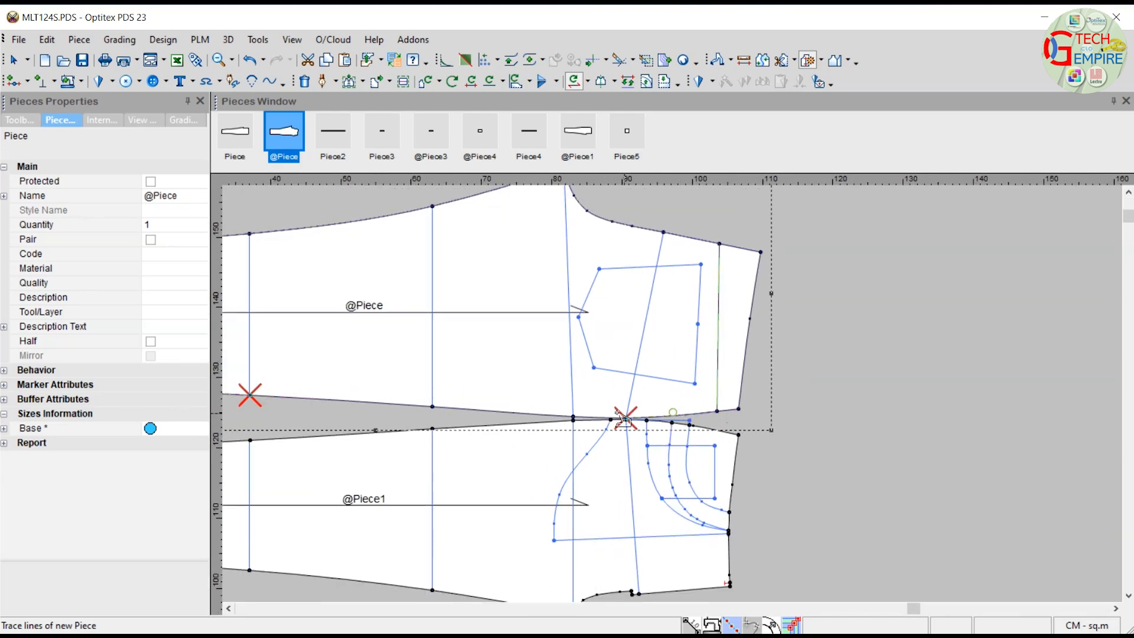
{"action": "scroll", "coordinate": [587, 421], "scroll_direction": "up", "scroll_amount": 2}
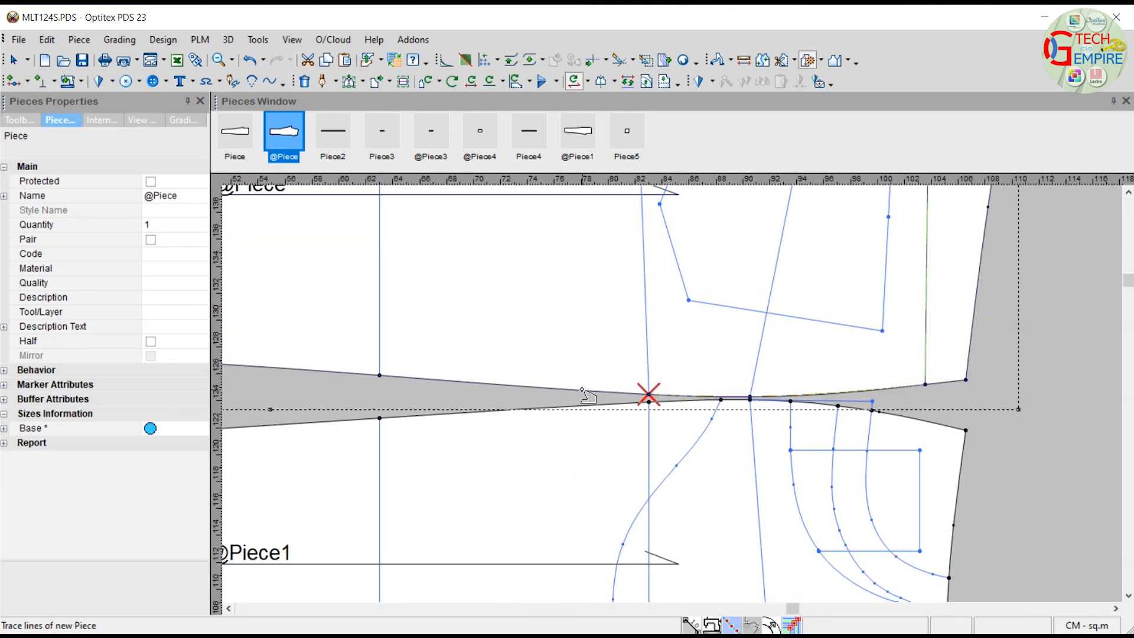
{"action": "scroll", "coordinate": [675, 399], "scroll_direction": "down", "scroll_amount": 2}
{"action": "left_click", "coordinate": [534, 383]}
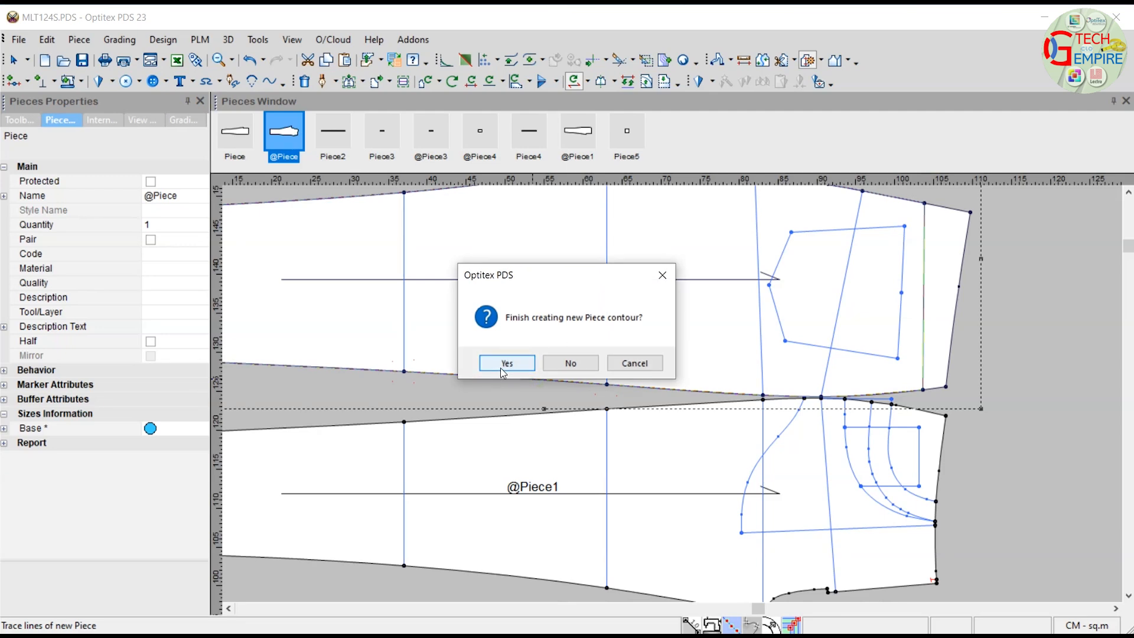
{"action": "left_click", "coordinate": [500, 366]}
{"action": "scroll", "coordinate": [675, 394], "scroll_direction": "down", "scroll_amount": 2}
Step: Move the newly traced back panel to the empty area above the original pieces
{"action": "right_click", "coordinate": [1003, 250]}
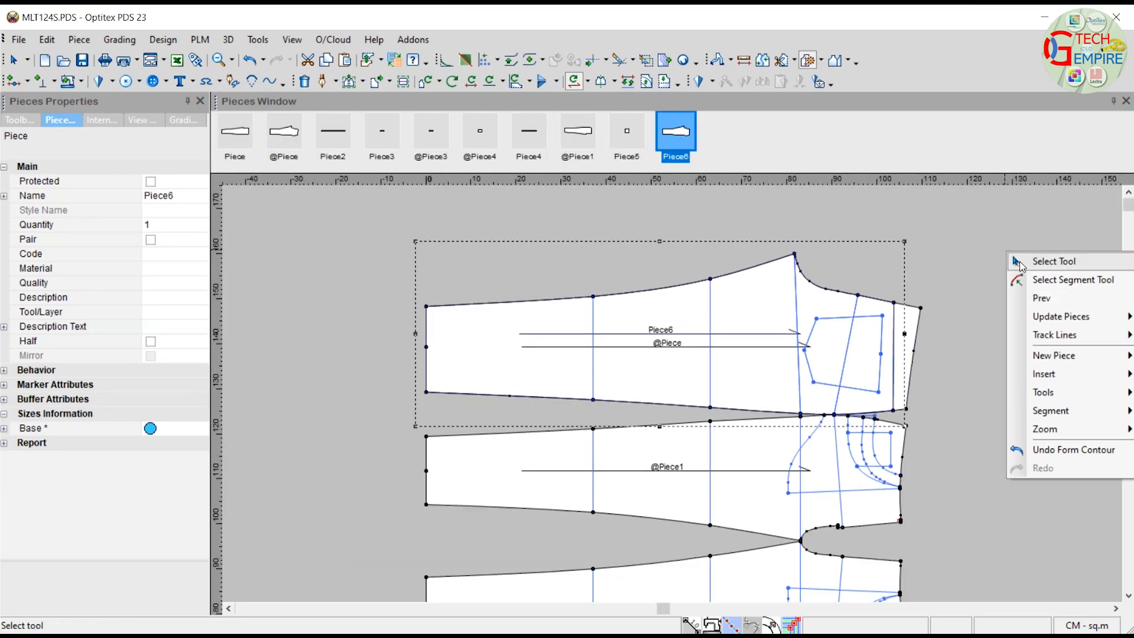
{"action": "left_click", "coordinate": [1018, 262]}
{"action": "scroll", "coordinate": [632, 413], "scroll_direction": "down", "scroll_amount": 2}
{"action": "left_click_drag", "start_coordinate": [633, 417], "coordinate": [625, 267]}
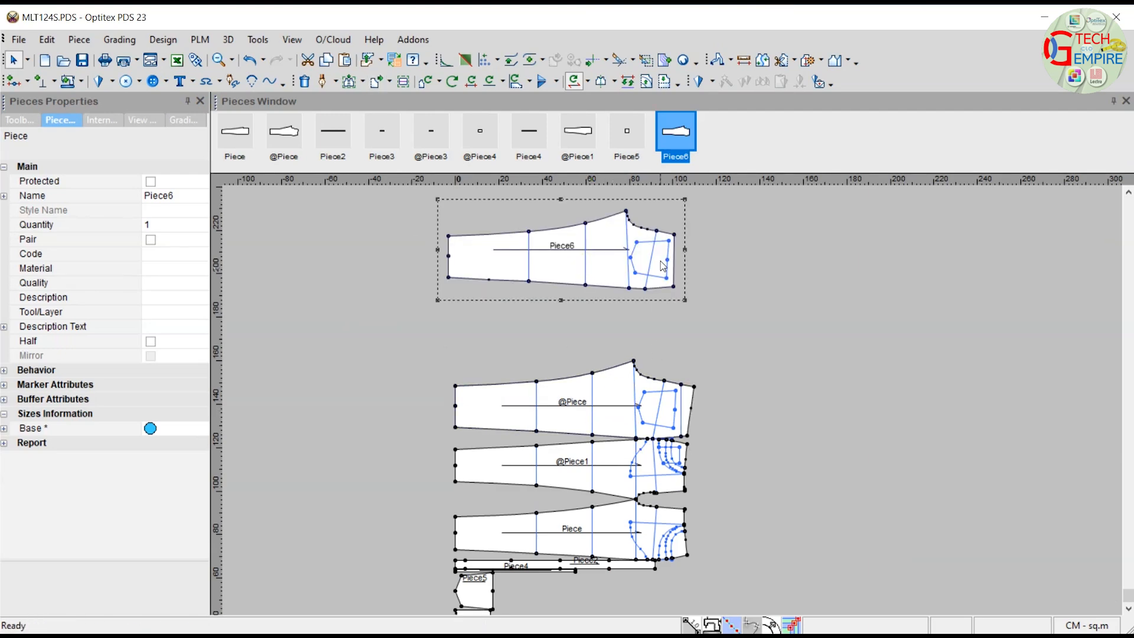
Step: Create a yoke piece with Trace Segments from the original back panel's waist, side and rise edges and its internal yoke line
{"action": "scroll", "coordinate": [667, 407], "scroll_direction": "up", "scroll_amount": 3}
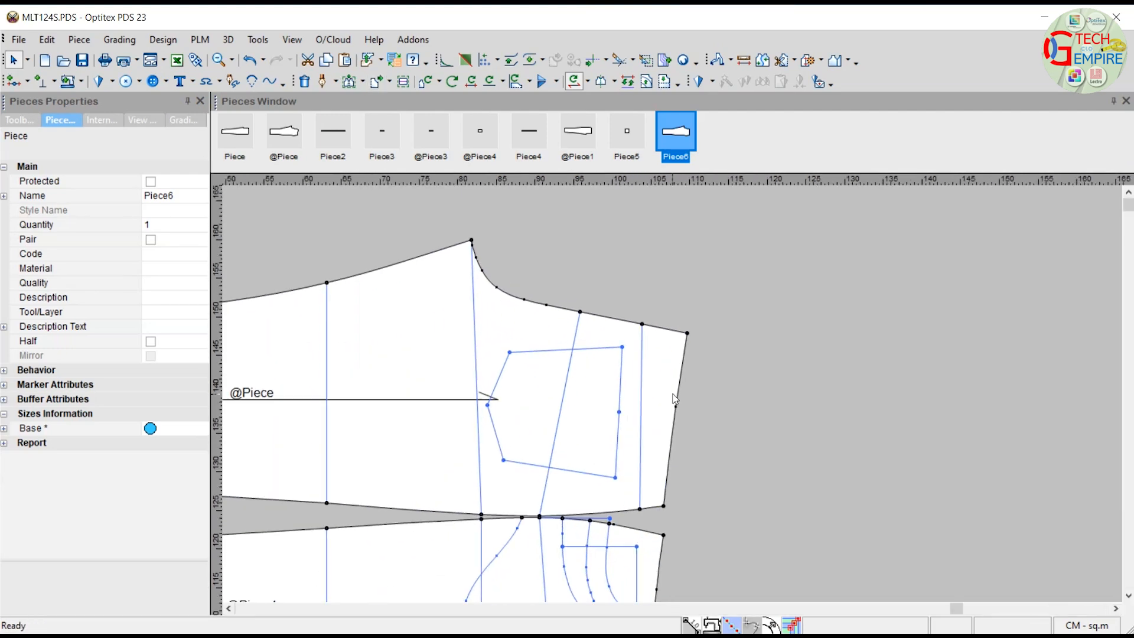
{"action": "key", "text": "ctrl+b"}
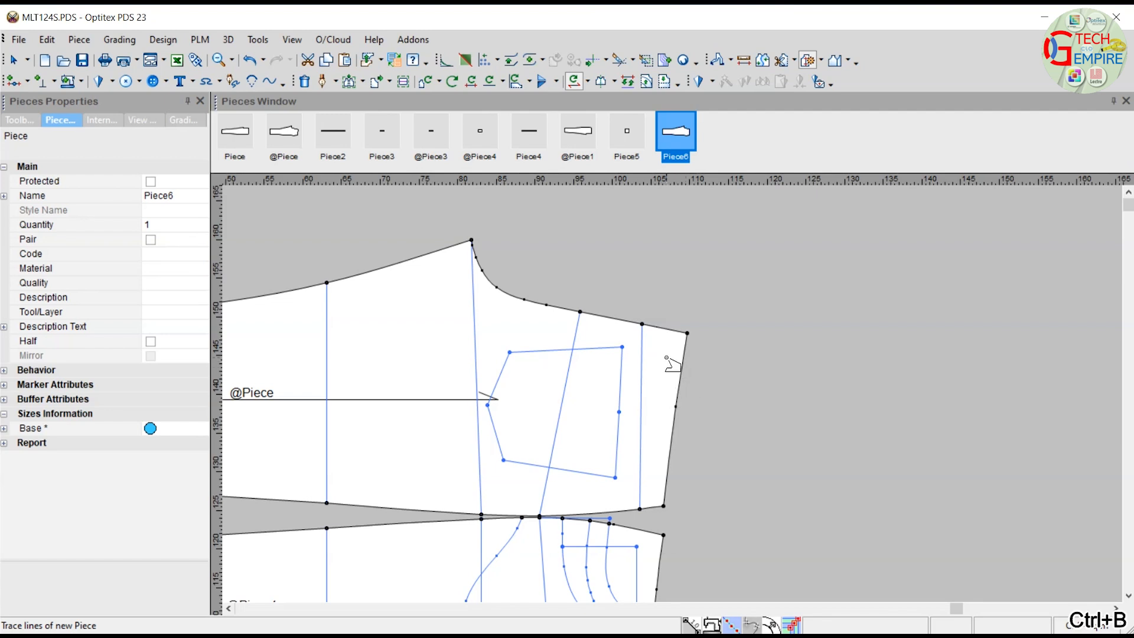
{"action": "left_click", "coordinate": [685, 333]}
{"action": "left_click", "coordinate": [680, 372]}
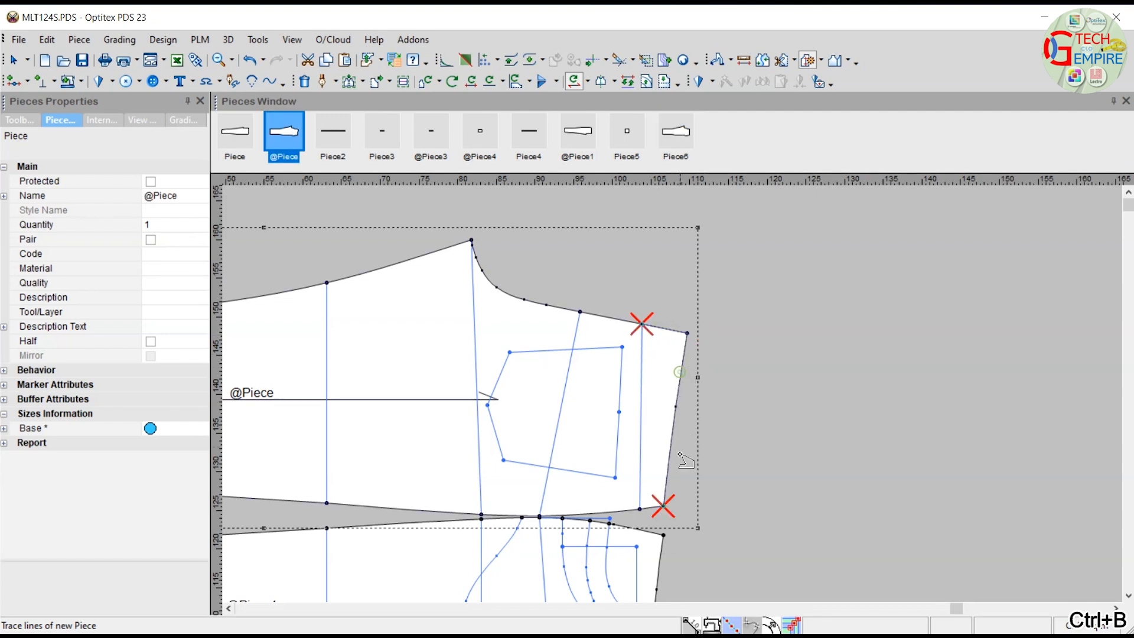
{"action": "left_click", "coordinate": [652, 509]}
{"action": "left_click", "coordinate": [639, 470]}
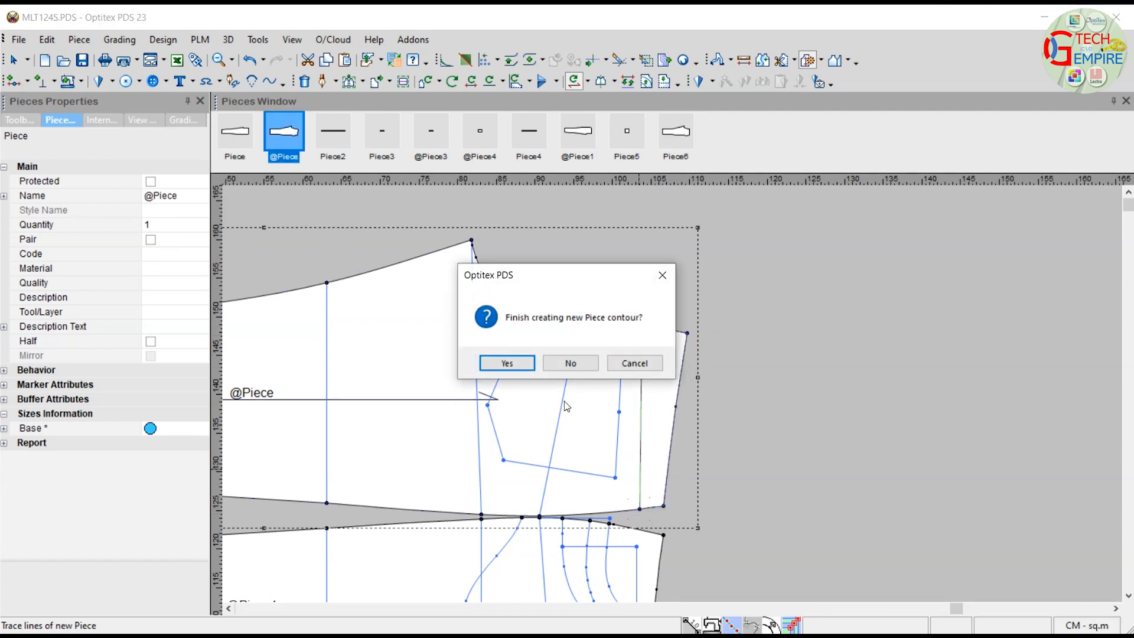
{"action": "left_click", "coordinate": [509, 362]}
{"action": "right_click", "coordinate": [731, 285]}
{"action": "left_click", "coordinate": [777, 303]}
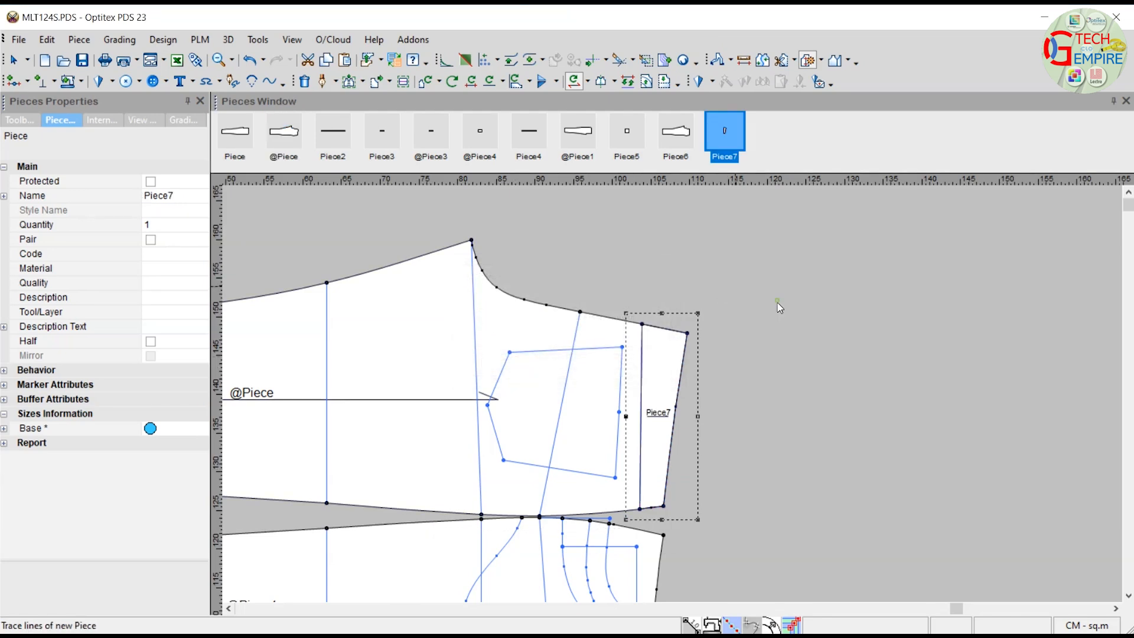
Step: Move the traced yoke piece next to the waist end of the traced back panel
{"action": "scroll", "coordinate": [666, 364], "scroll_direction": "down", "scroll_amount": 2}
{"action": "key", "text": "space"}
{"action": "scroll", "coordinate": [771, 322], "scroll_direction": "down", "scroll_amount": 5}
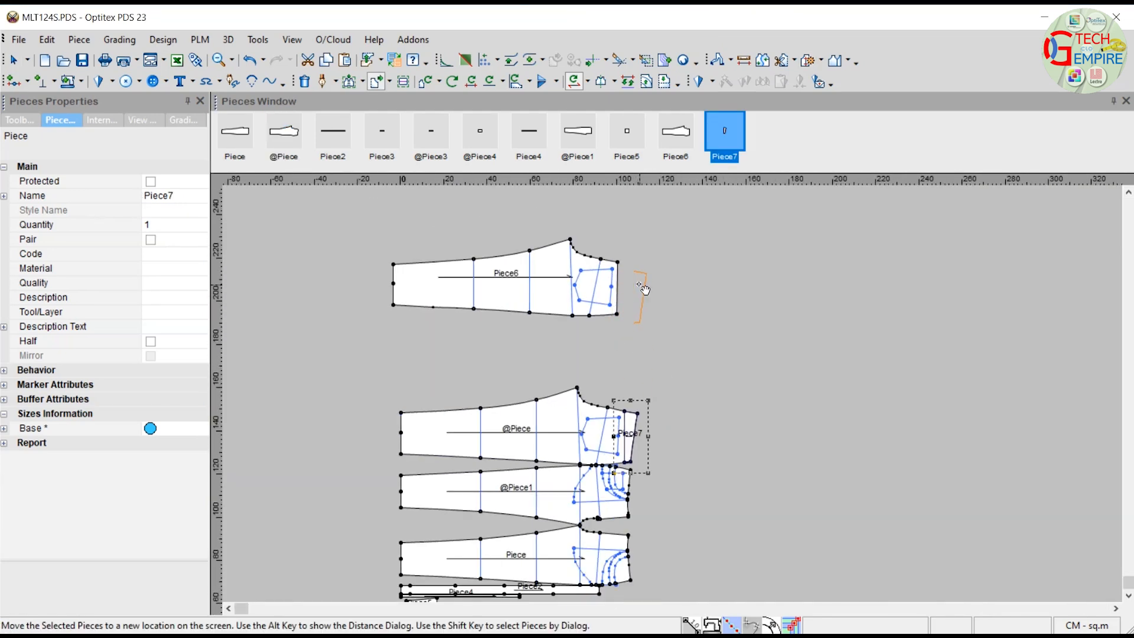
{"action": "left_click", "coordinate": [644, 272]}
{"action": "scroll", "coordinate": [647, 275], "scroll_direction": "up", "scroll_amount": 4}
{"action": "left_click_drag", "start_coordinate": [685, 388], "coordinate": [644, 362]}
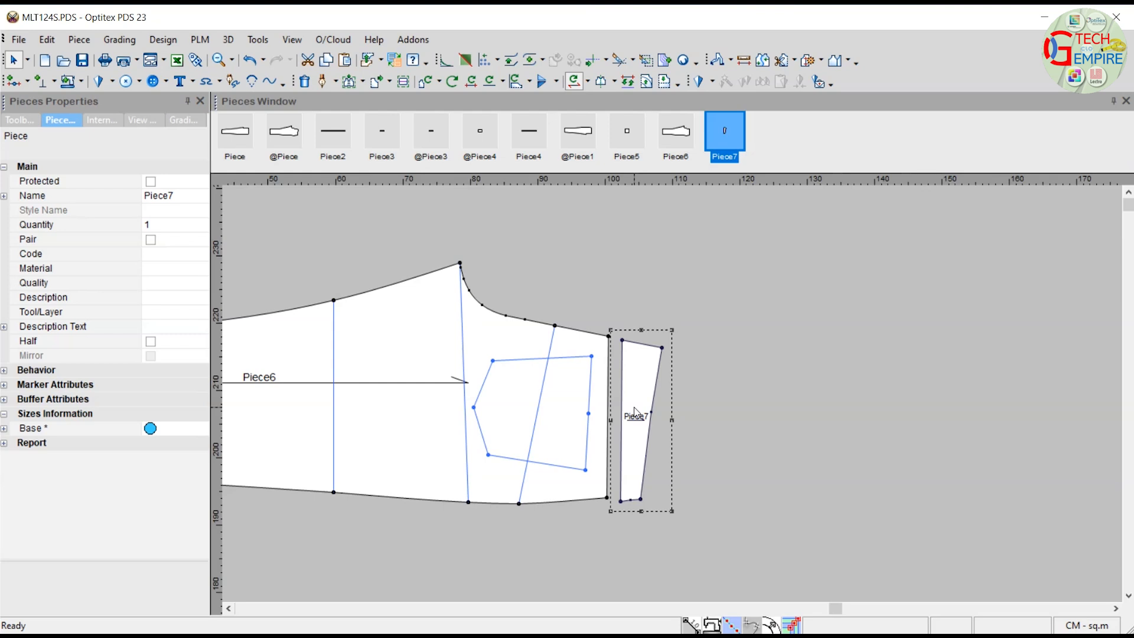
Step: Duplicate the yoke piece and place the copy beside the original yoke
{"action": "key", "text": "ctrl+c"}
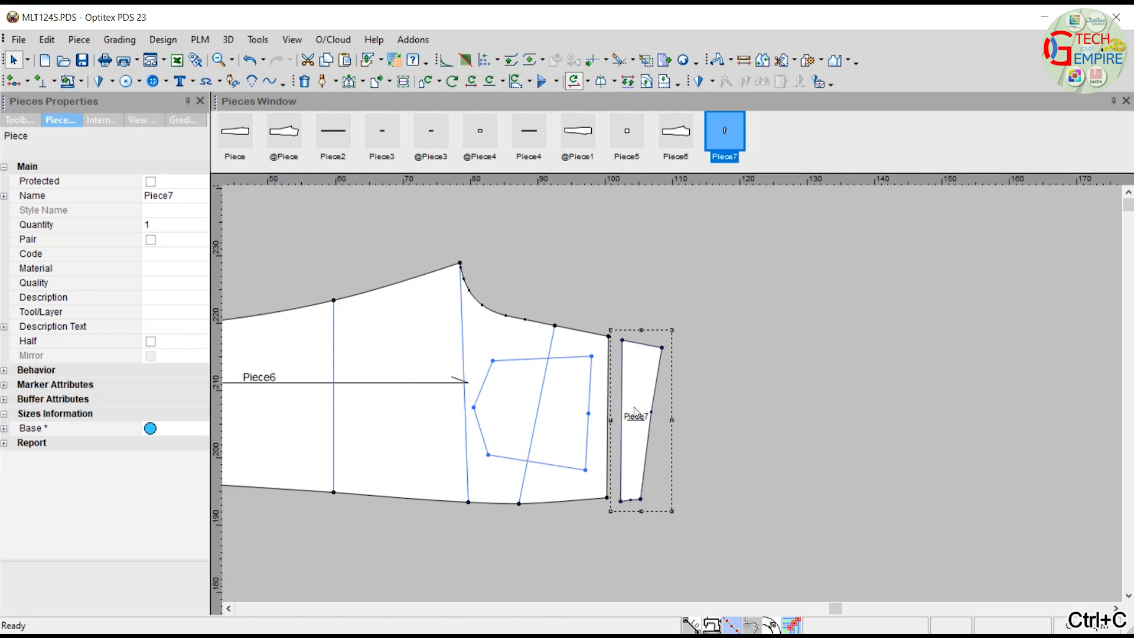
{"action": "key", "text": "ctrl+v"}
{"action": "left_click", "coordinate": [717, 344]}
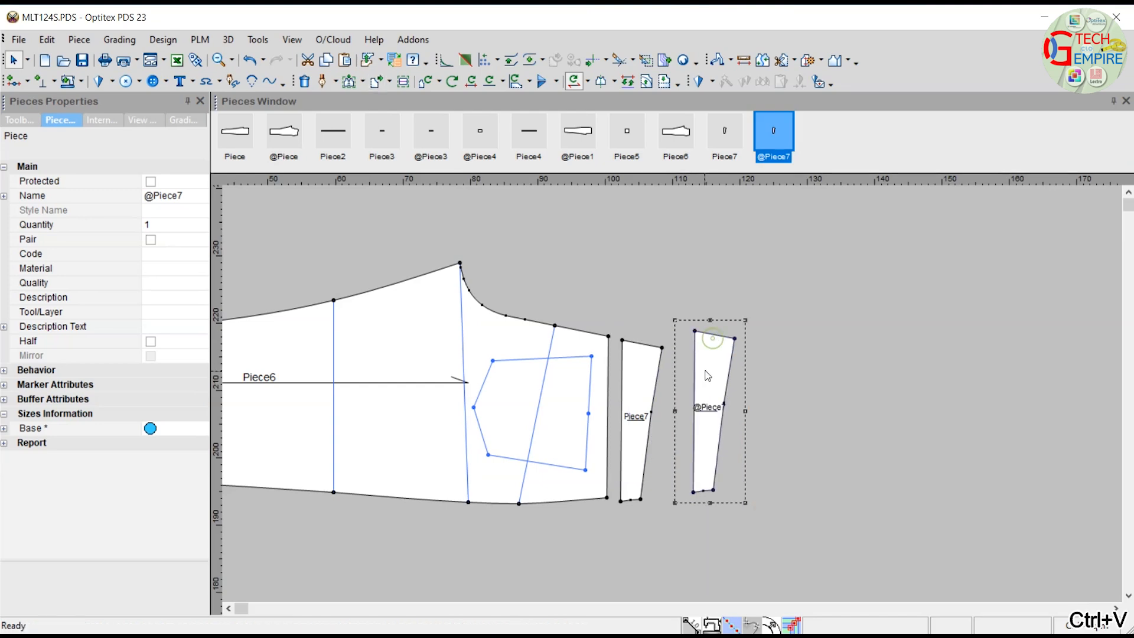
Step: Add a grading point on the copied yoke's lower seam edge at a proportion of .33 to the next point
{"action": "scroll", "coordinate": [719, 378], "scroll_direction": "up", "scroll_amount": 2}
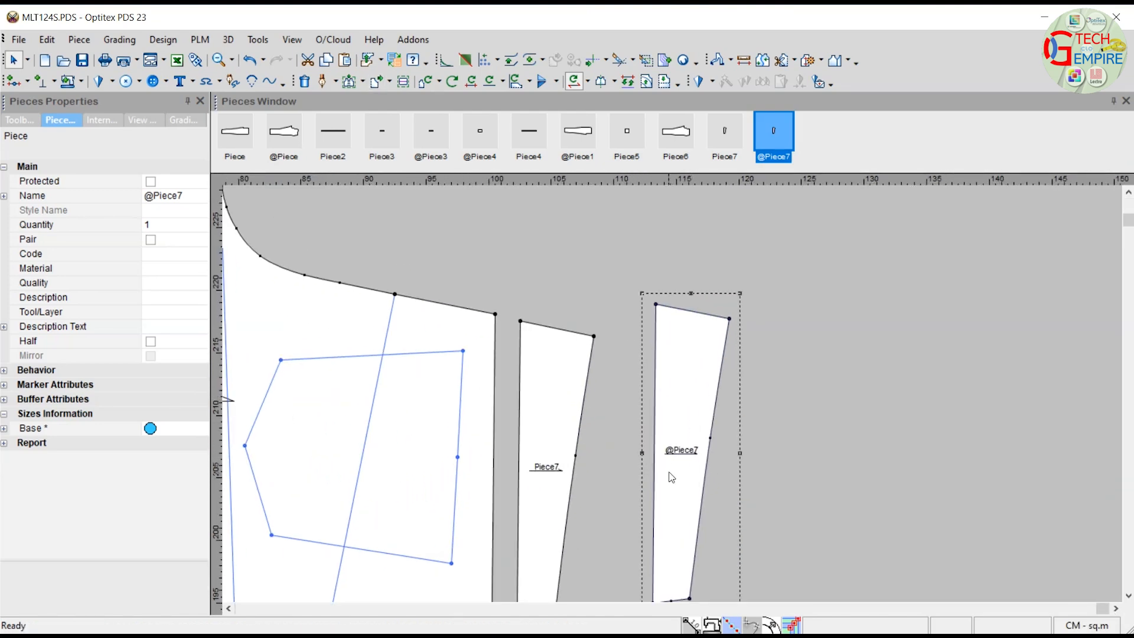
{"action": "scroll", "coordinate": [670, 460], "scroll_direction": "down", "scroll_amount": 1}
{"action": "scroll", "coordinate": [667, 366], "scroll_direction": "up", "scroll_amount": 2}
{"action": "key", "text": "o"}
{"action": "left_click", "coordinate": [658, 364]}
{"action": "type", "text": ".33"}
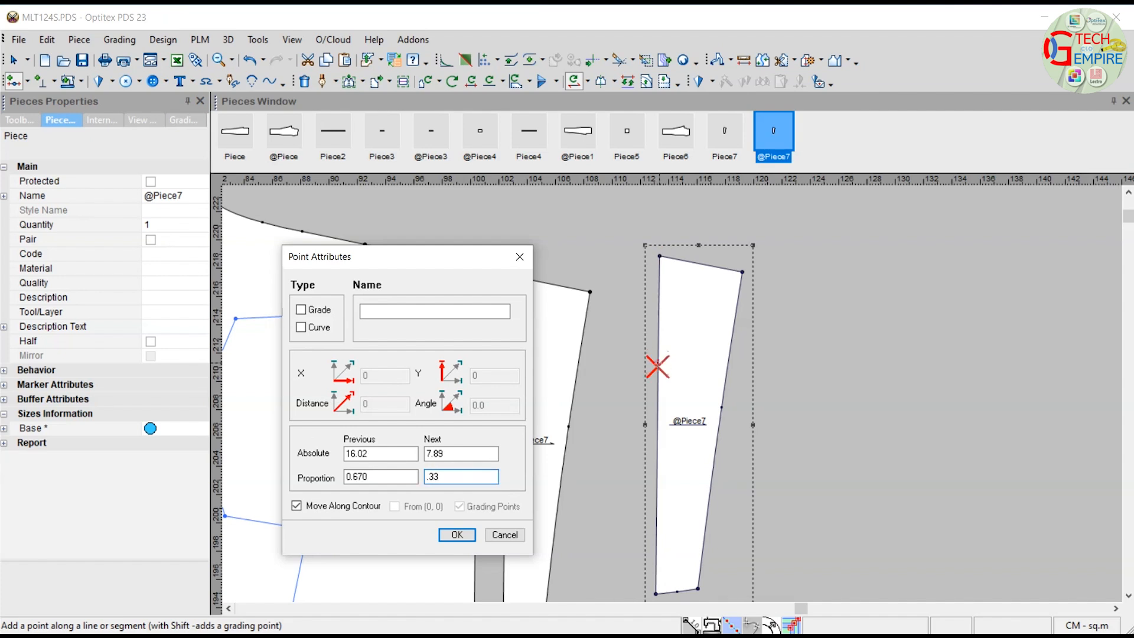
{"action": "left_click", "coordinate": [300, 309]}
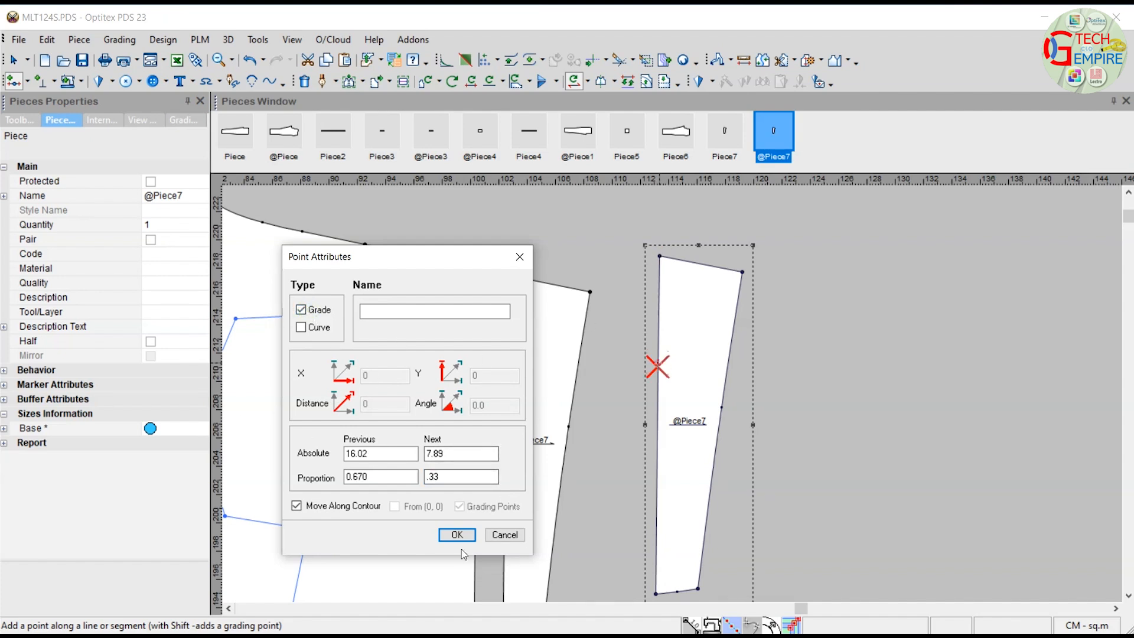
{"action": "left_click", "coordinate": [457, 534]}
Step: Add a second grading point on the yoke copy's lower seam edge at a proportion of .5 to the next point
{"action": "left_click", "coordinate": [657, 478]}
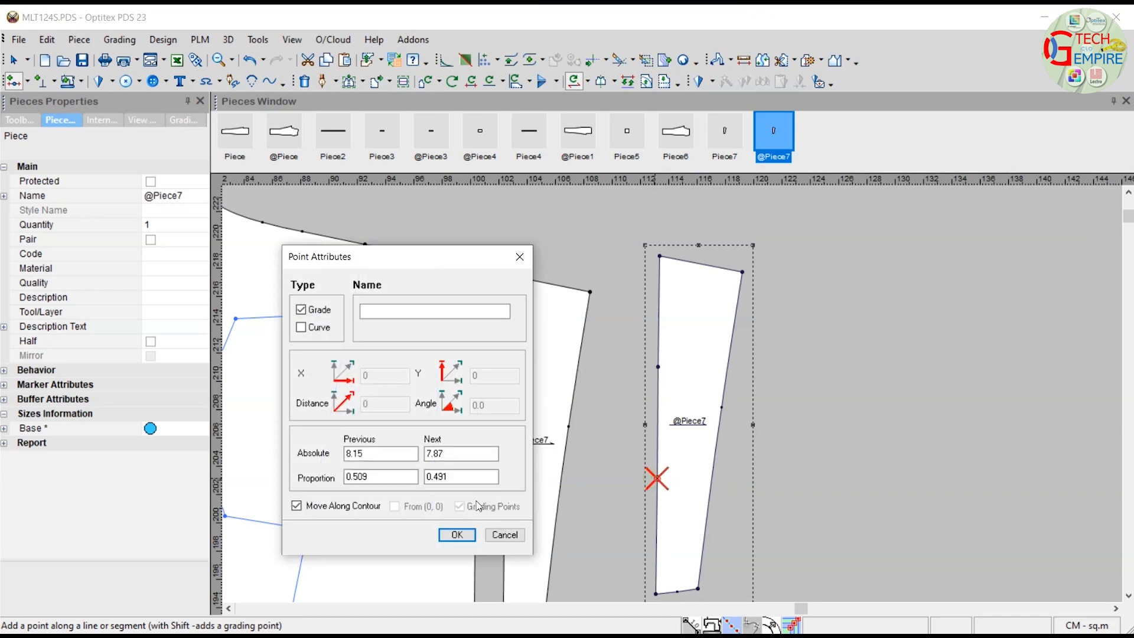
{"action": "double_click", "coordinate": [437, 476]}
{"action": "type", "text": ".5"}
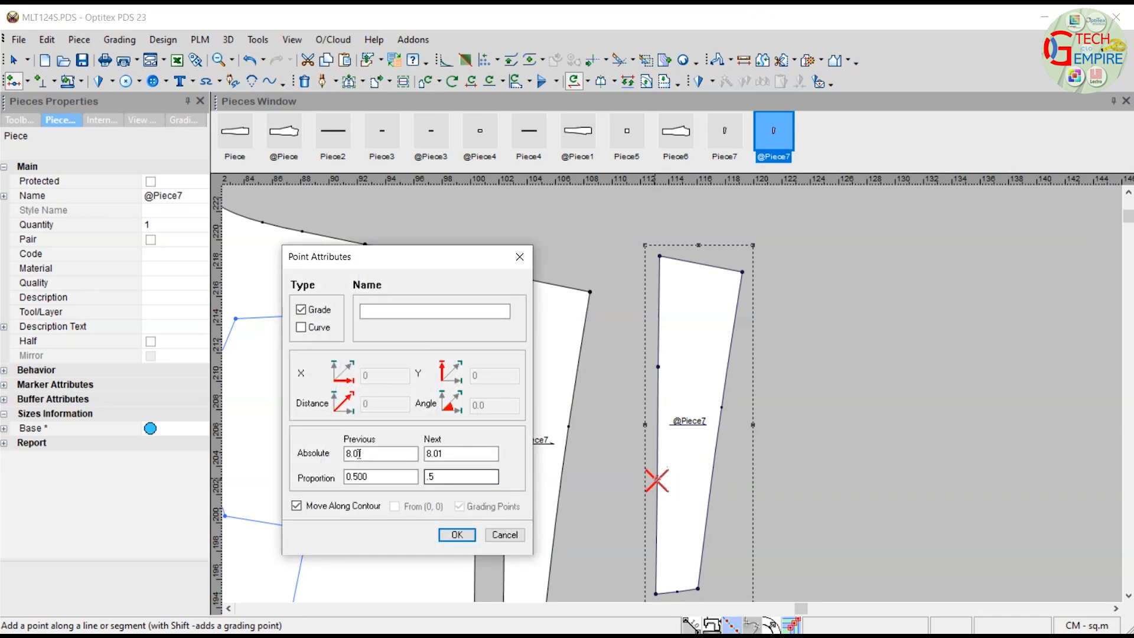
{"action": "left_click", "coordinate": [457, 534]}
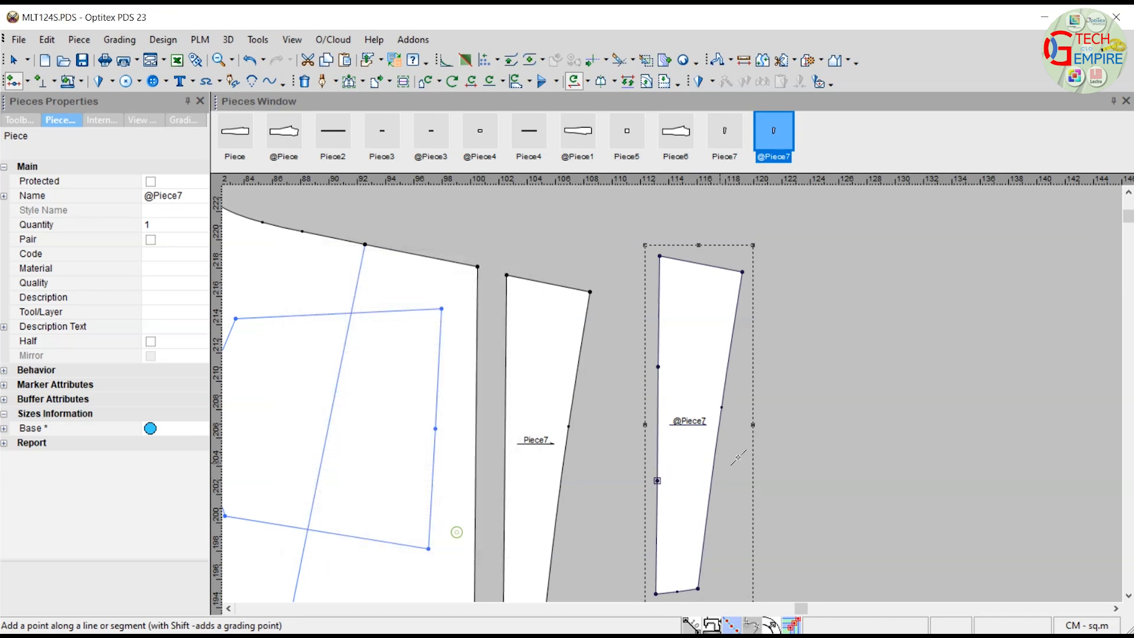
{"action": "right_click", "coordinate": [808, 373]}
{"action": "left_click", "coordinate": [835, 380]}
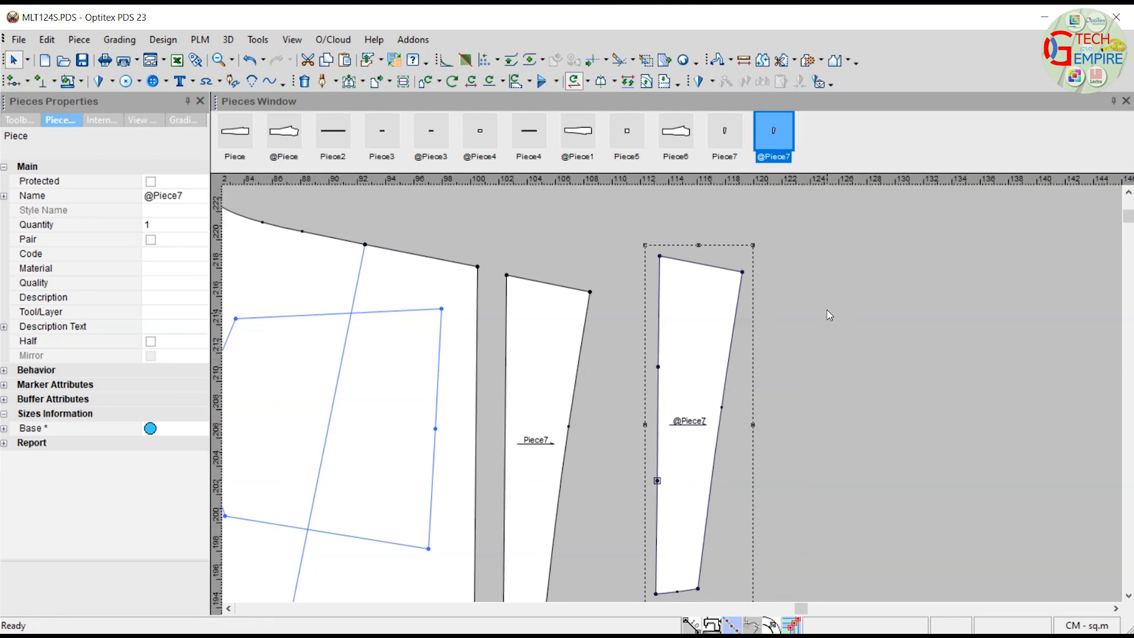
Step: Cut the yoke copy from its first division point straight across to the waist edge, with seam width 0
{"action": "left_click", "coordinate": [782, 61]}
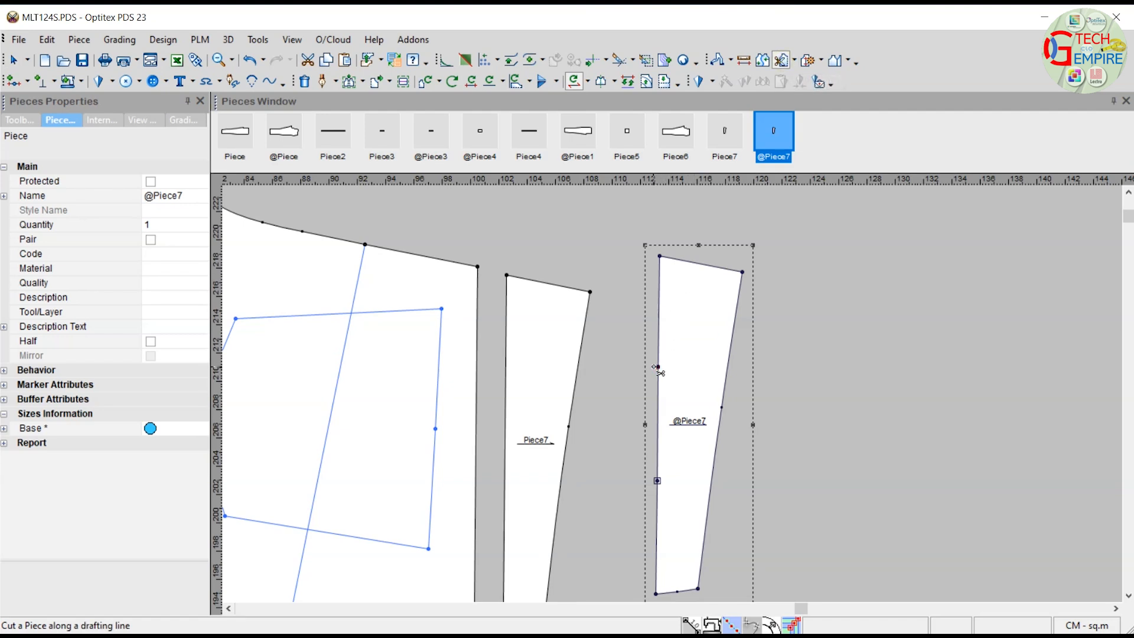
{"action": "left_click", "coordinate": [658, 366]}
{"action": "scroll", "coordinate": [729, 379], "scroll_direction": "up", "scroll_amount": 3}
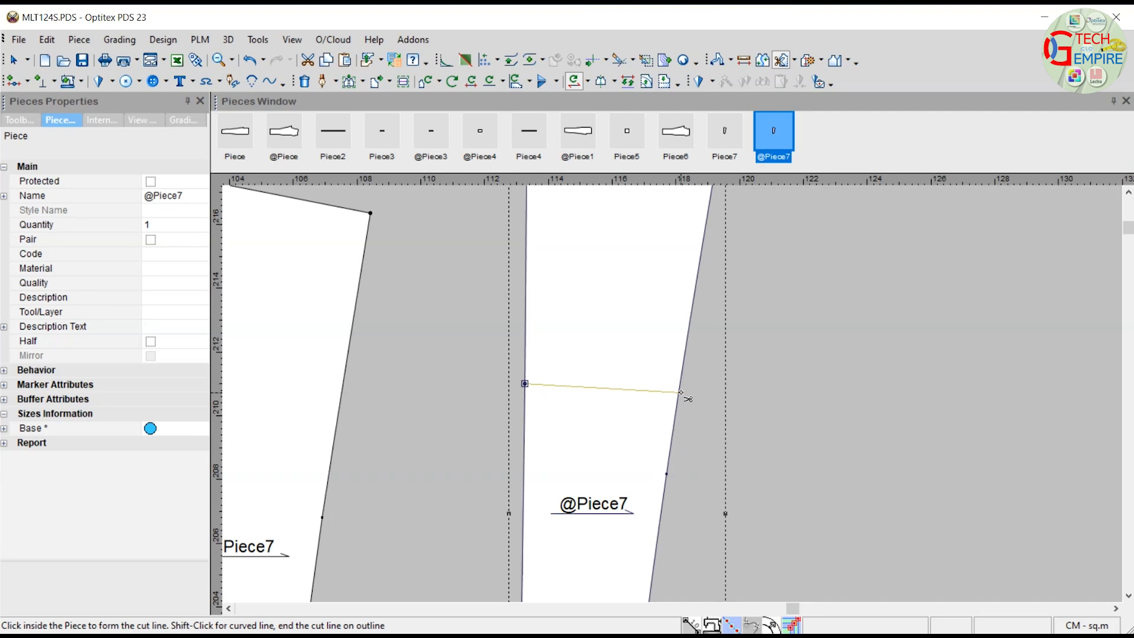
{"action": "left_click", "coordinate": [680, 393]}
{"action": "left_click", "coordinate": [456, 534]}
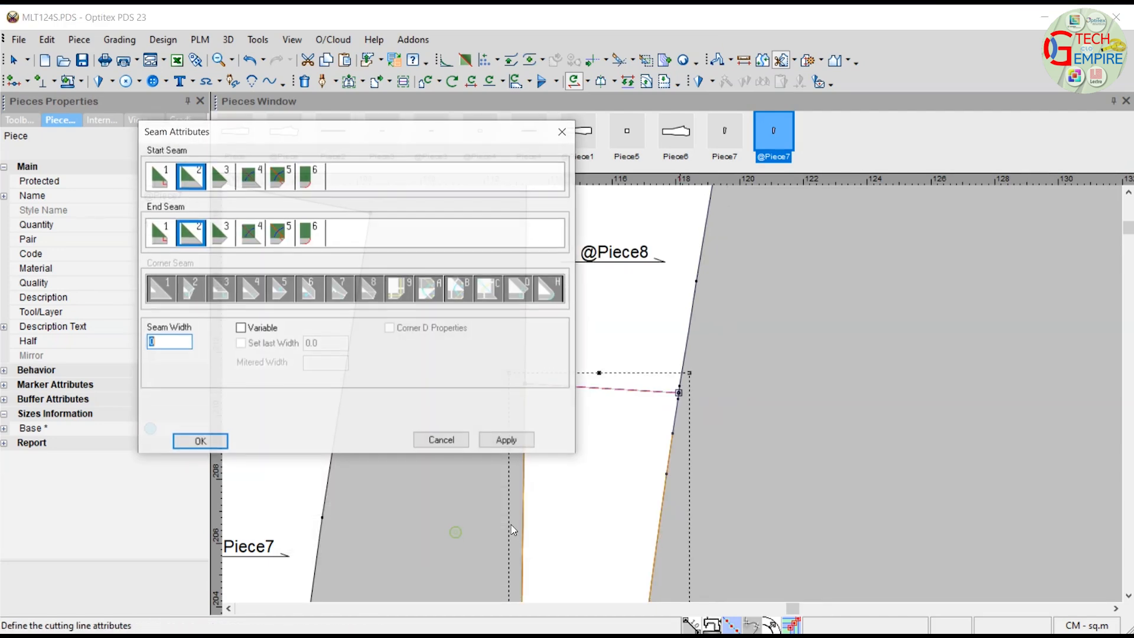
{"action": "left_click", "coordinate": [189, 440]}
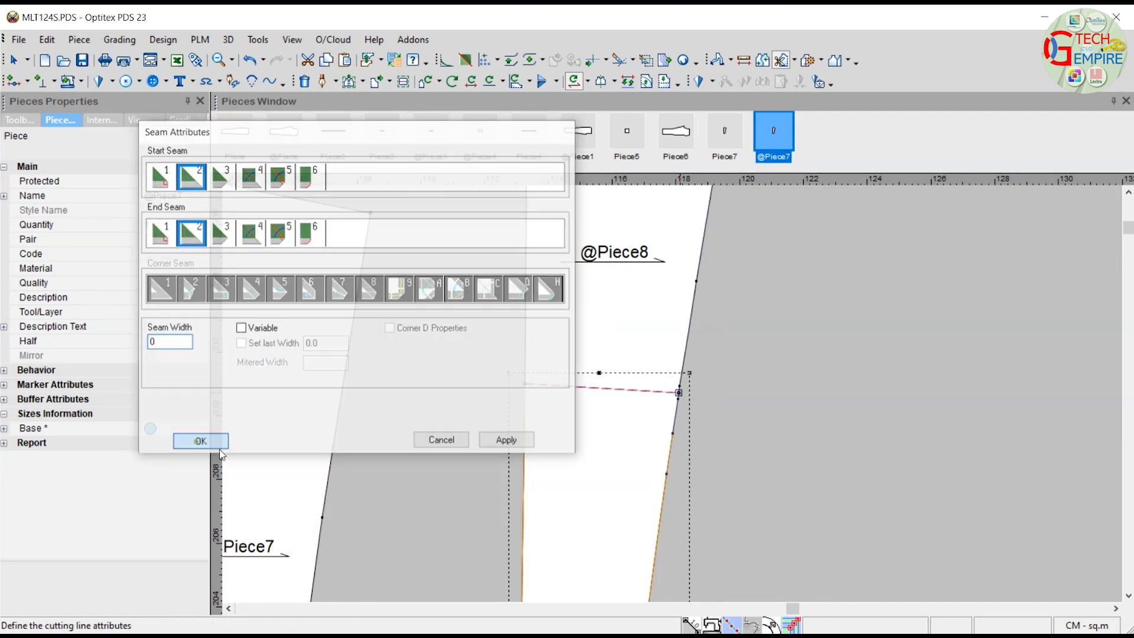
Step: Cut the remaining yoke portion from the second division point across to the waist edge, with seam width 0
{"action": "left_click", "coordinate": [624, 381]}
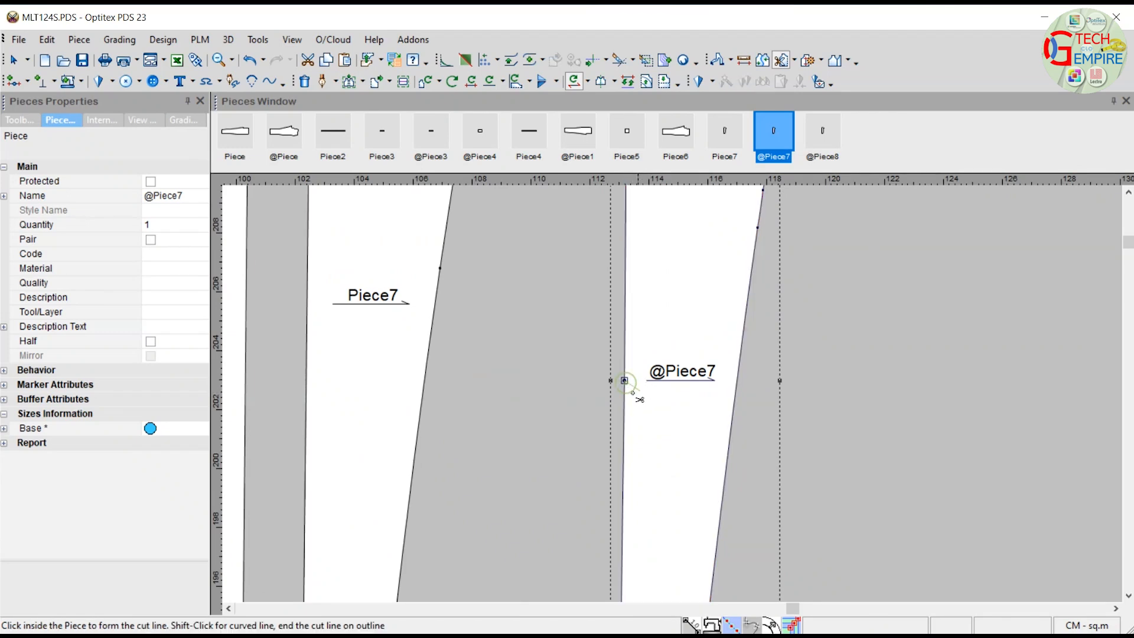
{"action": "left_click", "coordinate": [737, 384]}
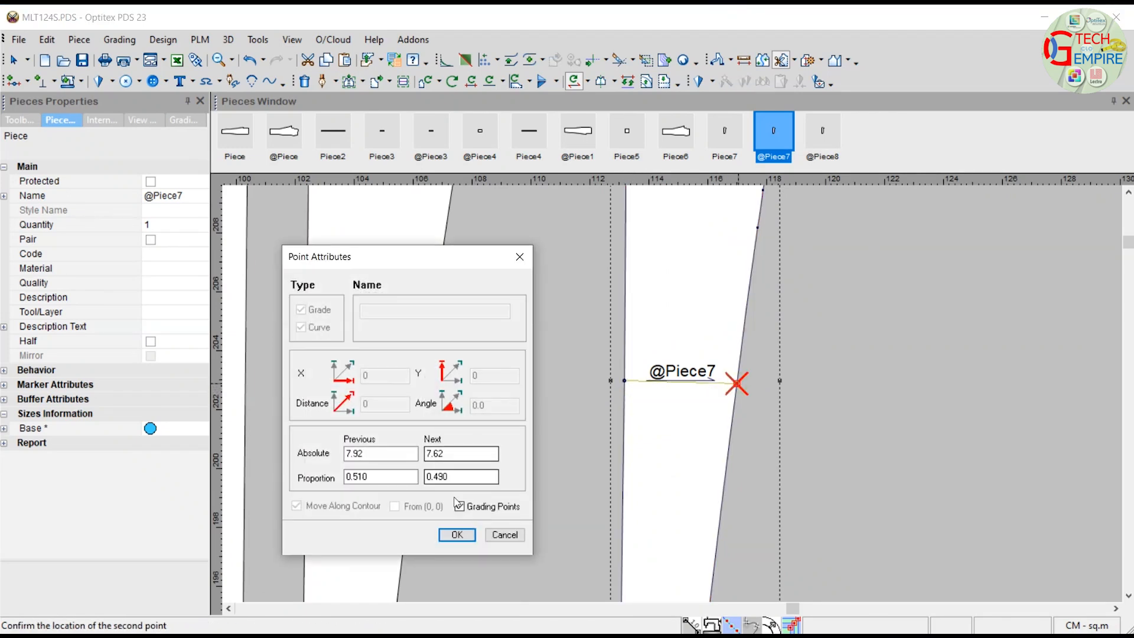
{"action": "key", "text": "Return"}
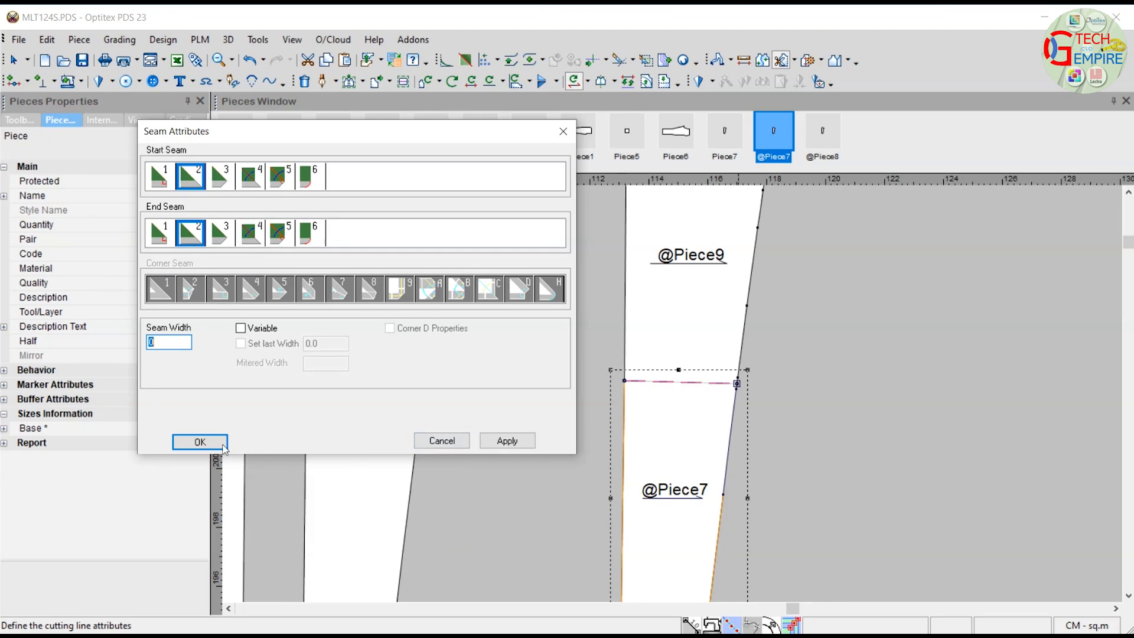
{"action": "left_click", "coordinate": [192, 442]}
{"action": "right_click", "coordinate": [842, 293]}
{"action": "left_click", "coordinate": [866, 306]}
{"action": "scroll", "coordinate": [673, 407], "scroll_direction": "down", "scroll_amount": 3}
{"action": "scroll", "coordinate": [676, 395], "scroll_direction": "up", "scroll_amount": 2}
{"action": "left_click_drag", "start_coordinate": [422, 328], "coordinate": [847, 351]}
{"action": "left_click_drag", "start_coordinate": [676, 277], "coordinate": [424, 331]}
{"action": "scroll", "coordinate": [676, 322], "scroll_direction": "down", "scroll_amount": 3}
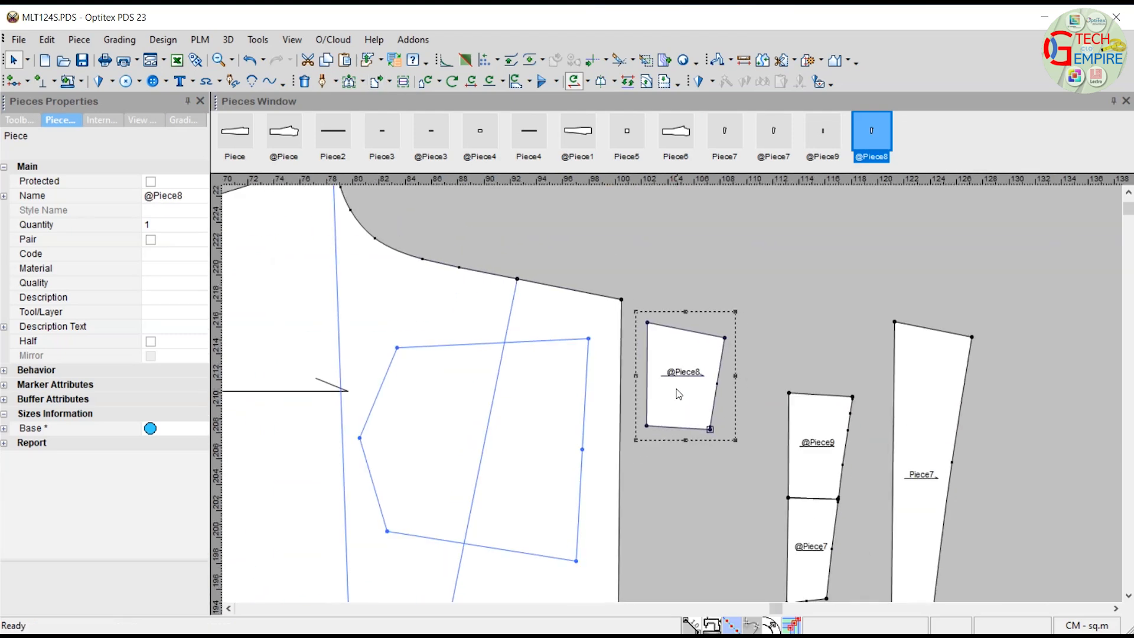
{"action": "scroll", "coordinate": [644, 324], "scroll_direction": "up", "scroll_amount": 2}
{"action": "left_click_drag", "start_coordinate": [631, 304], "coordinate": [594, 271]}
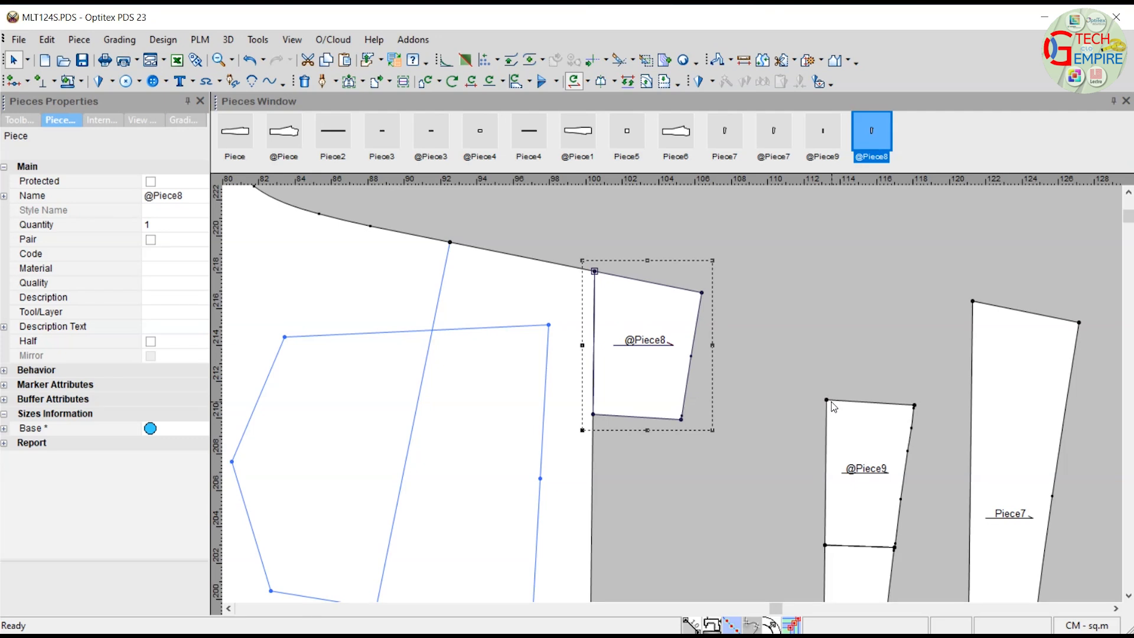
{"action": "left_click_drag", "start_coordinate": [916, 406], "coordinate": [689, 304]}
{"action": "scroll", "coordinate": [663, 389], "scroll_direction": "up", "scroll_amount": 3}
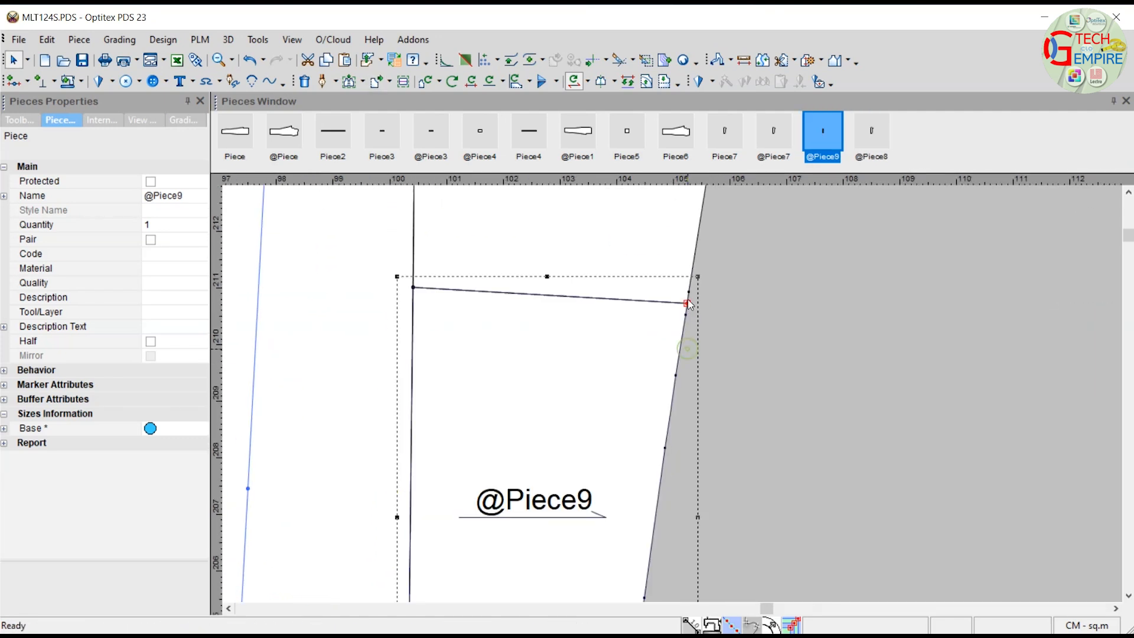
{"action": "left_click_drag", "start_coordinate": [429, 287], "coordinate": [414, 287]}
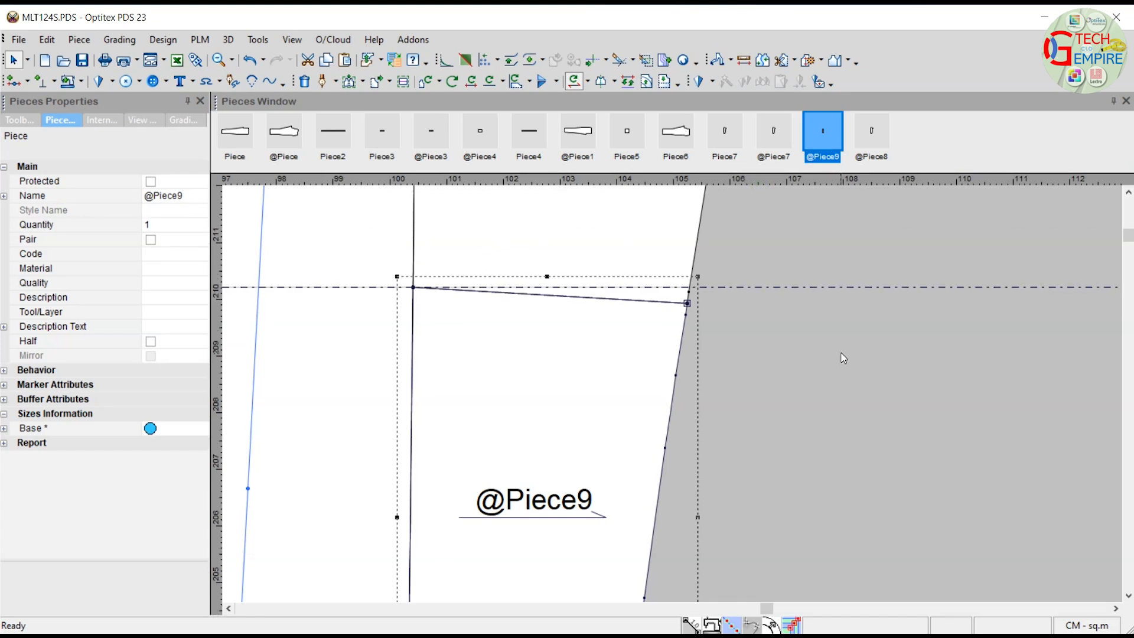
{"action": "double_click", "coordinate": [761, 287]}
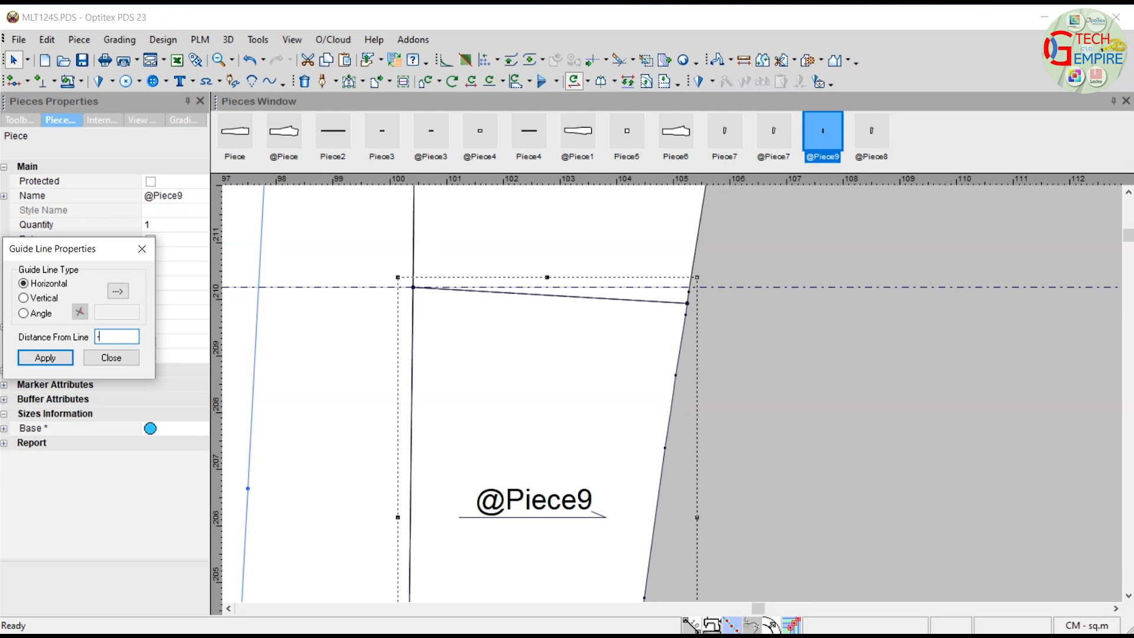
{"action": "key", "text": "Return"}
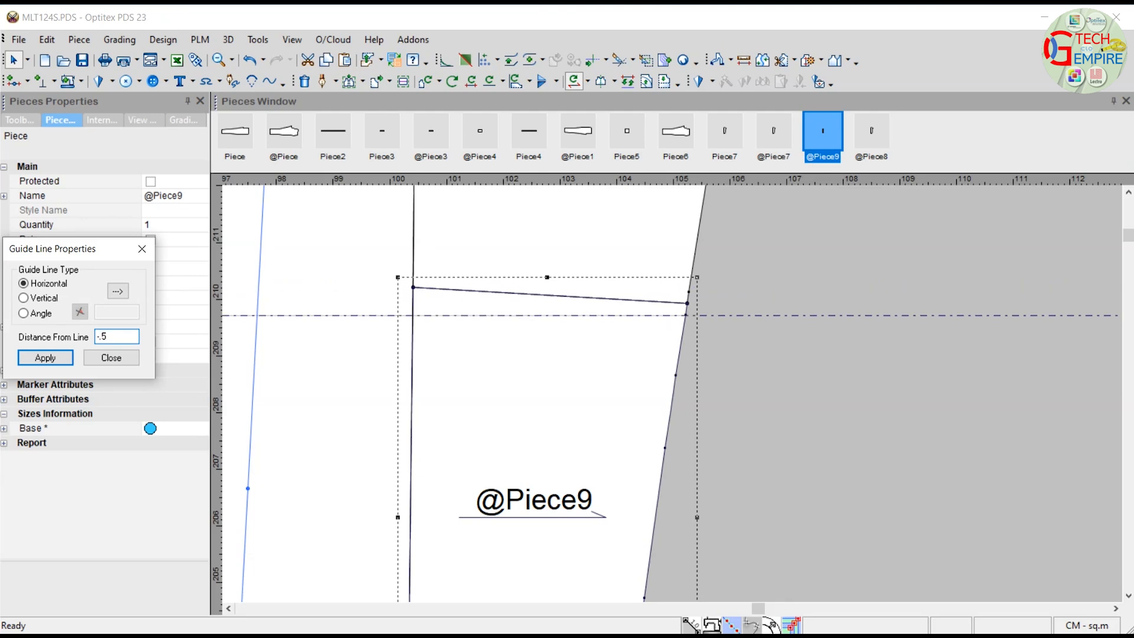
{"action": "left_click", "coordinate": [142, 249]}
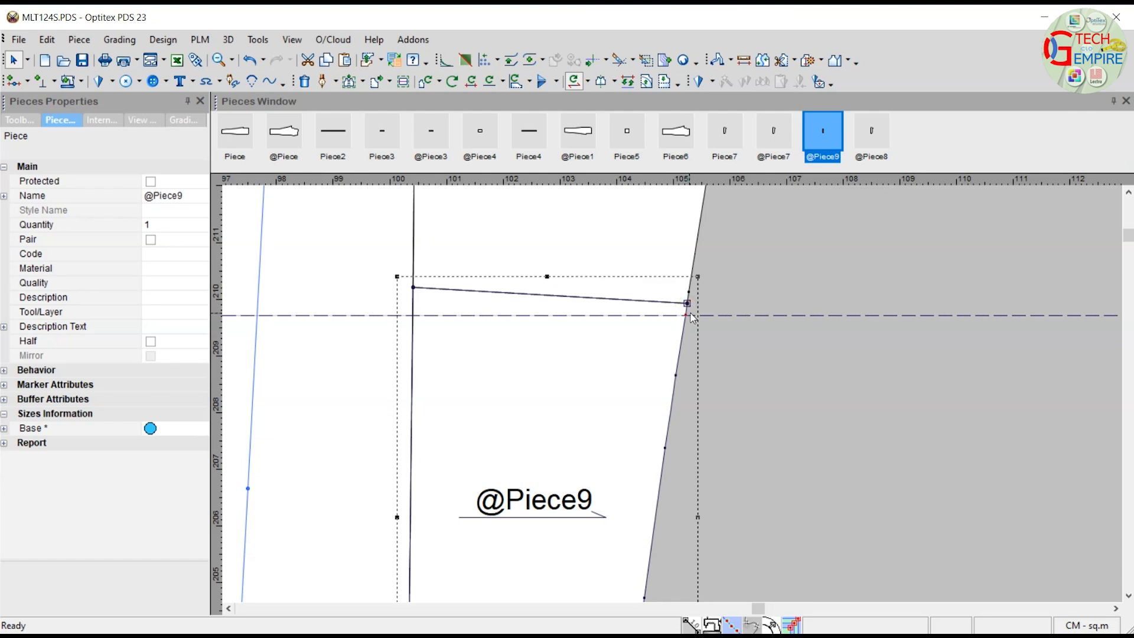
{"action": "left_click", "coordinate": [687, 304]}
{"action": "key", "text": "r"}
{"action": "left_click", "coordinate": [501, 600]}
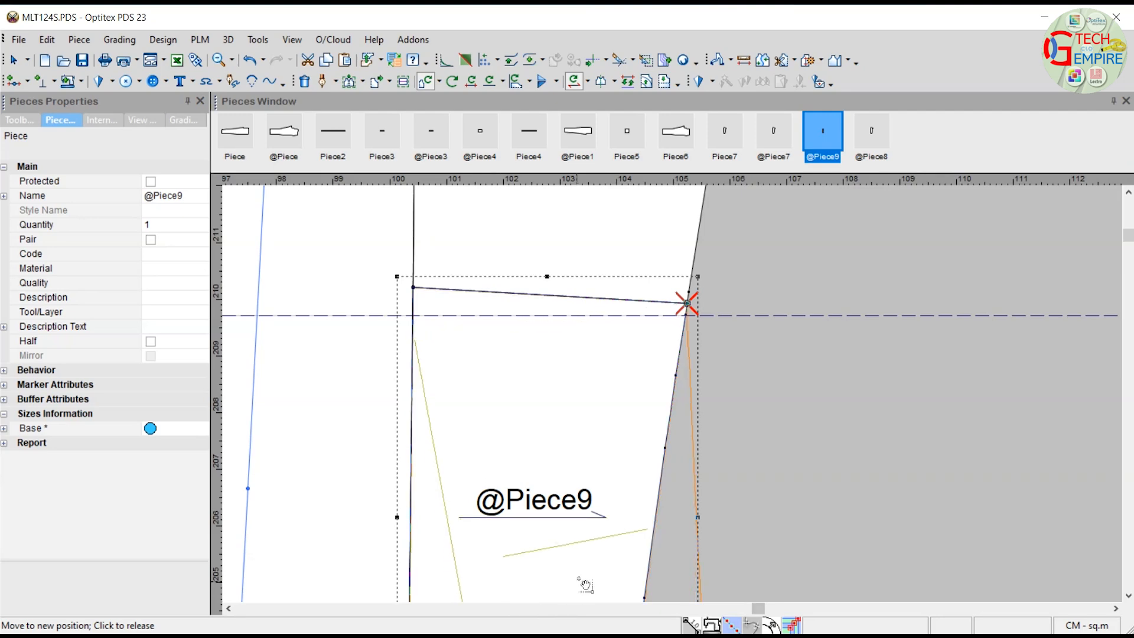
{"action": "left_click", "coordinate": [571, 553]}
{"action": "left_click", "coordinate": [273, 512]}
{"action": "scroll", "coordinate": [676, 390], "scroll_direction": "down", "scroll_amount": 3}
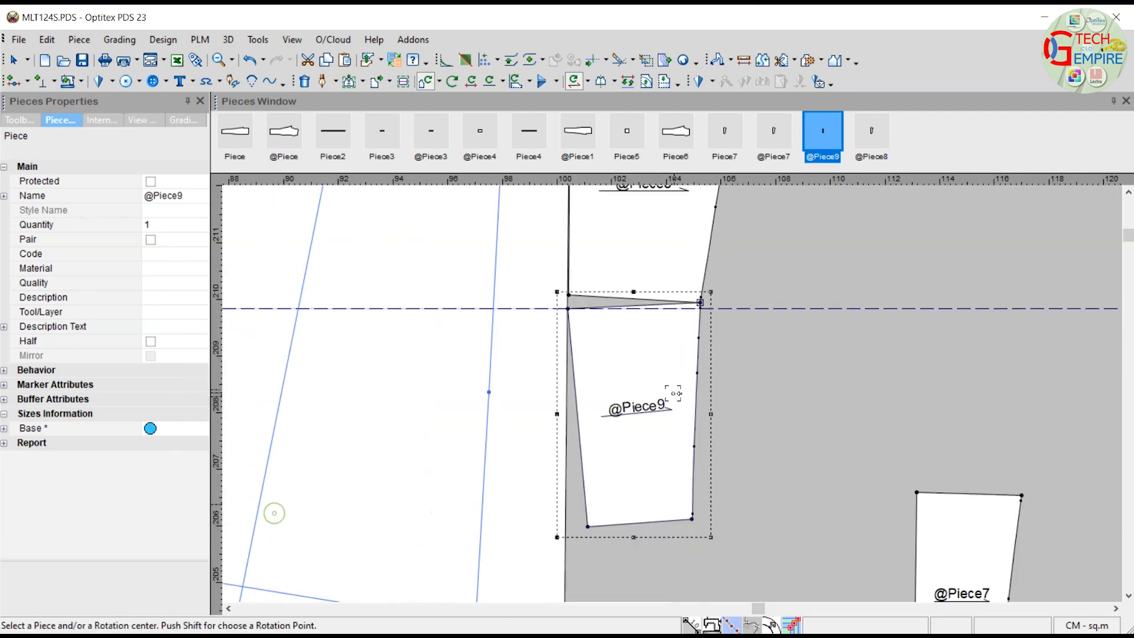
{"action": "right_click", "coordinate": [787, 274]}
{"action": "left_click", "coordinate": [803, 280]}
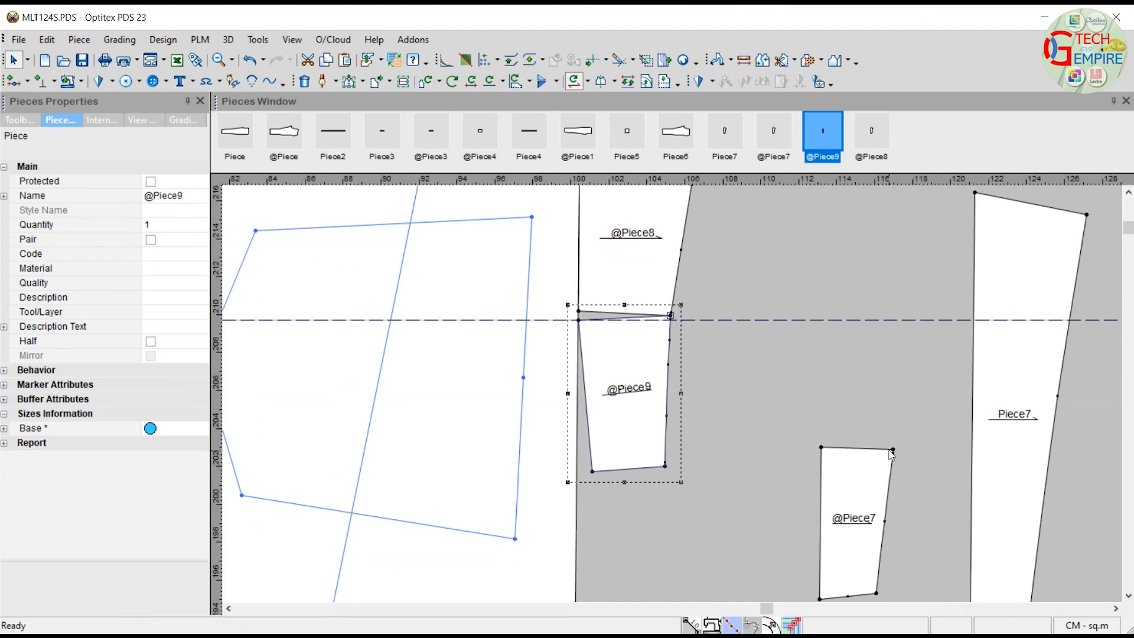
{"action": "left_click", "coordinate": [892, 450]}
{"action": "key", "text": "space"}
{"action": "scroll", "coordinate": [678, 468], "scroll_direction": "up", "scroll_amount": 2}
{"action": "left_click", "coordinate": [676, 414]}
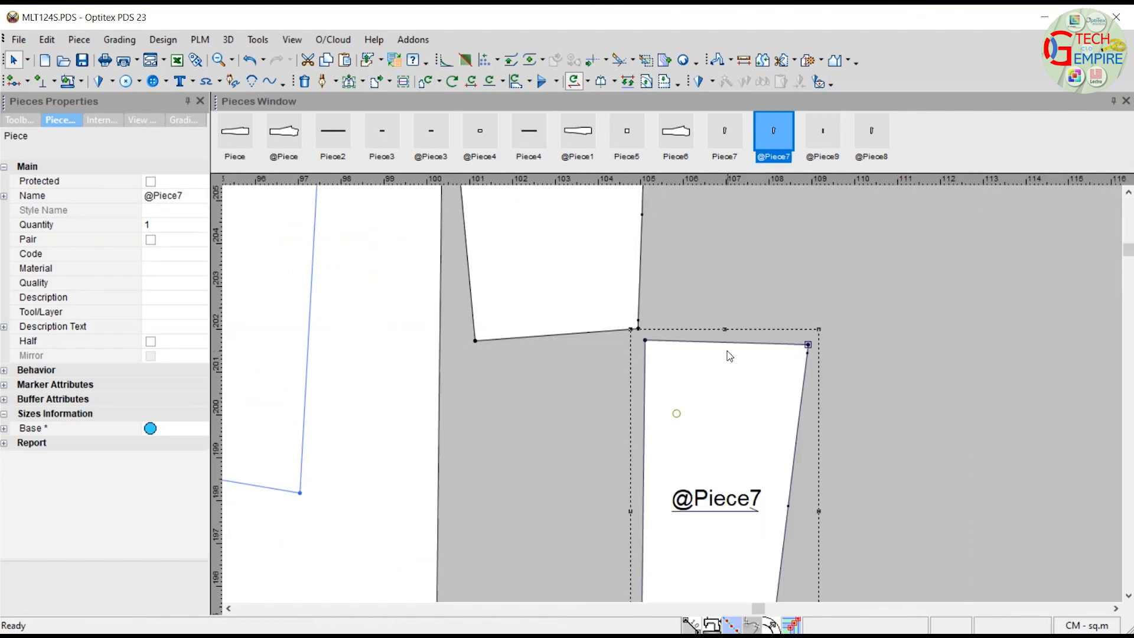
{"action": "left_click_drag", "start_coordinate": [809, 346], "coordinate": [639, 330]}
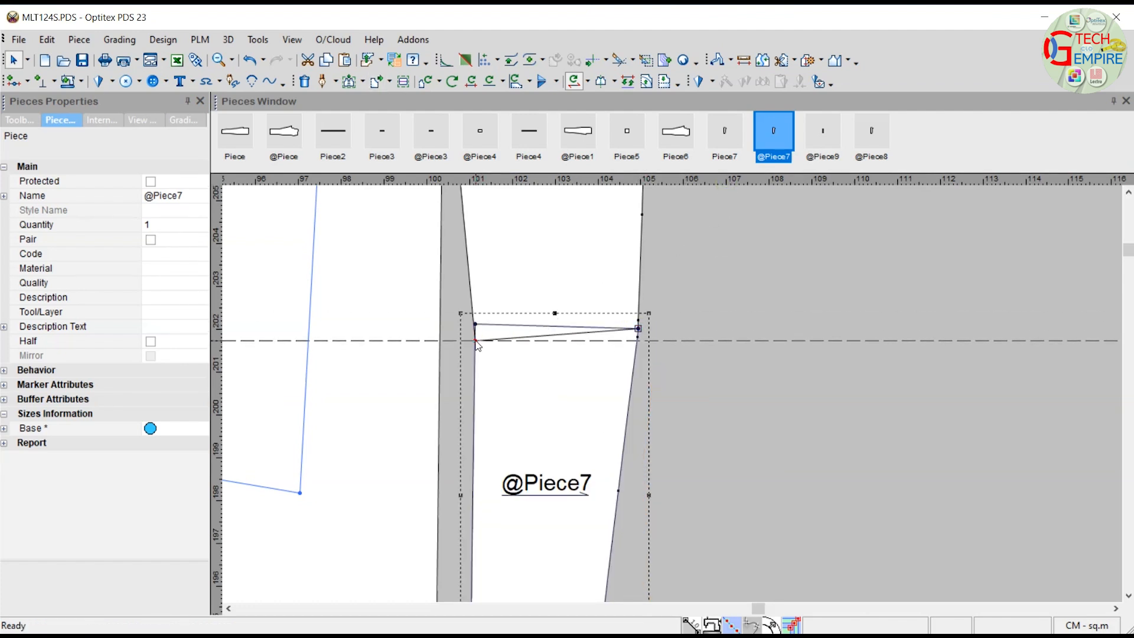
{"action": "scroll", "coordinate": [725, 407], "scroll_direction": "down", "scroll_amount": 2}
{"action": "scroll", "coordinate": [679, 447], "scroll_direction": "up", "scroll_amount": 3}
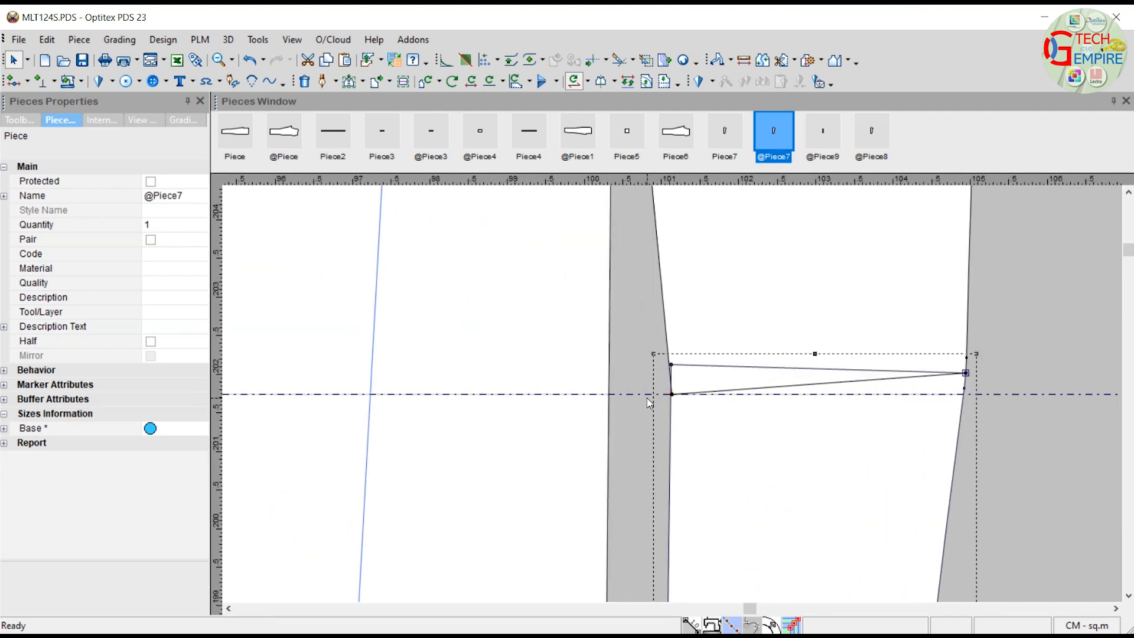
{"action": "double_click", "coordinate": [1047, 393]}
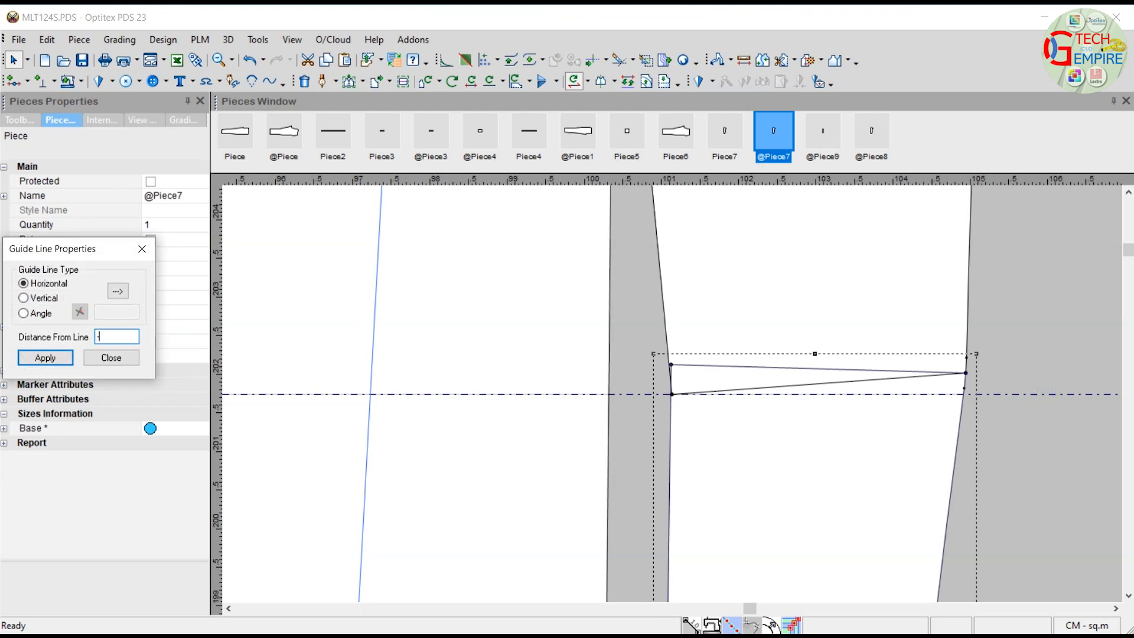
{"action": "key", "text": "Return"}
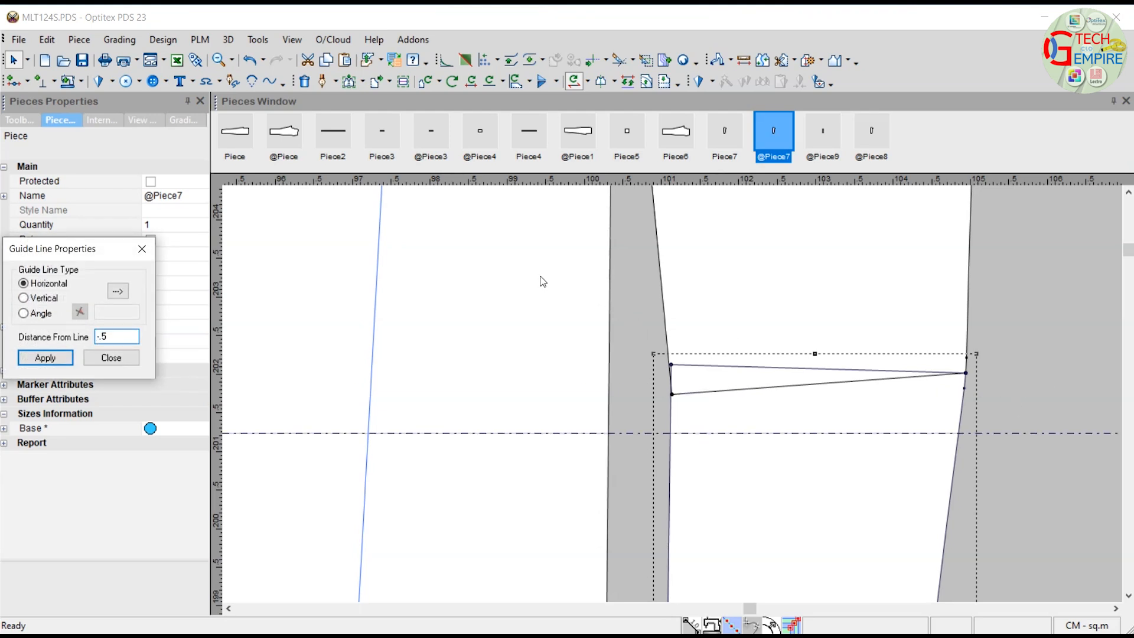
{"action": "left_click", "coordinate": [141, 248]}
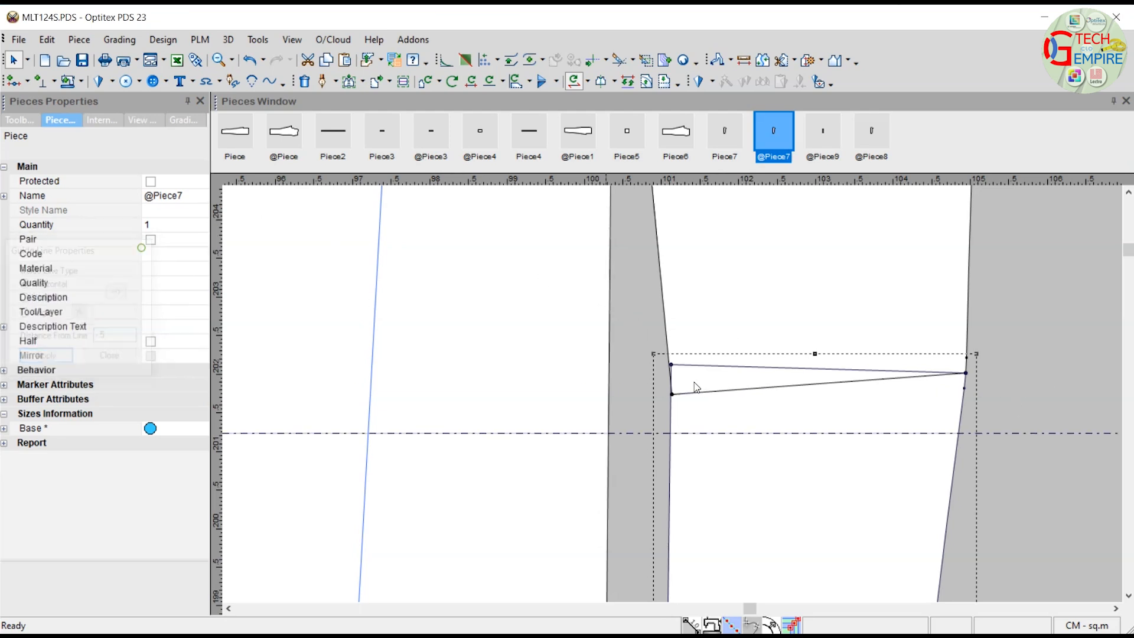
{"action": "left_click", "coordinate": [966, 373]}
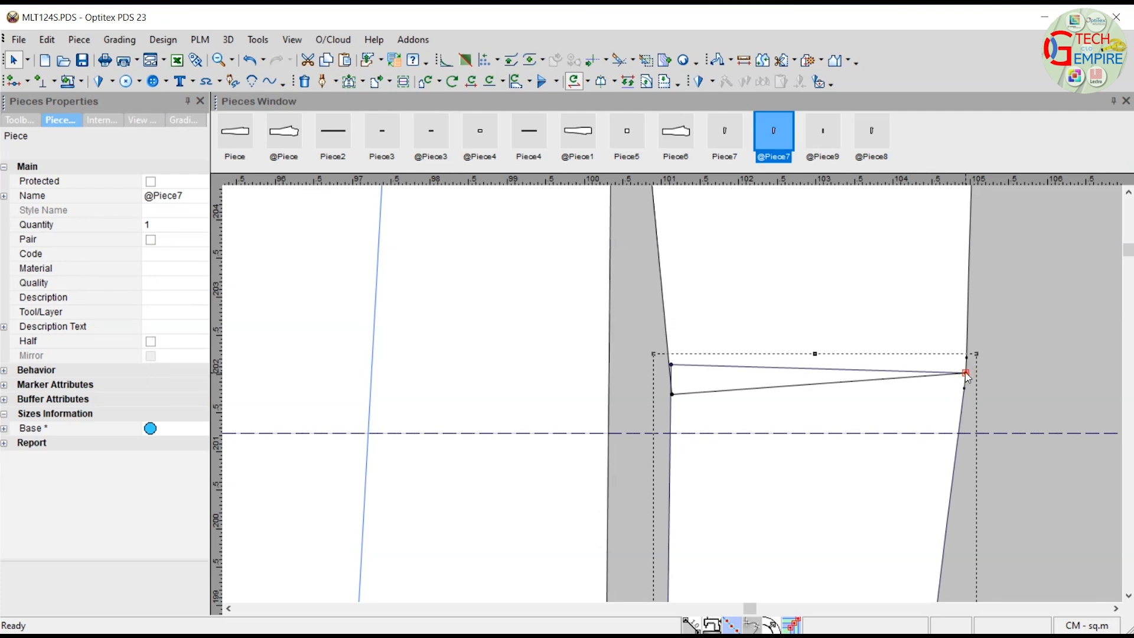
{"action": "key", "text": "r"}
{"action": "left_click", "coordinate": [966, 373]}
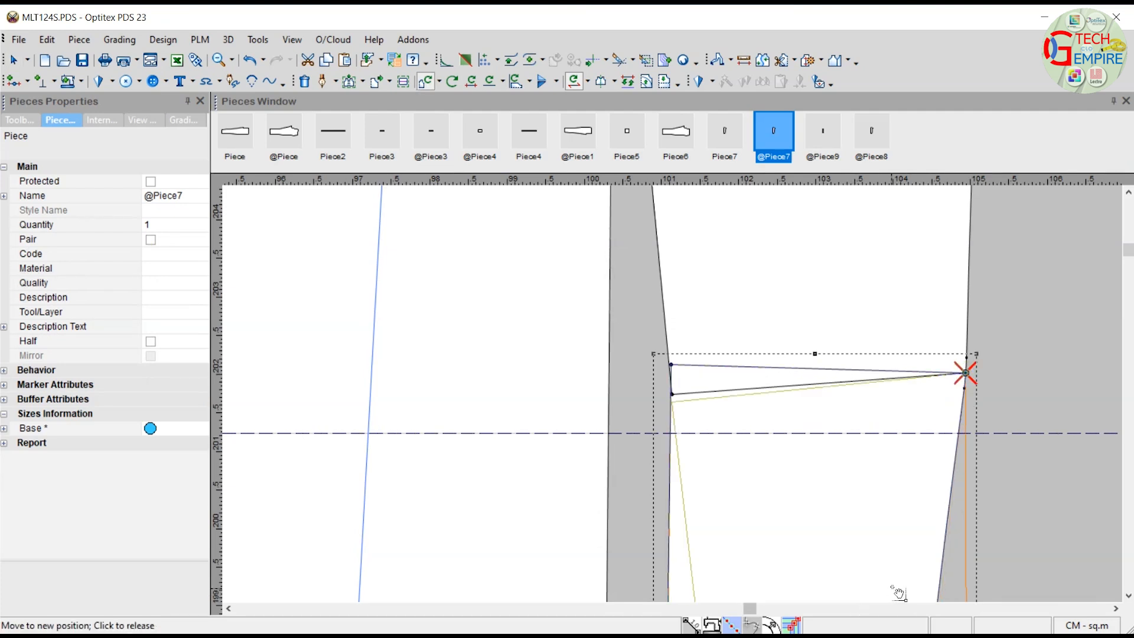
{"action": "left_click", "coordinate": [924, 564]}
{"action": "left_click", "coordinate": [268, 505]}
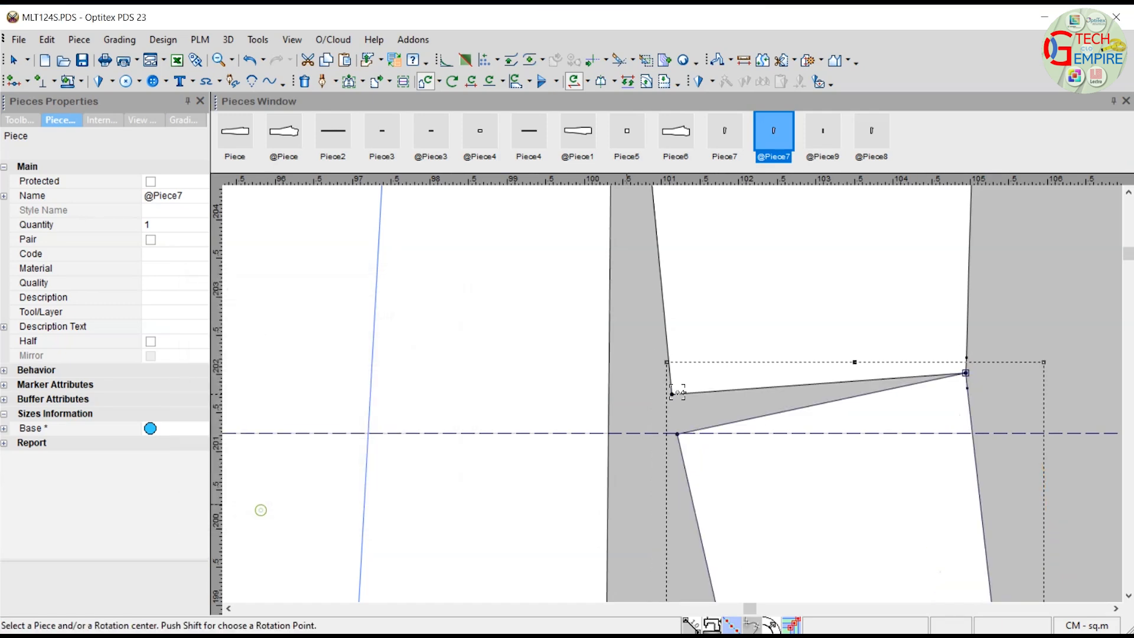
{"action": "scroll", "coordinate": [685, 392], "scroll_direction": "down", "scroll_amount": 4}
{"action": "right_click", "coordinate": [848, 319]}
{"action": "left_click", "coordinate": [863, 324]}
{"action": "scroll", "coordinate": [871, 333], "scroll_direction": "down", "scroll_amount": 3}
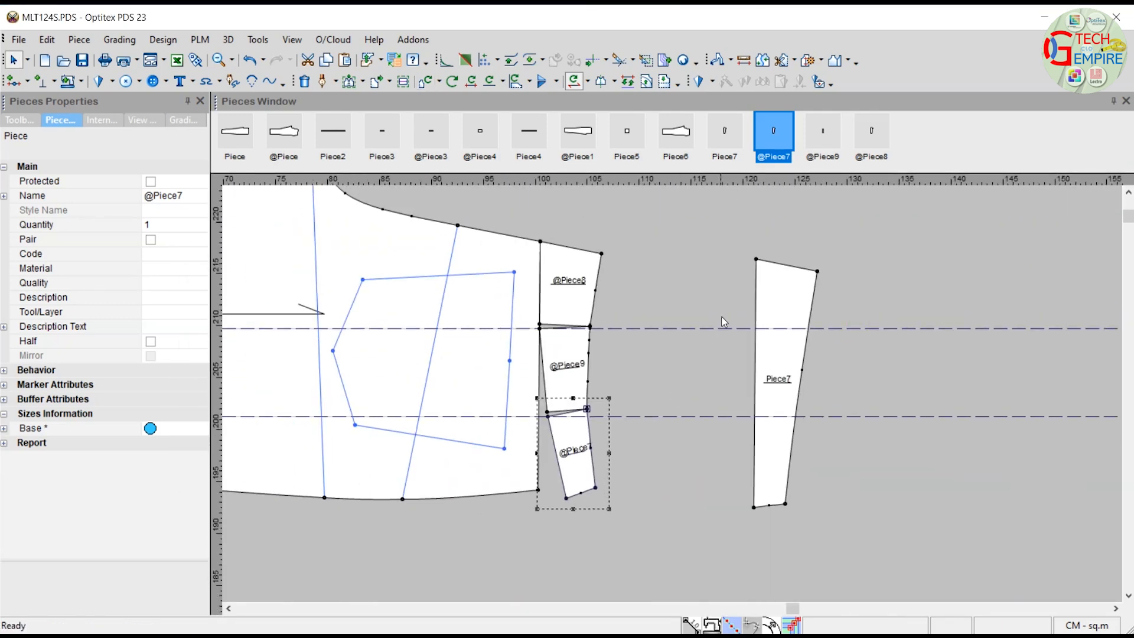
Step: Move the uncut yoke onto the back panel's waist end, overlaying the rotated sections with its seam-side corner on the panel corner
{"action": "key", "text": "space"}
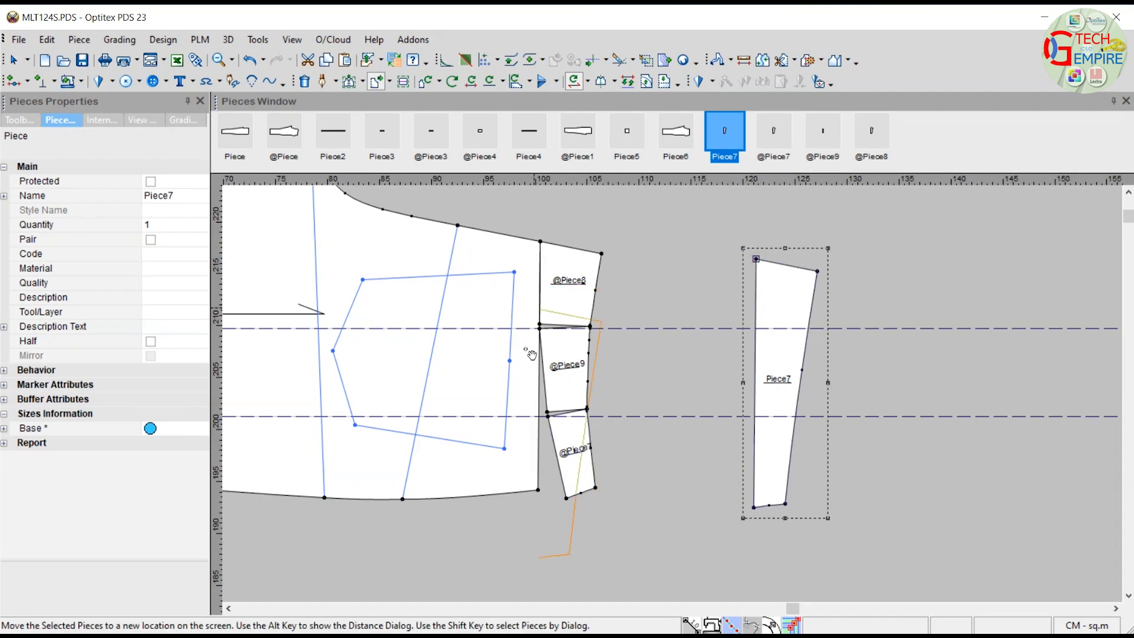
{"action": "left_click", "coordinate": [540, 239]}
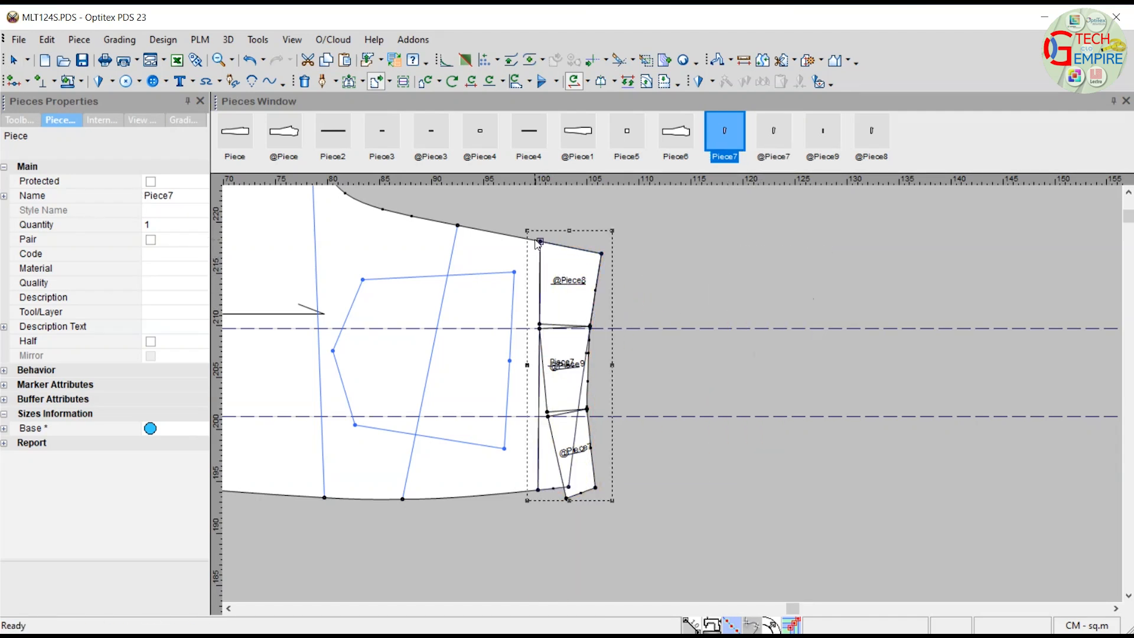
{"action": "scroll", "coordinate": [546, 437], "scroll_direction": "down", "scroll_amount": 2}
{"action": "scroll", "coordinate": [679, 405], "scroll_direction": "up", "scroll_amount": 3}
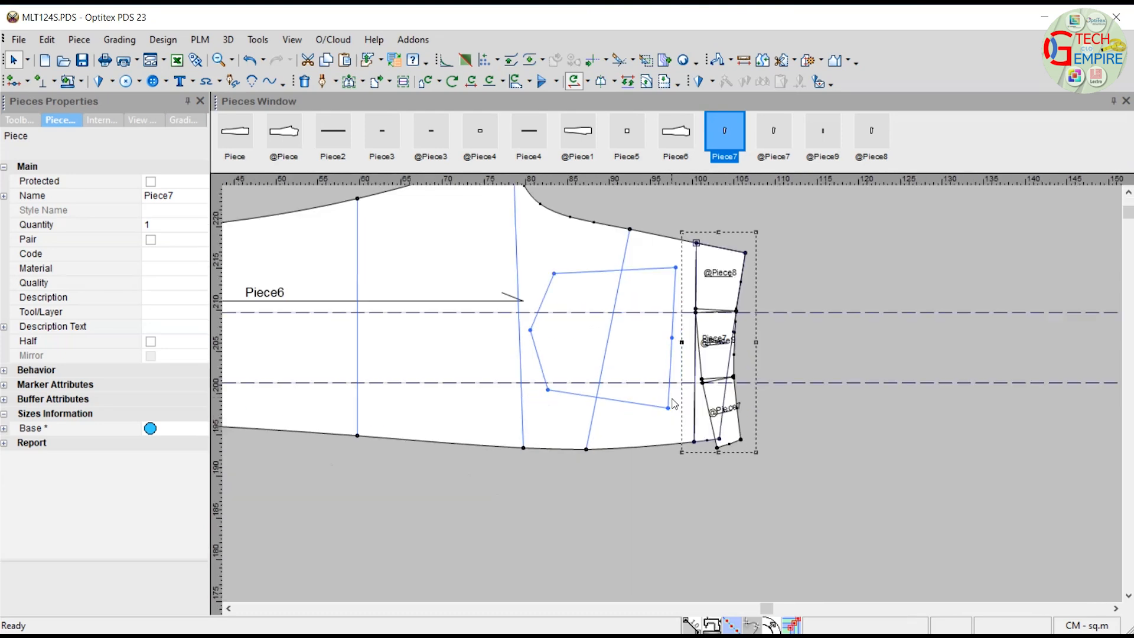
{"action": "scroll", "coordinate": [679, 402], "scroll_direction": "up", "scroll_amount": 1}
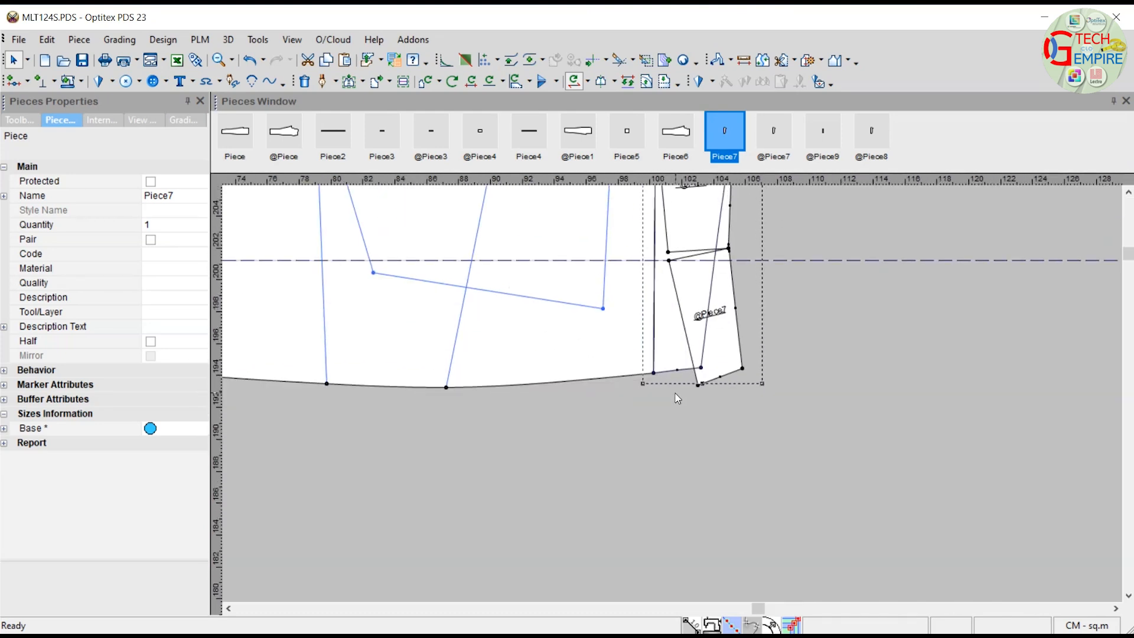
{"action": "scroll", "coordinate": [677, 398], "scroll_direction": "up", "scroll_amount": 1}
{"action": "key", "text": "ctrl+d"}
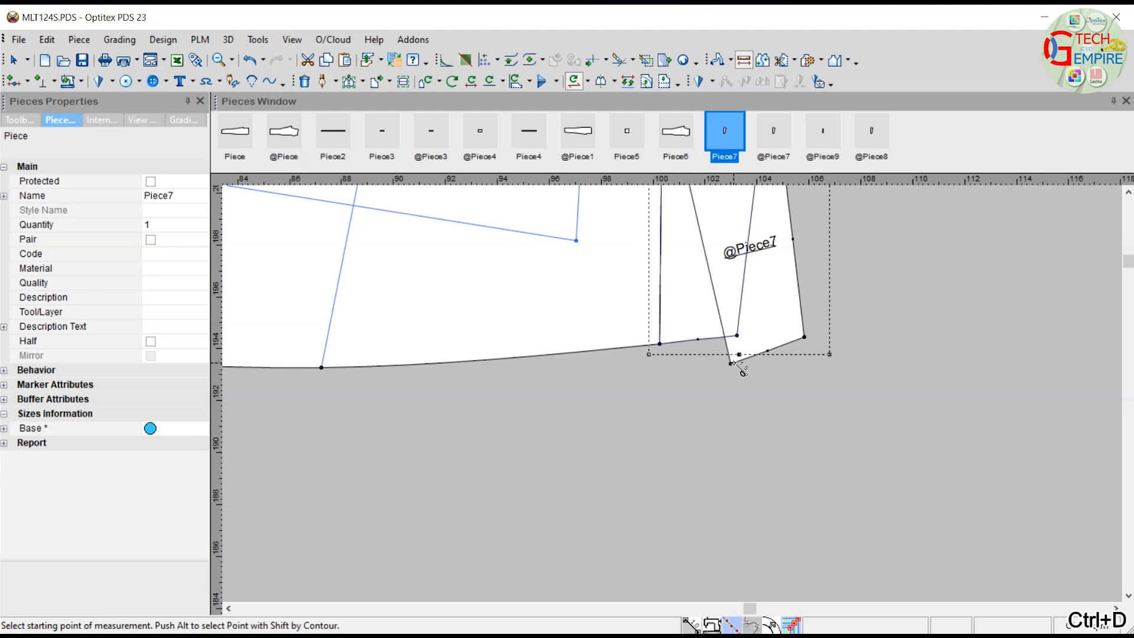
{"action": "left_click", "coordinate": [733, 362]}
{"action": "left_click", "coordinate": [672, 354]}
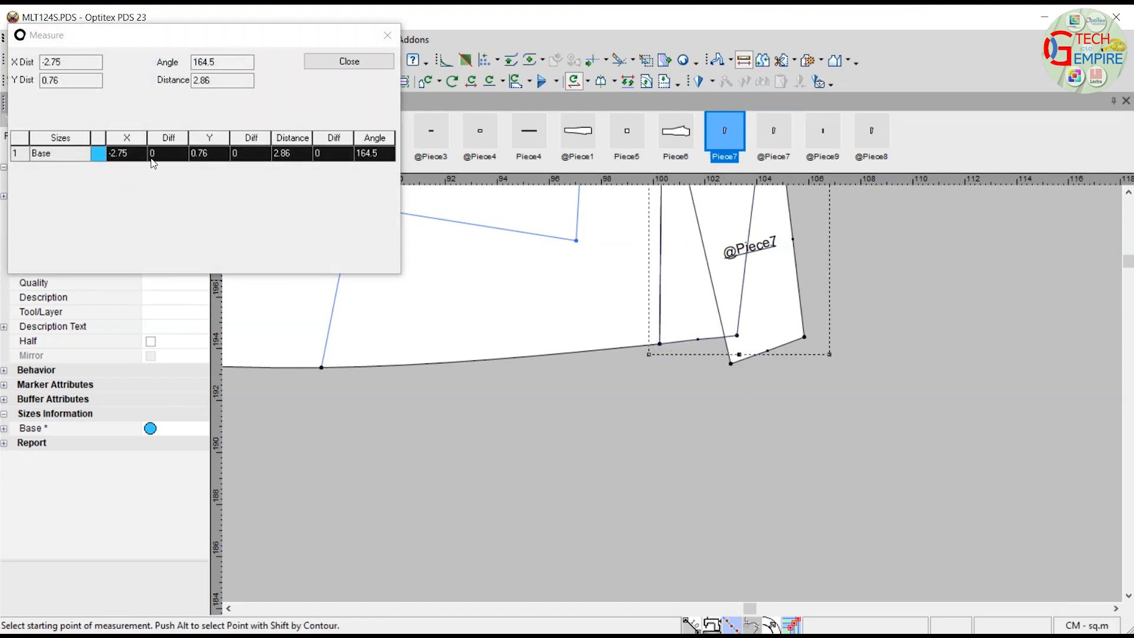
{"action": "left_click", "coordinate": [387, 36]}
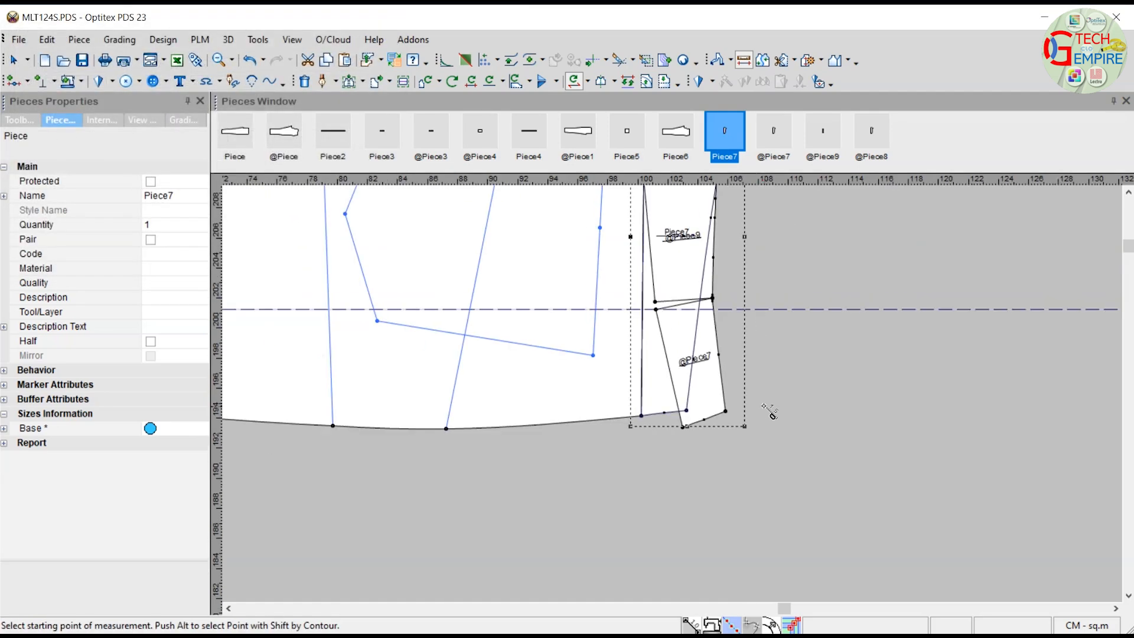
Step: Move the uncut yoke Piece7 clear of the back panel and the three rotated sections
{"action": "right_click", "coordinate": [750, 279]}
{"action": "left_click", "coordinate": [794, 284]}
{"action": "left_click_drag", "start_coordinate": [599, 397], "coordinate": [832, 403]}
{"action": "scroll", "coordinate": [675, 400], "scroll_direction": "down", "scroll_amount": 2}
{"action": "scroll", "coordinate": [675, 399], "scroll_direction": "up", "scroll_amount": 3}
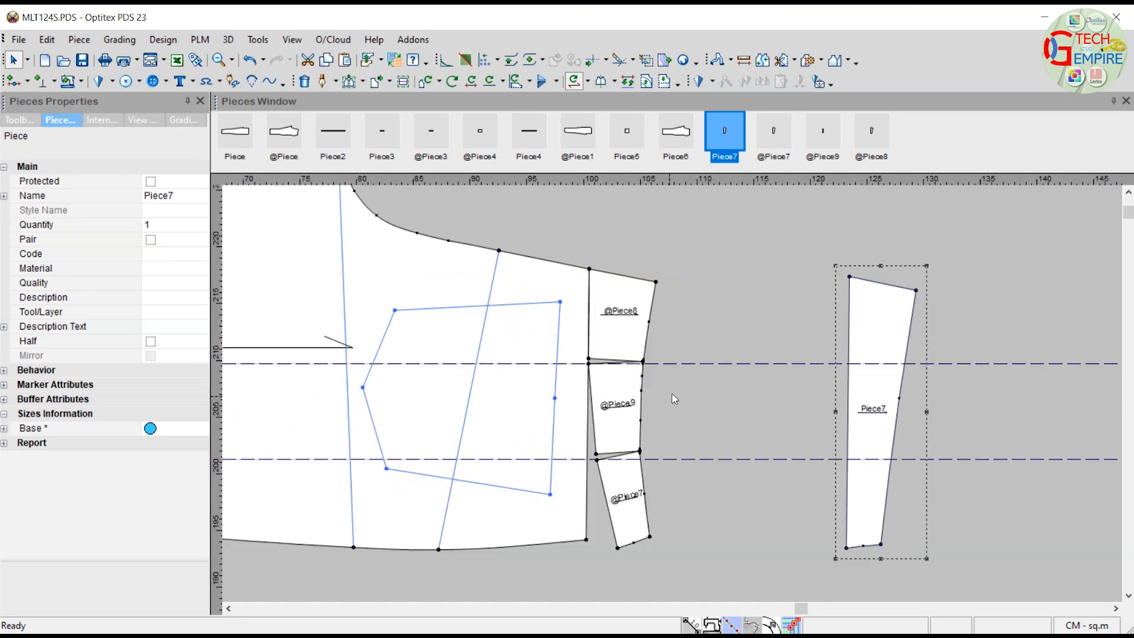
{"action": "scroll", "coordinate": [657, 397], "scroll_direction": "up", "scroll_amount": 1}
{"action": "scroll", "coordinate": [657, 397], "scroll_direction": "up", "scroll_amount": 2}
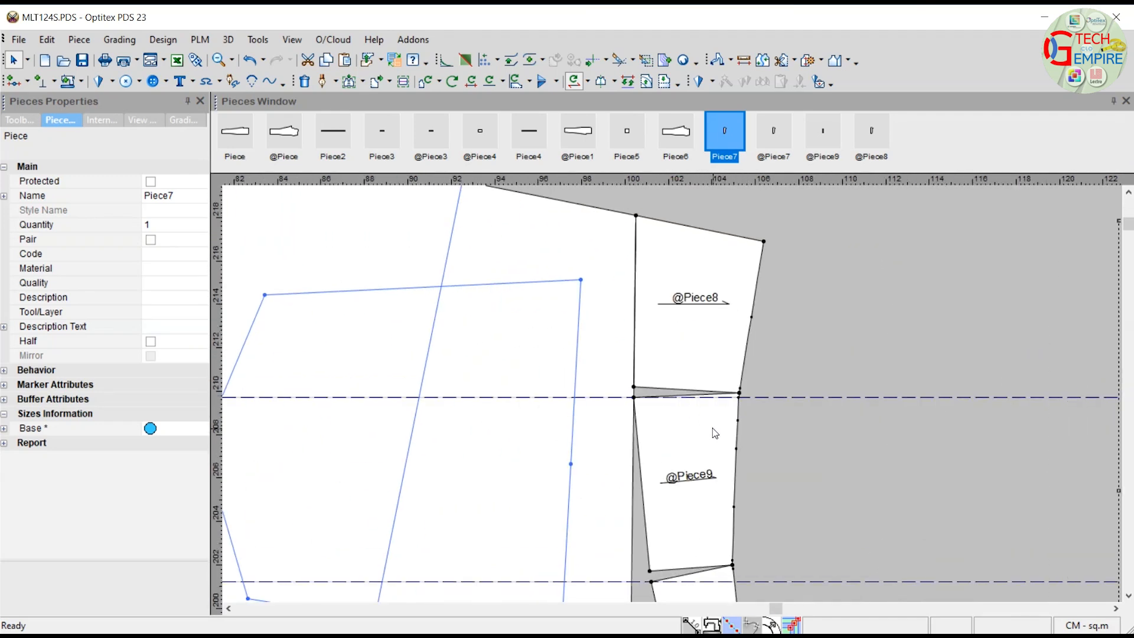
{"action": "key", "text": "ctrl+b"}
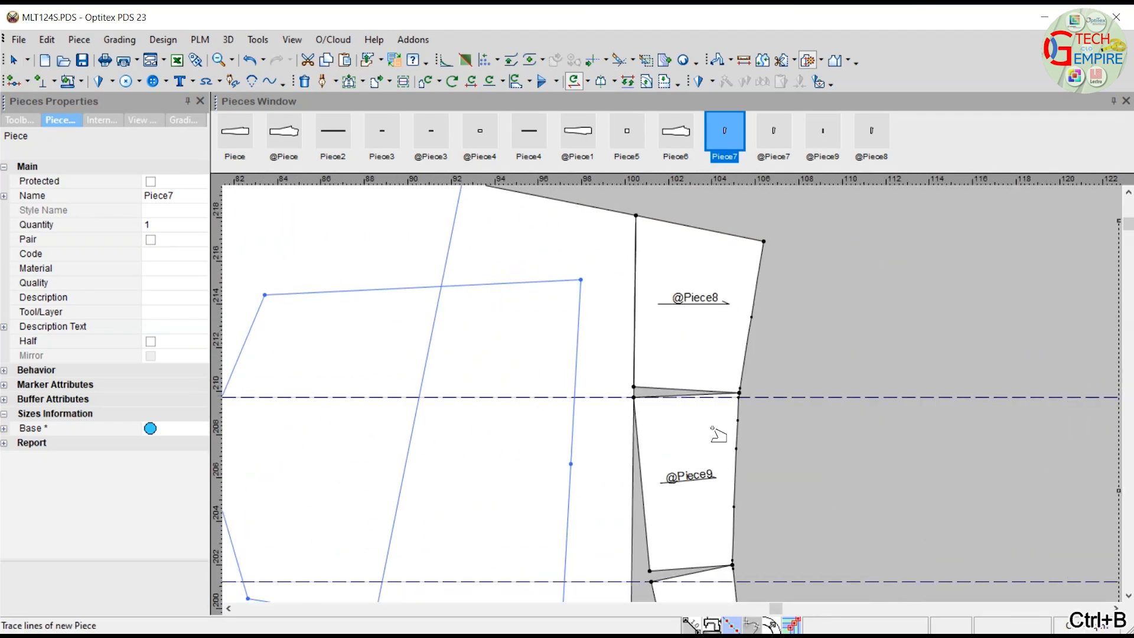
{"action": "left_click", "coordinate": [728, 233]}
{"action": "left_click", "coordinate": [750, 325]}
{"action": "left_click", "coordinate": [735, 423]}
{"action": "scroll", "coordinate": [697, 428], "scroll_direction": "down", "scroll_amount": 3}
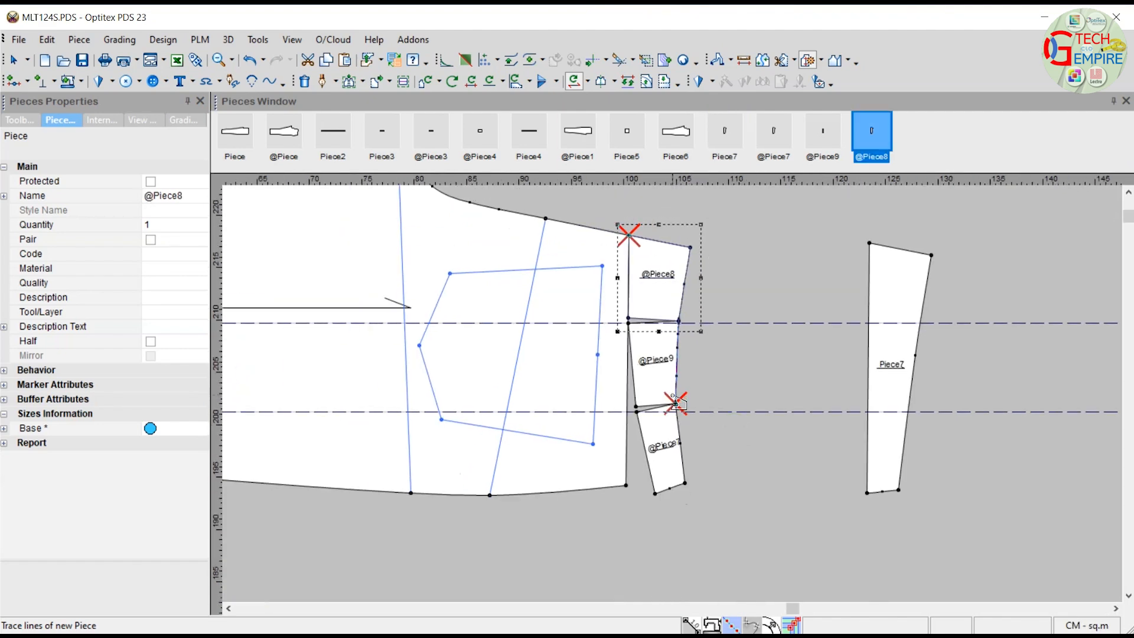
{"action": "scroll", "coordinate": [675, 412], "scroll_direction": "up", "scroll_amount": 2}
{"action": "left_click", "coordinate": [678, 403]}
{"action": "left_click", "coordinate": [638, 504]}
{"action": "left_click", "coordinate": [608, 371]}
{"action": "scroll", "coordinate": [608, 341], "scroll_direction": "down", "scroll_amount": 3}
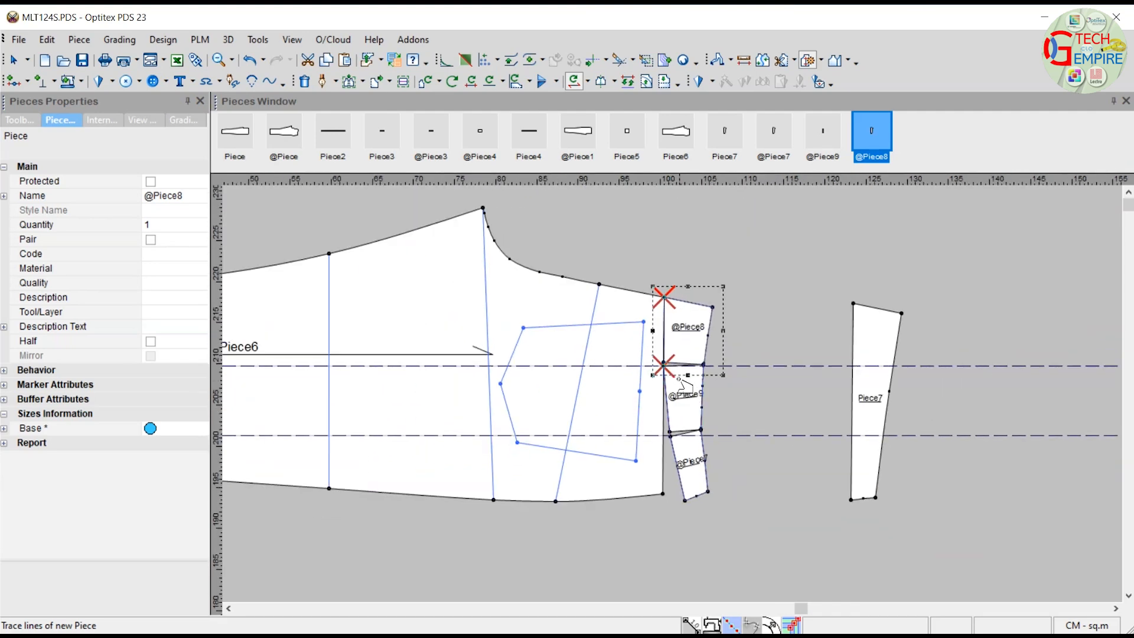
{"action": "scroll", "coordinate": [673, 355], "scroll_direction": "up", "scroll_amount": 3}
{"action": "left_click", "coordinate": [634, 338]}
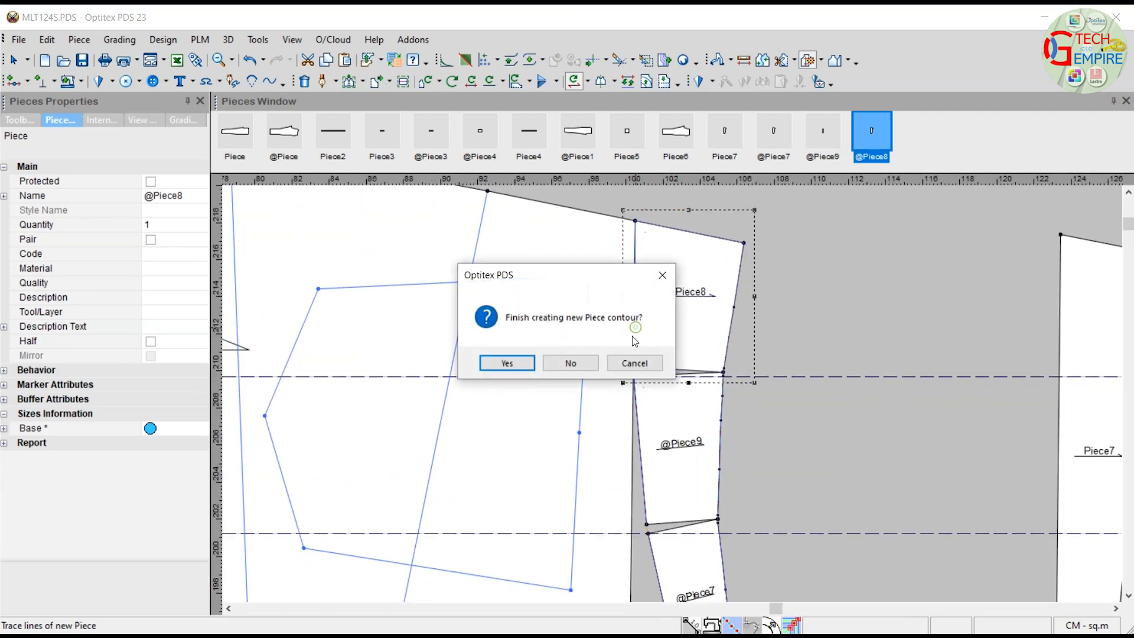
{"action": "left_click", "coordinate": [502, 363]}
{"action": "right_click", "coordinate": [817, 275]}
{"action": "key", "text": "Escape"}
{"action": "scroll", "coordinate": [675, 398], "scroll_direction": "down", "scroll_amount": 3}
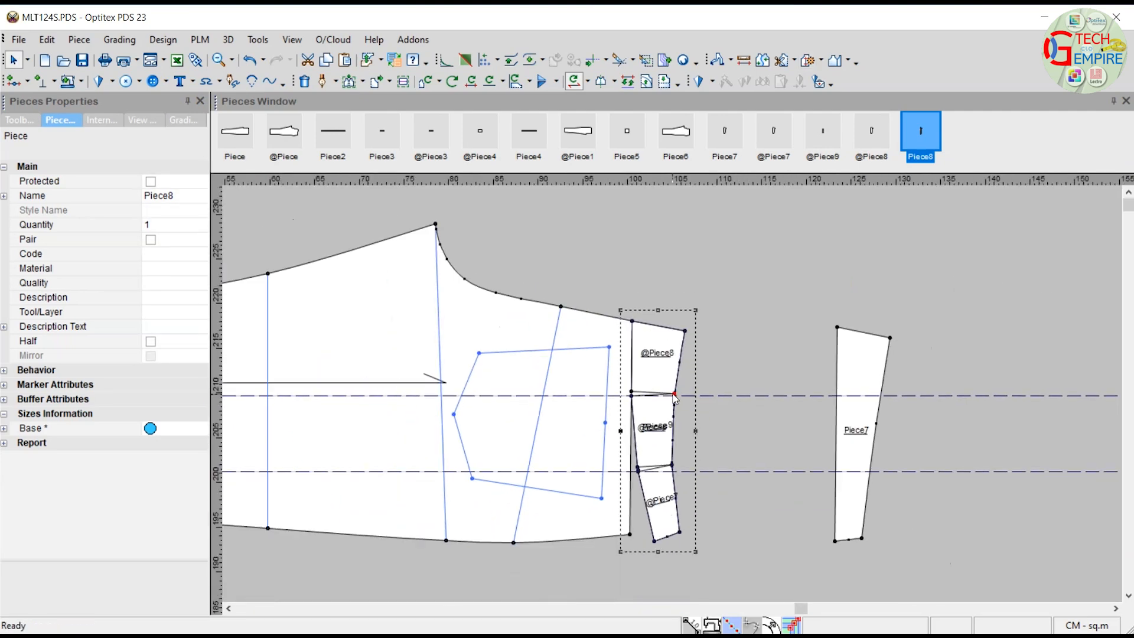
Step: Move the traced yoke clear of the sections and convert its three lower seam-side bend points to non-grading curve points
{"action": "left_click_drag", "start_coordinate": [647, 372], "coordinate": [752, 381]}
{"action": "scroll", "coordinate": [757, 443], "scroll_direction": "up", "scroll_amount": 3}
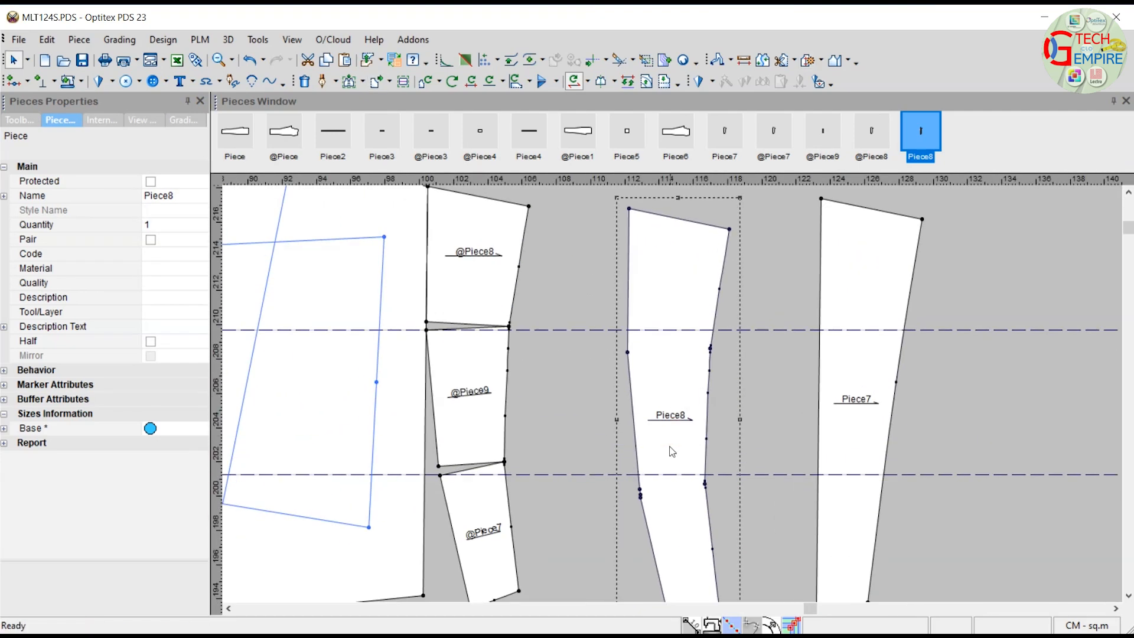
{"action": "left_click", "coordinate": [640, 491]}
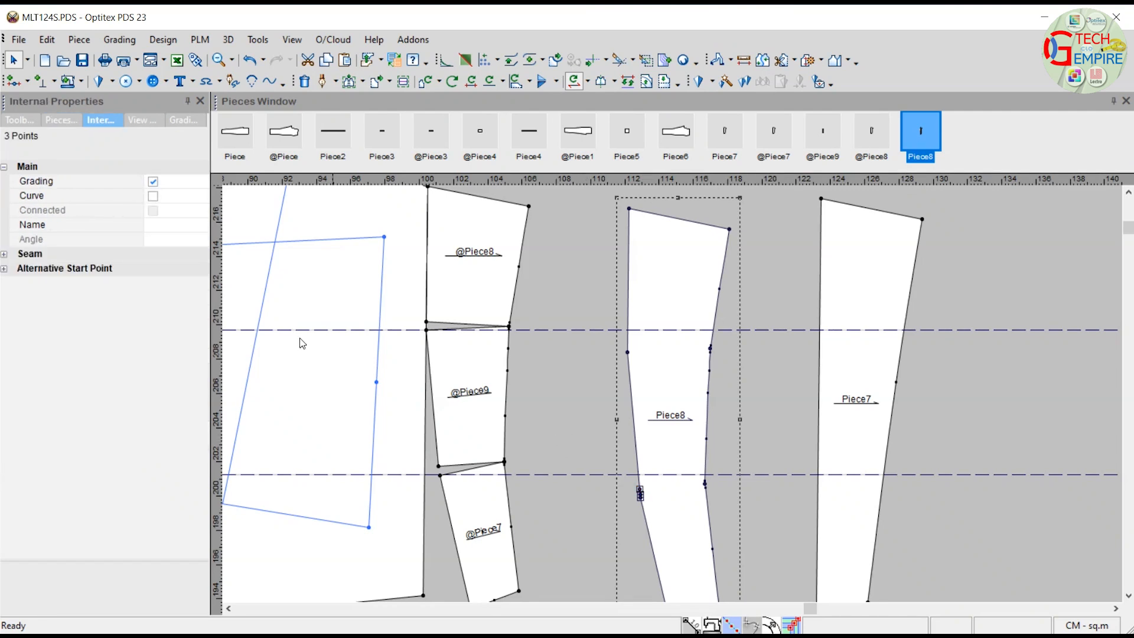
{"action": "left_click", "coordinate": [153, 196]}
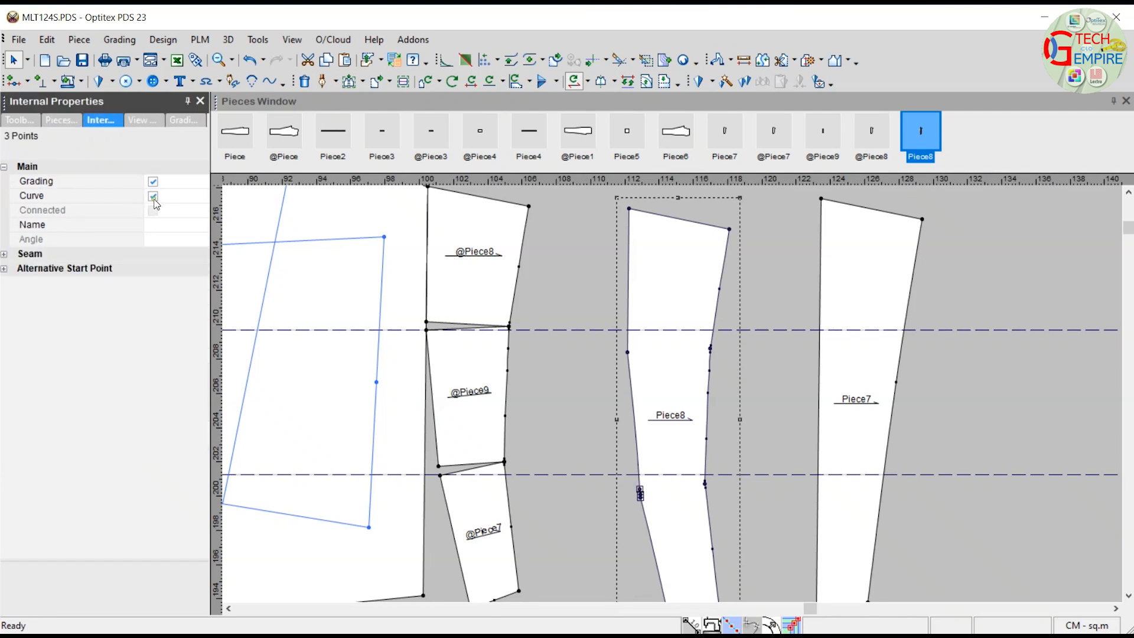
{"action": "left_click", "coordinate": [153, 182]}
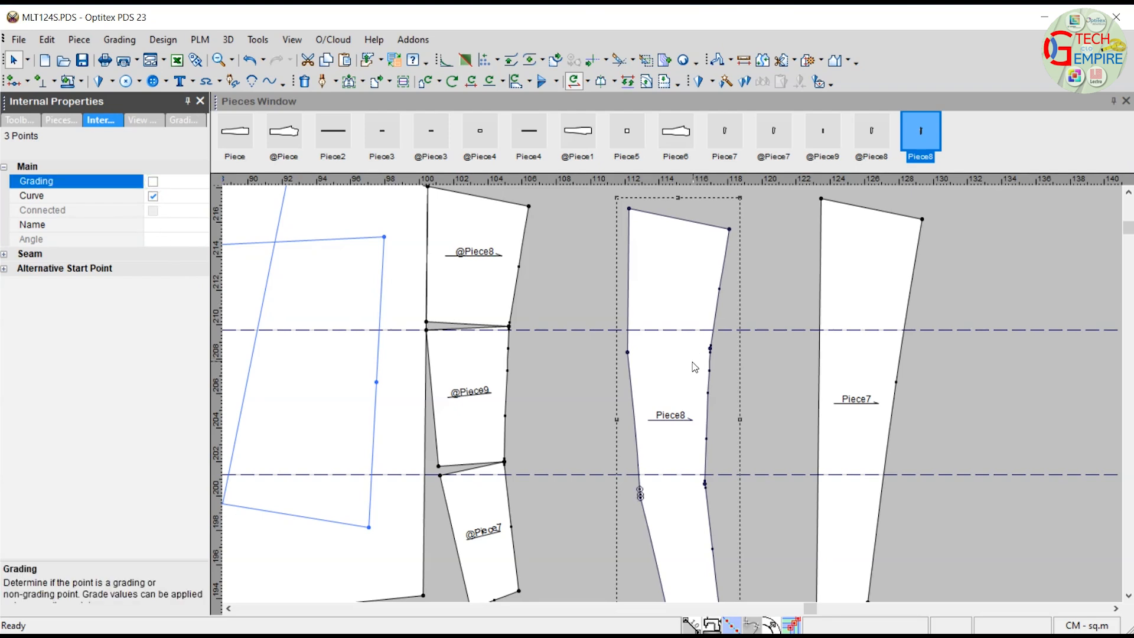
Step: Make the upper bend point on Piece8's seam side a non-grading curve point
{"action": "left_click", "coordinate": [627, 355]}
{"action": "scroll", "coordinate": [650, 348], "scroll_direction": "up", "scroll_amount": 4}
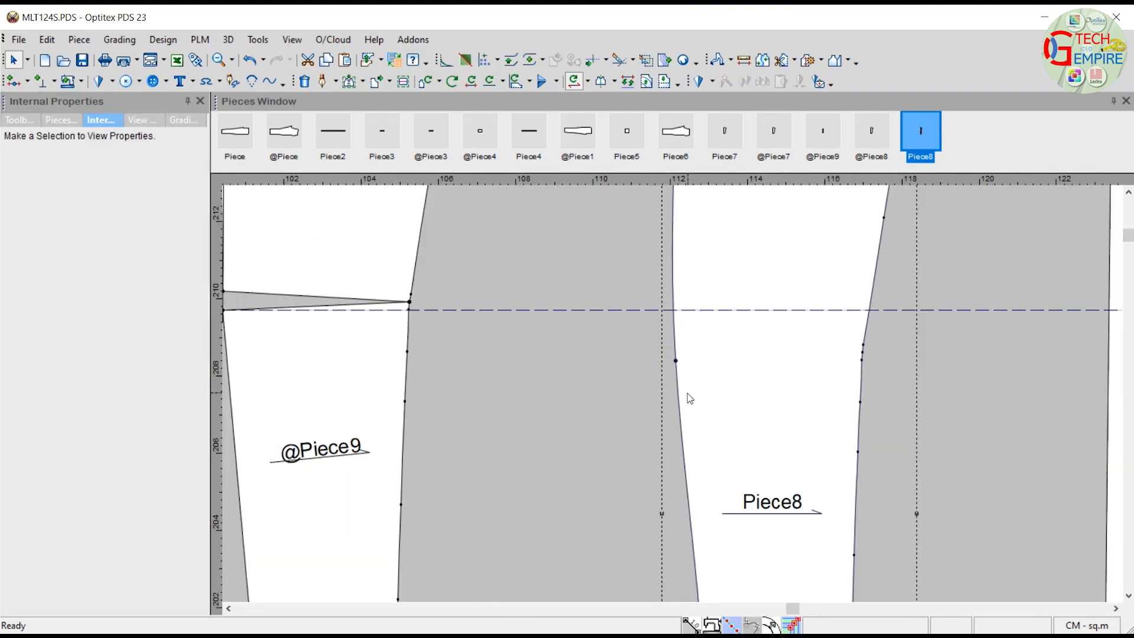
{"action": "left_click", "coordinate": [652, 344]}
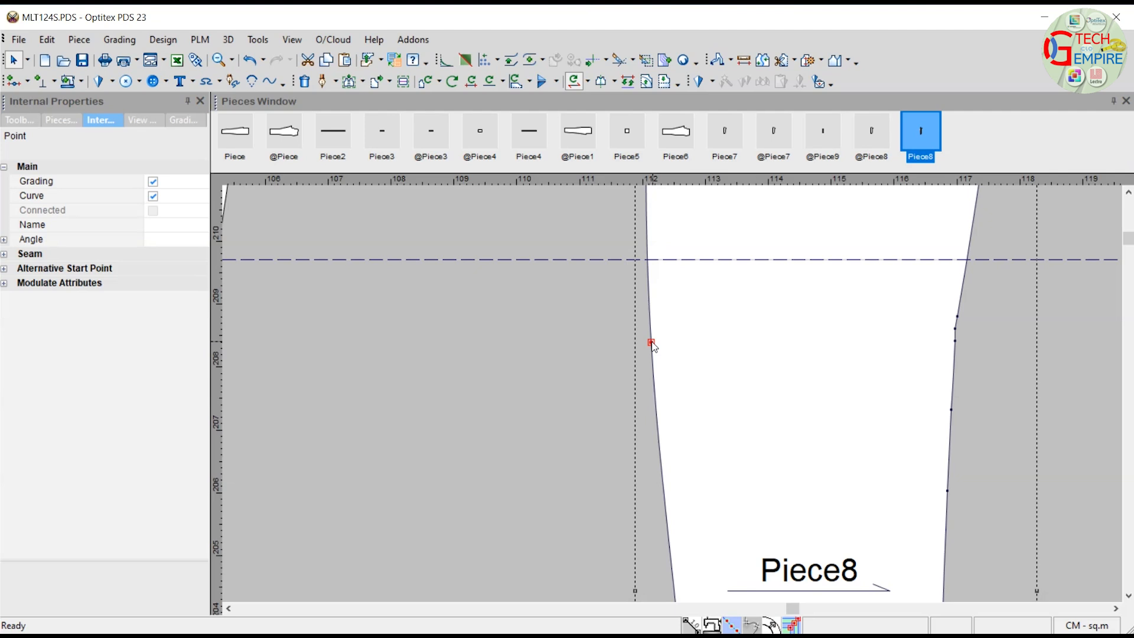
{"action": "key", "text": "ctrl+z"}
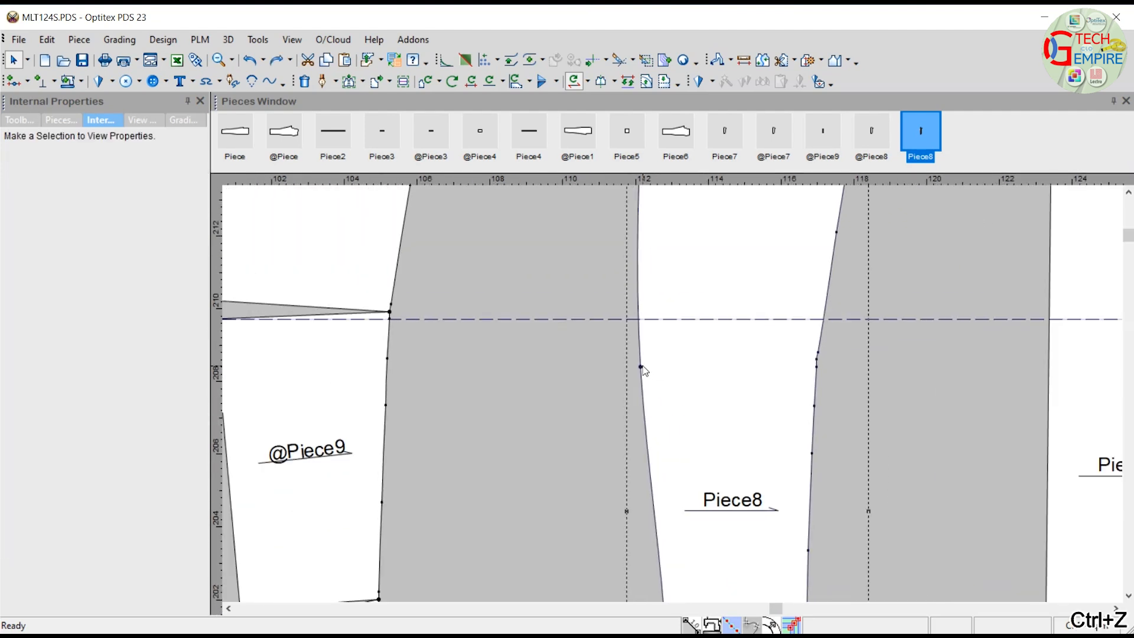
{"action": "left_click", "coordinate": [640, 367]}
{"action": "scroll", "coordinate": [644, 369], "scroll_direction": "down", "scroll_amount": 2}
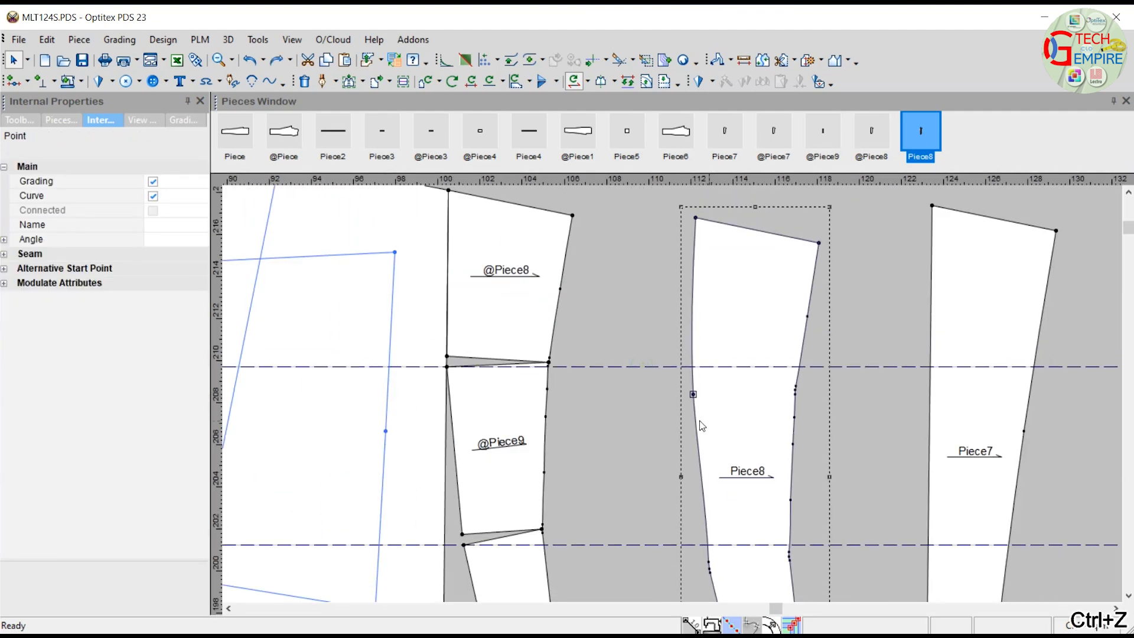
{"action": "left_click", "coordinate": [153, 181]}
{"action": "scroll", "coordinate": [614, 429], "scroll_direction": "down", "scroll_amount": 2}
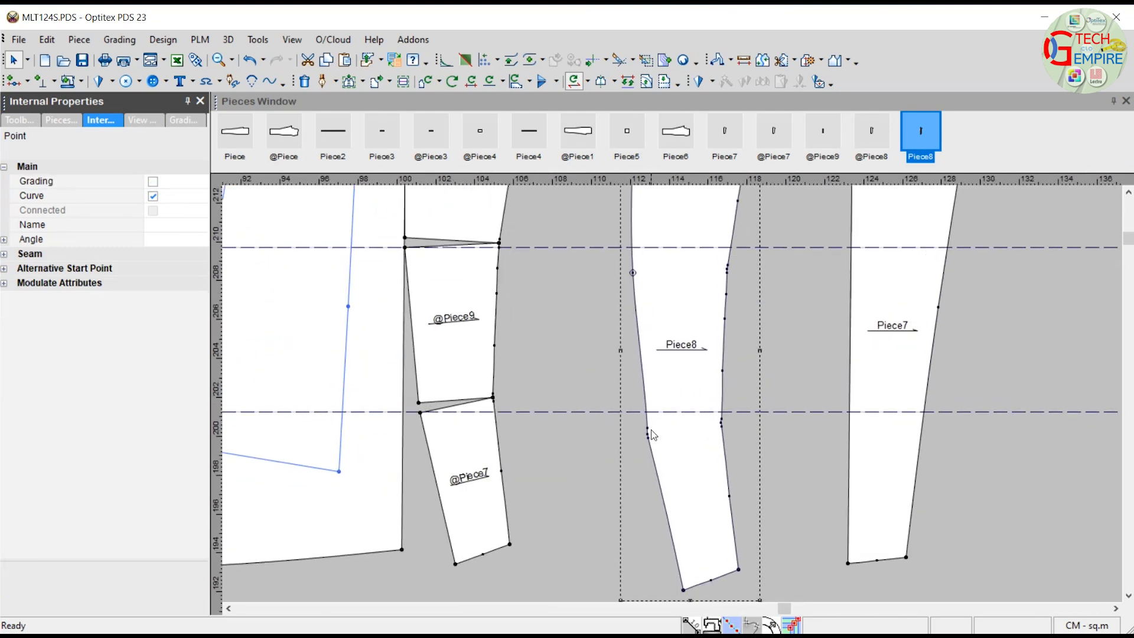
Step: Delete the surplus points at Piece8's lower seam-side bend and along its waist edge to smooth both curves
{"action": "scroll", "coordinate": [649, 438], "scroll_direction": "up", "scroll_amount": 3}
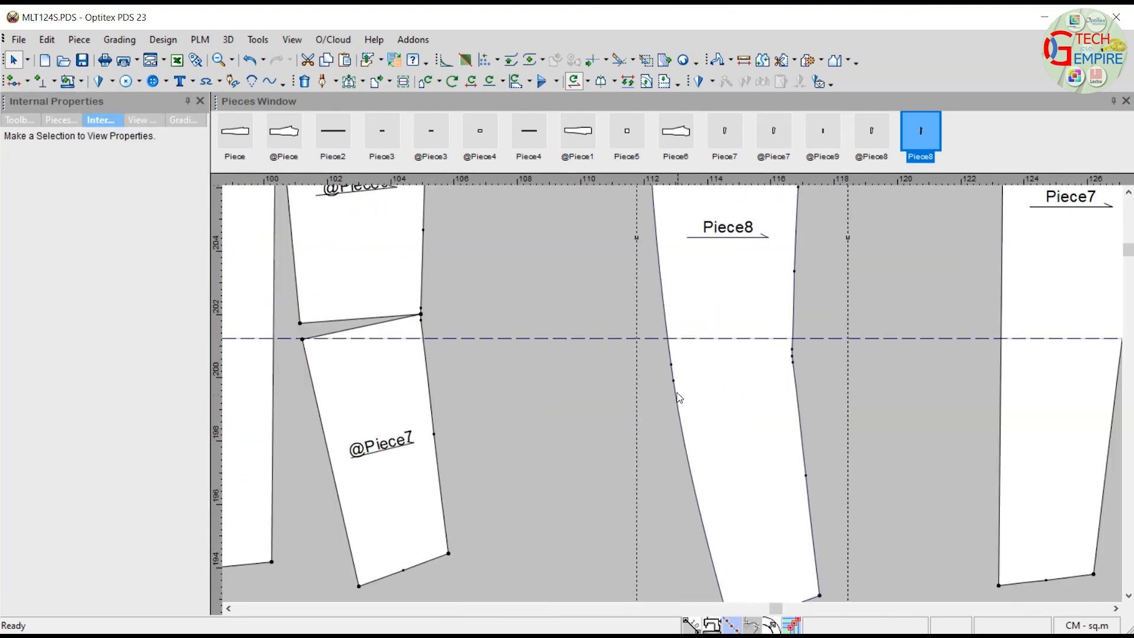
{"action": "key", "text": "Delete"}
{"action": "left_click", "coordinate": [792, 350]}
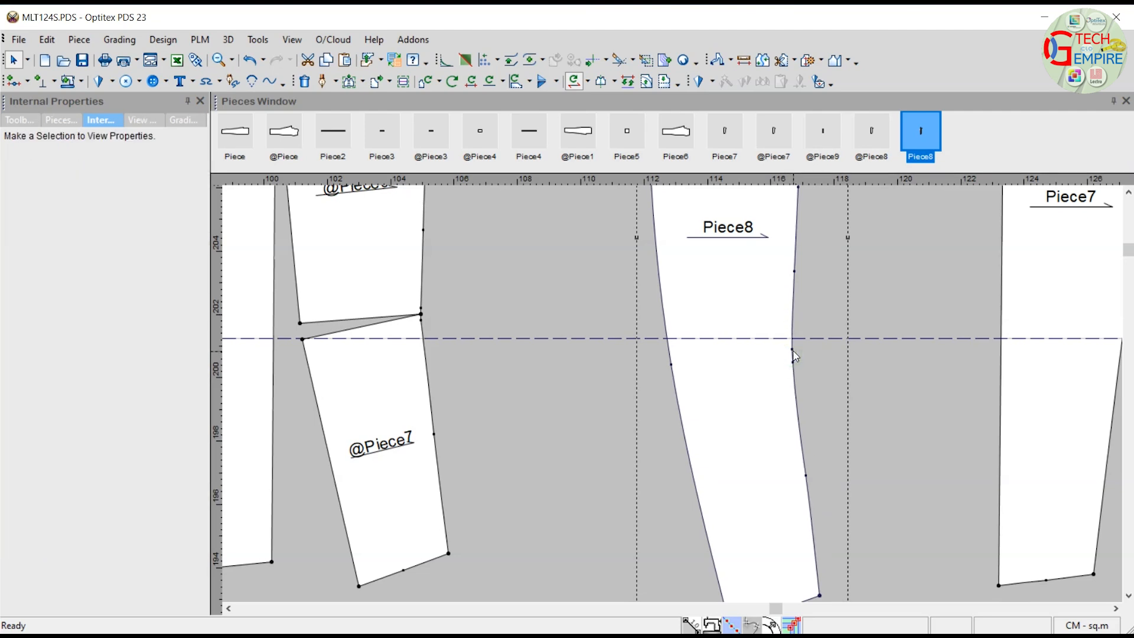
{"action": "key", "text": "Delete"}
{"action": "key", "text": "ctrl+z"}
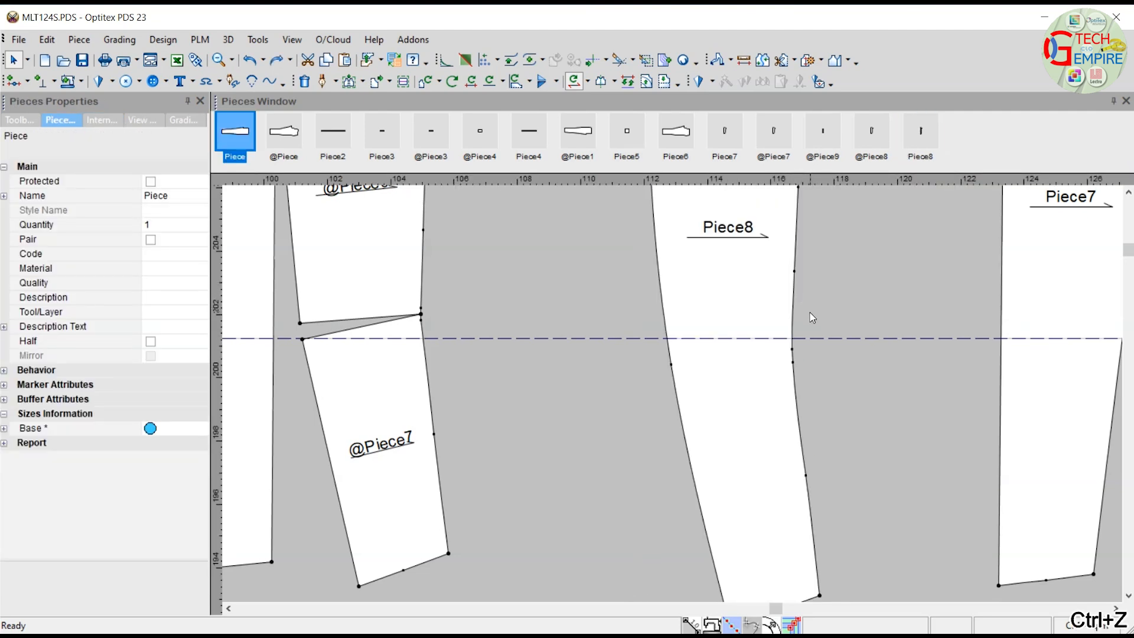
{"action": "left_click", "coordinate": [793, 350]}
{"action": "key", "text": "Delete"}
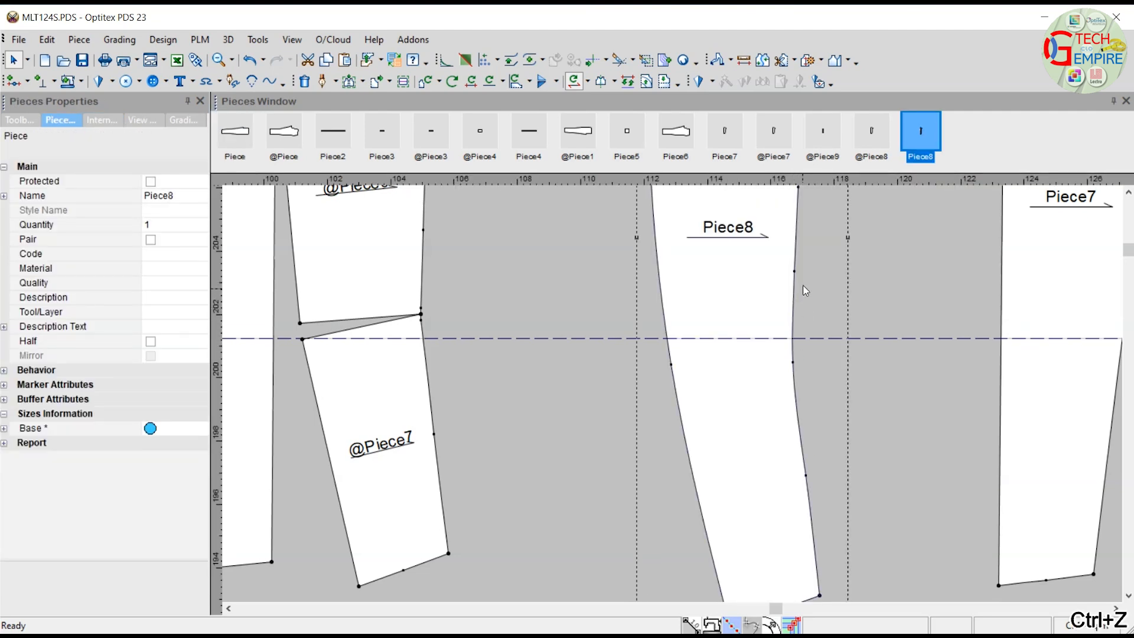
{"action": "left_click", "coordinate": [804, 476]}
{"action": "key", "text": "Delete"}
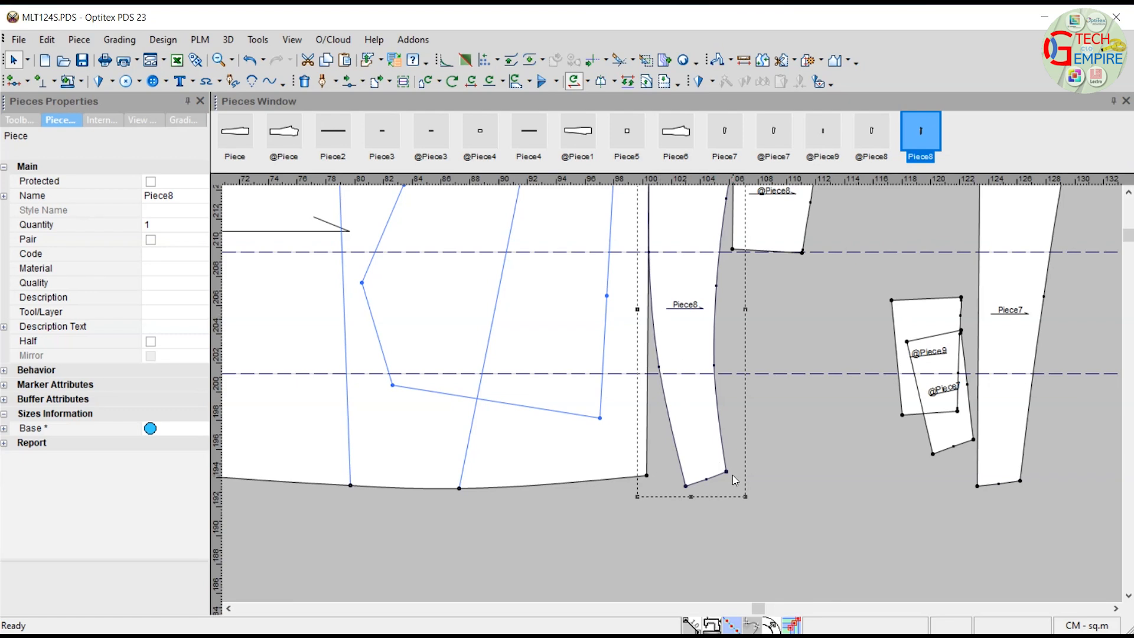
Step: Move the lower curve point on Piece8's waist edge slightly outward to flatten the curve
{"action": "scroll", "coordinate": [711, 318], "scroll_direction": "down", "scroll_amount": 5}
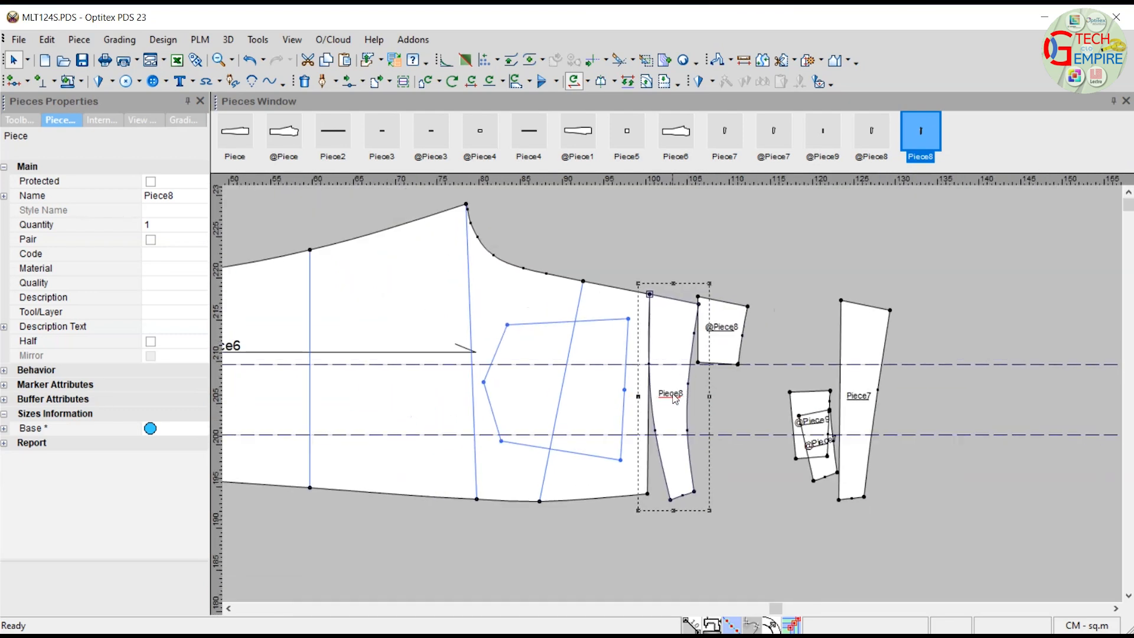
{"action": "scroll", "coordinate": [677, 409], "scroll_direction": "up", "scroll_amount": 5}
{"action": "key", "text": "m"}
{"action": "scroll", "coordinate": [695, 454], "scroll_direction": "up", "scroll_amount": 3}
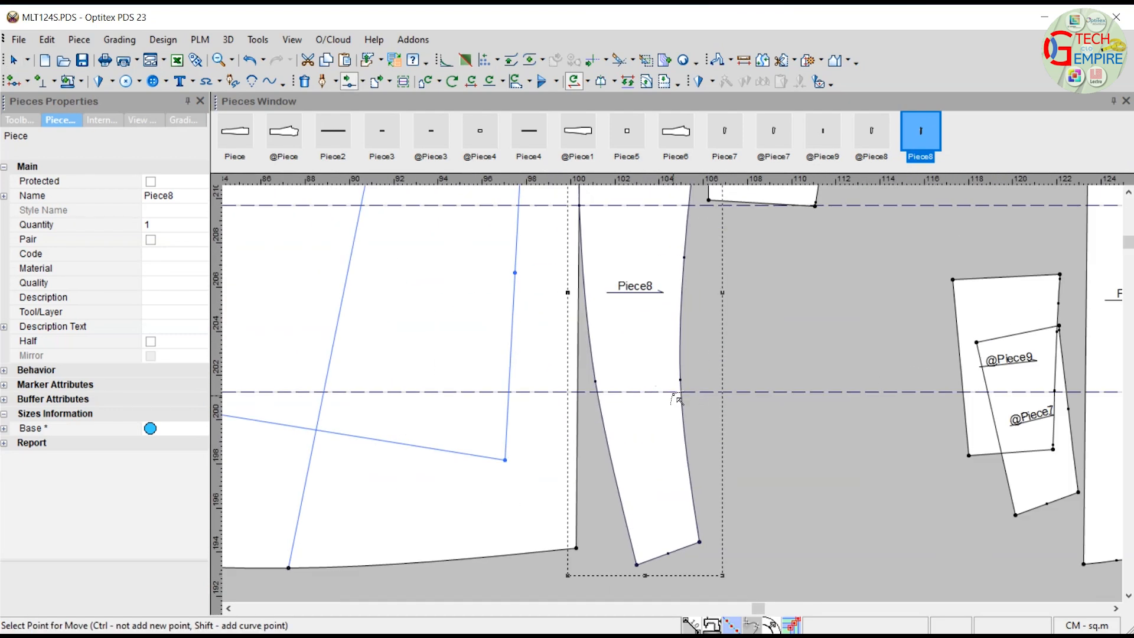
{"action": "left_click", "coordinate": [666, 373]}
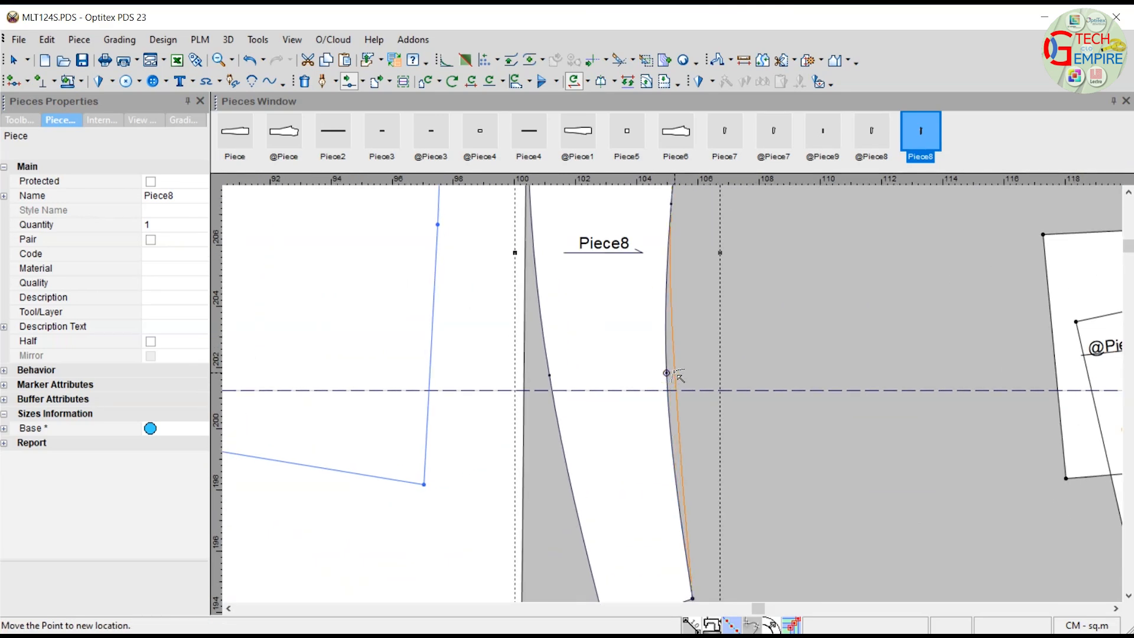
{"action": "left_click", "coordinate": [678, 378]}
{"action": "left_click", "coordinate": [437, 455]}
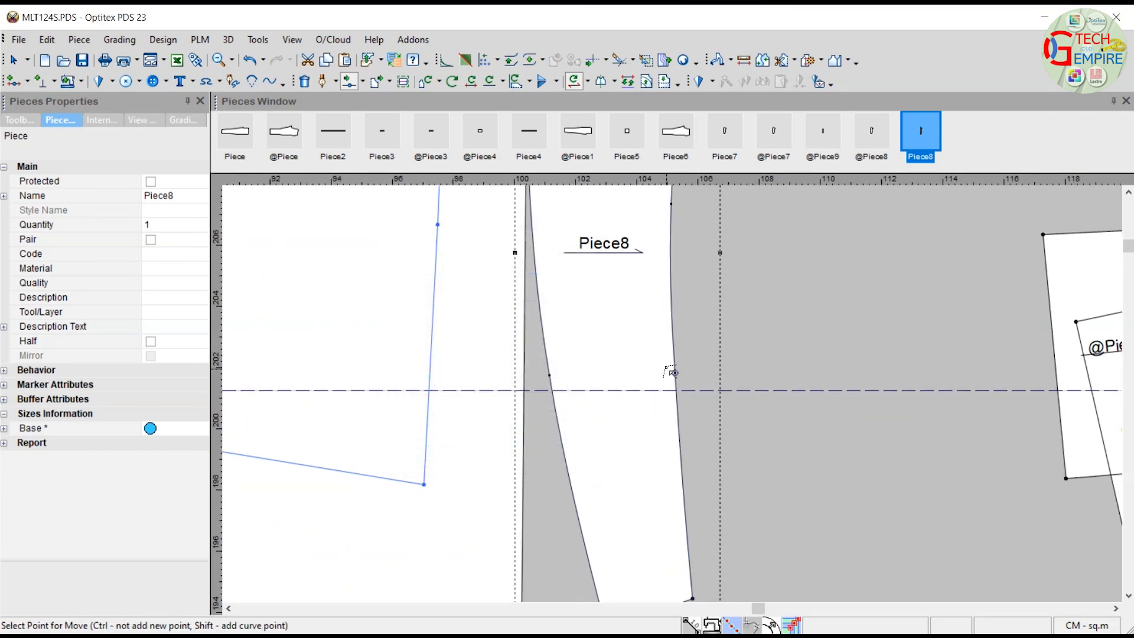
Step: Move the middle curve point on Piece8's waist edge outward by 0.28 in X and -0.05 in Y
{"action": "scroll", "coordinate": [679, 400], "scroll_direction": "down", "scroll_amount": 2}
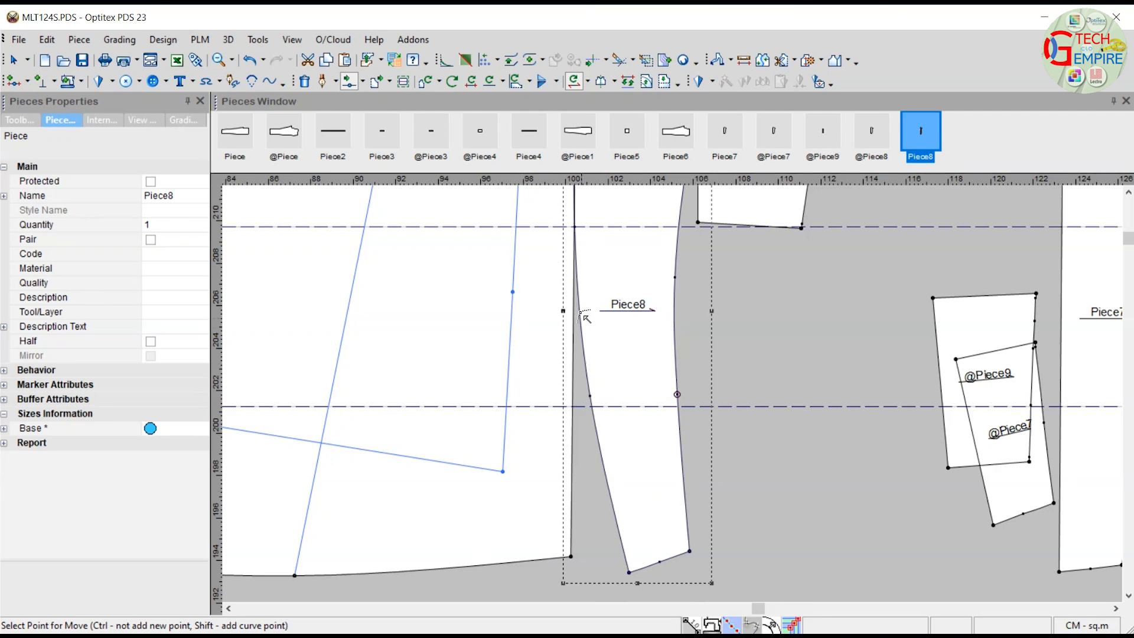
{"action": "scroll", "coordinate": [590, 331], "scroll_direction": "down", "scroll_amount": 2}
{"action": "scroll", "coordinate": [679, 397], "scroll_direction": "up", "scroll_amount": 4}
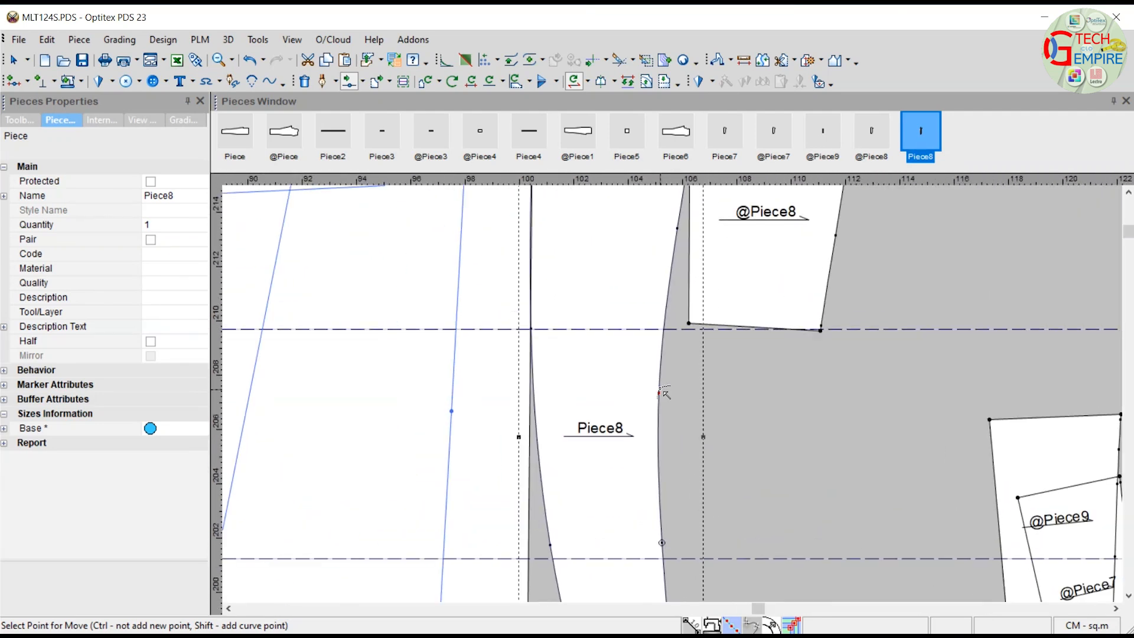
{"action": "left_click", "coordinate": [661, 392]}
{"action": "left_click", "coordinate": [667, 394]}
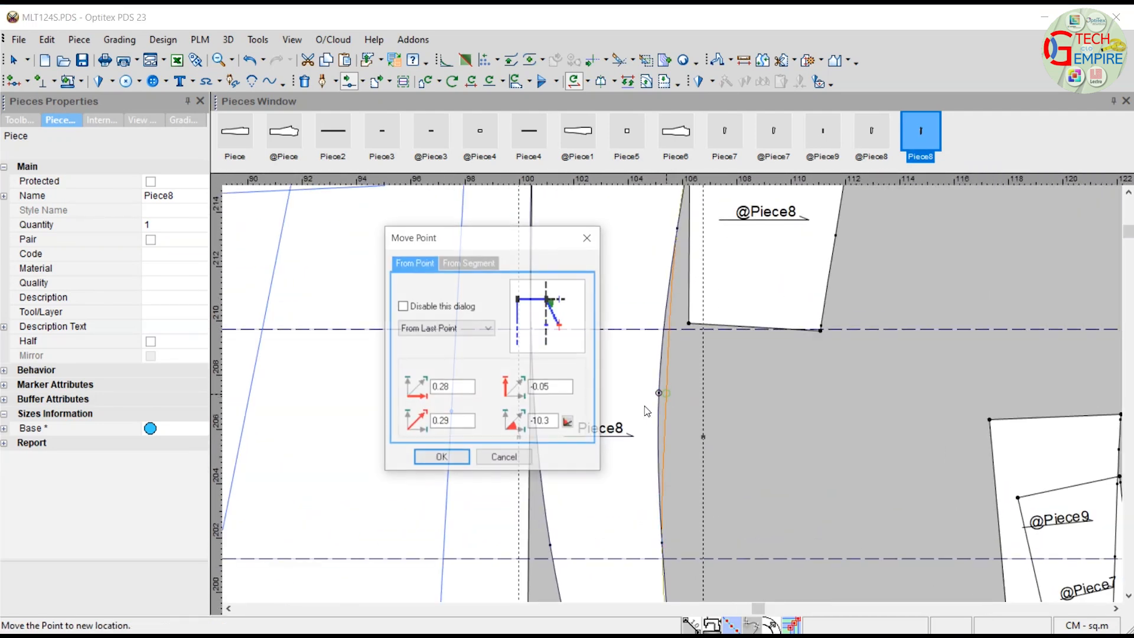
{"action": "left_click", "coordinate": [447, 466]}
Step: Move the upper curve point on Piece8's waist edge outward by 0.13 in X and -0.07 in Y
{"action": "scroll", "coordinate": [677, 397], "scroll_direction": "down", "scroll_amount": 2}
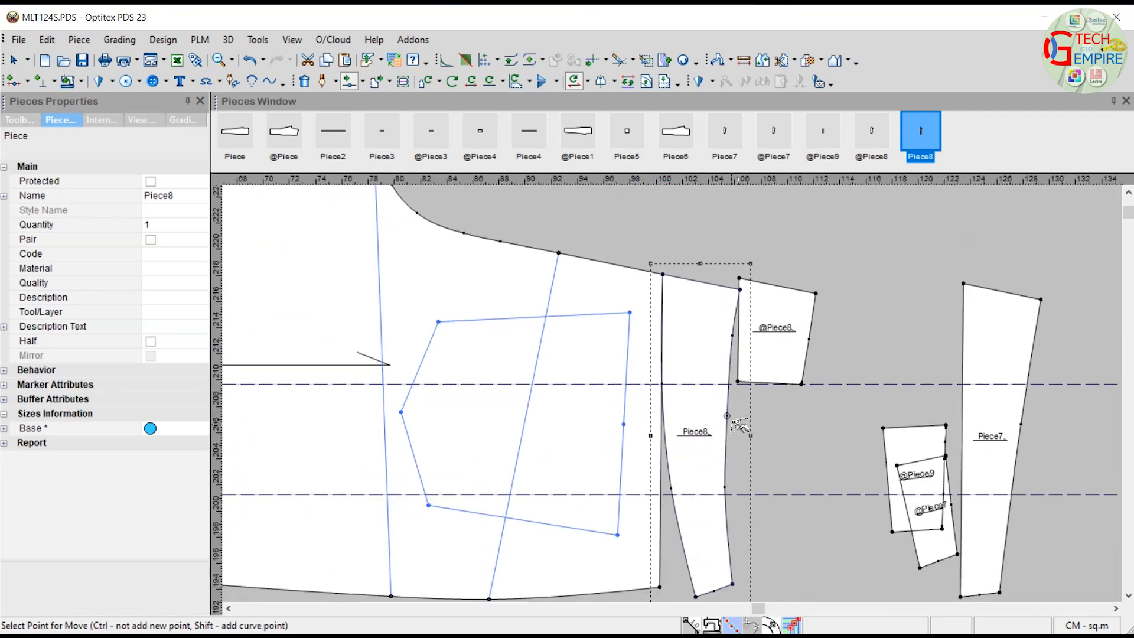
{"action": "scroll", "coordinate": [676, 397], "scroll_direction": "up", "scroll_amount": 3}
{"action": "scroll", "coordinate": [676, 399], "scroll_direction": "up", "scroll_amount": 2}
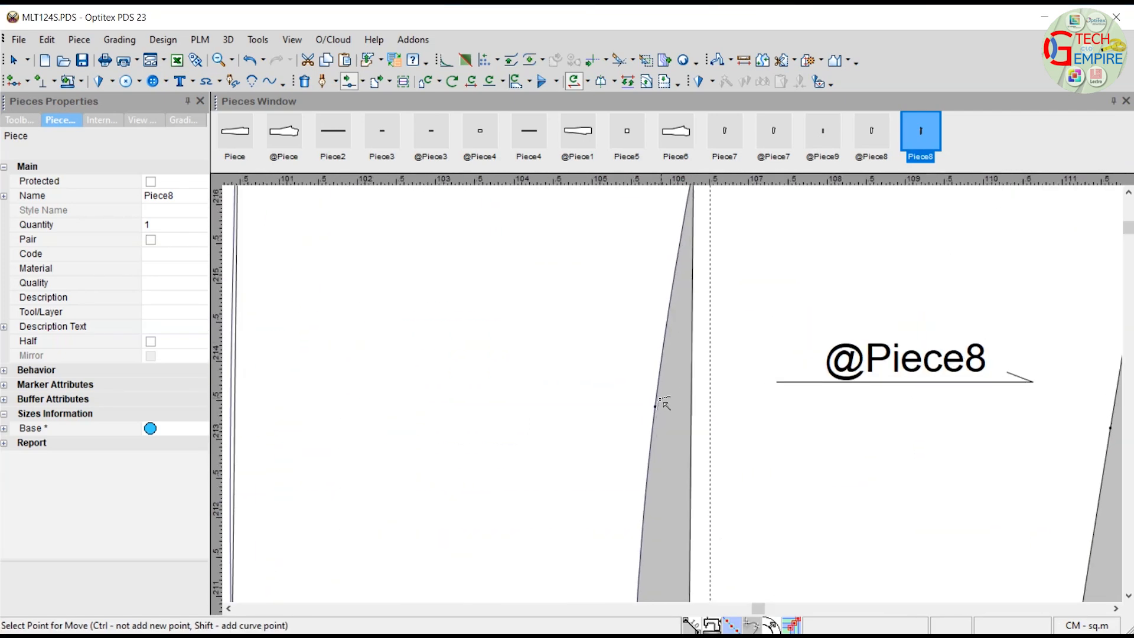
{"action": "left_click", "coordinate": [655, 406]}
{"action": "left_click", "coordinate": [664, 416]}
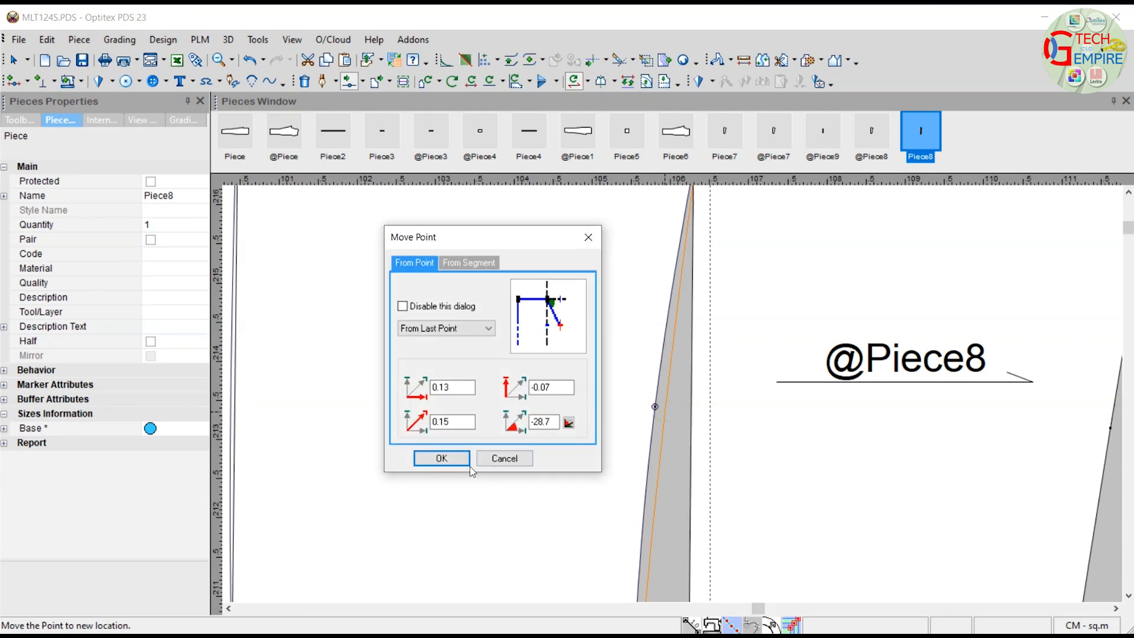
{"action": "key", "text": "Return"}
{"action": "scroll", "coordinate": [676, 398], "scroll_direction": "down", "scroll_amount": 4}
{"action": "scroll", "coordinate": [676, 398], "scroll_direction": "up", "scroll_amount": 4}
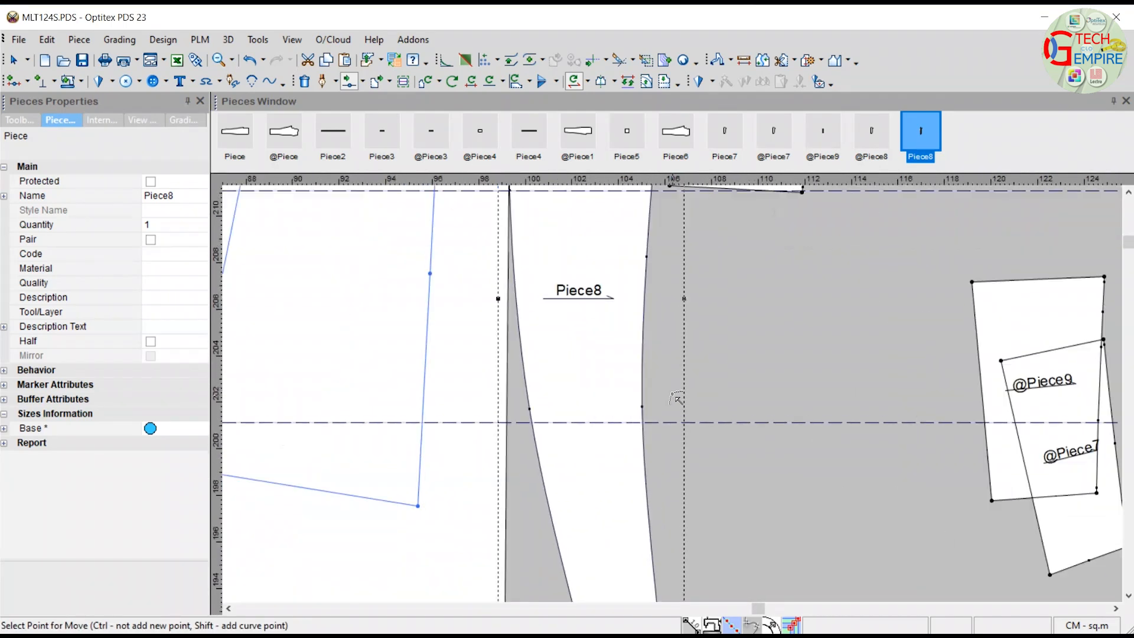
Step: Move the lower curve point on Piece8's waist edge farther down, and the middle one by -0.05 in X and -1.27 in Y
{"action": "left_click", "coordinate": [643, 409]}
{"action": "left_click", "coordinate": [646, 474]}
{"action": "left_click", "coordinate": [440, 459]}
{"action": "scroll", "coordinate": [687, 388], "scroll_direction": "down", "scroll_amount": 2}
{"action": "scroll", "coordinate": [687, 389], "scroll_direction": "up", "scroll_amount": 2}
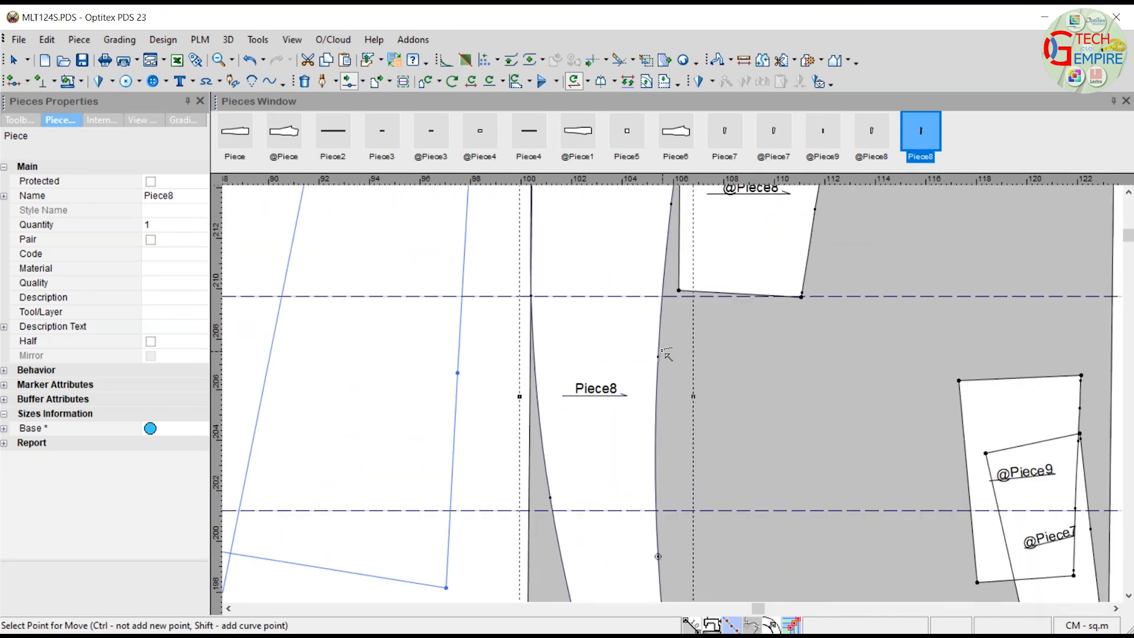
{"action": "left_click", "coordinate": [659, 357]}
{"action": "left_click", "coordinate": [659, 393]}
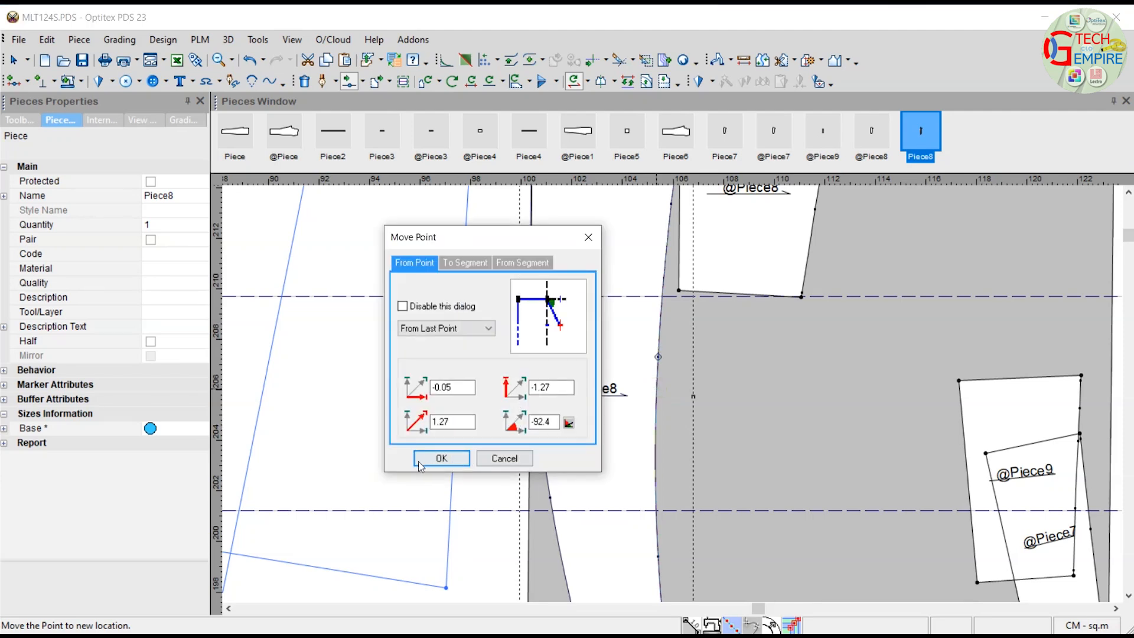
{"action": "left_click", "coordinate": [441, 461]}
{"action": "scroll", "coordinate": [679, 397], "scroll_direction": "down", "scroll_amount": 4}
{"action": "right_click", "coordinate": [782, 271]}
{"action": "left_click", "coordinate": [800, 280]}
{"action": "left_click_drag", "start_coordinate": [607, 356], "coordinate": [629, 352]}
{"action": "left_click_drag", "start_coordinate": [682, 289], "coordinate": [740, 286]}
{"action": "scroll", "coordinate": [672, 402], "scroll_direction": "up", "scroll_amount": 2}
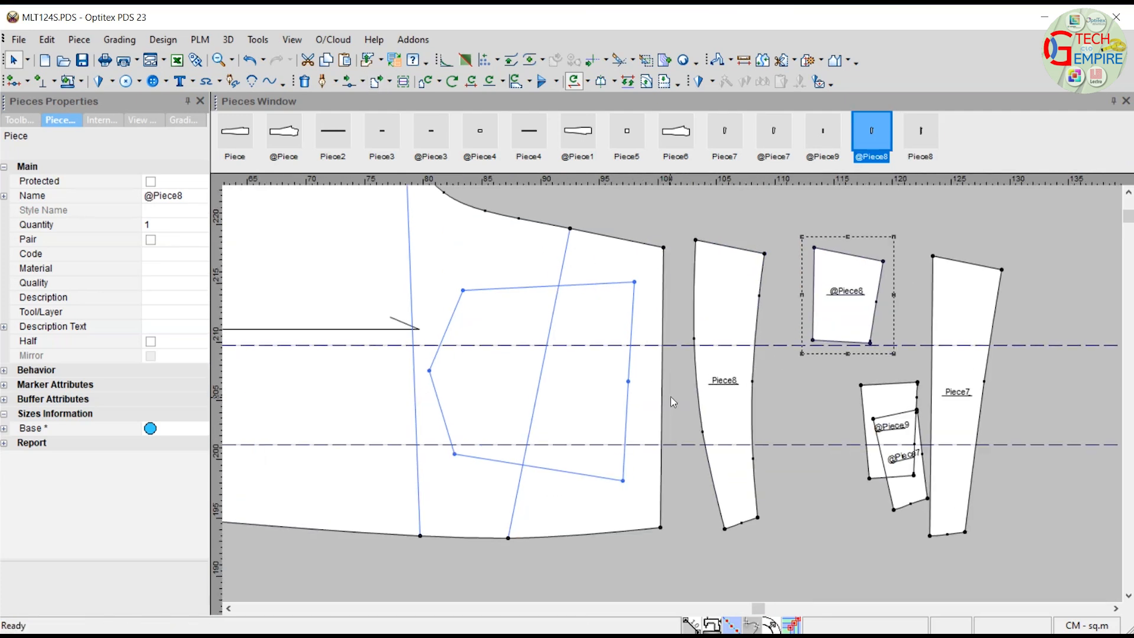
Step: Measure Piece8's yoke seam edge and the matching edge of Piece6 from corner to corner
{"action": "key", "text": "ctrl+d"}
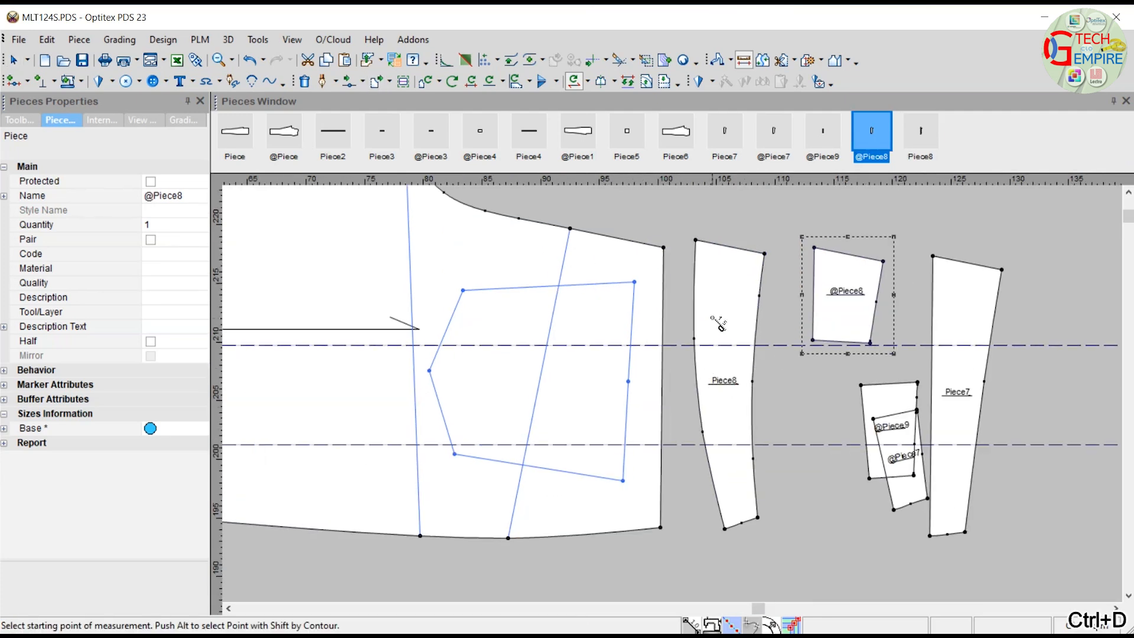
{"action": "left_click", "coordinate": [725, 528]}
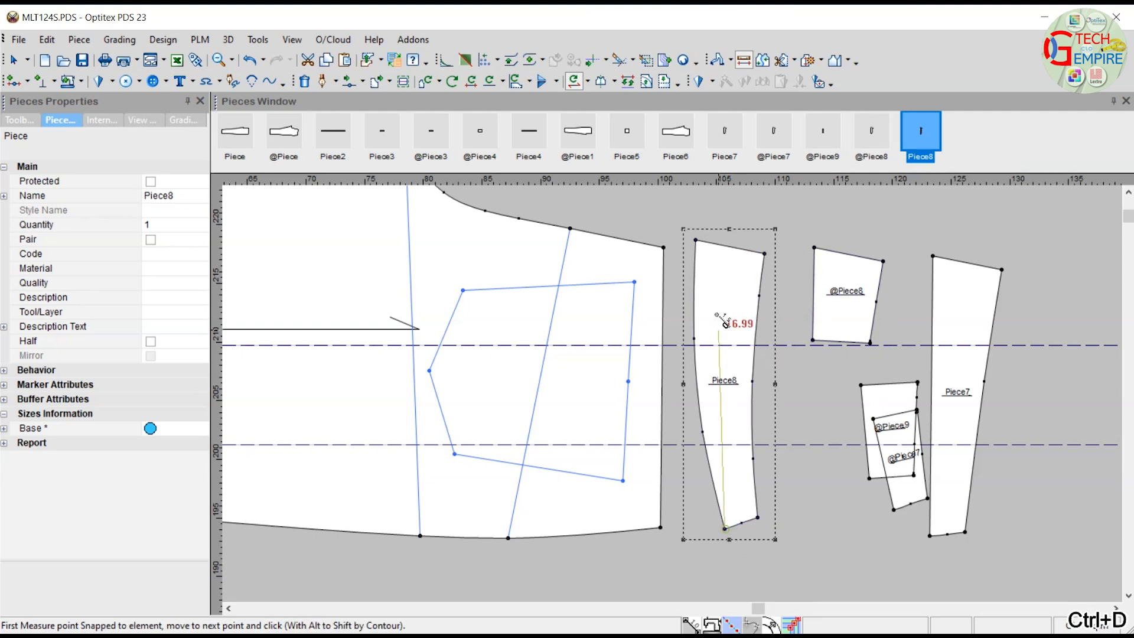
{"action": "left_click", "coordinate": [695, 240]}
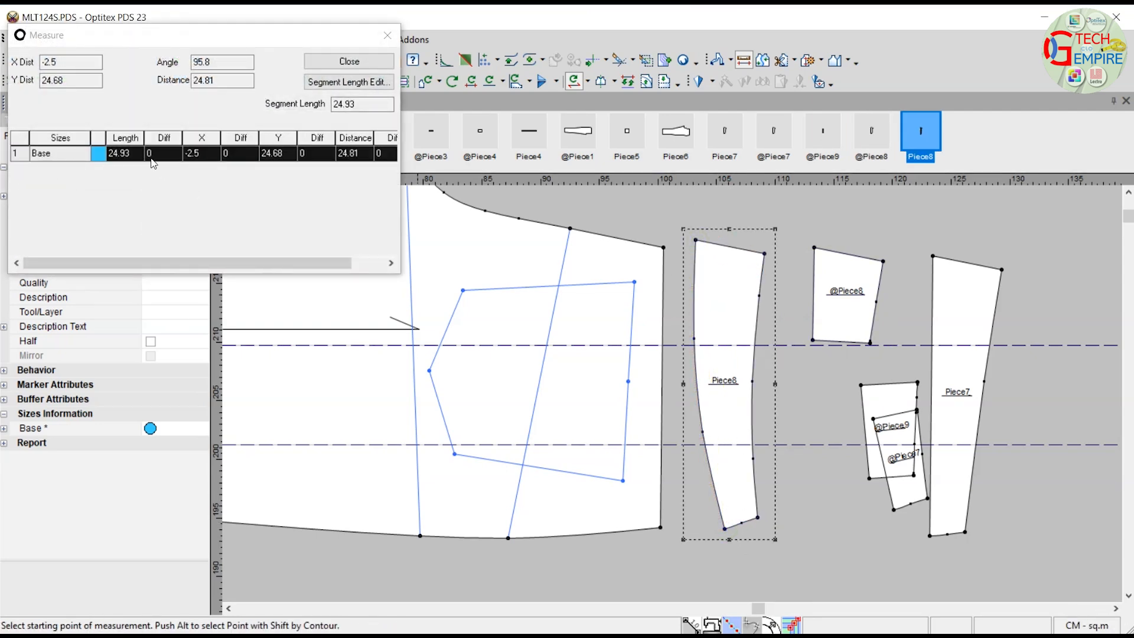
{"action": "left_click", "coordinate": [387, 36]}
{"action": "left_click", "coordinate": [662, 247]}
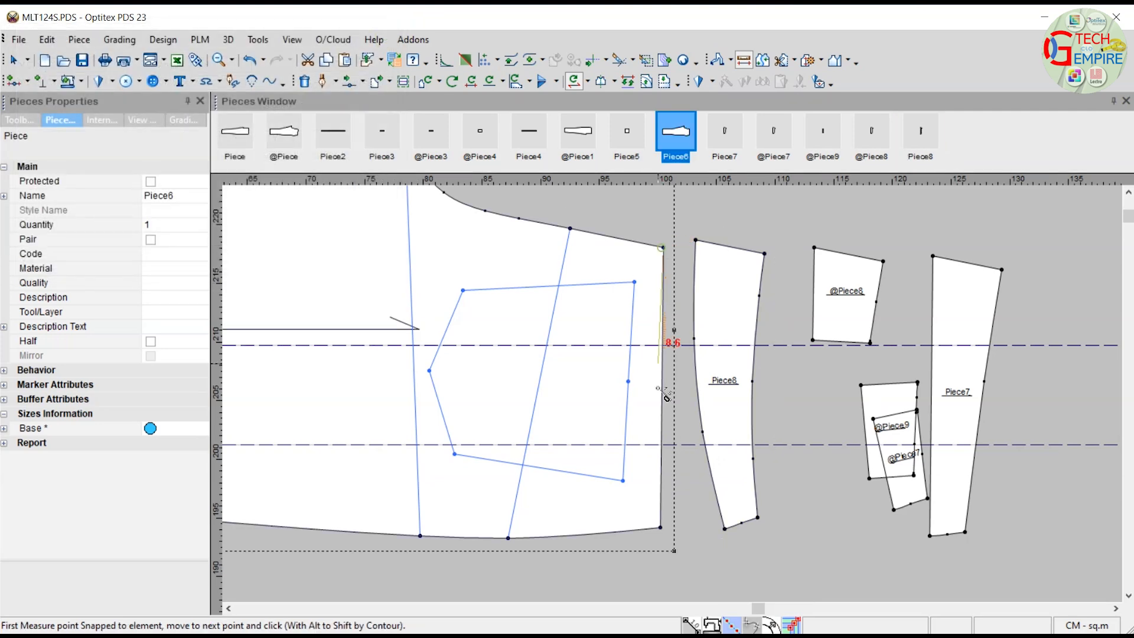
{"action": "left_click", "coordinate": [660, 527]}
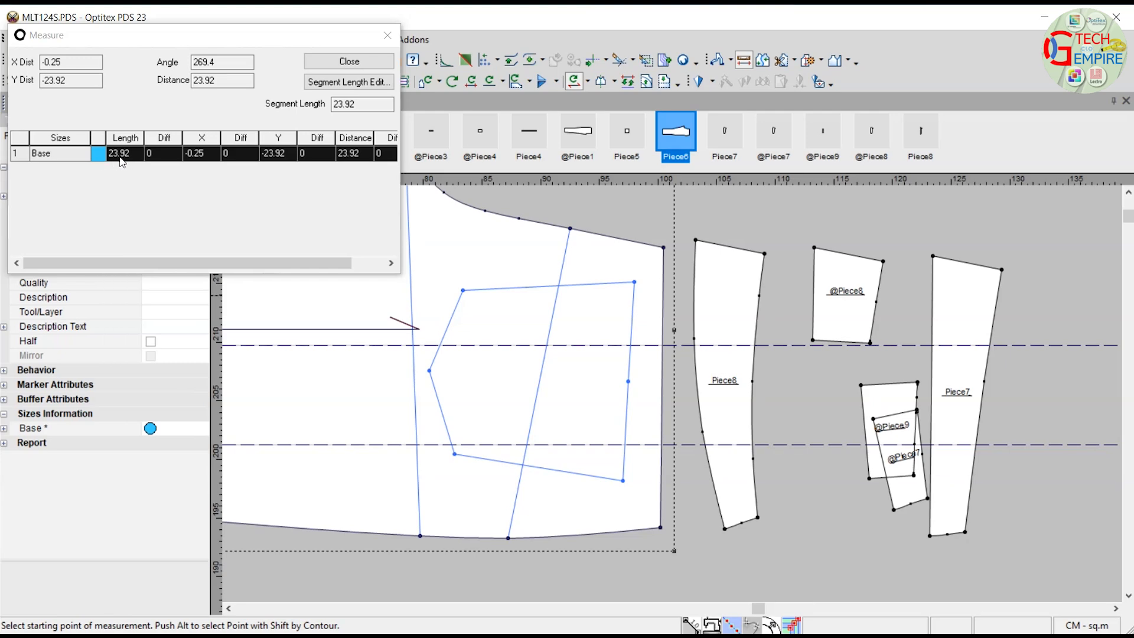
{"action": "left_click", "coordinate": [387, 35]}
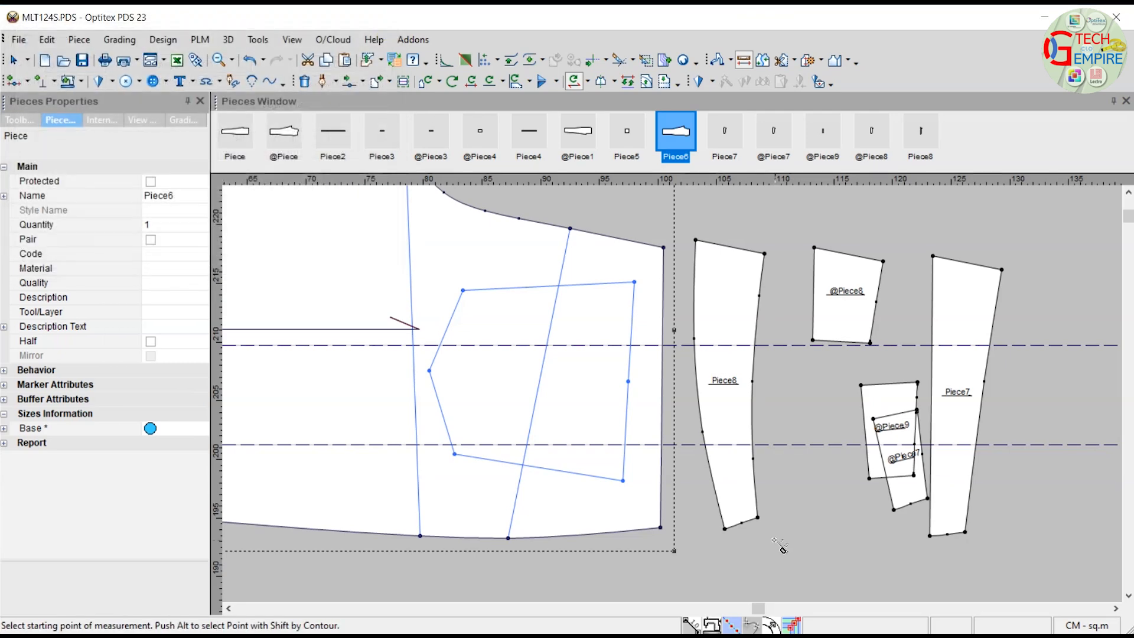
Step: Delete the surplus midpoint on Piece8's short lower end edge
{"action": "scroll", "coordinate": [780, 546], "scroll_direction": "up", "scroll_amount": 2}
{"action": "scroll", "coordinate": [760, 366], "scroll_direction": "up", "scroll_amount": 1}
{"action": "left_click", "coordinate": [857, 315]}
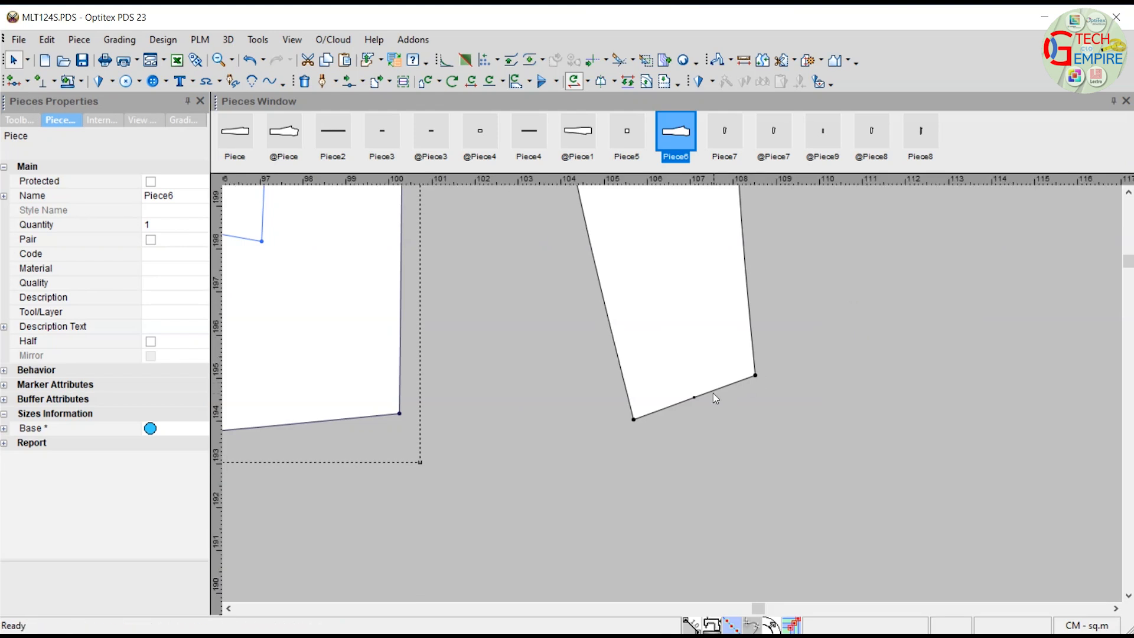
{"action": "left_click", "coordinate": [695, 399]}
Step: Move Piece8's lower seam-side corner by 0 in X and 0.5 in Y using a rectangular selection
{"action": "key", "text": "m"}
{"action": "left_click_drag", "start_coordinate": [607, 388], "coordinate": [669, 451]}
{"action": "left_click", "coordinate": [634, 418]}
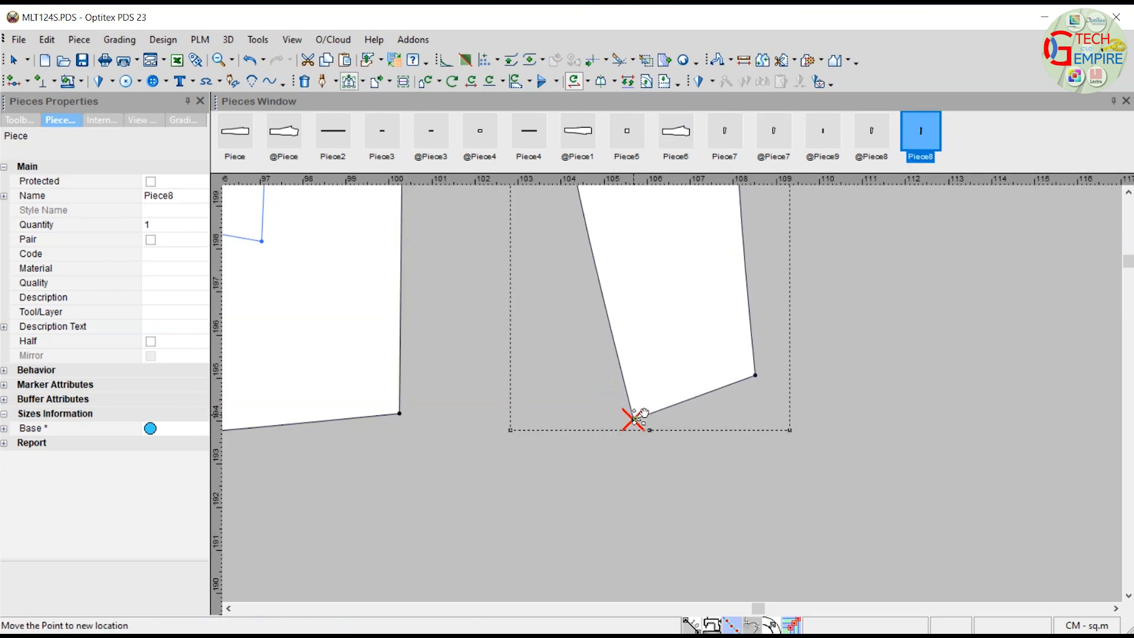
{"action": "left_click", "coordinate": [639, 380]}
{"action": "type", "text": "0"}
{"action": "key", "text": "Tab"}
{"action": "type", "text": ".5"}
{"action": "key", "text": "Return"}
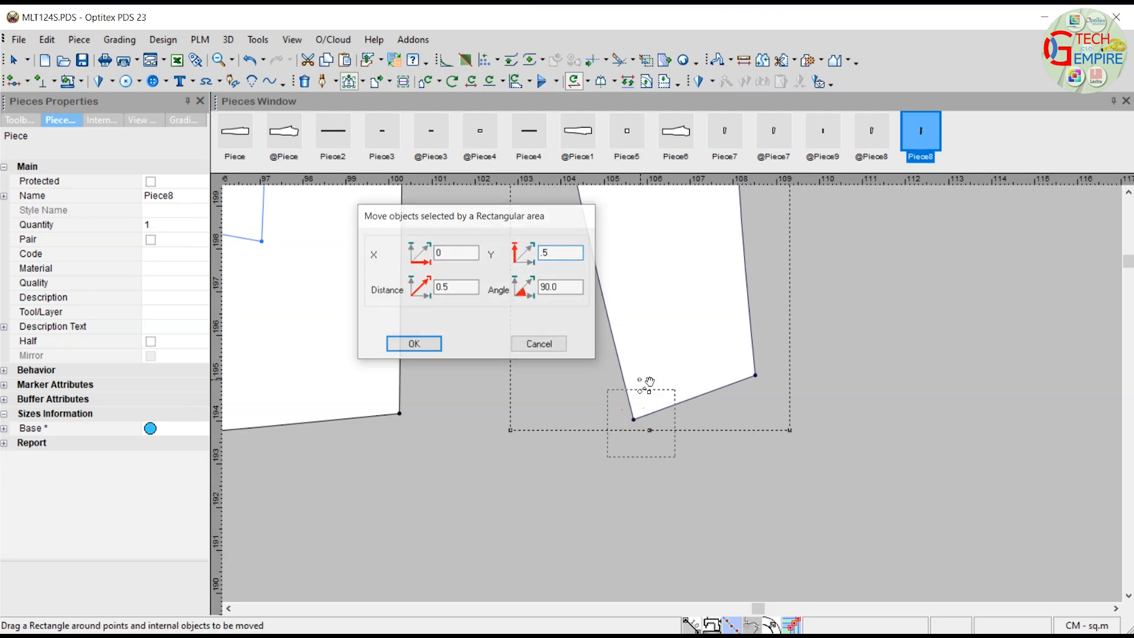
Step: Move Piece6's lower corner at the yoke seam by 0 in X and -0.25 in Y
{"action": "scroll", "coordinate": [654, 390], "scroll_direction": "down", "scroll_amount": 3}
{"action": "scroll", "coordinate": [668, 394], "scroll_direction": "up", "scroll_amount": 2}
{"action": "left_click_drag", "start_coordinate": [573, 360], "coordinate": [614, 404]}
{"action": "type", "text": "0"}
{"action": "key", "text": "Tab"}
{"action": "type", "text": "-"}
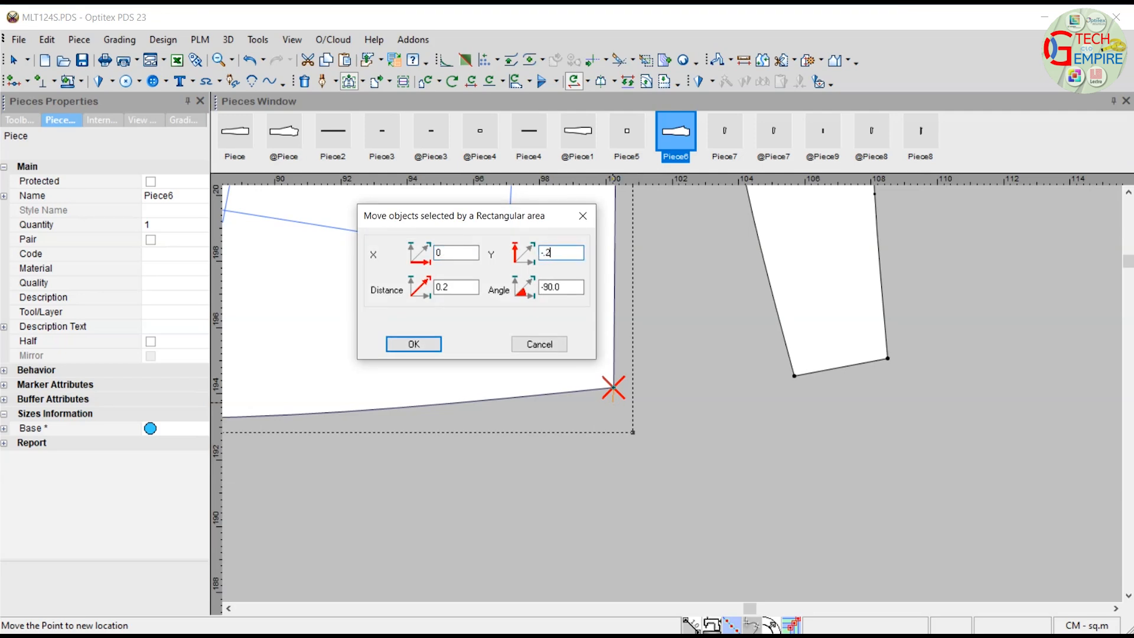
{"action": "type", "text": ".25"}
{"action": "key", "text": "Return"}
Step: Align Piece8's upper seam-side corner with Piece6's upper corner at the yoke seam
{"action": "scroll", "coordinate": [685, 395], "scroll_direction": "down", "scroll_amount": 3}
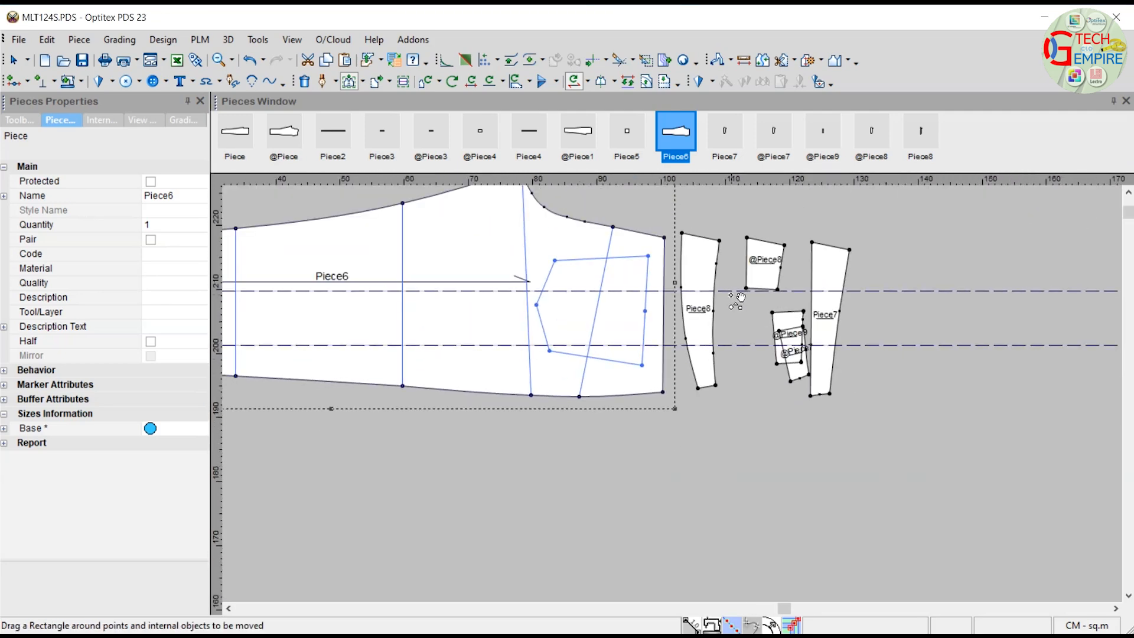
{"action": "right_click", "coordinate": [743, 227]}
{"action": "left_click", "coordinate": [762, 232]}
{"action": "left_click", "coordinate": [680, 243]}
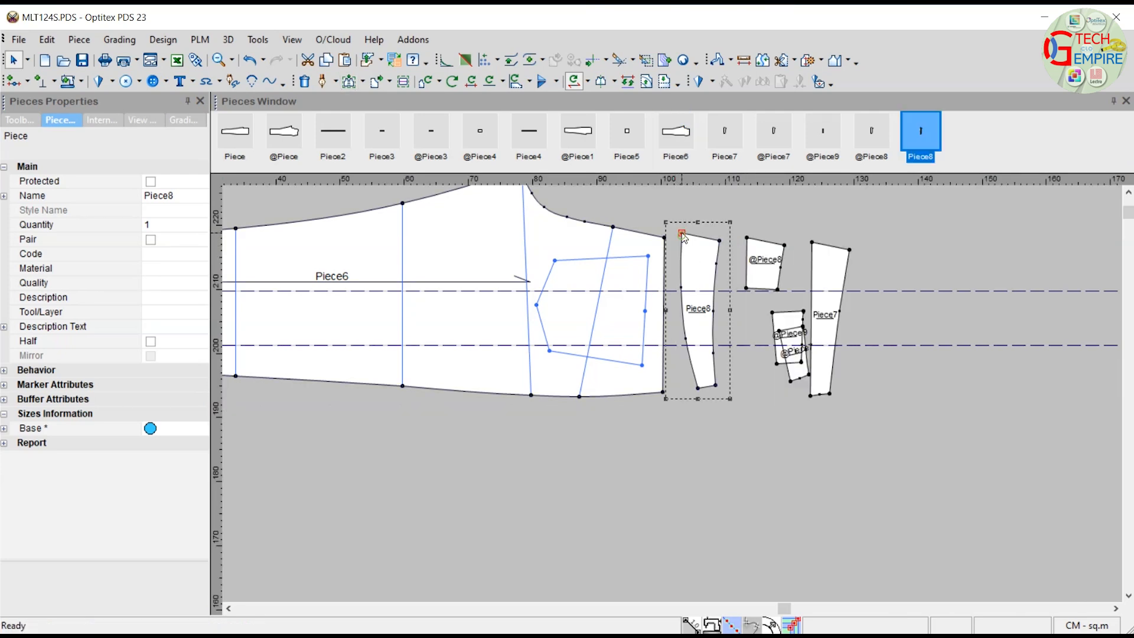
{"action": "left_click", "coordinate": [665, 238]}
{"action": "scroll", "coordinate": [651, 320], "scroll_direction": "up", "scroll_amount": 2}
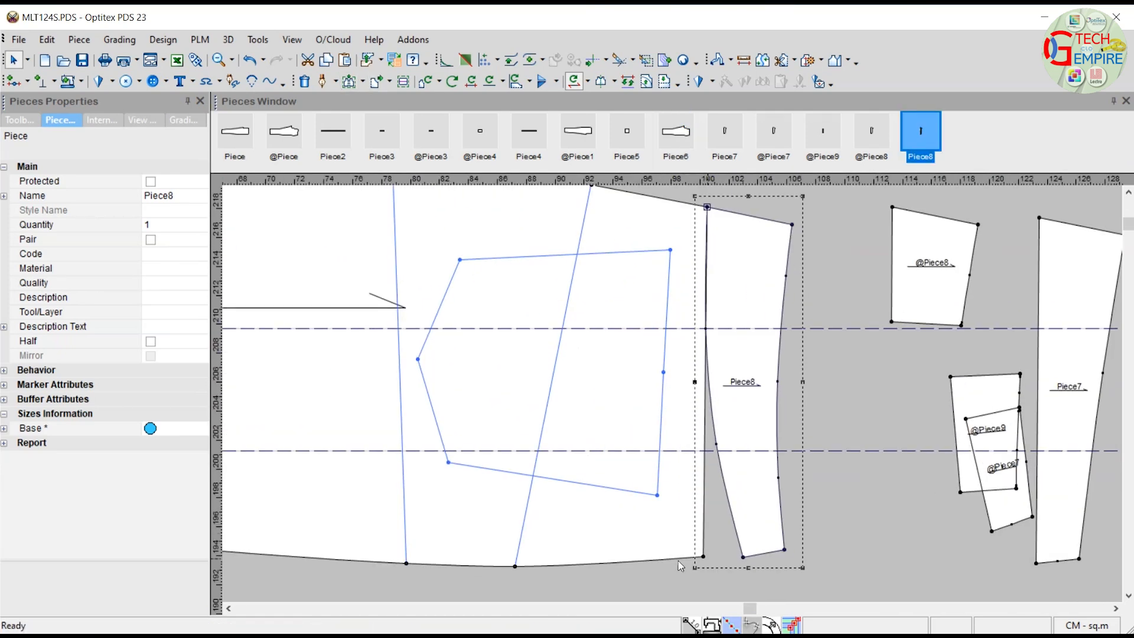
{"action": "scroll", "coordinate": [675, 399], "scroll_direction": "up", "scroll_amount": 3}
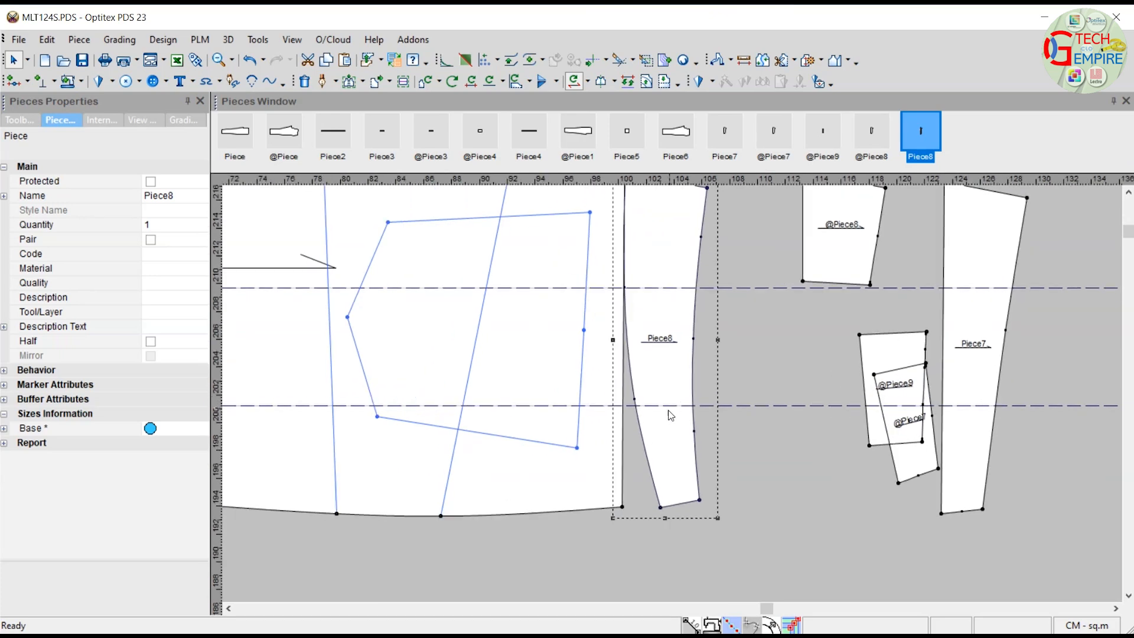
Step: Move the lower curve point on Piece8's seam edge farther down along the curve
{"action": "key", "text": "m"}
{"action": "scroll", "coordinate": [673, 397], "scroll_direction": "up", "scroll_amount": 2}
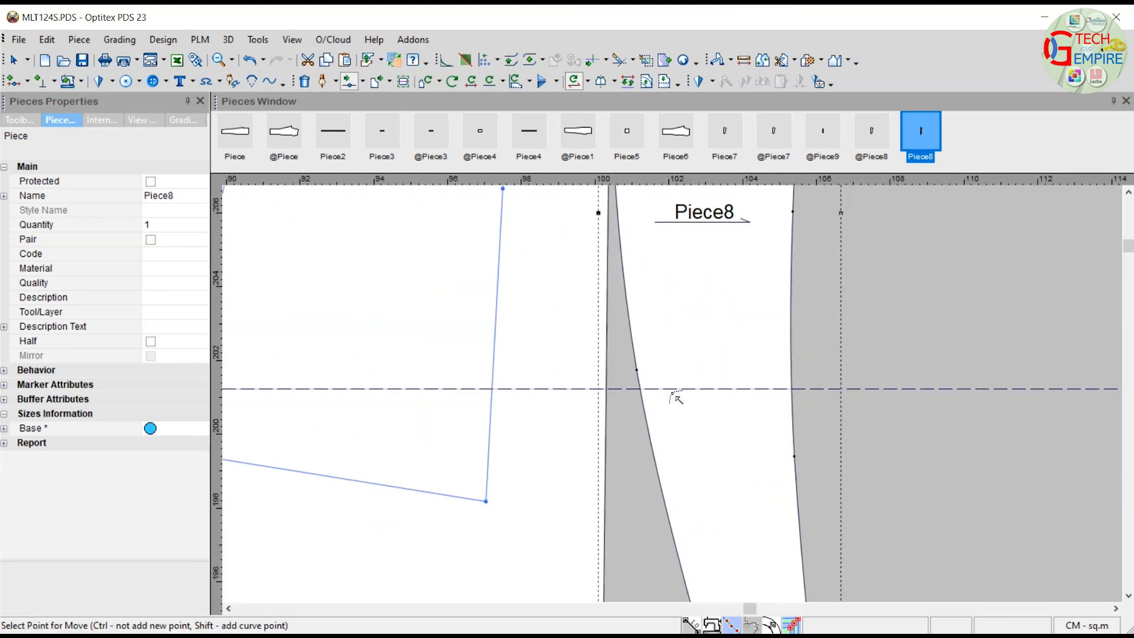
{"action": "left_click", "coordinate": [637, 371]}
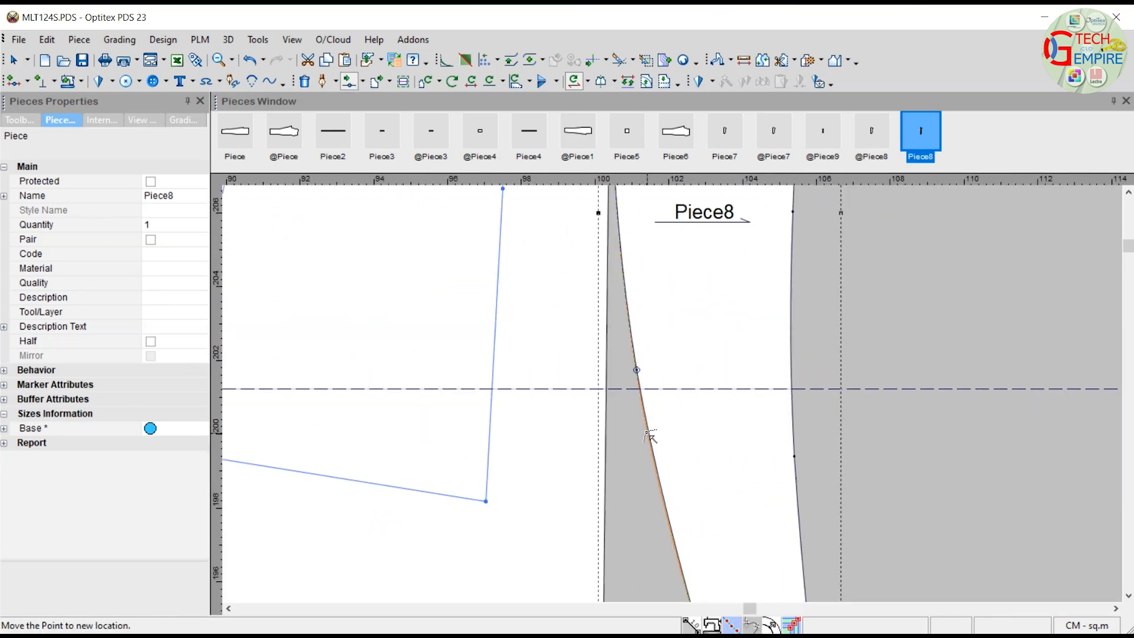
{"action": "left_click", "coordinate": [649, 435]}
{"action": "left_click", "coordinate": [430, 463]}
{"action": "scroll", "coordinate": [689, 356], "scroll_direction": "down", "scroll_amount": 3}
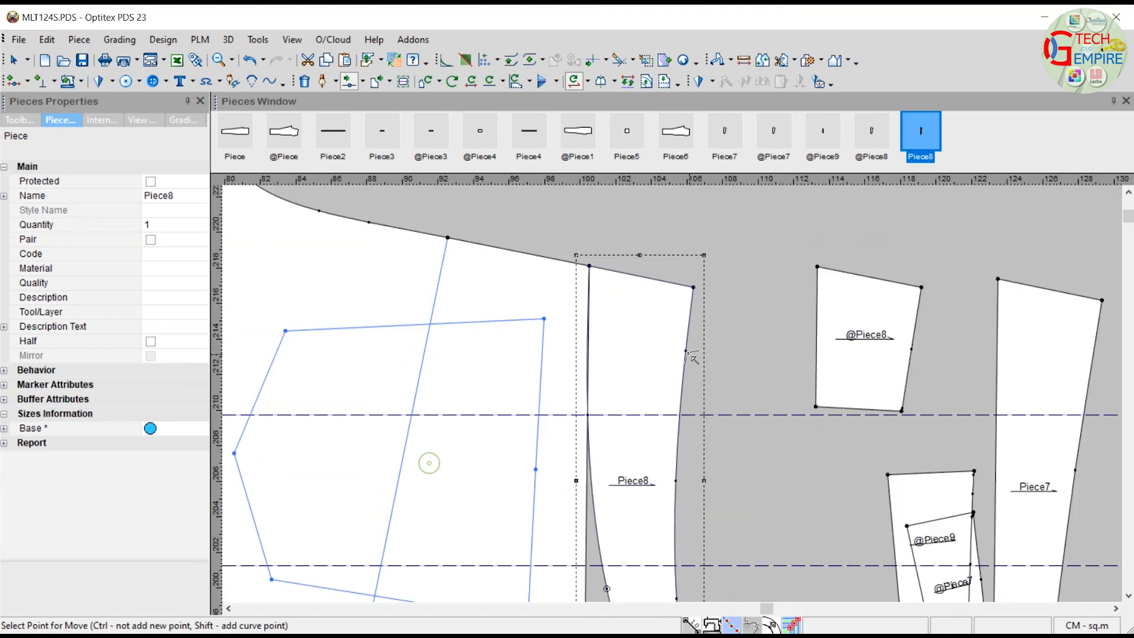
Step: Move the upper curve point on Piece8's seam edge by 0.03 in X and -0.01 in Y
{"action": "scroll", "coordinate": [656, 422], "scroll_direction": "up", "scroll_amount": 3}
{"action": "scroll", "coordinate": [670, 405], "scroll_direction": "up", "scroll_amount": 1}
{"action": "left_click", "coordinate": [610, 404]}
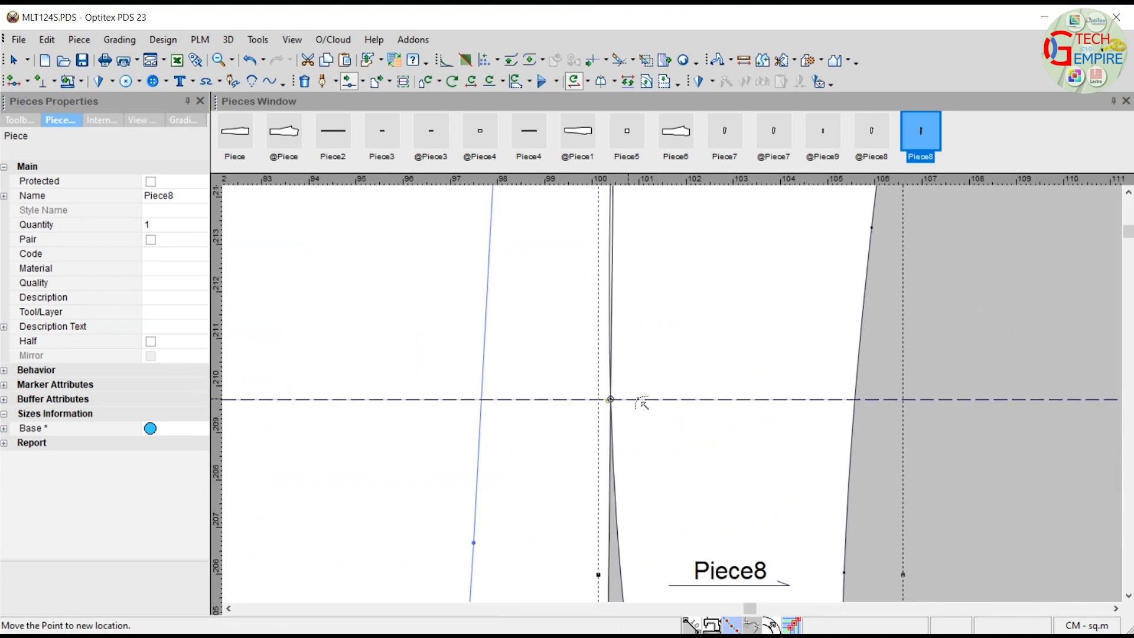
{"action": "scroll", "coordinate": [649, 399], "scroll_direction": "up", "scroll_amount": 3}
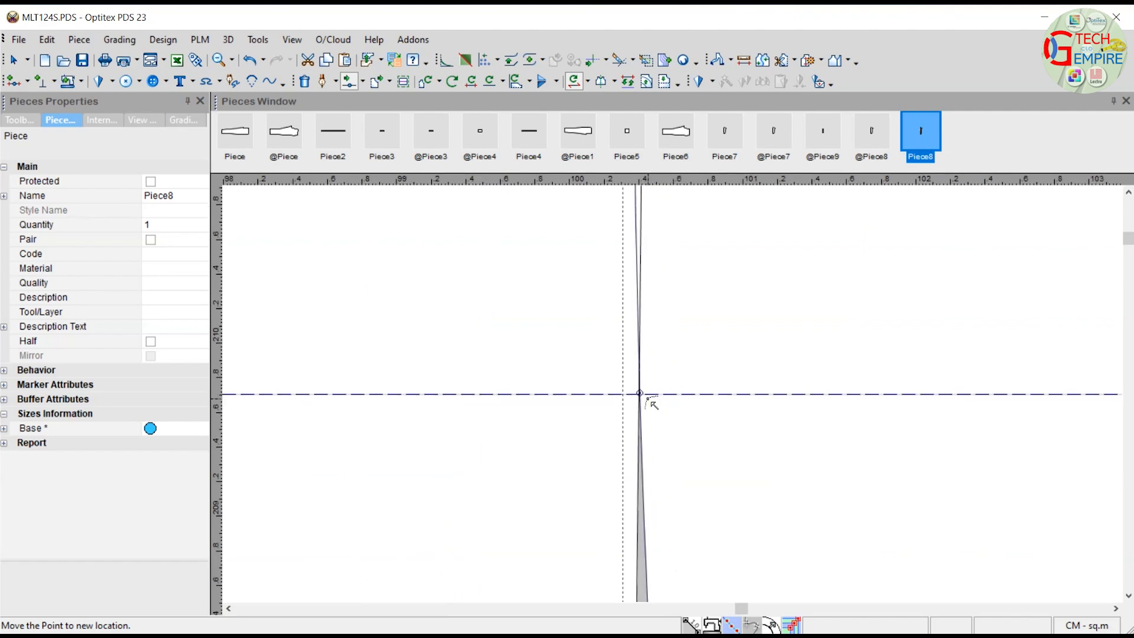
{"action": "left_click", "coordinate": [650, 400]}
{"action": "key", "text": "Return"}
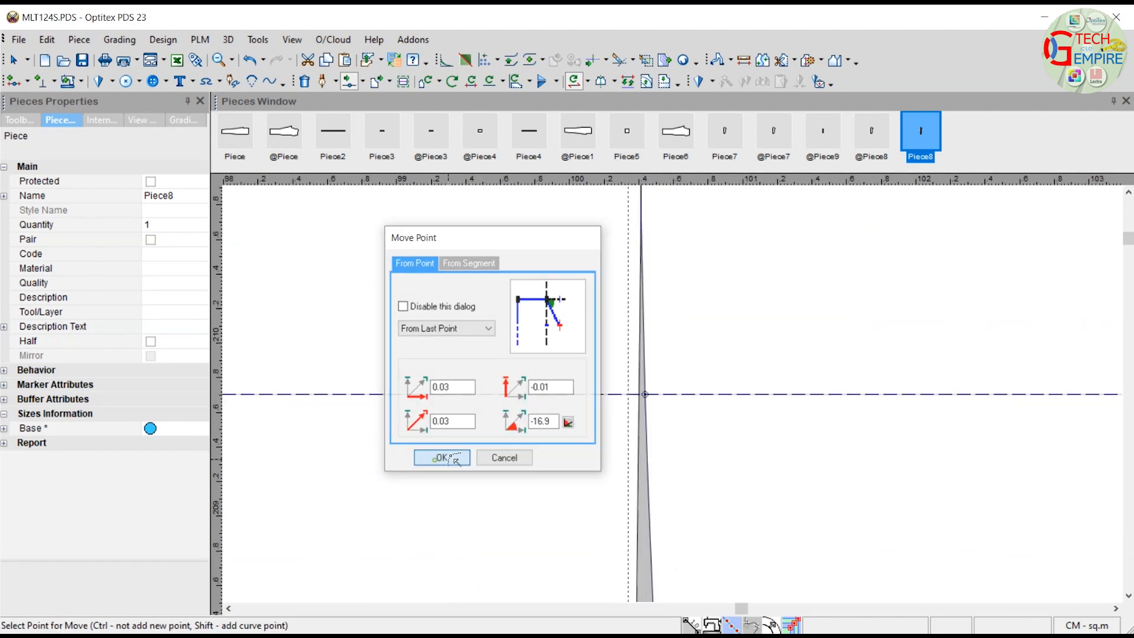
{"action": "scroll", "coordinate": [675, 396], "scroll_direction": "down", "scroll_amount": 5}
{"action": "scroll", "coordinate": [678, 399], "scroll_direction": "down", "scroll_amount": 5}
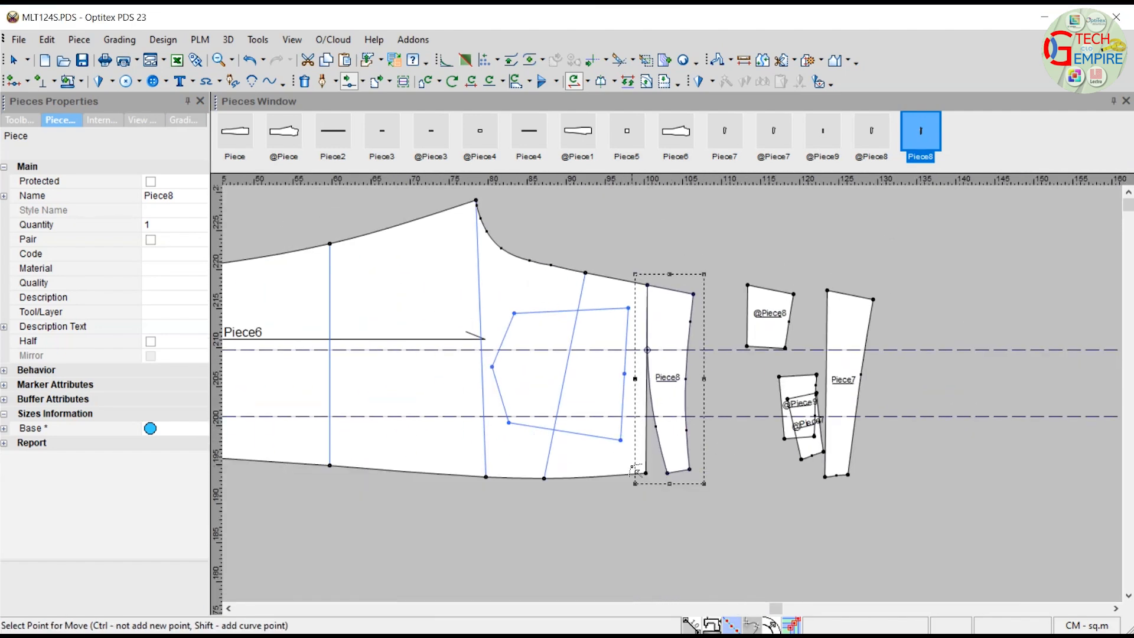
Step: Place Piece7 beside Piece8 and move its lower end points by 2.5 in X and 0 in Y
{"action": "right_click", "coordinate": [932, 339]}
{"action": "left_click", "coordinate": [962, 356]}
{"action": "left_click_drag", "start_coordinate": [833, 443], "coordinate": [754, 489]}
{"action": "key", "text": "shift+m"}
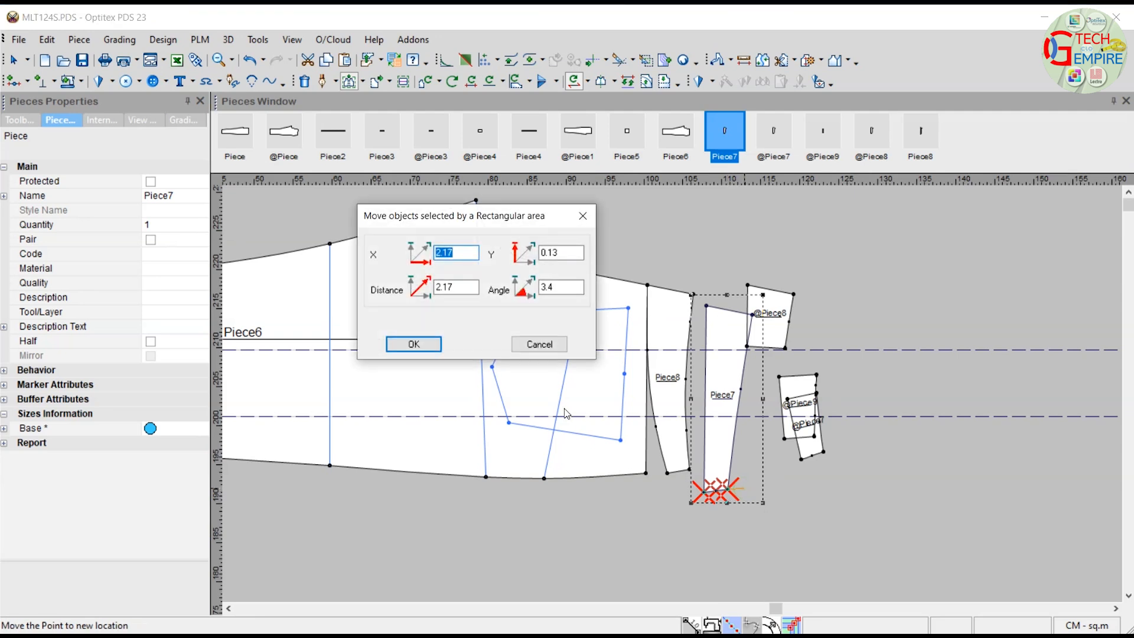
{"action": "type", "text": "2"}
{"action": "key", "text": "Return"}
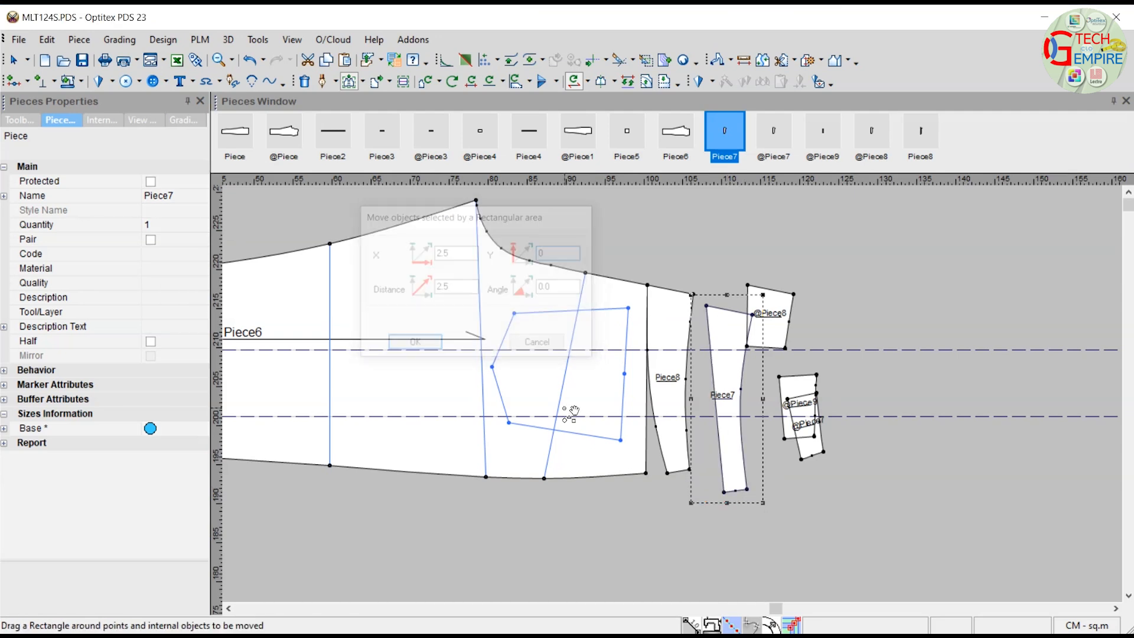
Step: Align Piece7's upper corner with Piece6's yoke seam corner for comparison, and move Piece7 clear of the other pieces
{"action": "right_click", "coordinate": [873, 291]}
{"action": "left_click", "coordinate": [907, 311]}
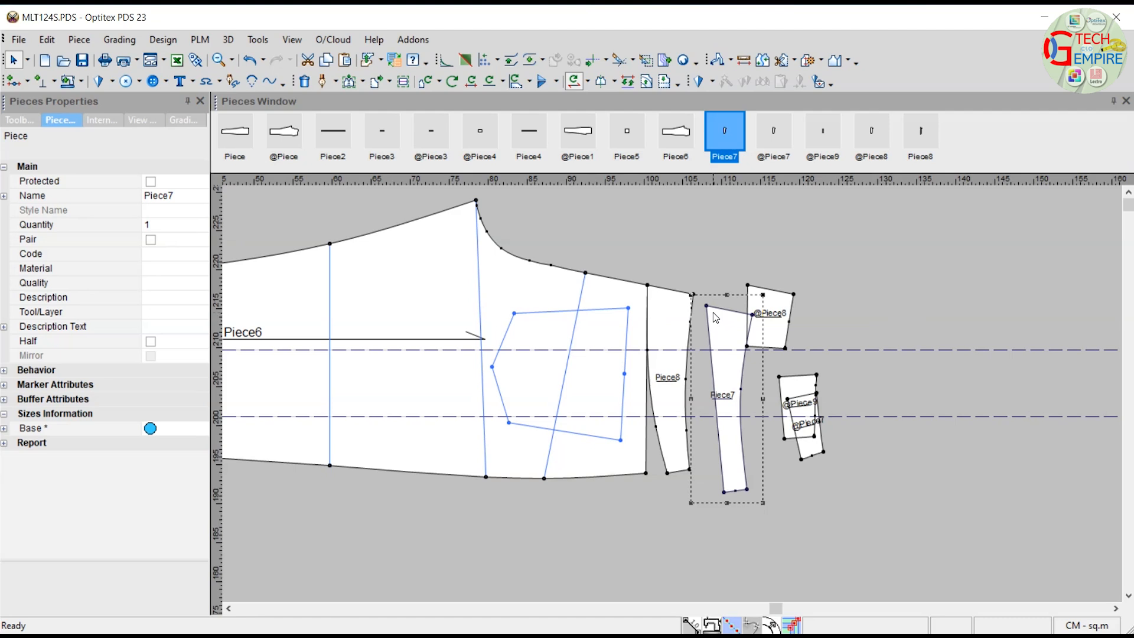
{"action": "left_click_drag", "start_coordinate": [680, 301], "coordinate": [716, 302]}
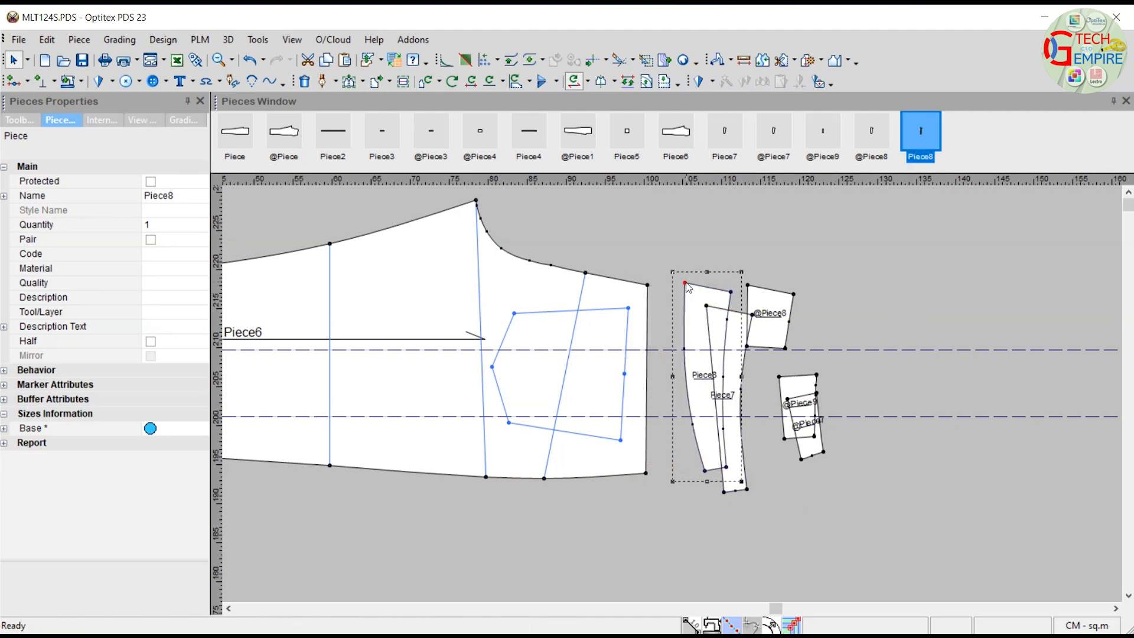
{"action": "key", "text": "ctrl+z"}
{"action": "left_click_drag", "start_coordinate": [707, 309], "coordinate": [649, 288]}
{"action": "left_click_drag", "start_coordinate": [670, 324], "coordinate": [950, 359]}
{"action": "left_click_drag", "start_coordinate": [724, 249], "coordinate": [1023, 546]}
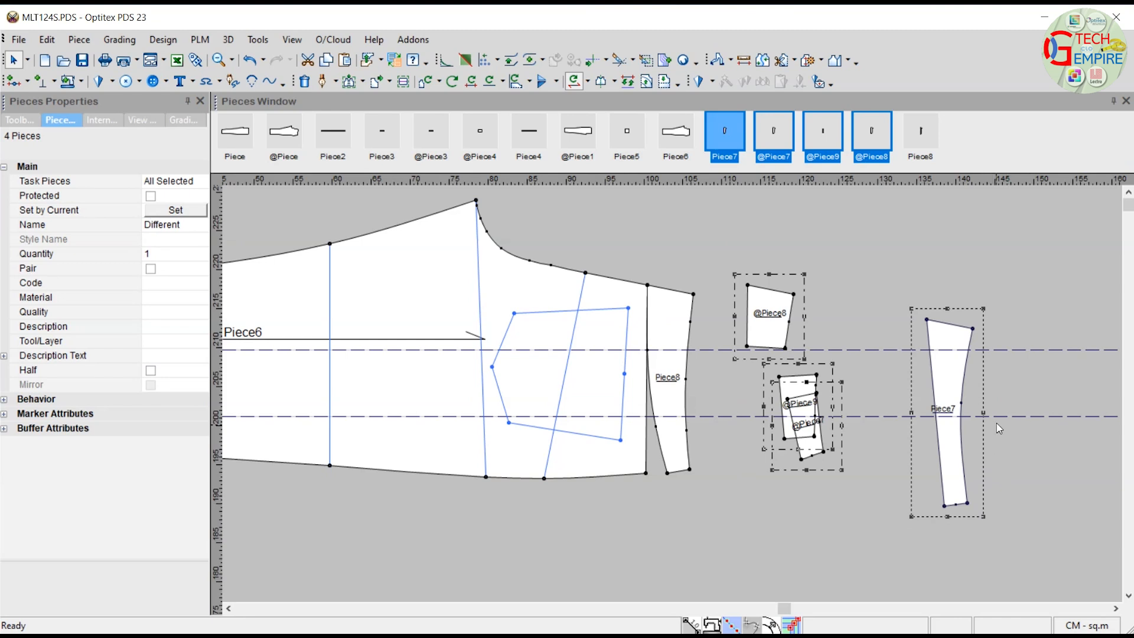
{"action": "left_click", "coordinate": [966, 265]}
{"action": "left_click_drag", "start_coordinate": [747, 255], "coordinate": [996, 514]}
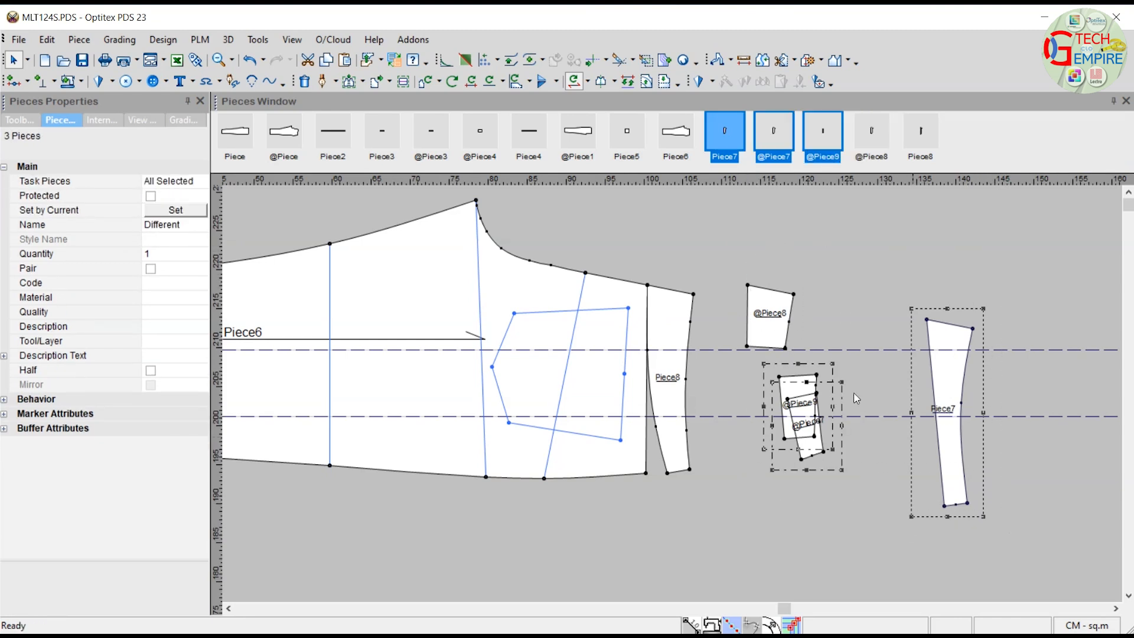
{"action": "left_click", "coordinate": [308, 60]}
{"action": "left_click", "coordinate": [308, 60]}
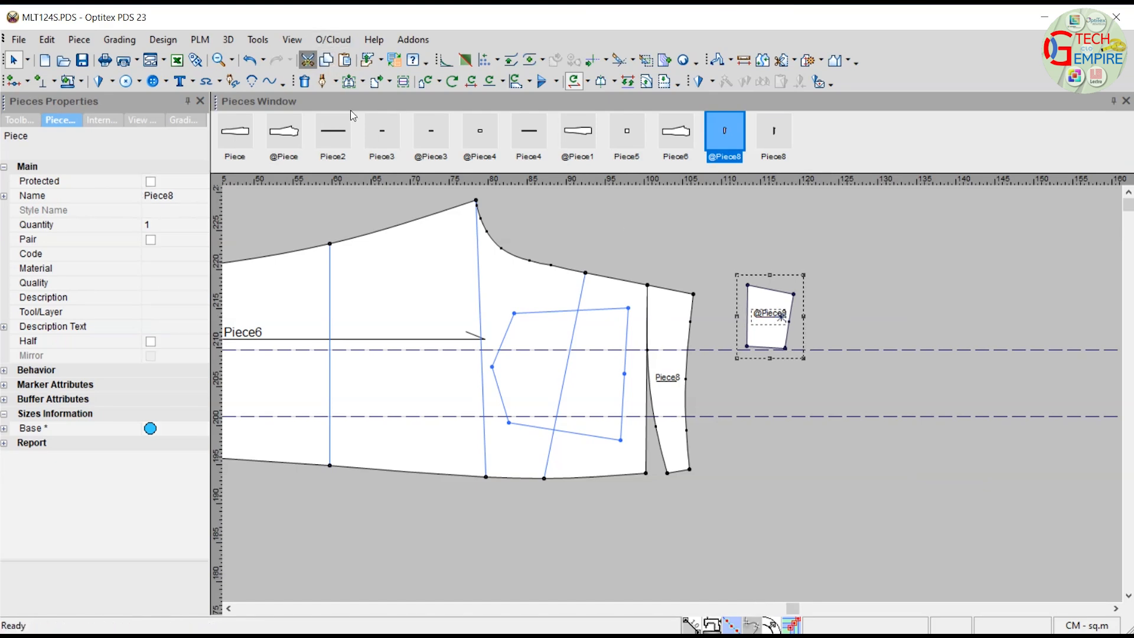
{"action": "scroll", "coordinate": [664, 409], "scroll_direction": "down", "scroll_amount": 9}
{"action": "scroll", "coordinate": [664, 412], "scroll_direction": "up", "scroll_amount": 6}
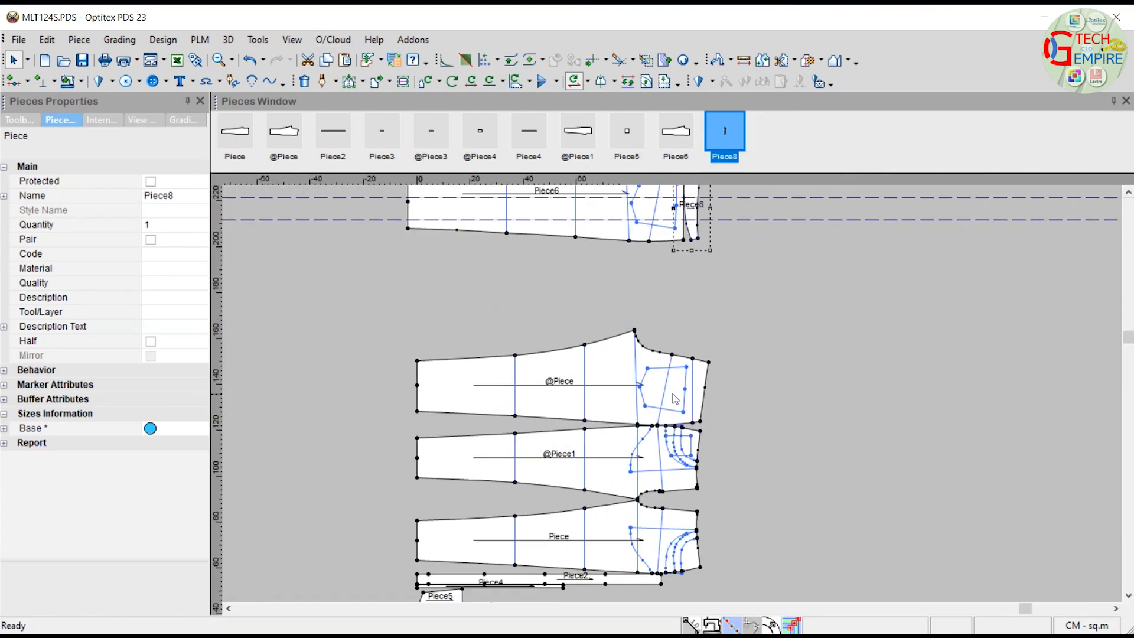
{"action": "scroll", "coordinate": [675, 399], "scroll_direction": "down", "scroll_amount": 1}
{"action": "left_click_drag", "start_coordinate": [557, 400], "coordinate": [1031, 326]}
{"action": "scroll", "coordinate": [642, 399], "scroll_direction": "down", "scroll_amount": 2}
{"action": "scroll", "coordinate": [641, 398], "scroll_direction": "up", "scroll_amount": 3}
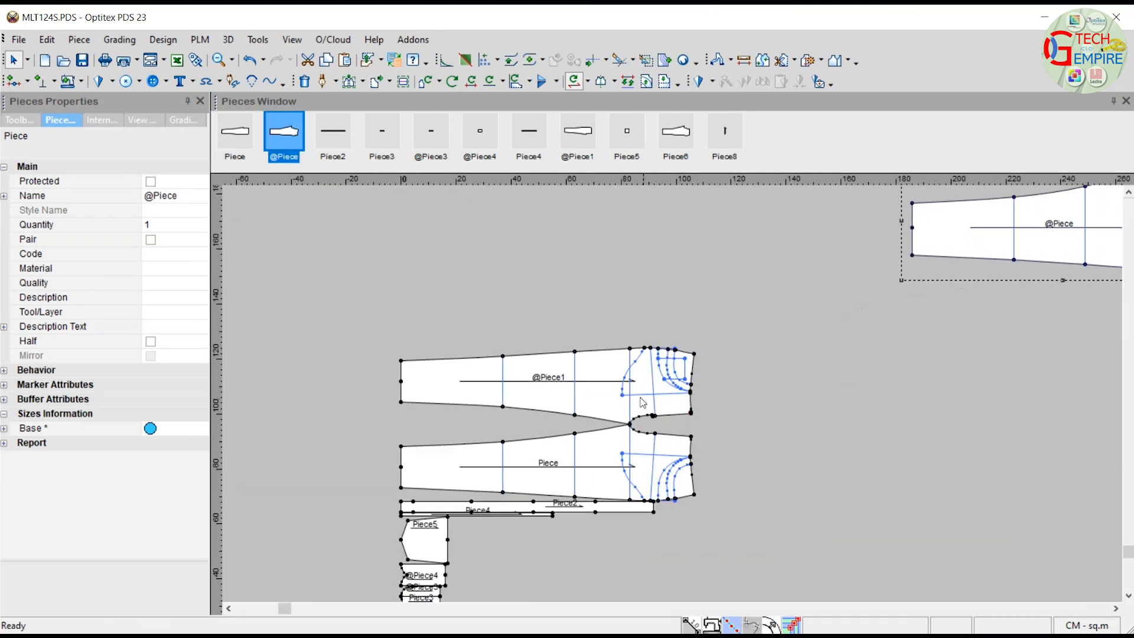
{"action": "left_click_drag", "start_coordinate": [634, 401], "coordinate": [591, 316]}
{"action": "scroll", "coordinate": [567, 406], "scroll_direction": "up", "scroll_amount": 2}
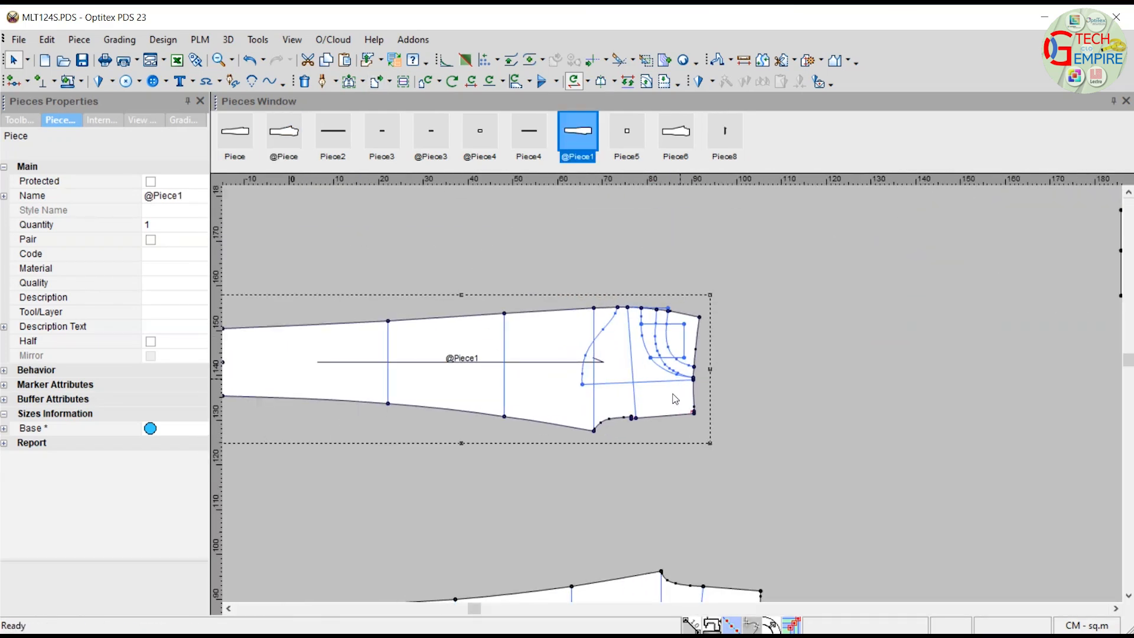
{"action": "scroll", "coordinate": [567, 406], "scroll_direction": "down", "scroll_amount": 2}
{"action": "scroll", "coordinate": [657, 396], "scroll_direction": "up", "scroll_amount": 1}
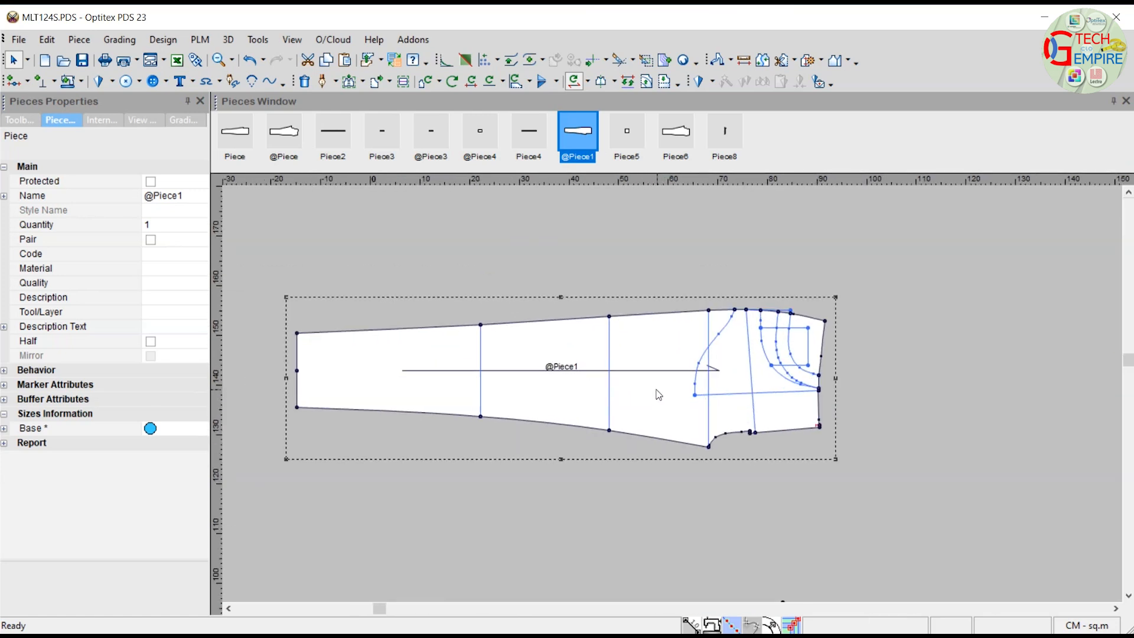
{"action": "key", "text": "ctrl+b"}
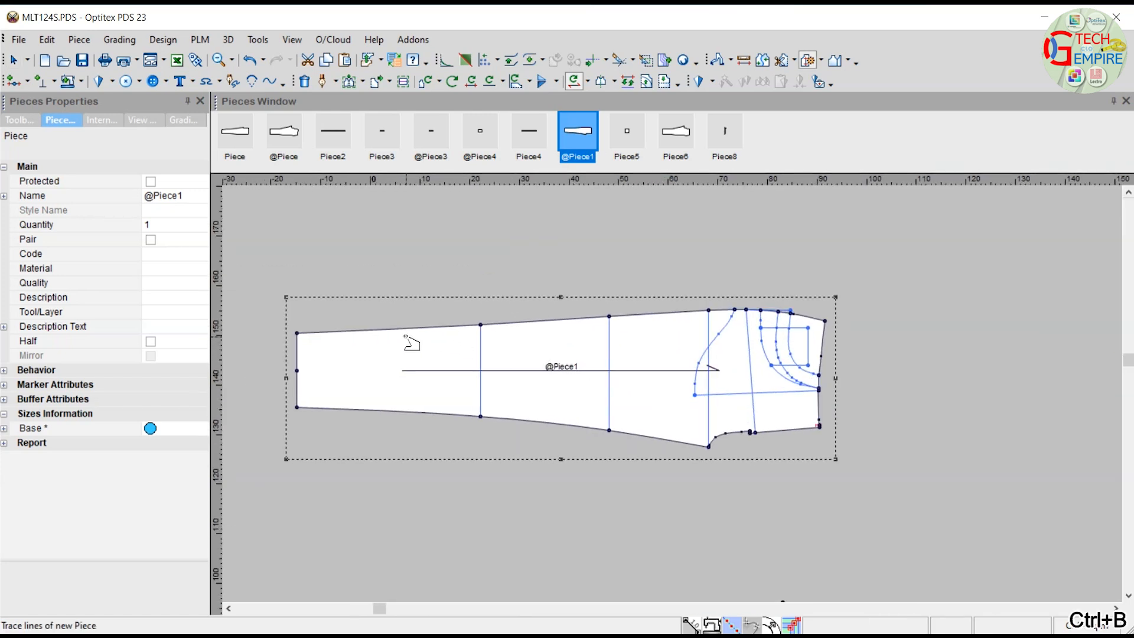
{"action": "left_click", "coordinate": [536, 324]}
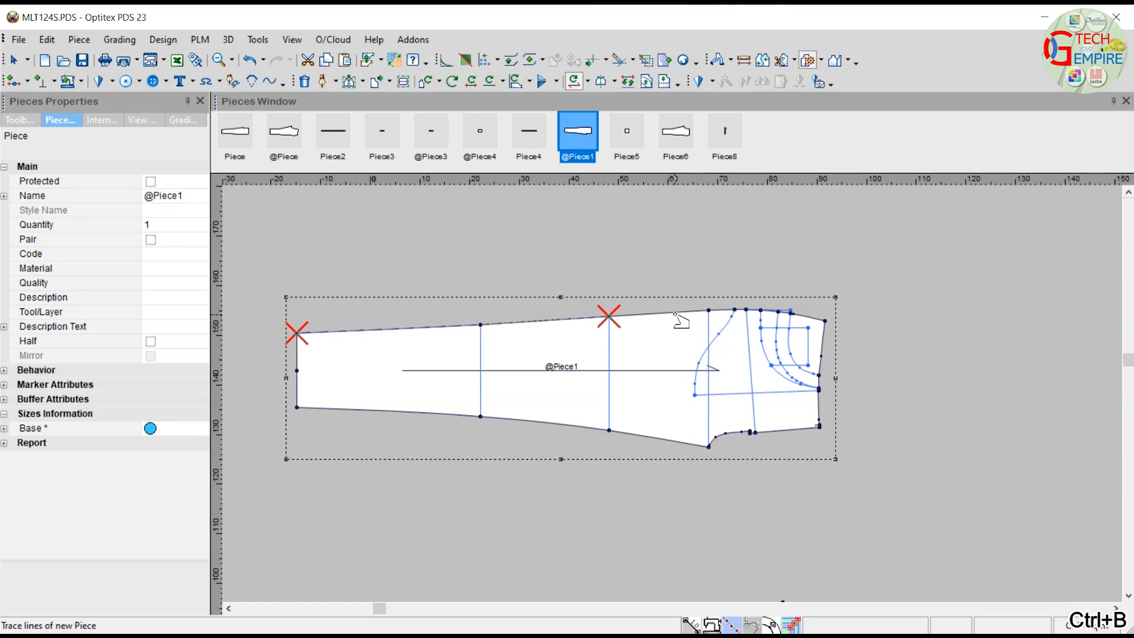
{"action": "scroll", "coordinate": [675, 314], "scroll_direction": "up", "scroll_amount": 3}
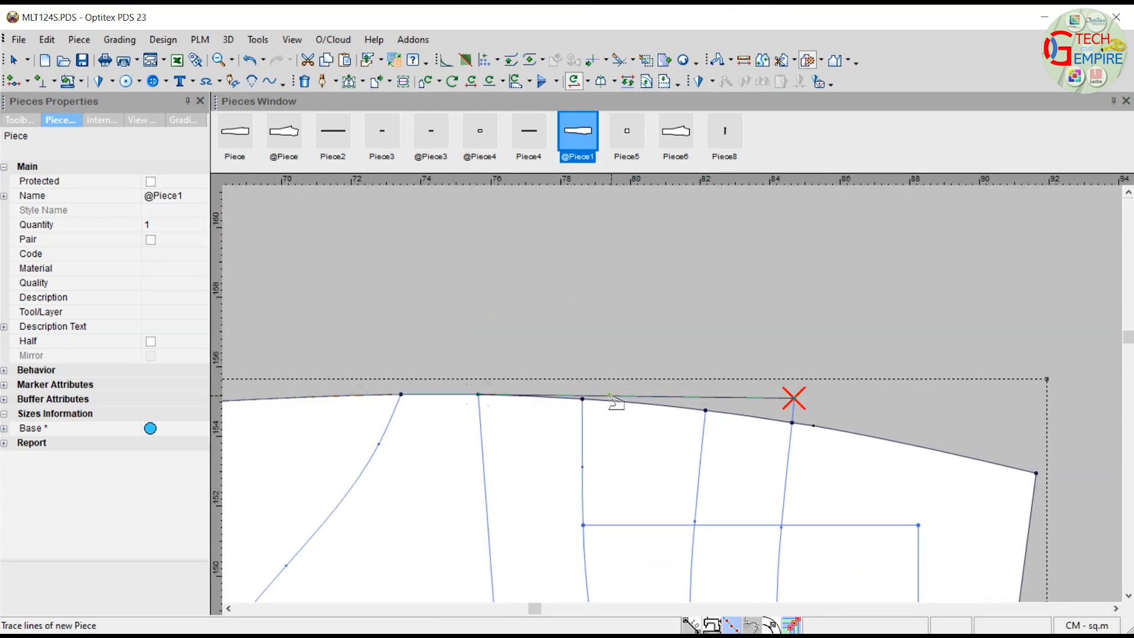
{"action": "left_click", "coordinate": [792, 410]}
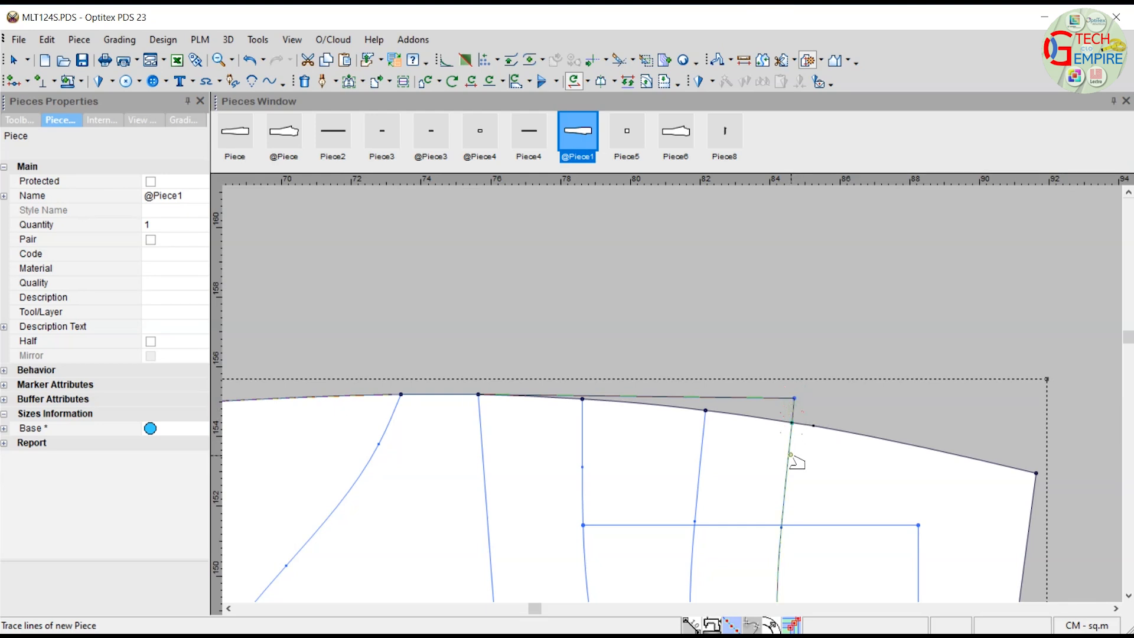
{"action": "scroll", "coordinate": [791, 455], "scroll_direction": "down", "scroll_amount": 5}
{"action": "scroll", "coordinate": [678, 405], "scroll_direction": "up", "scroll_amount": 4}
{"action": "left_click", "coordinate": [724, 462]}
{"action": "scroll", "coordinate": [749, 319], "scroll_direction": "up", "scroll_amount": 4}
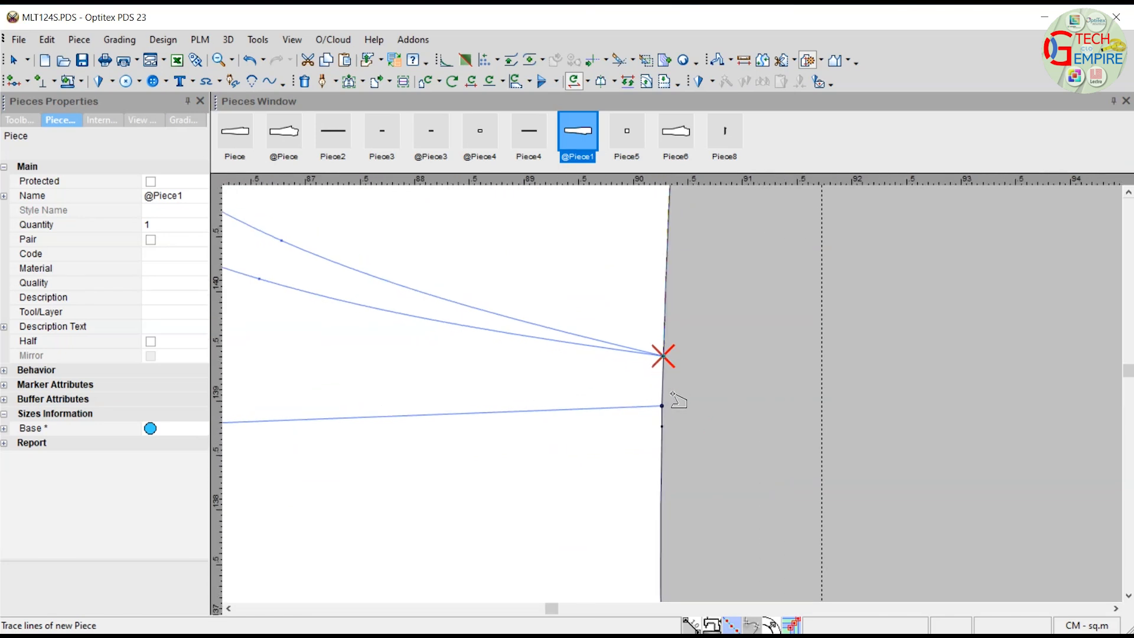
{"action": "left_click", "coordinate": [665, 381]}
{"action": "left_click", "coordinate": [661, 444]}
{"action": "scroll", "coordinate": [660, 444], "scroll_direction": "down", "scroll_amount": 4}
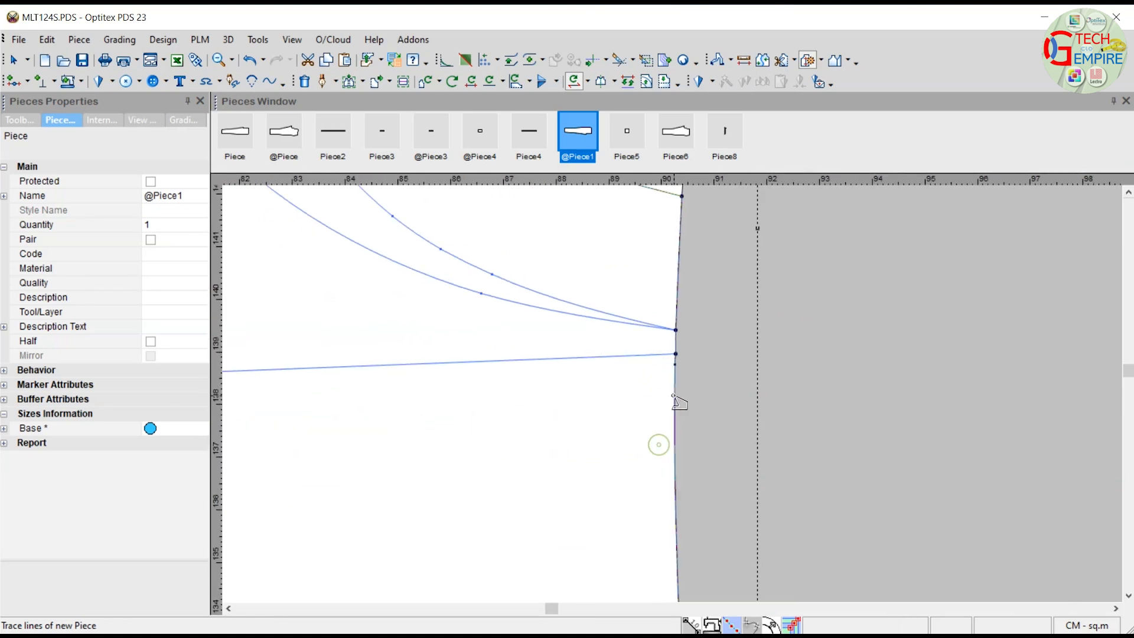
{"action": "scroll", "coordinate": [678, 401], "scroll_direction": "up", "scroll_amount": 4}
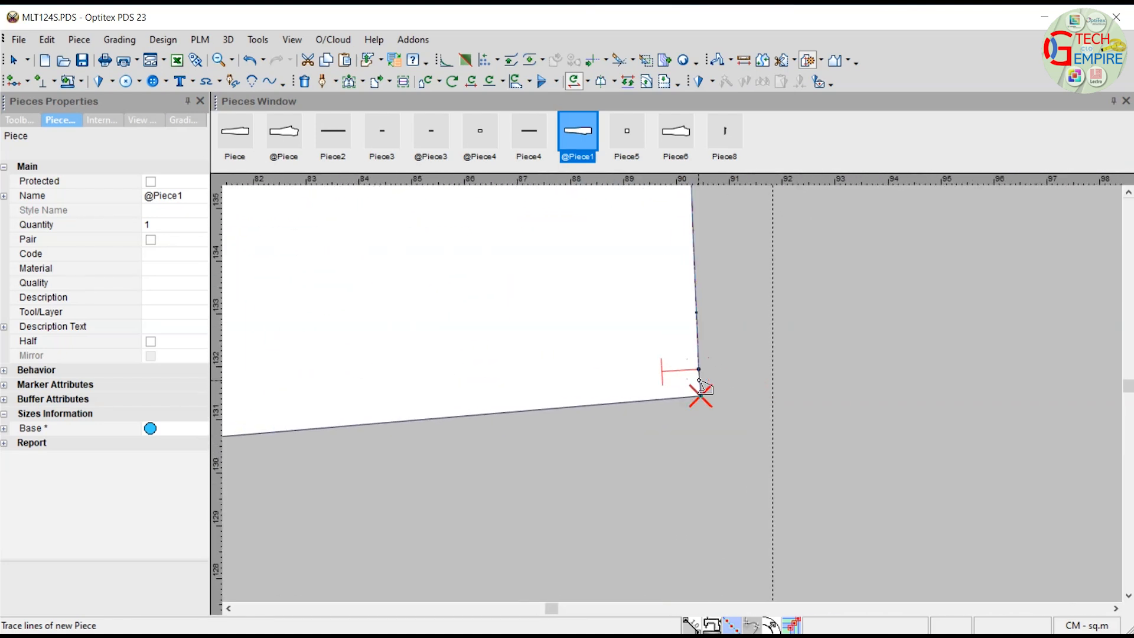
{"action": "left_click", "coordinate": [651, 404]}
{"action": "scroll", "coordinate": [652, 404], "scroll_direction": "down", "scroll_amount": 4}
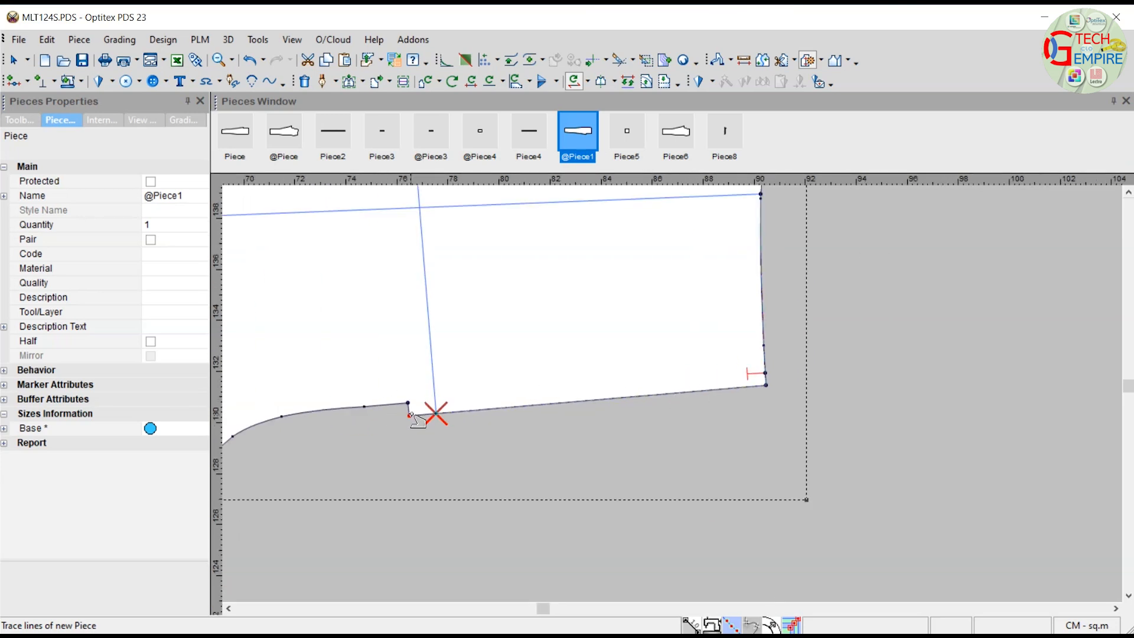
{"action": "scroll", "coordinate": [418, 420], "scroll_direction": "up", "scroll_amount": 4}
{"action": "left_click", "coordinate": [648, 372]}
{"action": "left_click", "coordinate": [631, 374]}
{"action": "scroll", "coordinate": [659, 400], "scroll_direction": "down", "scroll_amount": 5}
{"action": "left_click", "coordinate": [654, 390]}
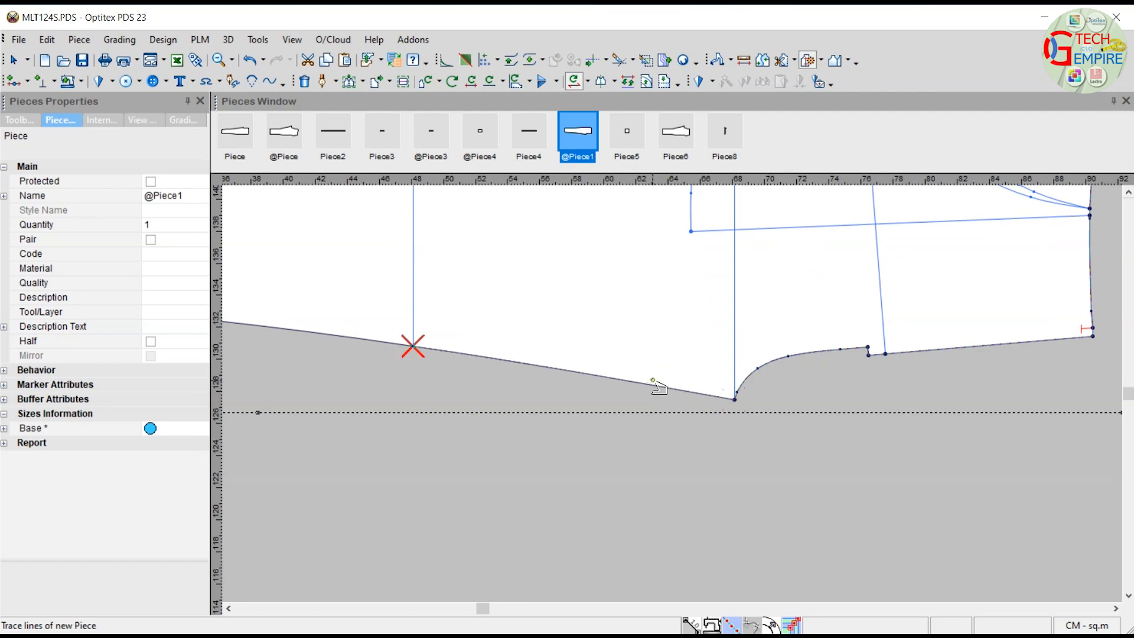
{"action": "scroll", "coordinate": [576, 369], "scroll_direction": "down", "scroll_amount": 4}
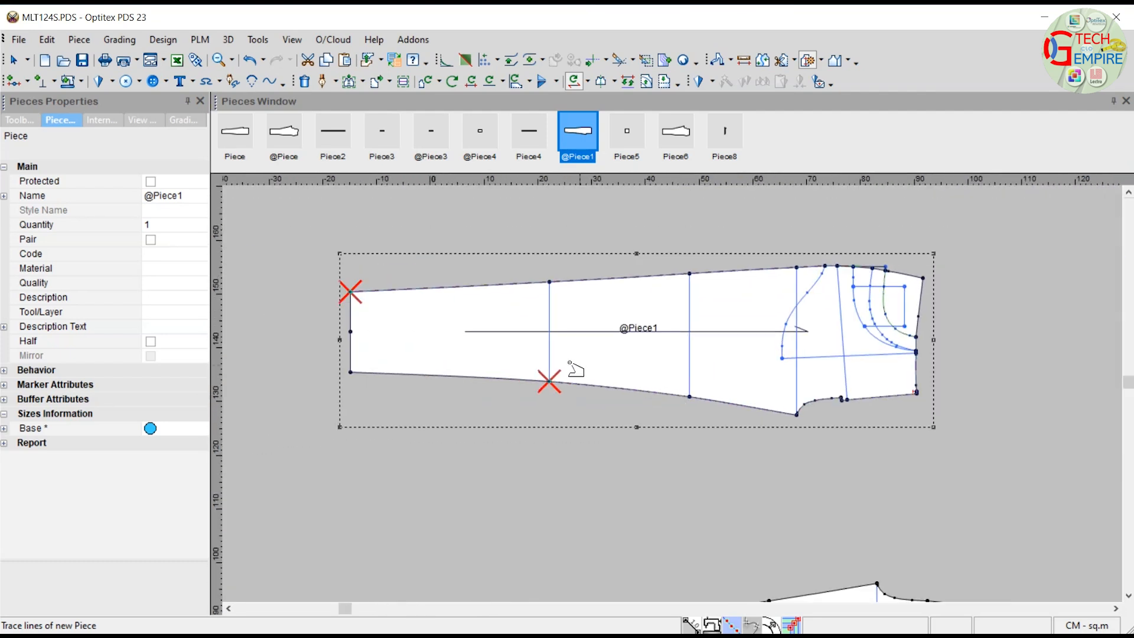
{"action": "left_click", "coordinate": [513, 380]}
{"action": "left_click", "coordinate": [348, 352]}
{"action": "left_click", "coordinate": [350, 317]}
{"action": "left_click", "coordinate": [495, 360]}
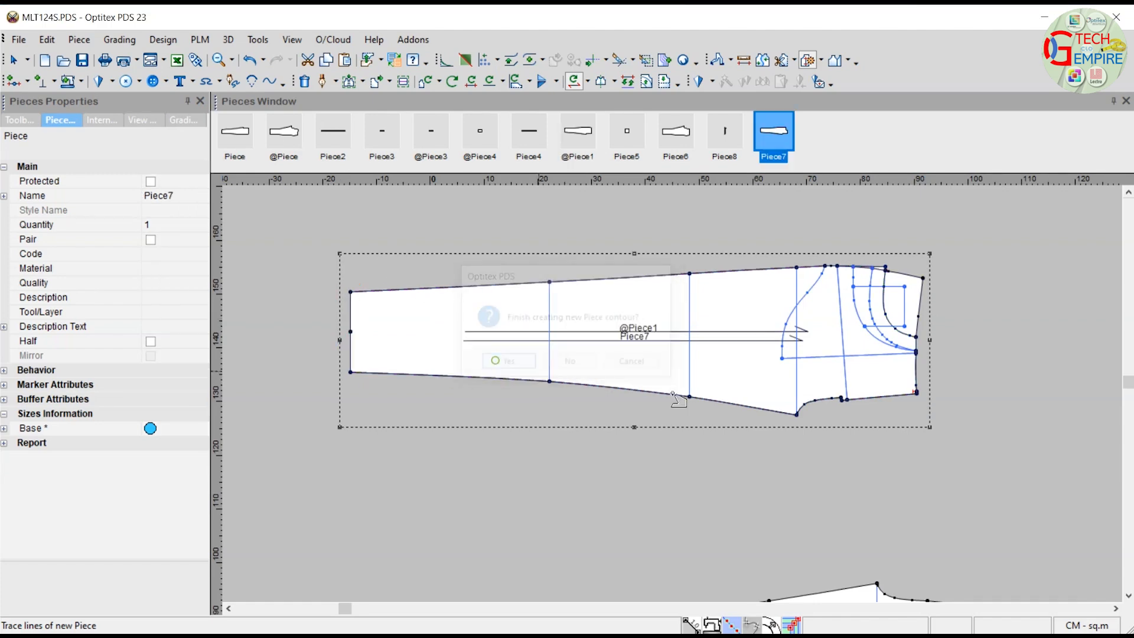
Step: End tracing and move the new front piece Piece7 up into the open space below Piece6
{"action": "scroll", "coordinate": [672, 393], "scroll_direction": "down", "scroll_amount": 3}
{"action": "right_click", "coordinate": [930, 292]}
{"action": "left_click", "coordinate": [956, 304]}
{"action": "scroll", "coordinate": [679, 399], "scroll_direction": "down", "scroll_amount": 3}
{"action": "left_click_drag", "start_coordinate": [613, 415], "coordinate": [625, 373]}
Step: Delete the pocket bag outline, the pocket facing curves and the coin pocket lines inside Piece7
{"action": "scroll", "coordinate": [632, 366], "scroll_direction": "up", "scroll_amount": 3}
{"action": "scroll", "coordinate": [688, 398], "scroll_direction": "up", "scroll_amount": 3}
{"action": "left_click", "coordinate": [724, 519]}
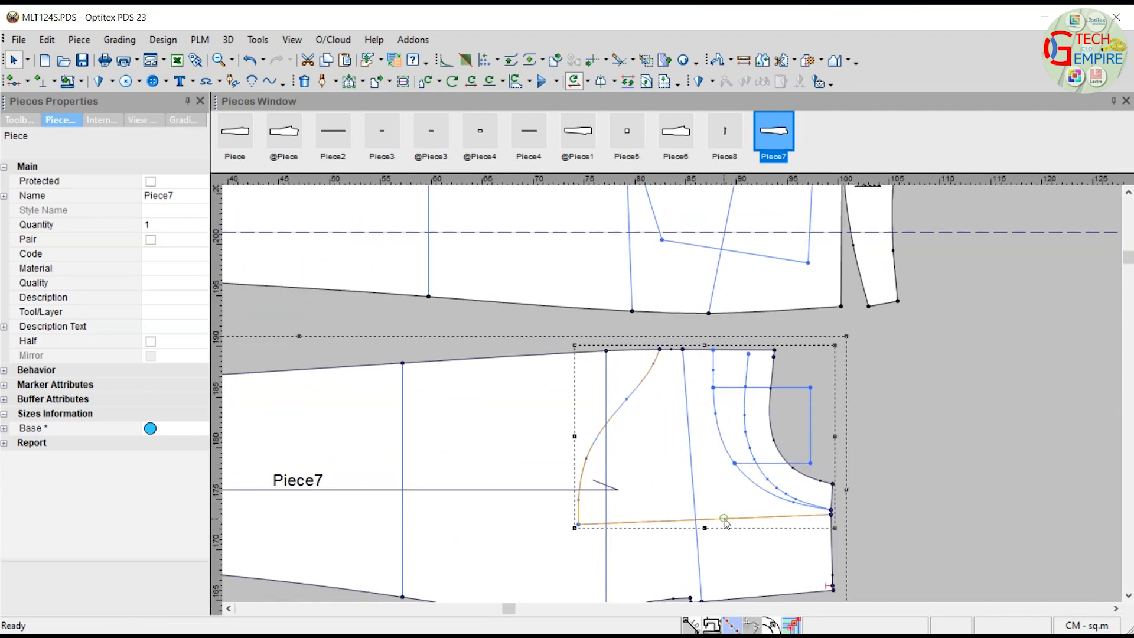
{"action": "key", "text": "Delete"}
{"action": "left_click", "coordinate": [753, 481]}
{"action": "key", "text": "Delete"}
{"action": "left_click", "coordinate": [760, 474]}
{"action": "key", "text": "Delete"}
{"action": "left_click", "coordinate": [759, 463]}
{"action": "key", "text": "Delete"}
Step: Delete the redundant contour points on Piece7's pocket opening curve and waistline
{"action": "scroll", "coordinate": [773, 357], "scroll_direction": "up", "scroll_amount": 3}
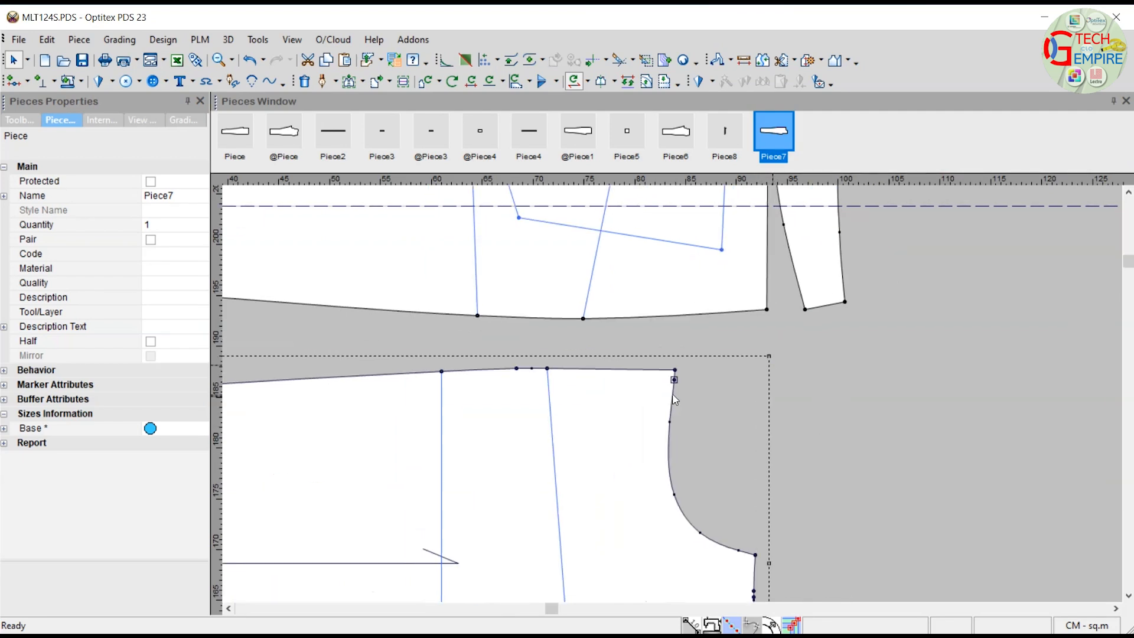
{"action": "scroll", "coordinate": [674, 372], "scroll_direction": "down", "scroll_amount": 4}
{"action": "scroll", "coordinate": [672, 399], "scroll_direction": "up", "scroll_amount": 3}
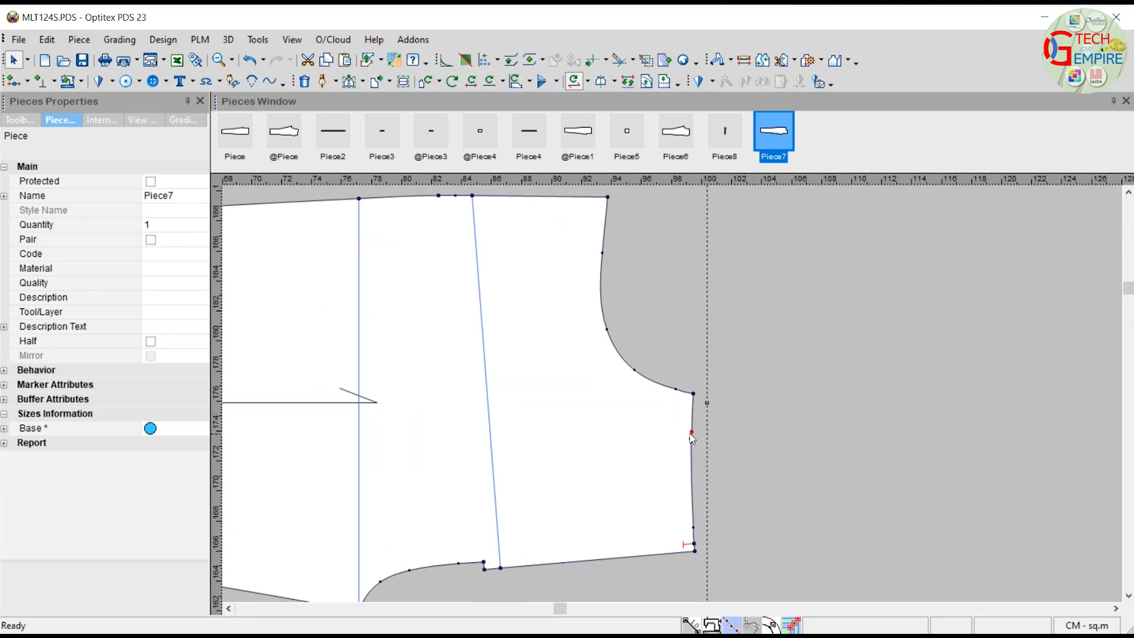
{"action": "scroll", "coordinate": [693, 442], "scroll_direction": "up", "scroll_amount": 3}
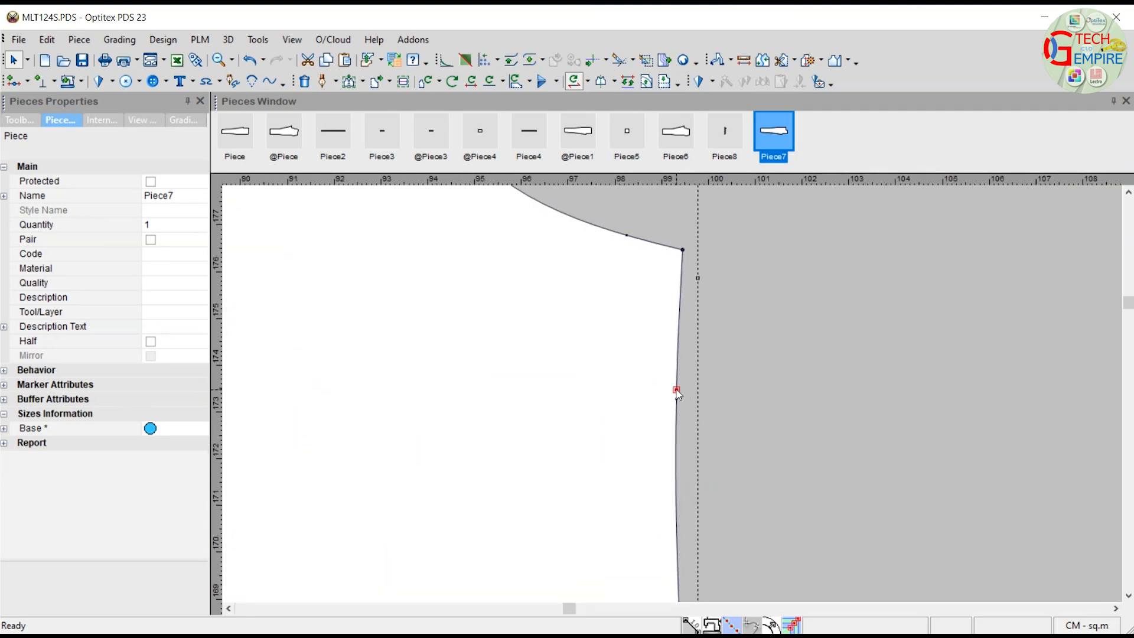
{"action": "scroll", "coordinate": [676, 396], "scroll_direction": "down", "scroll_amount": 4}
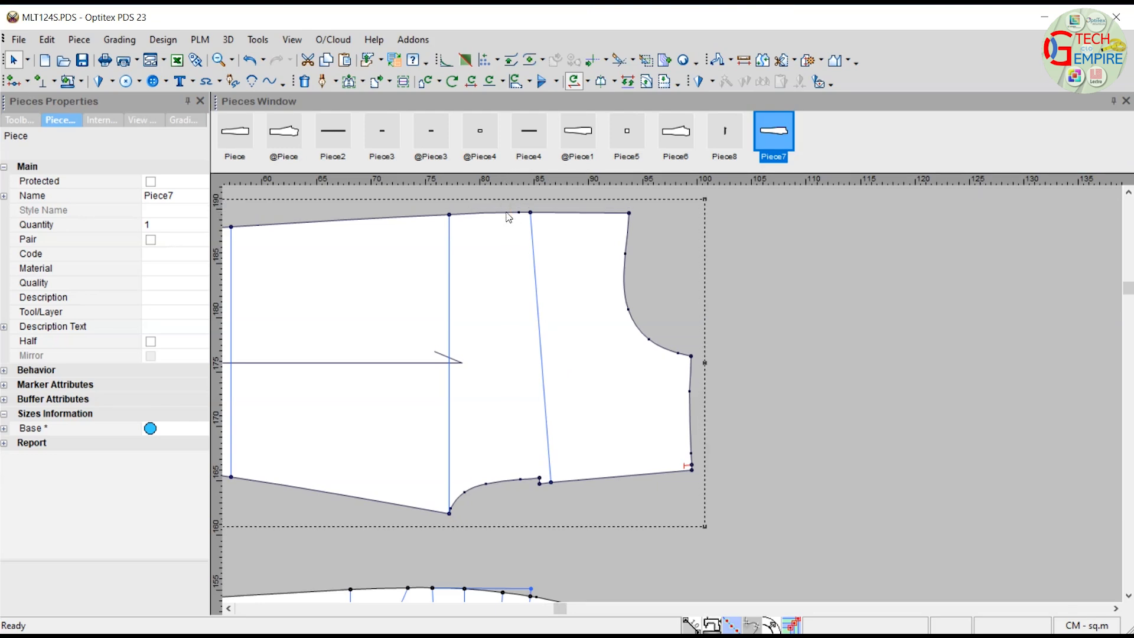
{"action": "scroll", "coordinate": [674, 426], "scroll_direction": "down", "scroll_amount": 4}
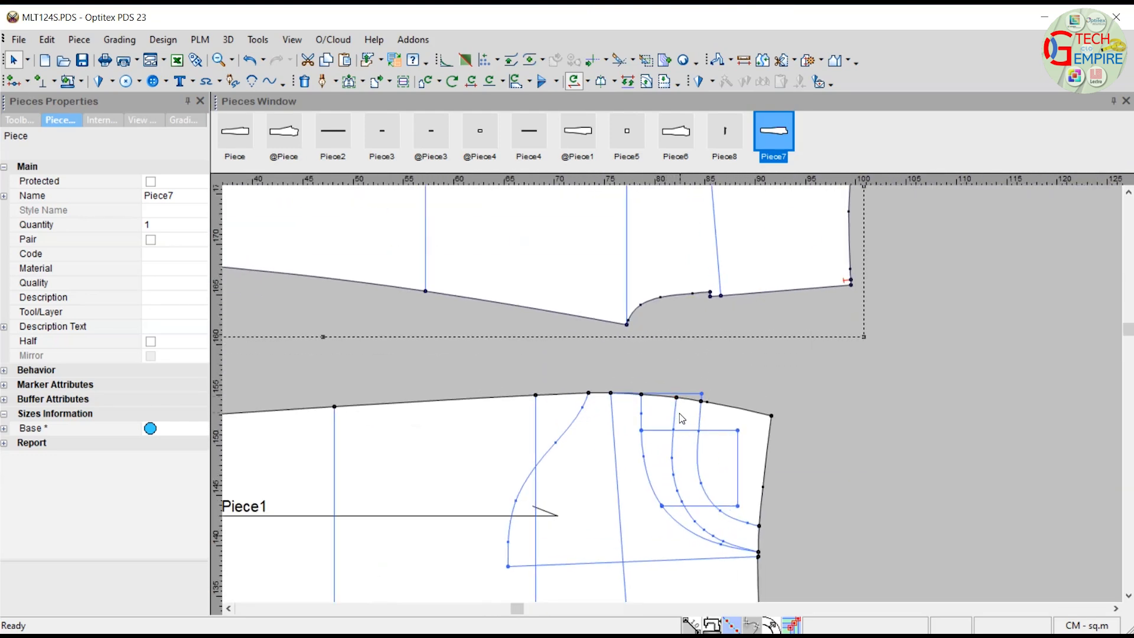
{"action": "scroll", "coordinate": [675, 400], "scroll_direction": "down", "scroll_amount": 2}
{"action": "scroll", "coordinate": [676, 398], "scroll_direction": "up", "scroll_amount": 5}
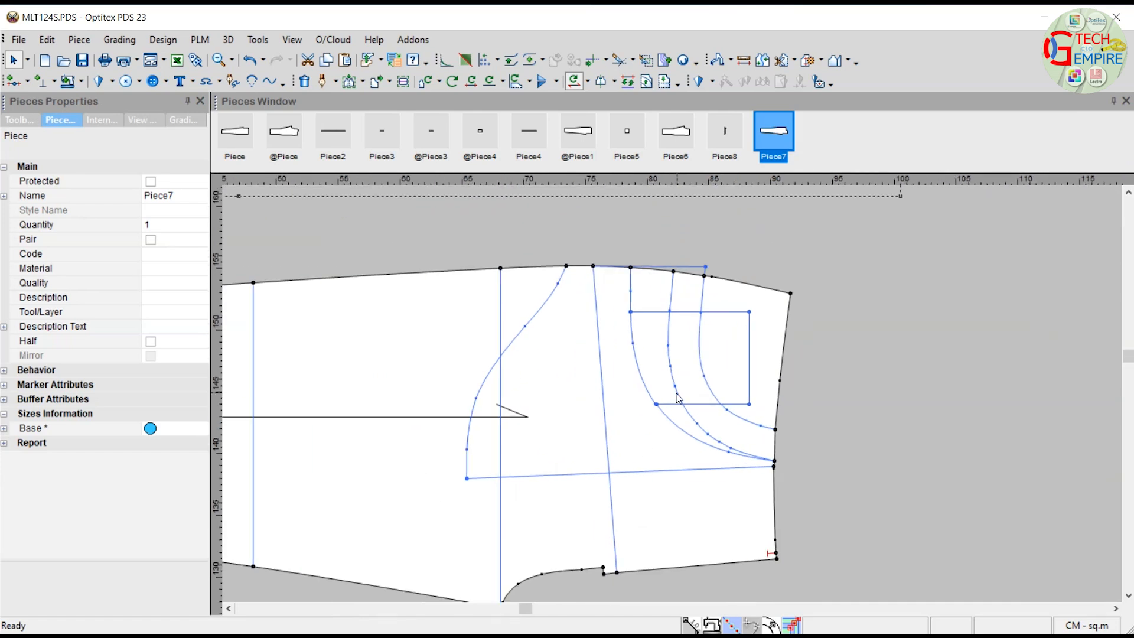
{"action": "key", "text": "ctrl+b"}
{"action": "scroll", "coordinate": [703, 345], "scroll_direction": "up", "scroll_amount": 2}
{"action": "left_click", "coordinate": [589, 345]}
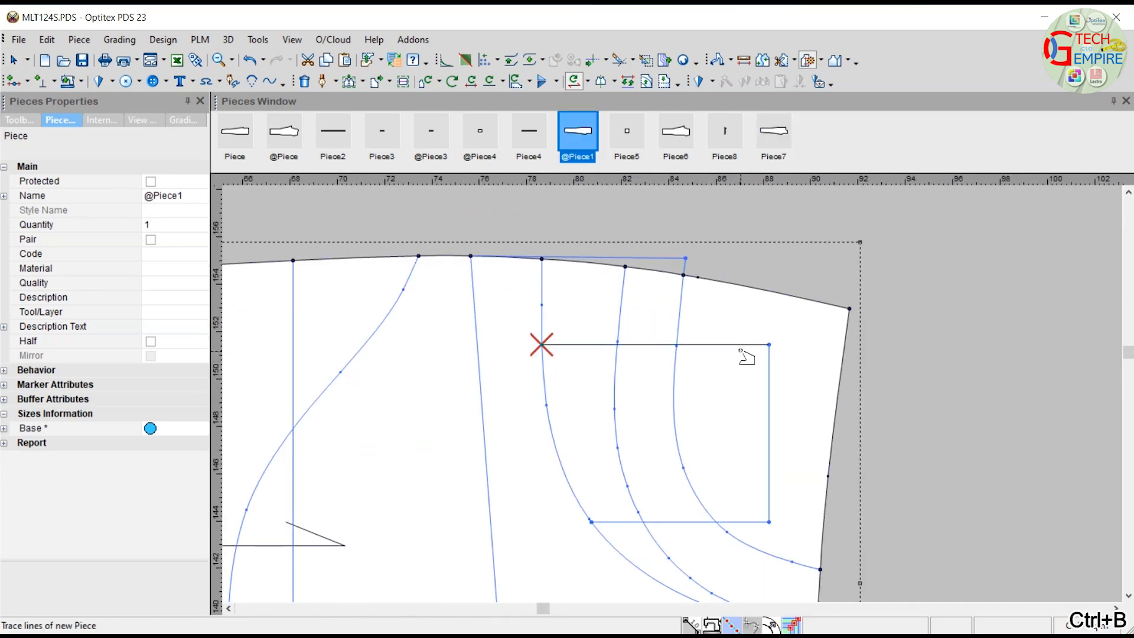
{"action": "left_click", "coordinate": [768, 369]}
{"action": "left_click", "coordinate": [749, 522]}
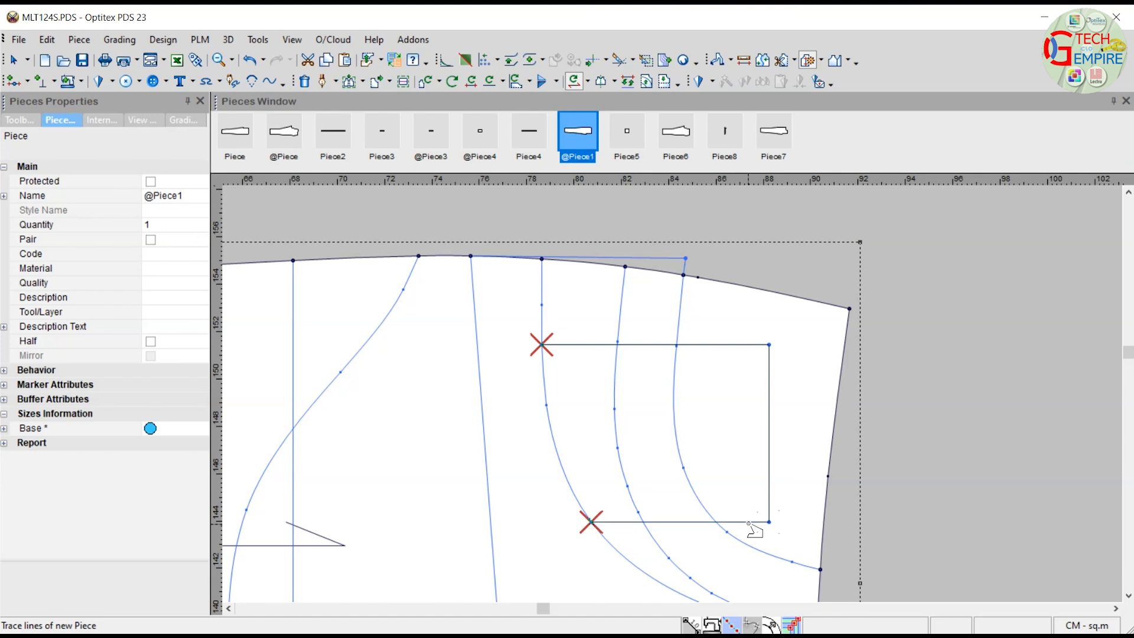
{"action": "left_click", "coordinate": [573, 478]}
{"action": "left_click", "coordinate": [509, 362]}
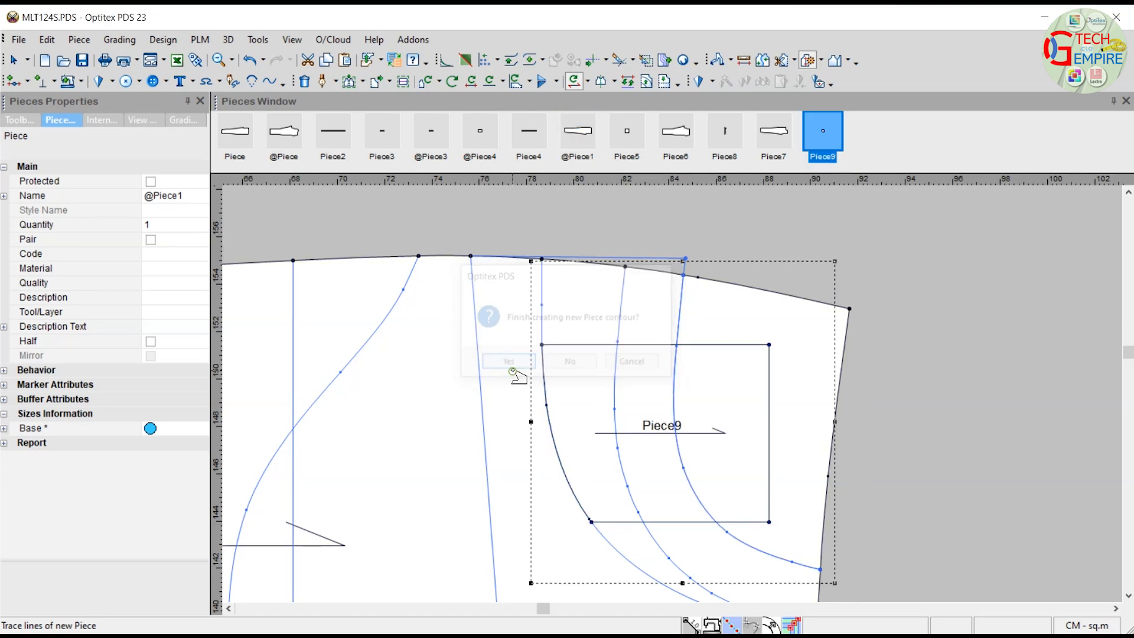
Step: Move the coin pocket Piece9 off the front panel to below Piece7's waist and delete its leftover internal curve
{"action": "right_click", "coordinate": [983, 292]}
{"action": "left_click", "coordinate": [991, 308]}
{"action": "scroll", "coordinate": [804, 382], "scroll_direction": "down", "scroll_amount": 2}
{"action": "key", "text": "space"}
{"action": "left_click", "coordinate": [777, 286]}
{"action": "scroll", "coordinate": [675, 397], "scroll_direction": "down", "scroll_amount": 1}
{"action": "left_click", "coordinate": [671, 346]}
{"action": "key", "text": "Delete"}
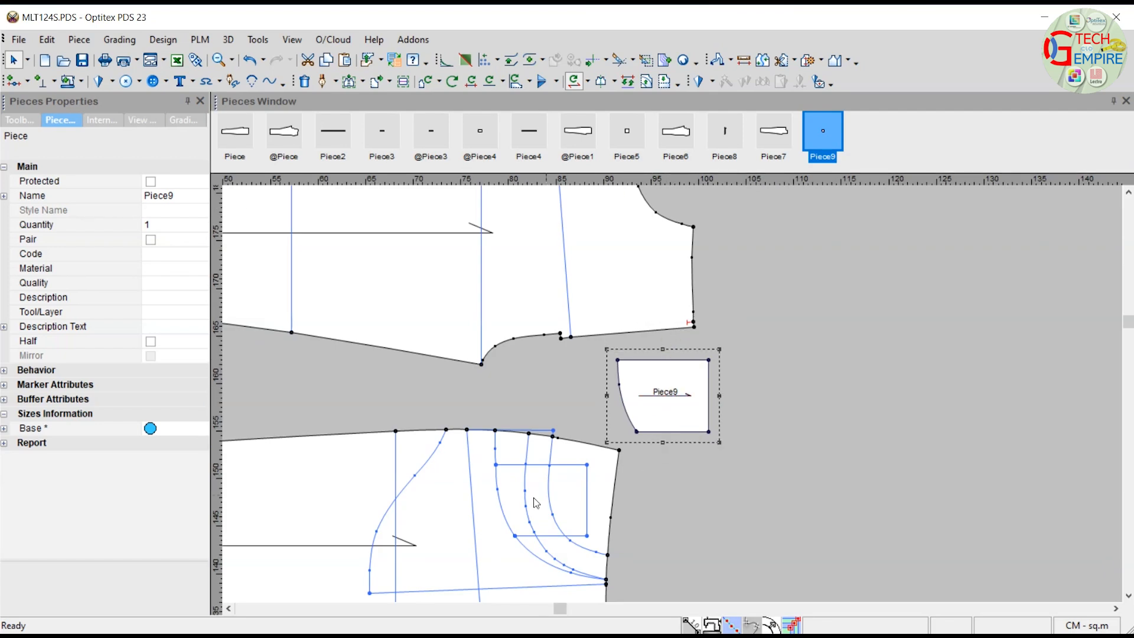
{"action": "scroll", "coordinate": [566, 495], "scroll_direction": "down", "scroll_amount": 2}
{"action": "left_click_drag", "start_coordinate": [581, 421], "coordinate": [837, 391]}
{"action": "scroll", "coordinate": [626, 422], "scroll_direction": "down", "scroll_amount": 3}
{"action": "left_click", "coordinate": [834, 388]}
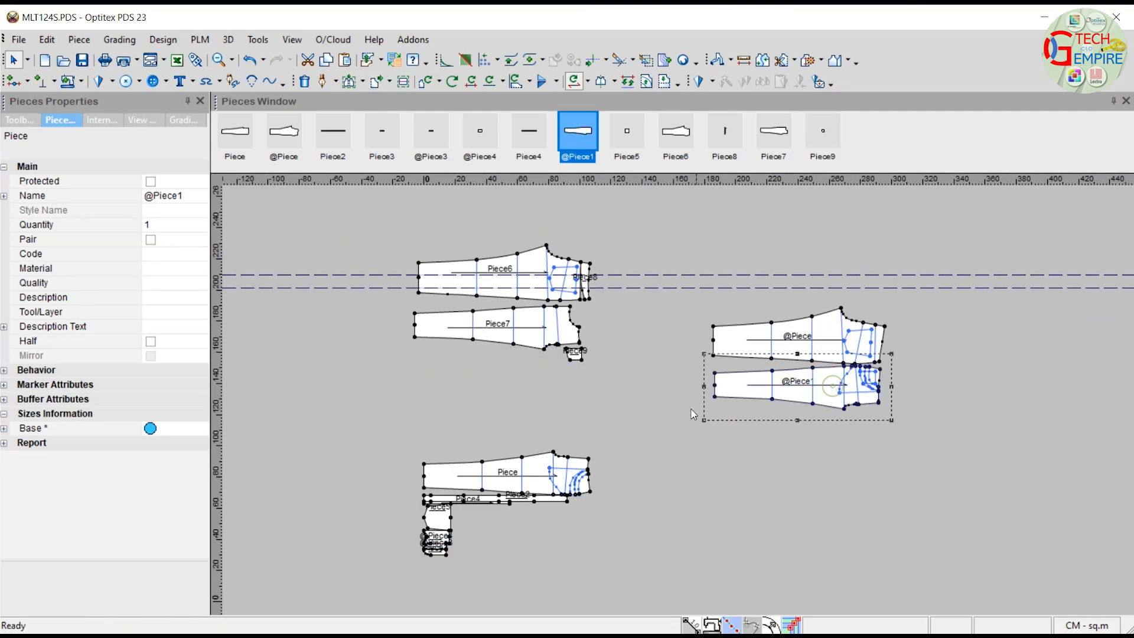
Step: Start tracing a new piece from Piece, following the inseam, crotch curve, centre front and waistline up to the pocket opening
{"action": "scroll", "coordinate": [523, 459], "scroll_direction": "down", "scroll_amount": 2}
{"action": "scroll", "coordinate": [673, 401], "scroll_direction": "up", "scroll_amount": 4}
{"action": "scroll", "coordinate": [675, 399], "scroll_direction": "up", "scroll_amount": 2}
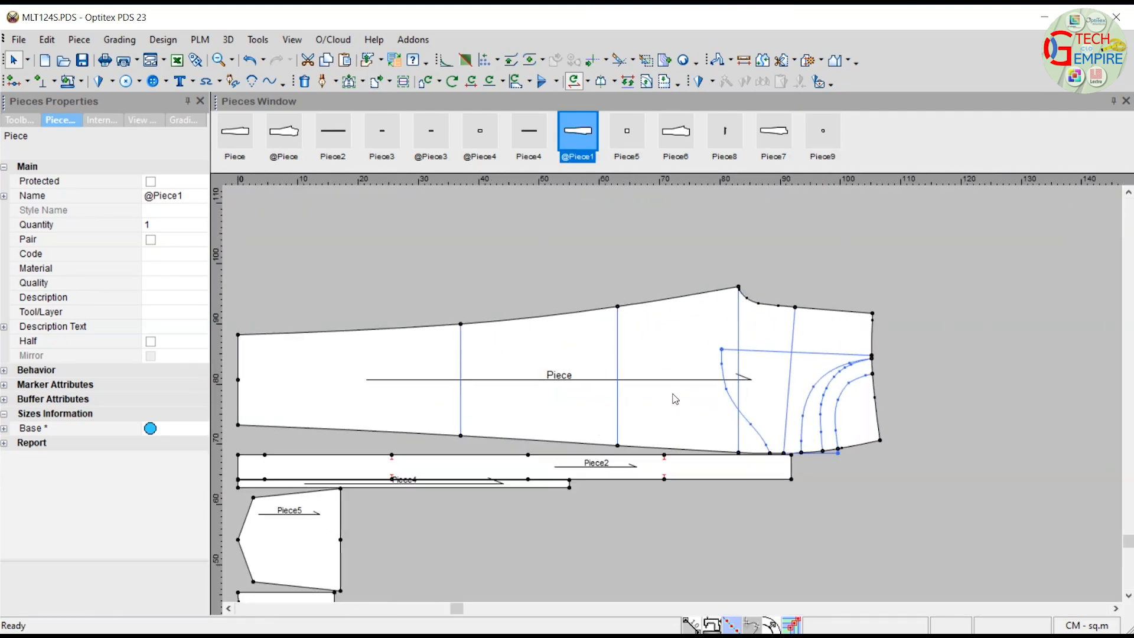
{"action": "key", "text": "ctrl+b"}
{"action": "left_click", "coordinate": [346, 330]}
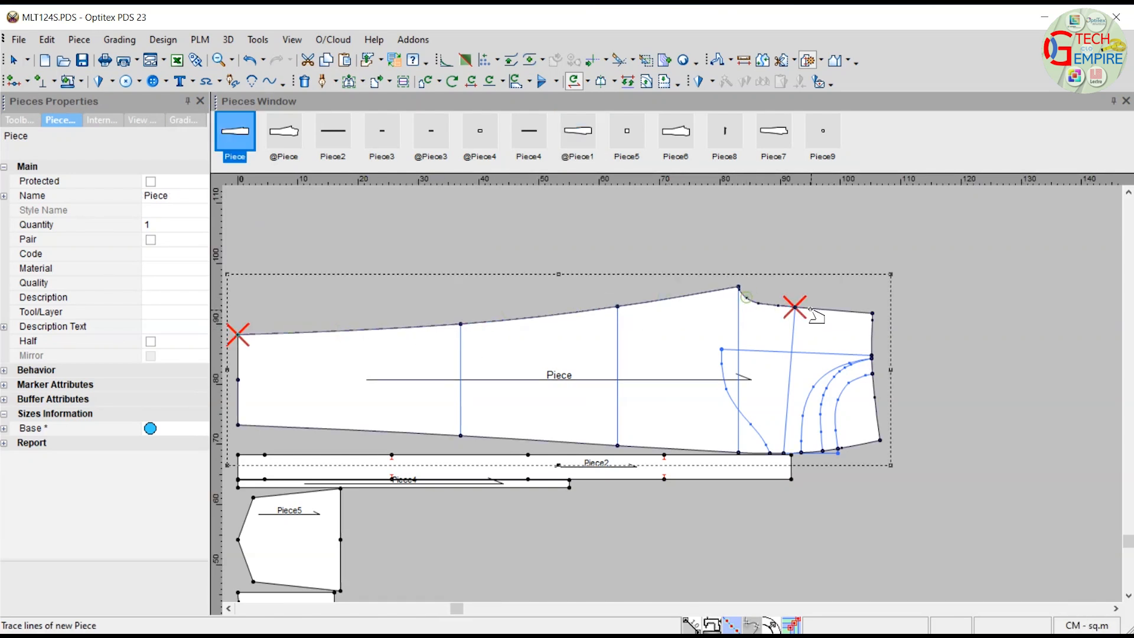
{"action": "scroll", "coordinate": [873, 331], "scroll_direction": "up", "scroll_amount": 2}
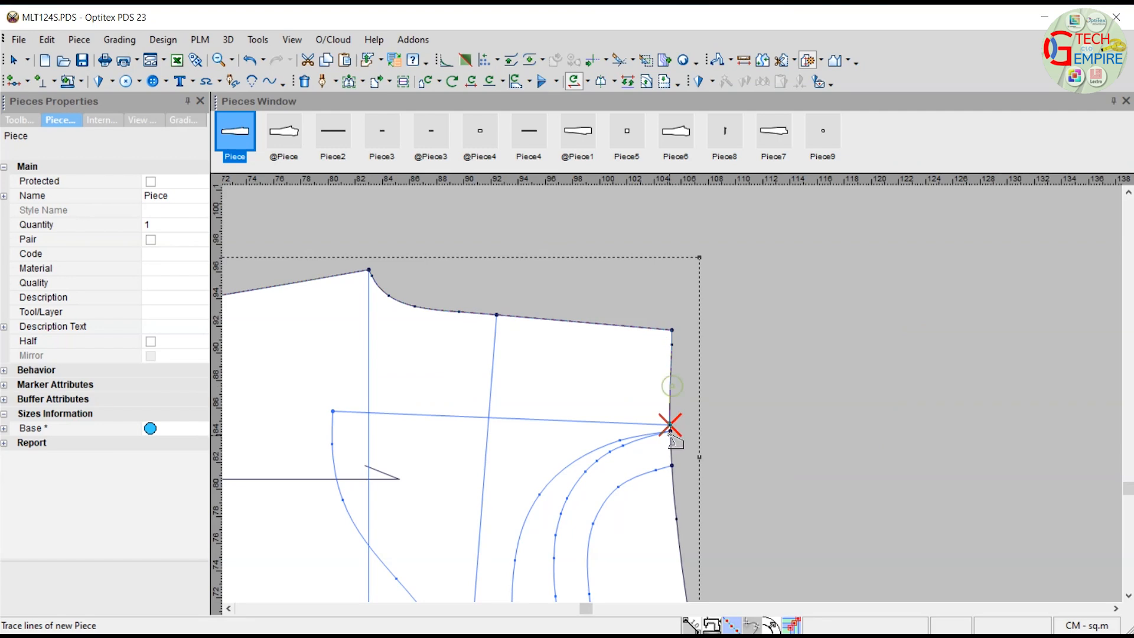
{"action": "scroll", "coordinate": [673, 393], "scroll_direction": "up", "scroll_amount": 2}
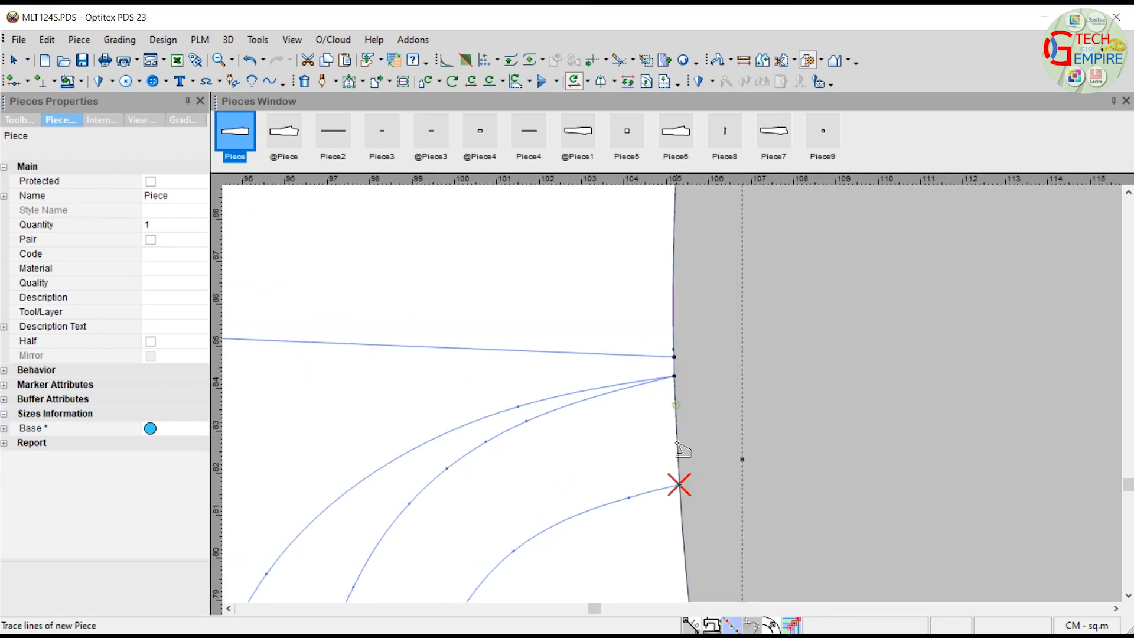
Step: Add Piece's pocket opening curve and the extension line joining it to the side seam to the traced contour
{"action": "scroll", "coordinate": [679, 430], "scroll_direction": "down", "scroll_amount": 2}
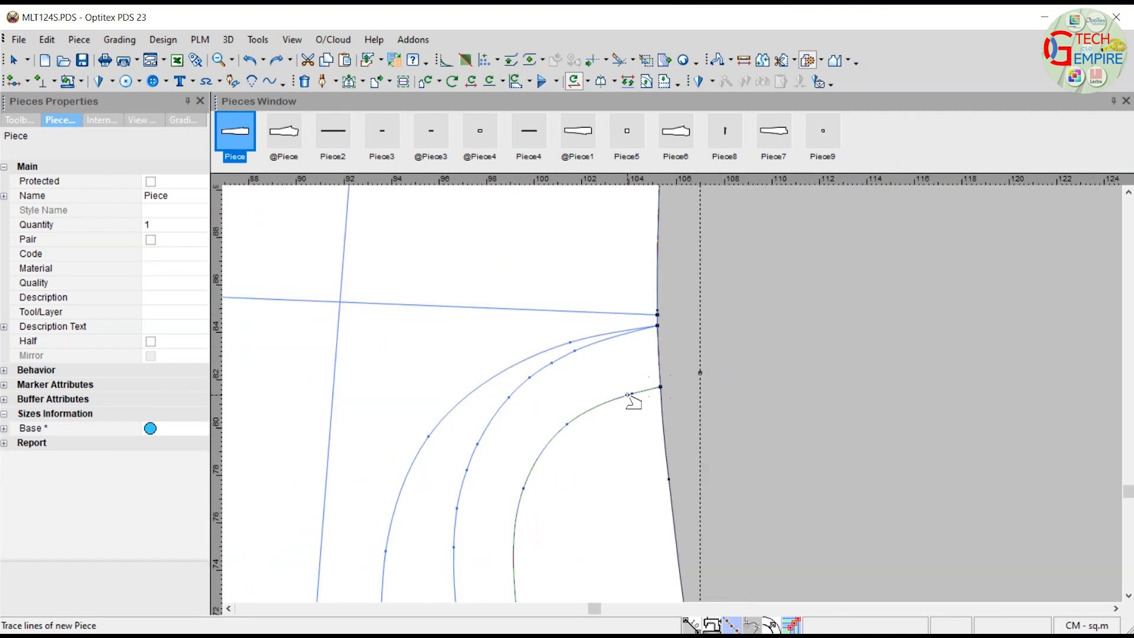
{"action": "scroll", "coordinate": [633, 402], "scroll_direction": "down", "scroll_amount": 2}
{"action": "scroll", "coordinate": [657, 335], "scroll_direction": "up", "scroll_amount": 3}
{"action": "left_click", "coordinate": [639, 319]}
{"action": "left_click", "coordinate": [612, 335]}
Step: Trace Piece's side seam and hem to close the contour, and finish creating the new piece
{"action": "scroll", "coordinate": [455, 343], "scroll_direction": "down", "scroll_amount": 2}
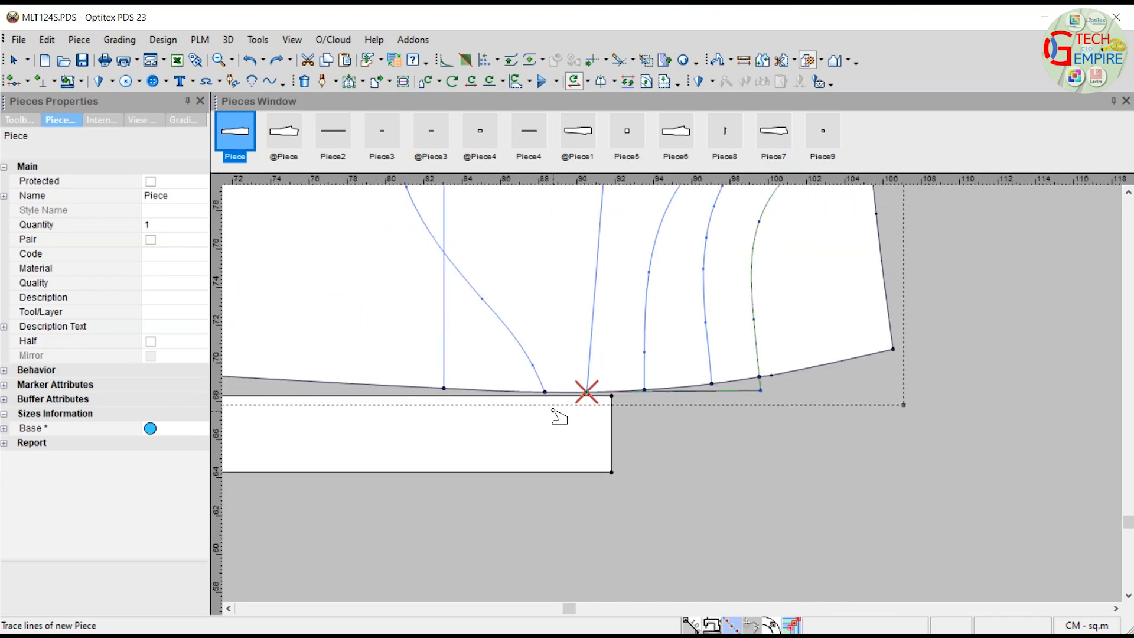
{"action": "left_click", "coordinate": [559, 391]}
{"action": "scroll", "coordinate": [521, 394], "scroll_direction": "down", "scroll_amount": 2}
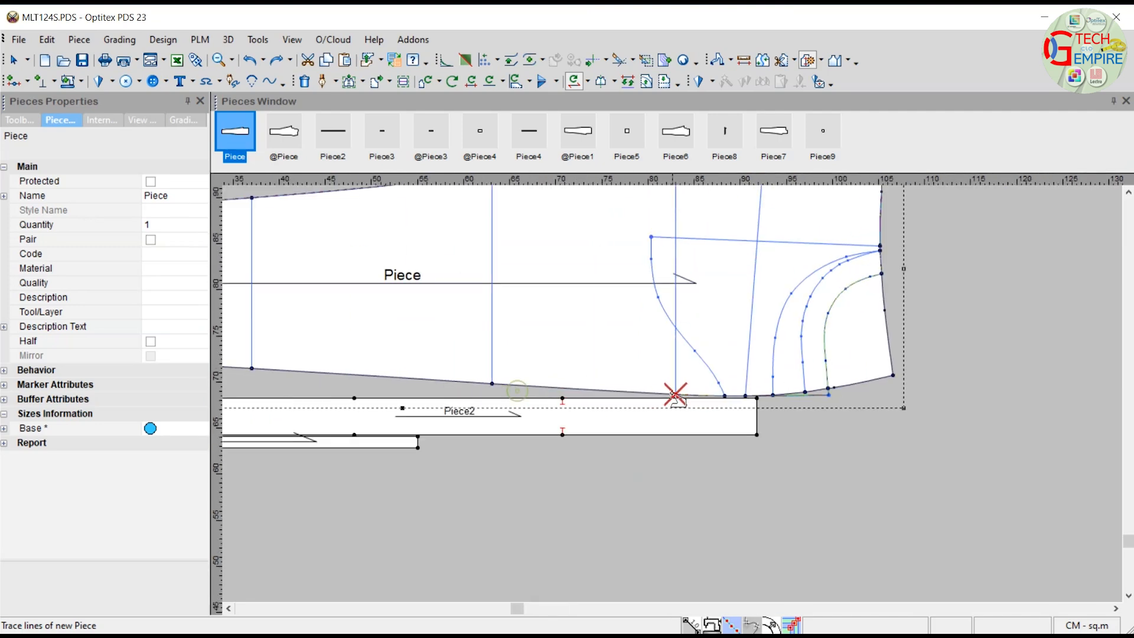
{"action": "left_click", "coordinate": [620, 393]}
{"action": "scroll", "coordinate": [669, 395], "scroll_direction": "down", "scroll_amount": 2}
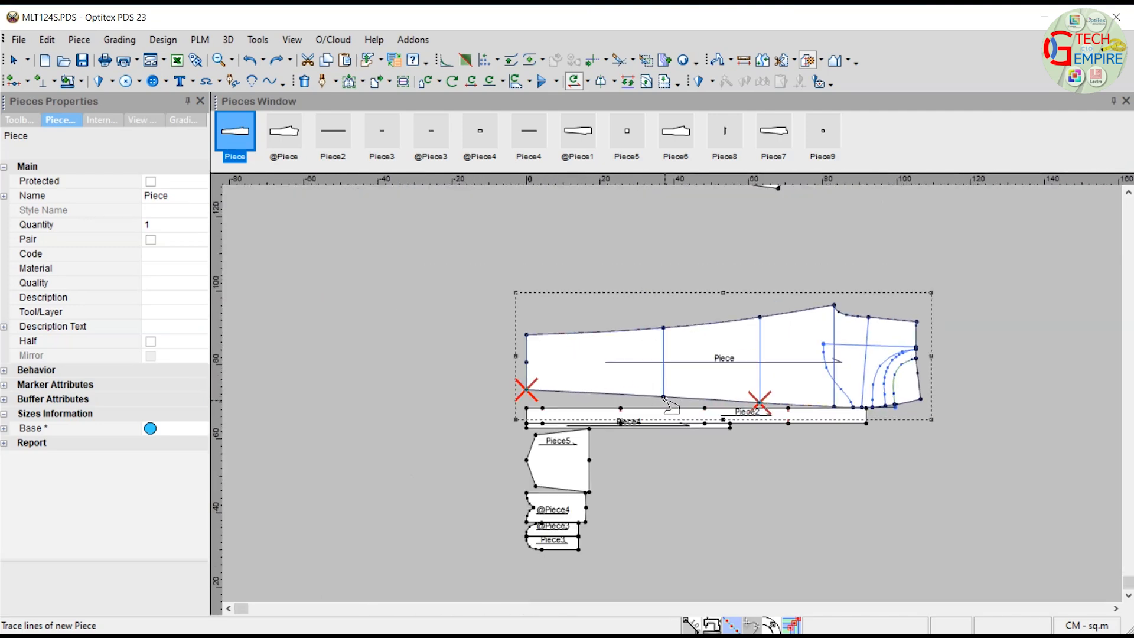
{"action": "left_click", "coordinate": [626, 394]}
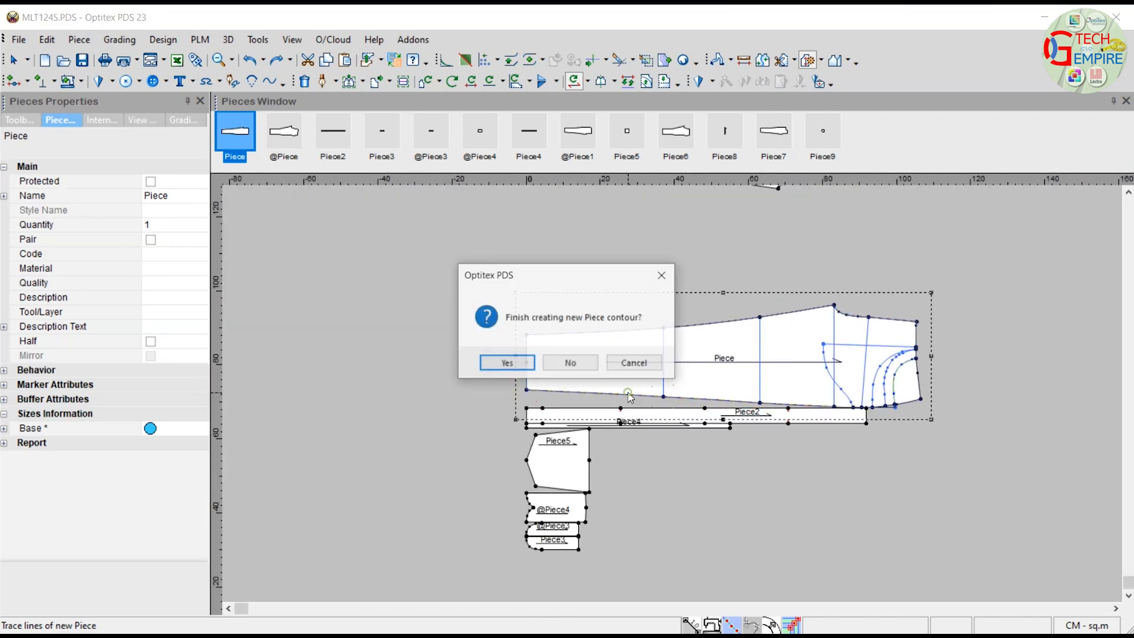
{"action": "left_click", "coordinate": [505, 358]}
{"action": "right_click", "coordinate": [742, 237]}
{"action": "left_click", "coordinate": [763, 244]}
{"action": "scroll", "coordinate": [765, 248], "scroll_direction": "down", "scroll_amount": 2}
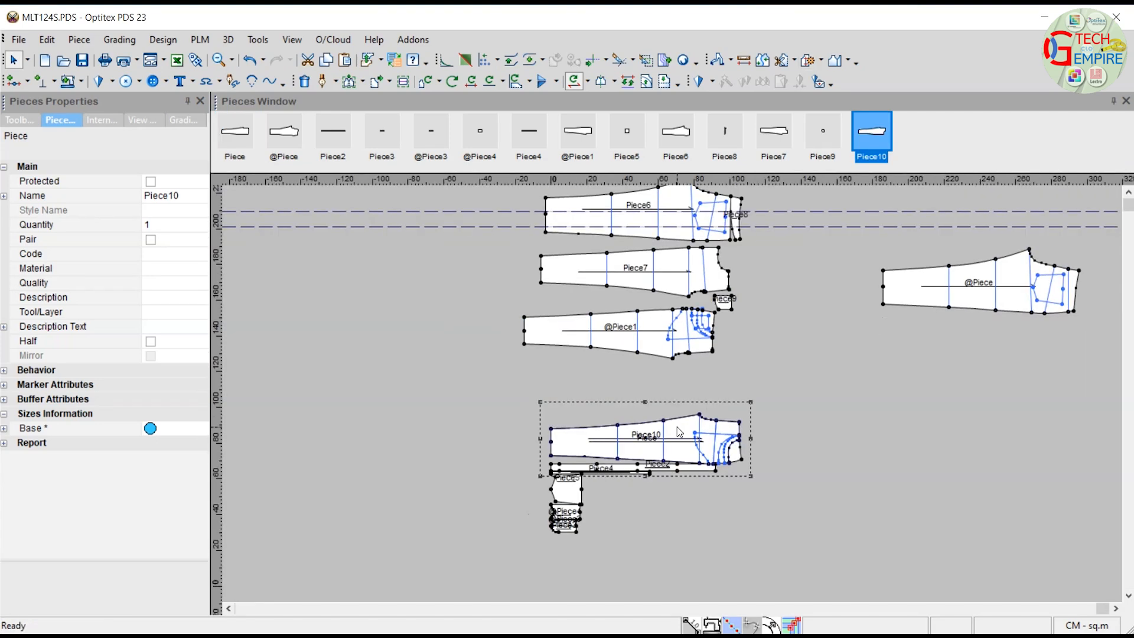
{"action": "key", "text": "space"}
{"action": "left_click_drag", "start_coordinate": [680, 439], "coordinate": [664, 382]}
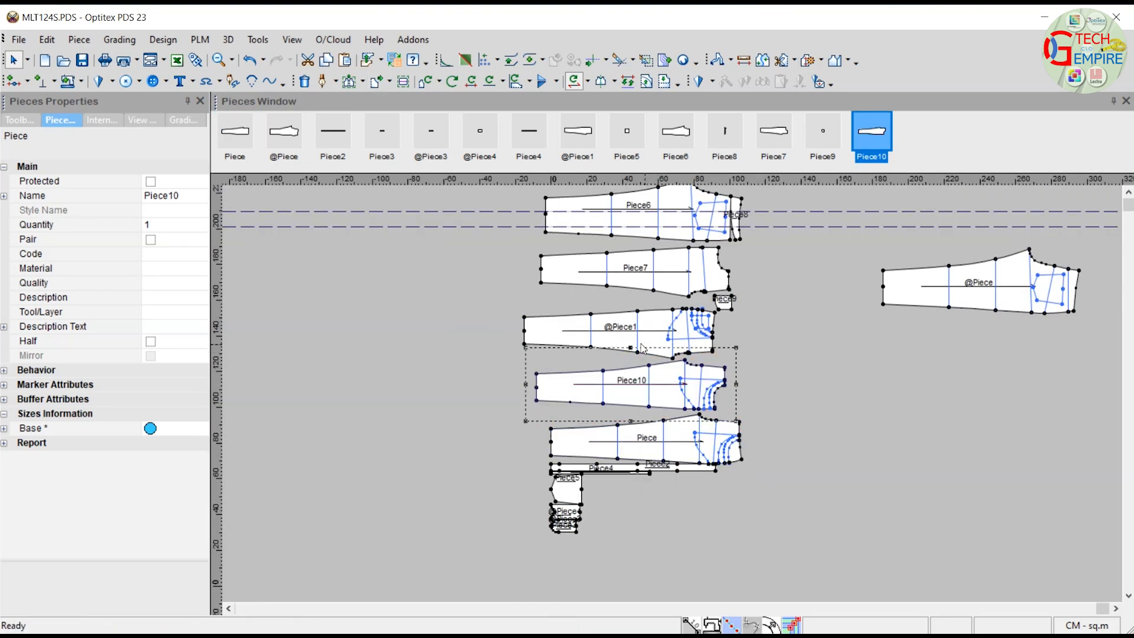
{"action": "left_click_drag", "start_coordinate": [622, 340], "coordinate": [927, 355]}
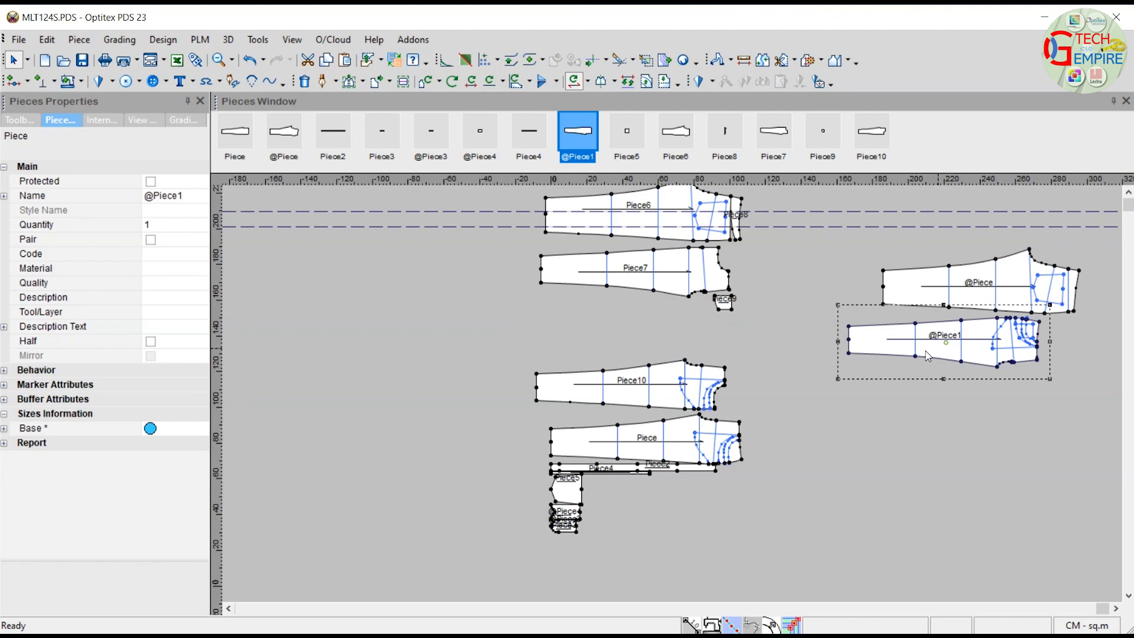
Step: Move Piece10 farther above Piece and place the small Piece9 beside Piece7's waist end
{"action": "left_click_drag", "start_coordinate": [681, 389], "coordinate": [695, 342]}
{"action": "left_click", "coordinate": [730, 306]}
{"action": "scroll", "coordinate": [676, 398], "scroll_direction": "up", "scroll_amount": 5}
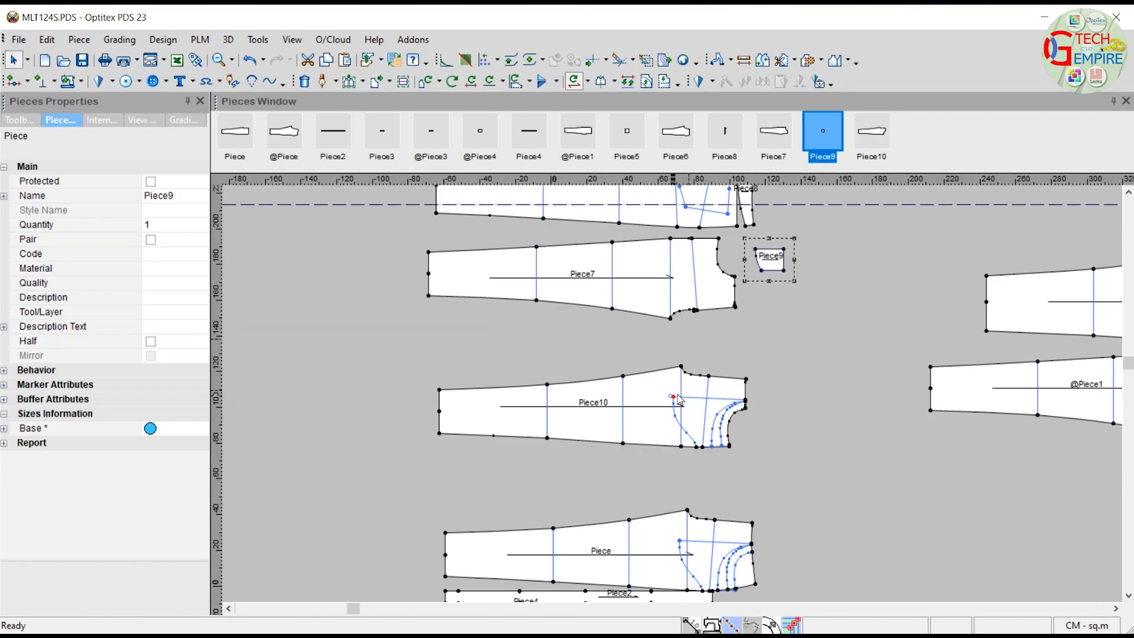
Step: Delete the pocket bag outline and the remaining internal pocket curves inside Piece10
{"action": "left_click", "coordinate": [699, 407]}
{"action": "key", "text": "Delete"}
{"action": "scroll", "coordinate": [694, 434], "scroll_direction": "up", "scroll_amount": 5}
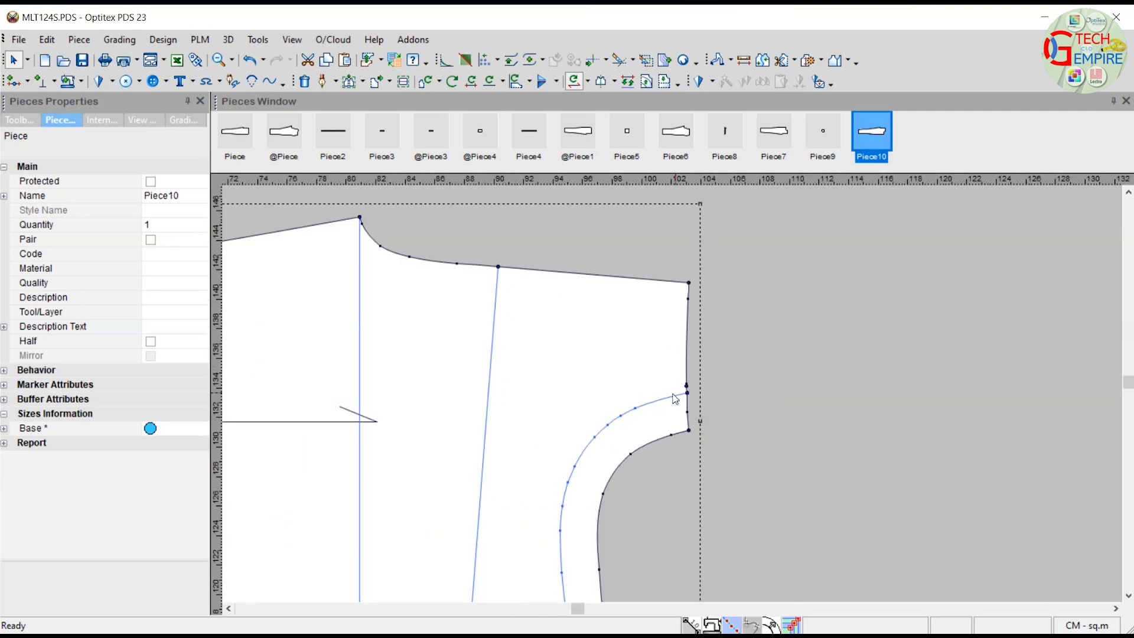
{"action": "left_click", "coordinate": [679, 395]}
{"action": "key", "text": "Delete"}
{"action": "scroll", "coordinate": [679, 395], "scroll_direction": "down", "scroll_amount": 4}
{"action": "scroll", "coordinate": [675, 398], "scroll_direction": "up", "scroll_amount": 2}
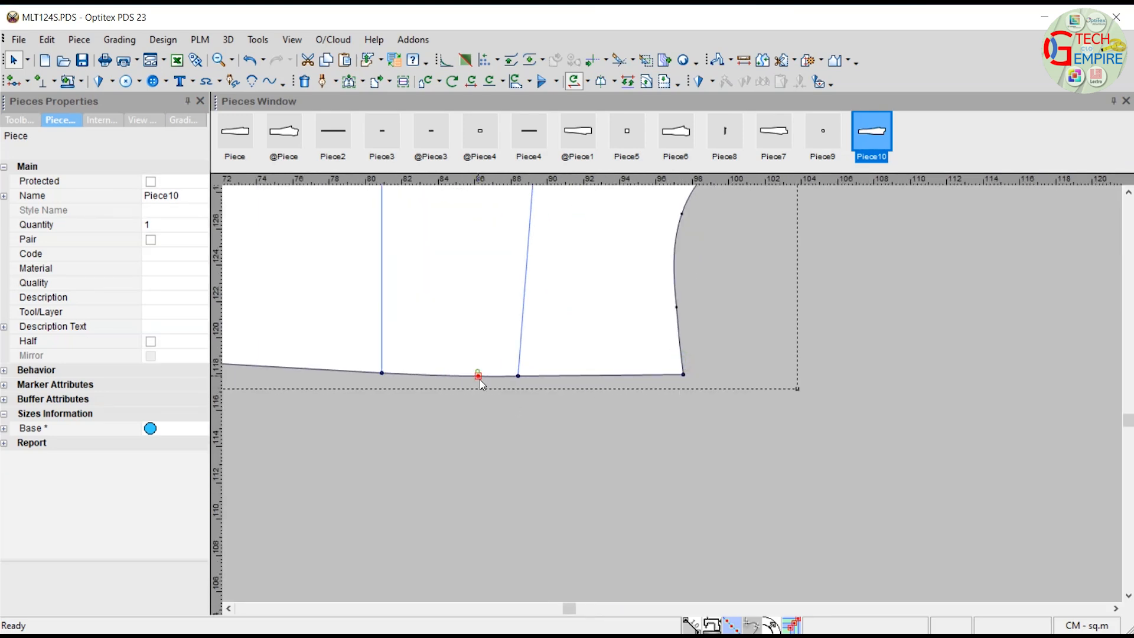
{"action": "scroll", "coordinate": [672, 387], "scroll_direction": "down", "scroll_amount": 3}
{"action": "scroll", "coordinate": [675, 398], "scroll_direction": "down", "scroll_amount": 2}
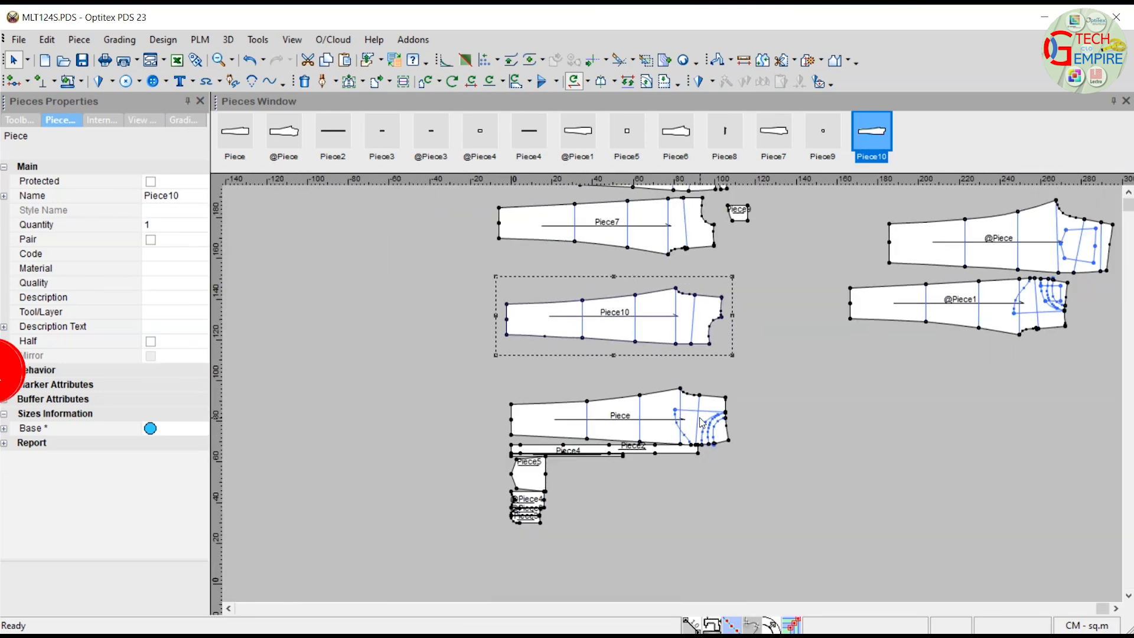
{"action": "scroll", "coordinate": [679, 392], "scroll_direction": "up", "scroll_amount": 4}
{"action": "scroll", "coordinate": [680, 391], "scroll_direction": "up", "scroll_amount": 3}
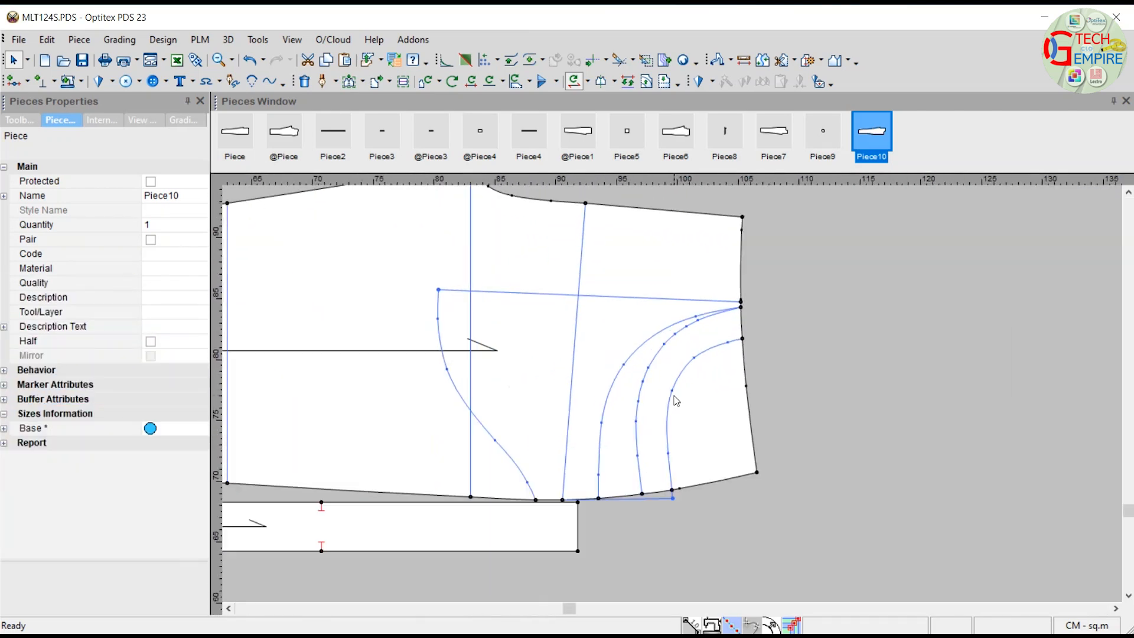
{"action": "key", "text": "ctrl+b"}
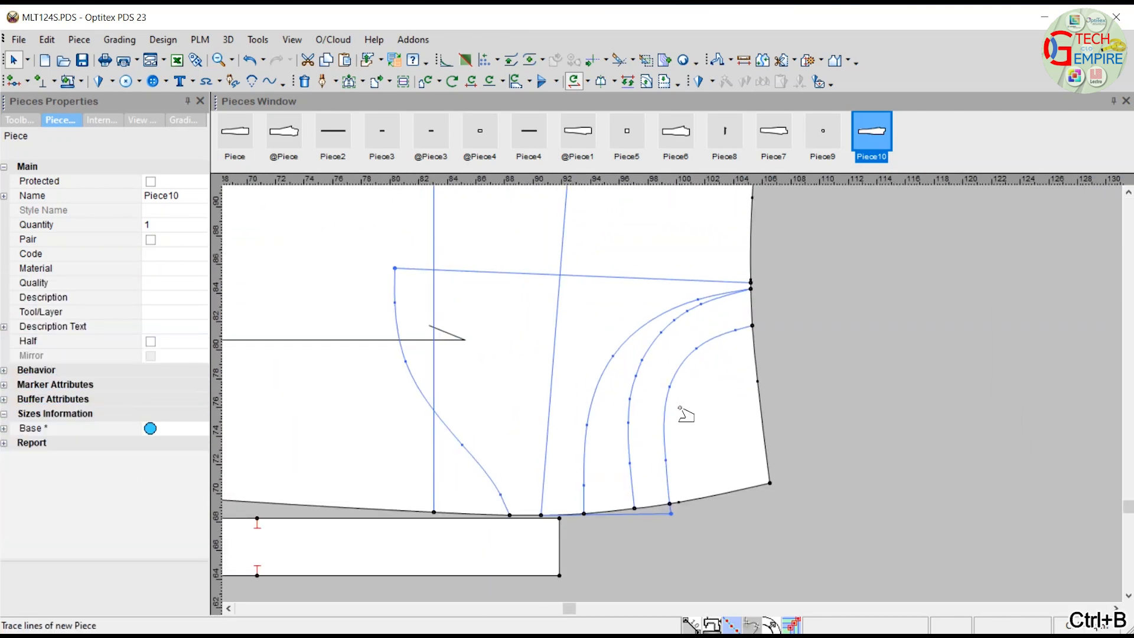
{"action": "scroll", "coordinate": [680, 378], "scroll_direction": "up", "scroll_amount": 2}
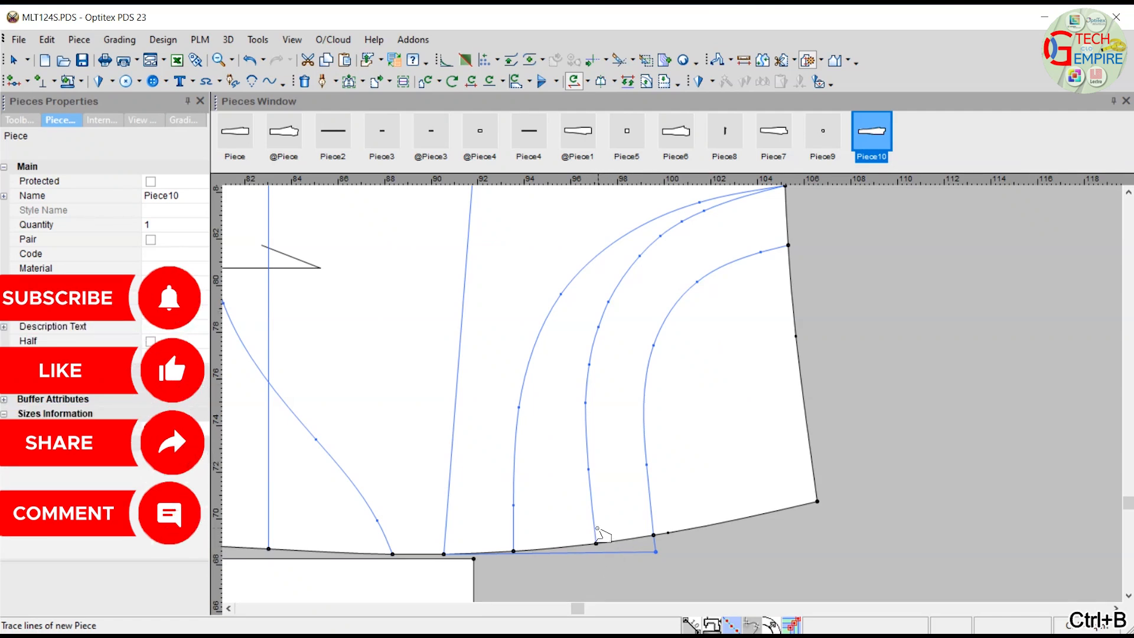
{"action": "right_click", "coordinate": [906, 349]}
{"action": "left_click", "coordinate": [942, 364]}
Step: Draw an internal line on Piece from the middle pocket curve's side seam end to the straight extension line below it
{"action": "scroll", "coordinate": [648, 490], "scroll_direction": "up", "scroll_amount": 3}
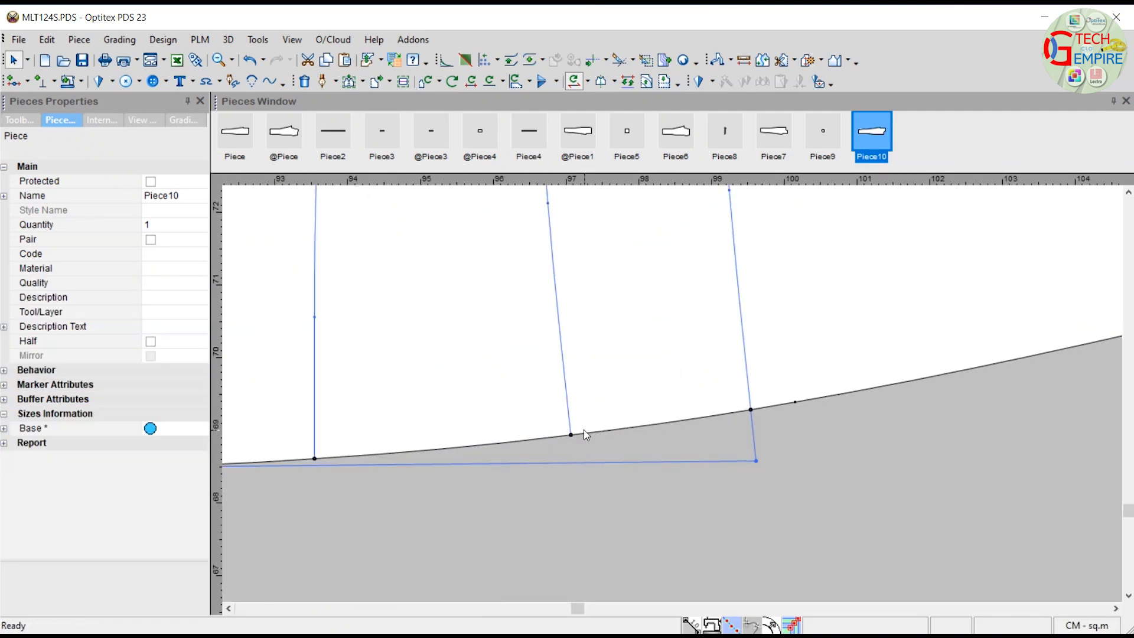
{"action": "key", "text": "ctrl+d"}
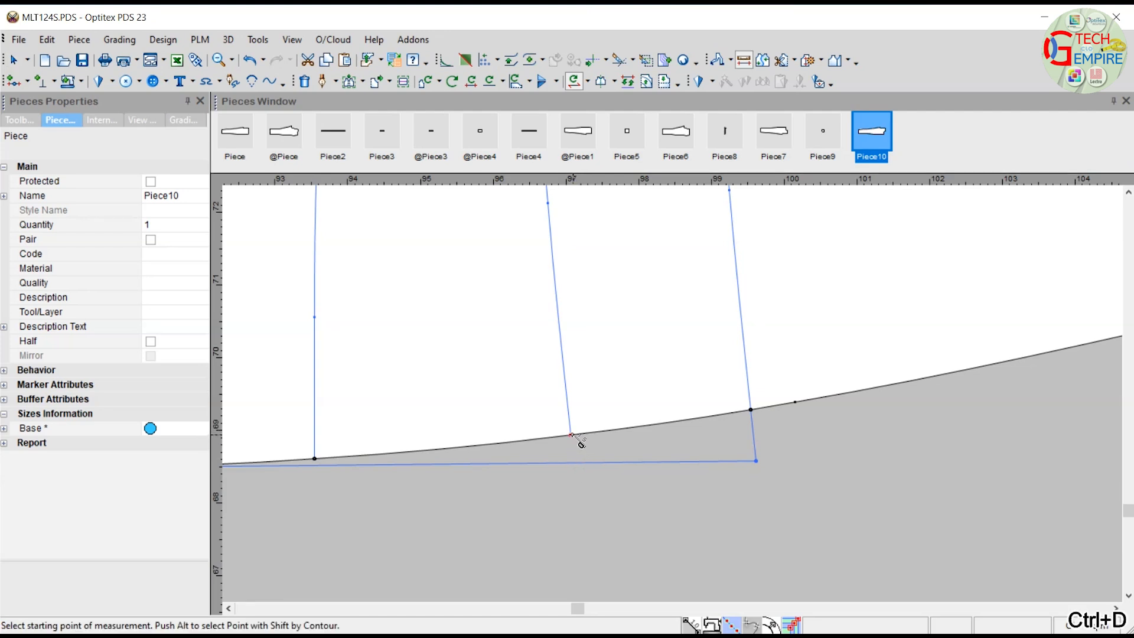
{"action": "left_click", "coordinate": [570, 436]}
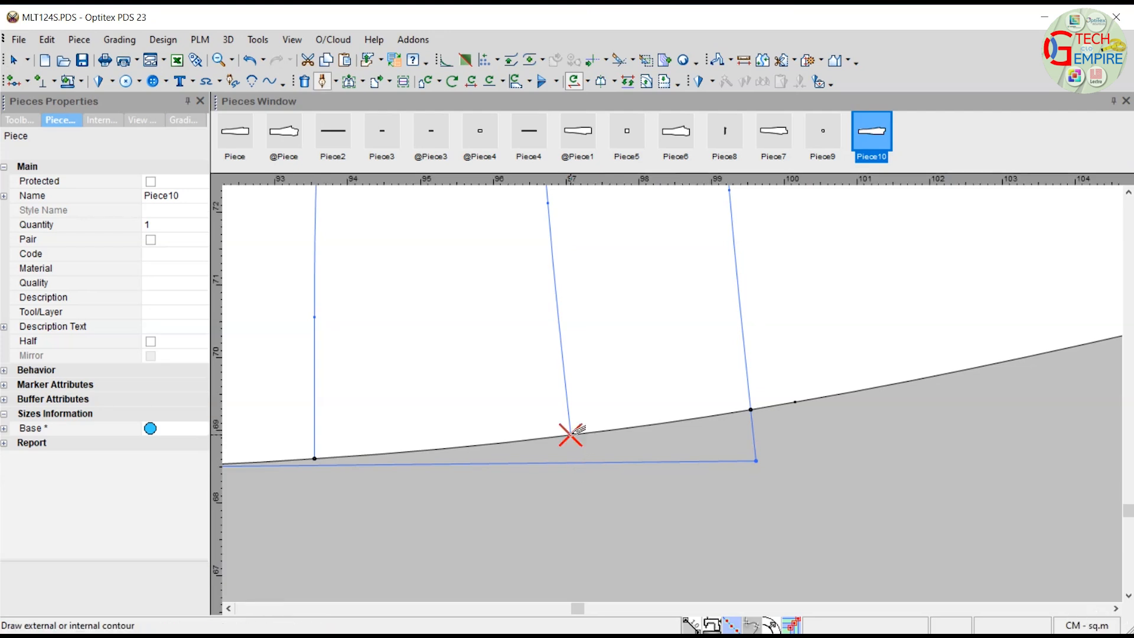
{"action": "left_click", "coordinate": [540, 421]}
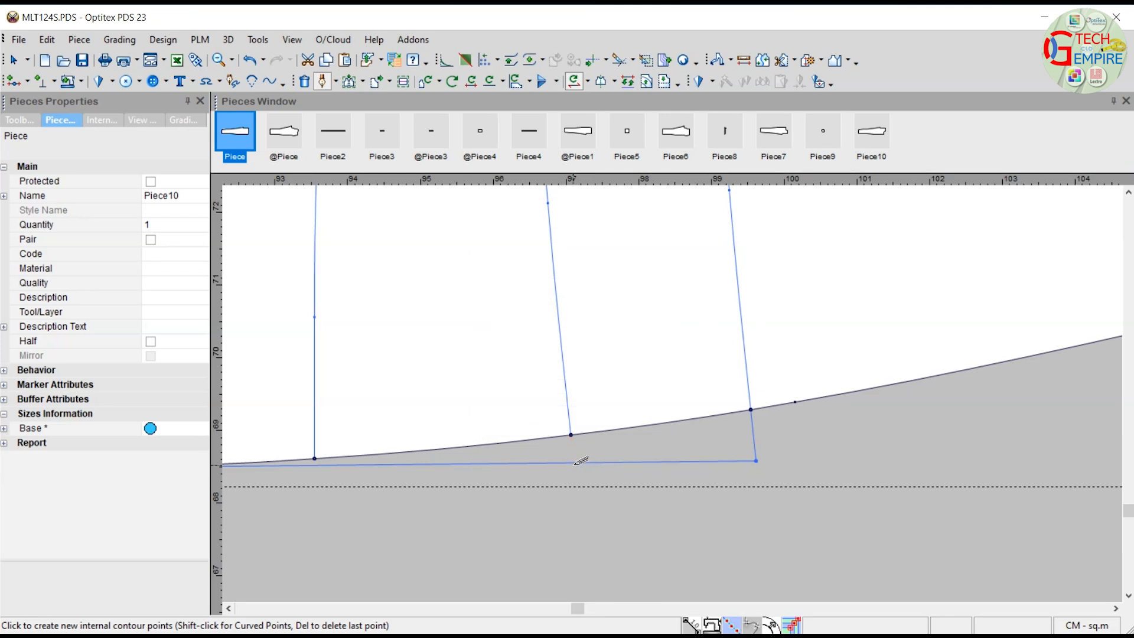
{"action": "scroll", "coordinate": [580, 461], "scroll_direction": "up", "scroll_amount": 4}
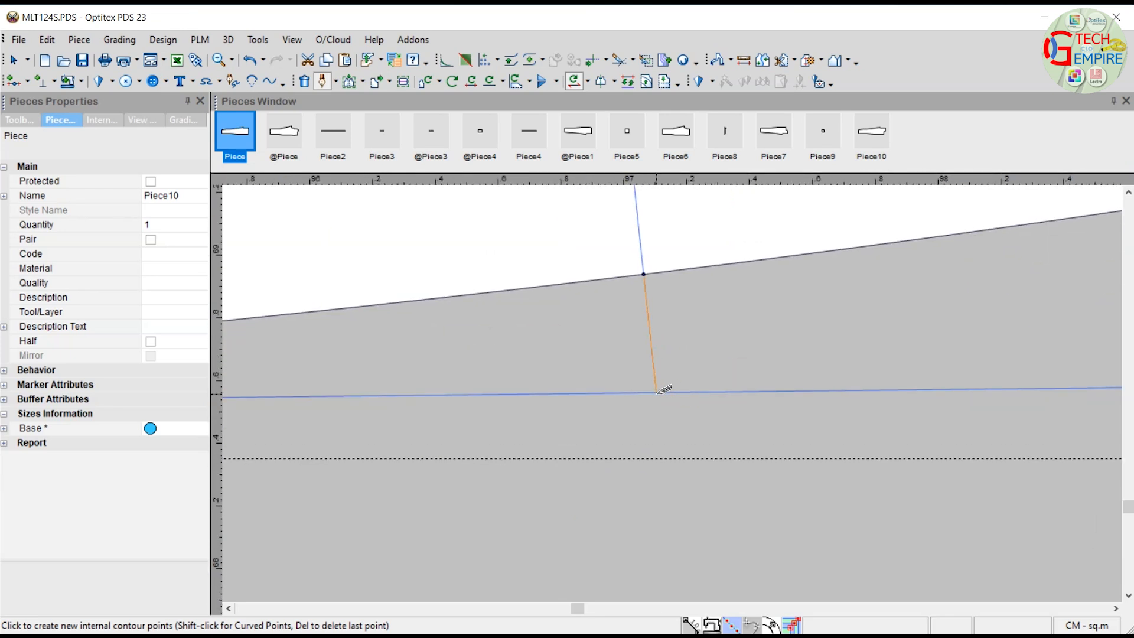
{"action": "left_click", "coordinate": [655, 392]}
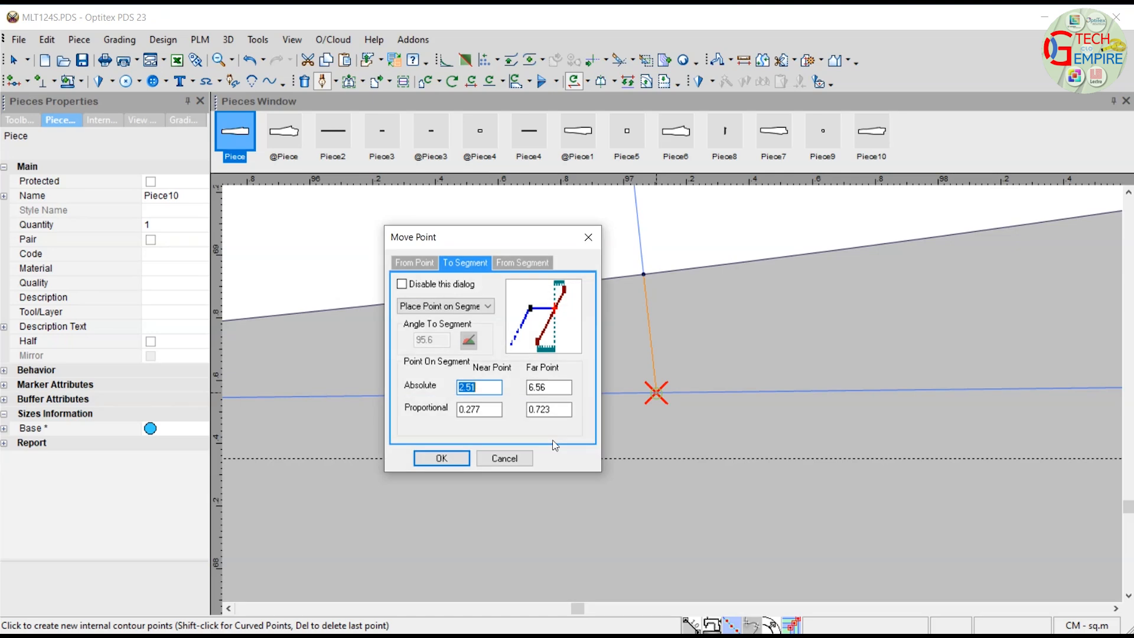
{"action": "left_click", "coordinate": [435, 456]}
{"action": "scroll", "coordinate": [679, 324], "scroll_direction": "down", "scroll_amount": 2}
{"action": "right_click", "coordinate": [898, 314]}
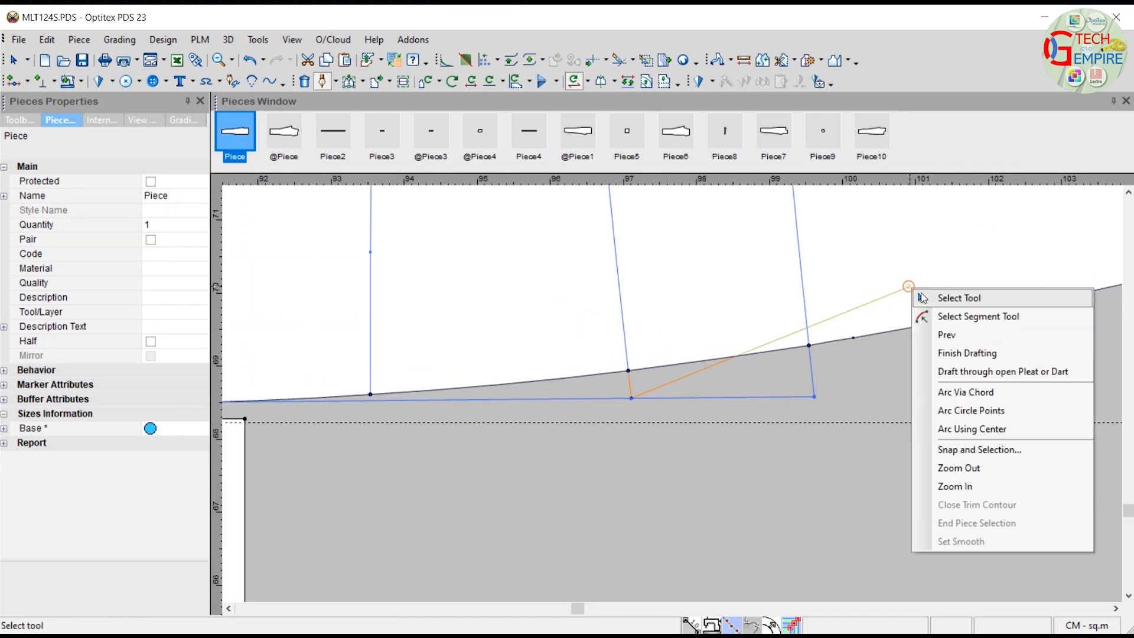
{"action": "left_click", "coordinate": [936, 296]}
{"action": "scroll", "coordinate": [724, 434], "scroll_direction": "down", "scroll_amount": 3}
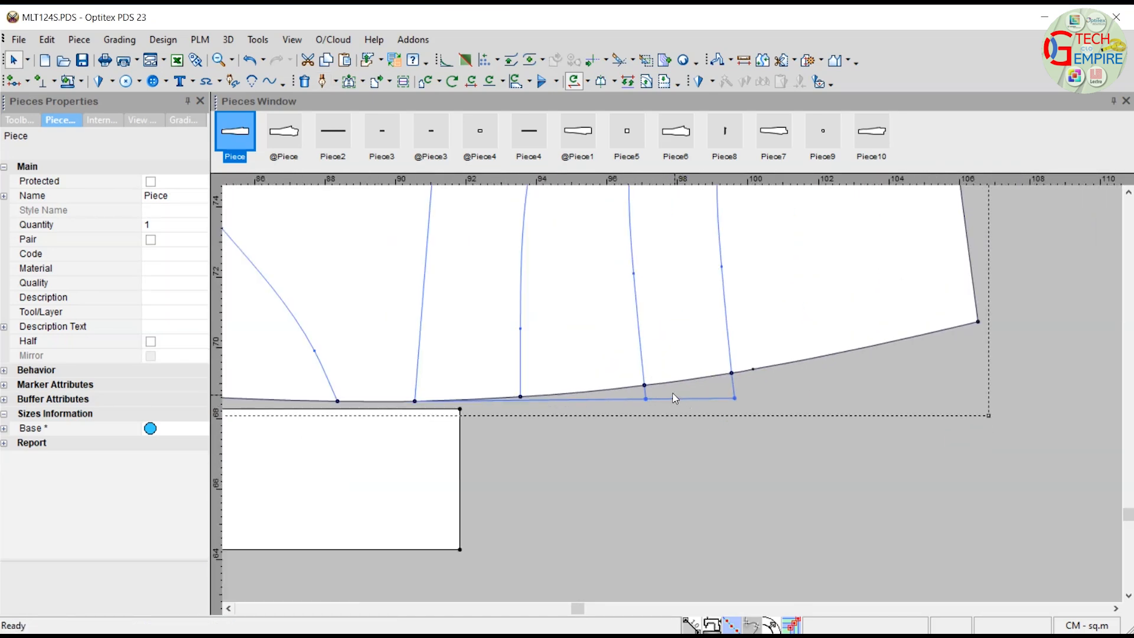
Step: Start tracing a new piece from Piece along the pocket opening curve, extension line, short joining line and middle pocket curve
{"action": "scroll", "coordinate": [679, 401], "scroll_direction": "down", "scroll_amount": 4}
{"action": "key", "text": "ctrl+b"}
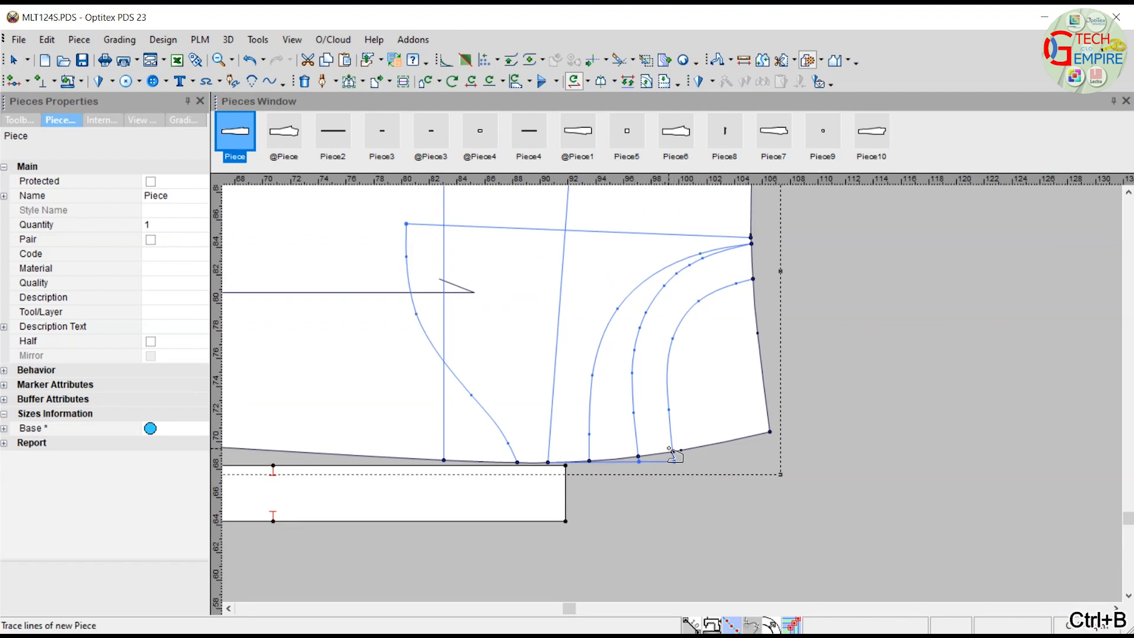
{"action": "scroll", "coordinate": [673, 451], "scroll_direction": "up", "scroll_amount": 4}
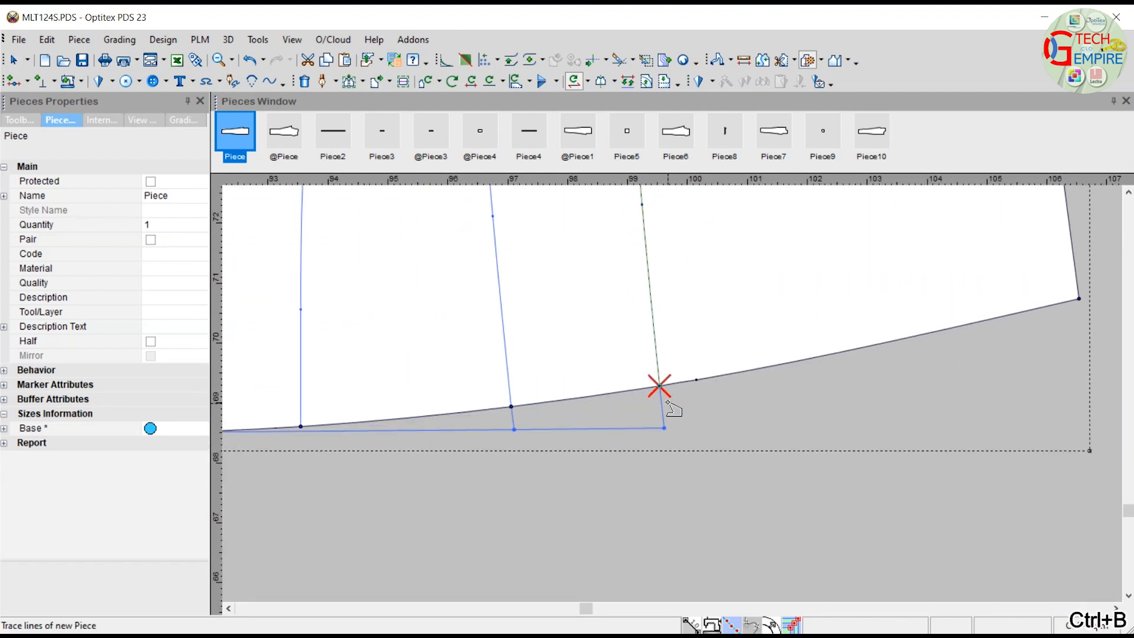
{"action": "left_click", "coordinate": [661, 415]}
{"action": "left_click", "coordinate": [618, 428]}
{"action": "left_click", "coordinate": [513, 417]}
{"action": "left_click", "coordinate": [508, 381]}
{"action": "scroll", "coordinate": [532, 316], "scroll_direction": "down", "scroll_amount": 4}
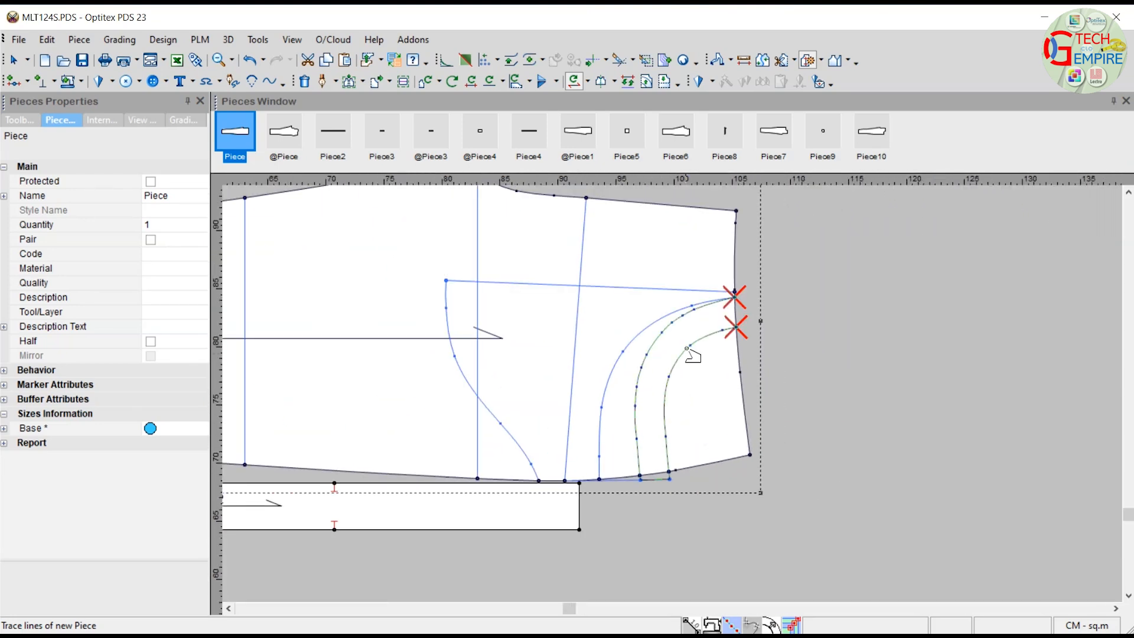
Step: Add the waistline segment between the two traced pocket curves to close the contour, and finish creating the new piece
{"action": "scroll", "coordinate": [712, 338], "scroll_direction": "up", "scroll_amount": 2}
{"action": "scroll", "coordinate": [693, 392], "scroll_direction": "up", "scroll_amount": 2}
{"action": "left_click", "coordinate": [727, 299]}
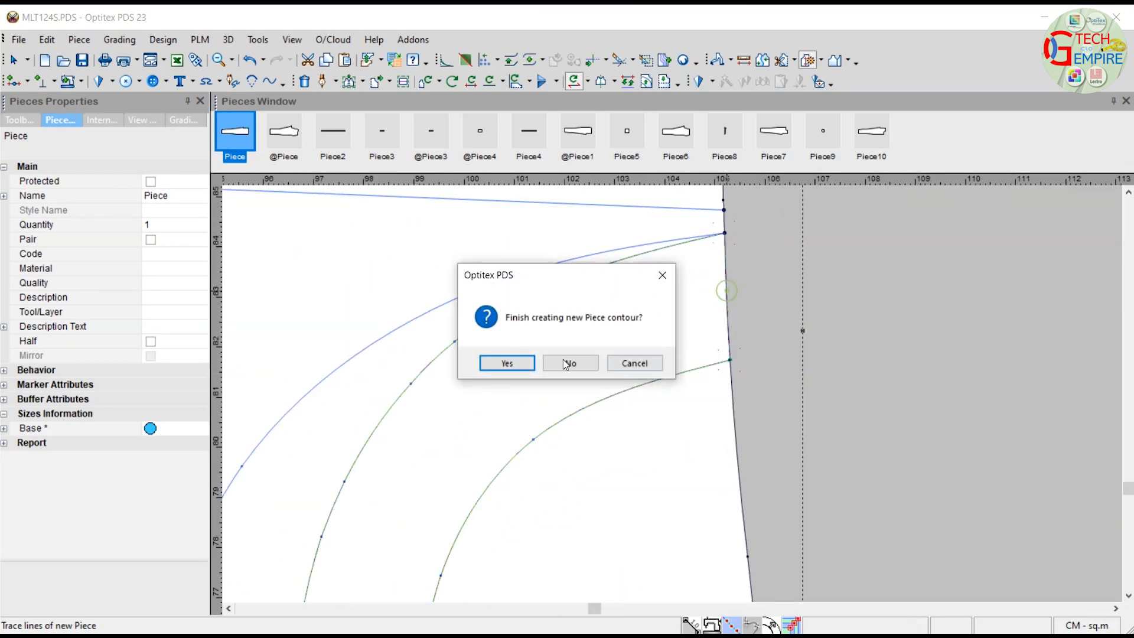
{"action": "left_click", "coordinate": [508, 365]}
{"action": "scroll", "coordinate": [703, 402], "scroll_direction": "down", "scroll_amount": 5}
{"action": "right_click", "coordinate": [798, 330]}
{"action": "left_click", "coordinate": [828, 350]}
{"action": "scroll", "coordinate": [674, 398], "scroll_direction": "down", "scroll_amount": 4}
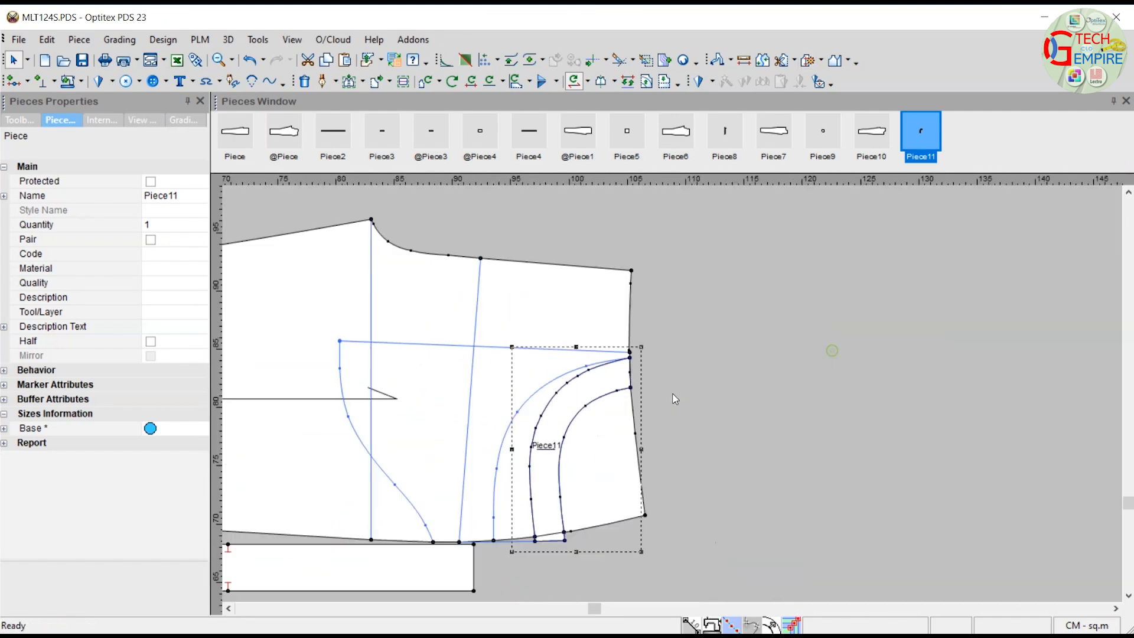
Step: Move Piece11 clear of the front panel and remove the extra contour point near its lower corner
{"action": "key", "text": "space"}
{"action": "scroll", "coordinate": [698, 405], "scroll_direction": "down", "scroll_amount": 2}
{"action": "left_click", "coordinate": [760, 366]}
{"action": "scroll", "coordinate": [710, 405], "scroll_direction": "up", "scroll_amount": 6}
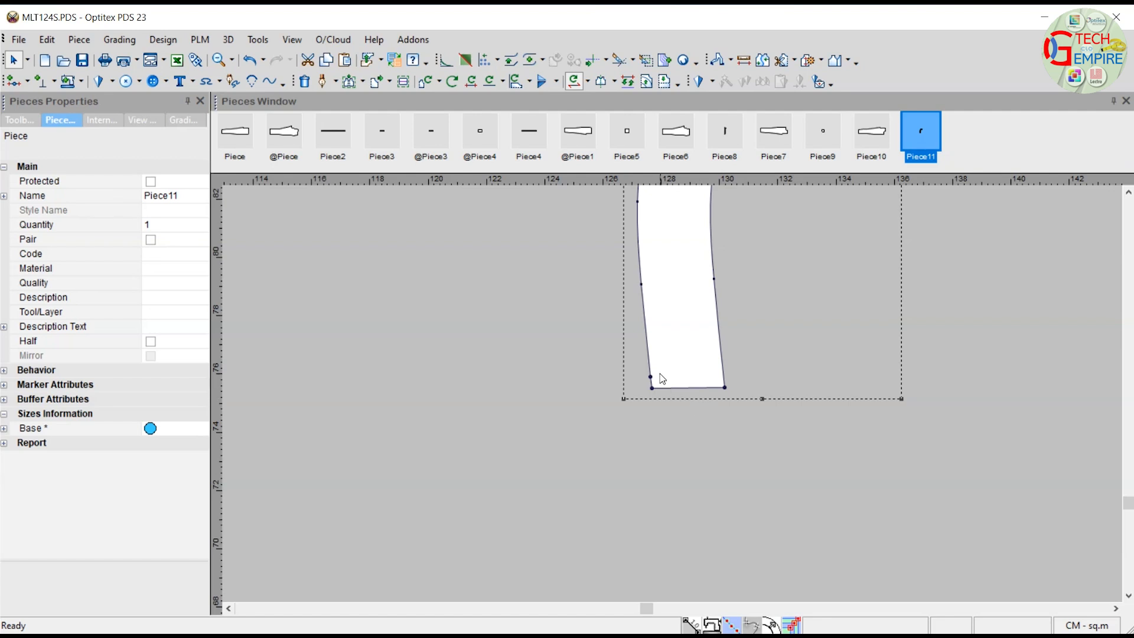
{"action": "scroll", "coordinate": [549, 392], "scroll_direction": "down", "scroll_amount": 4}
Step: Start tracing another piece from Piece along the side seam segments below the waist and the outermost pocket curve
{"action": "scroll", "coordinate": [685, 422], "scroll_direction": "up", "scroll_amount": 3}
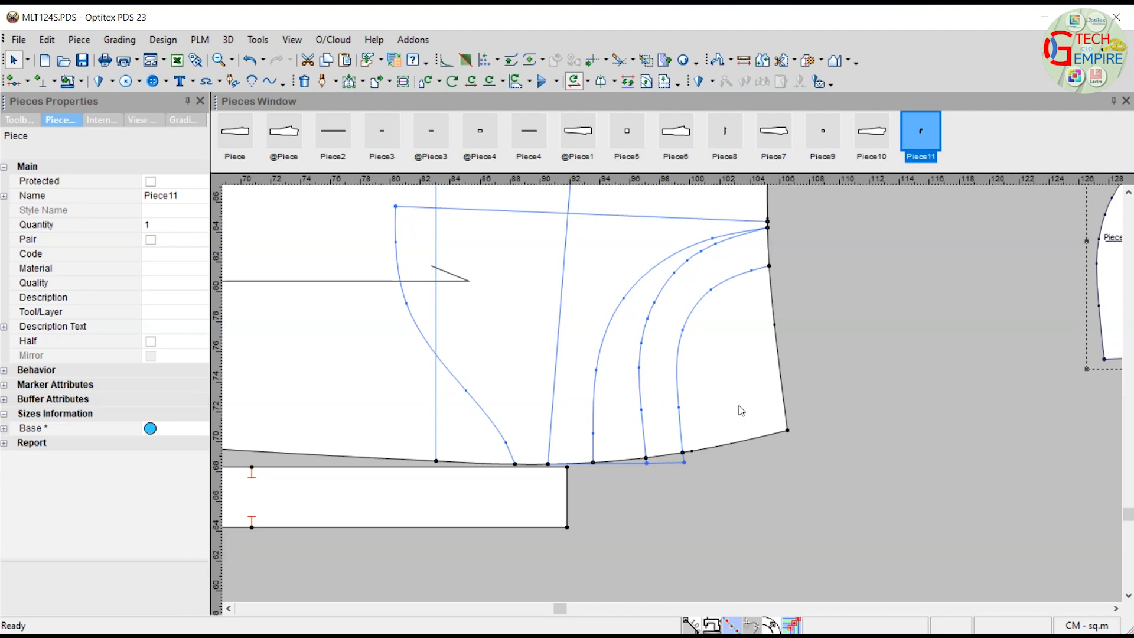
{"action": "key", "text": "ctrl+b"}
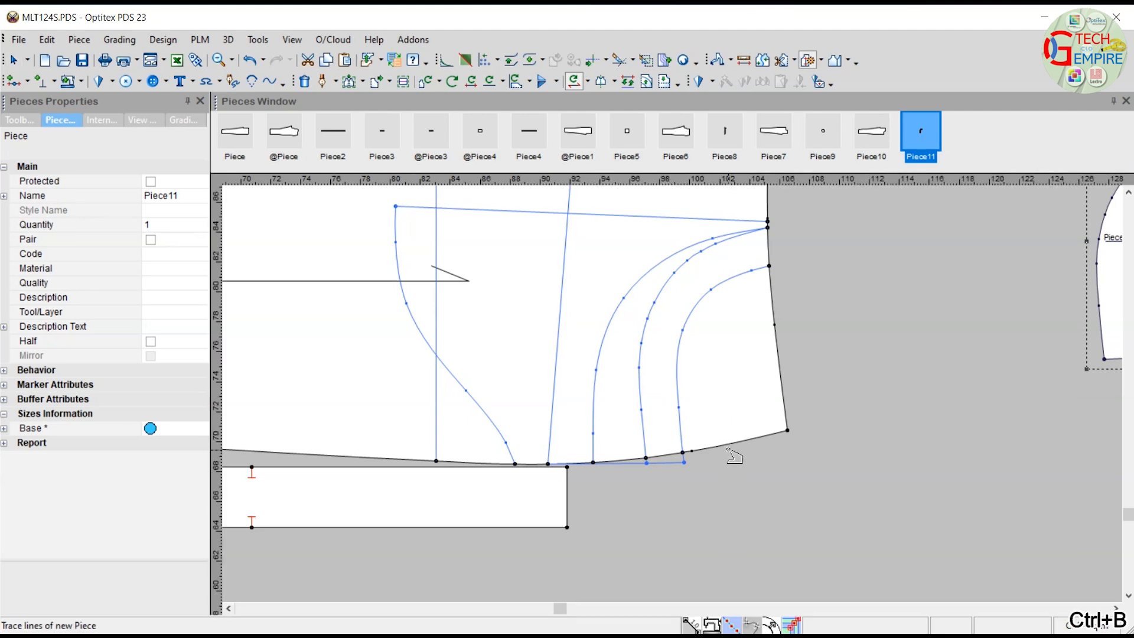
{"action": "left_click", "coordinate": [726, 442]}
{"action": "scroll", "coordinate": [692, 451], "scroll_direction": "up", "scroll_amount": 2}
{"action": "scroll", "coordinate": [674, 394], "scroll_direction": "up", "scroll_amount": 2}
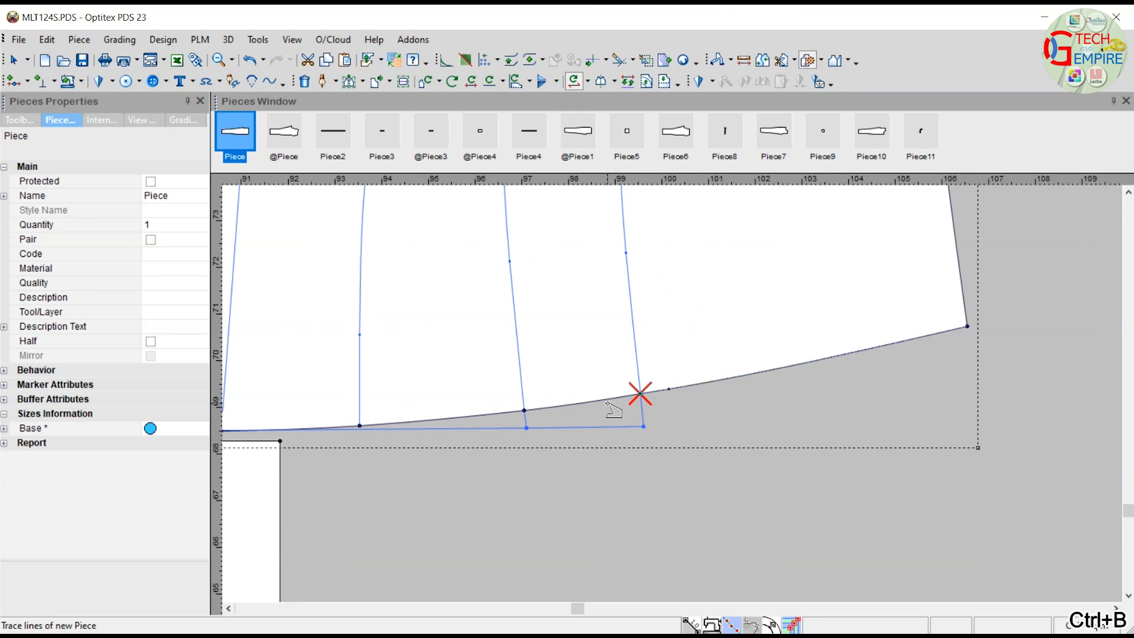
{"action": "left_click", "coordinate": [600, 400]}
{"action": "left_click", "coordinate": [500, 410]}
{"action": "left_click", "coordinate": [360, 376]}
{"action": "scroll", "coordinate": [425, 353], "scroll_direction": "down", "scroll_amount": 4}
{"action": "scroll", "coordinate": [760, 258], "scroll_direction": "up", "scroll_amount": 3}
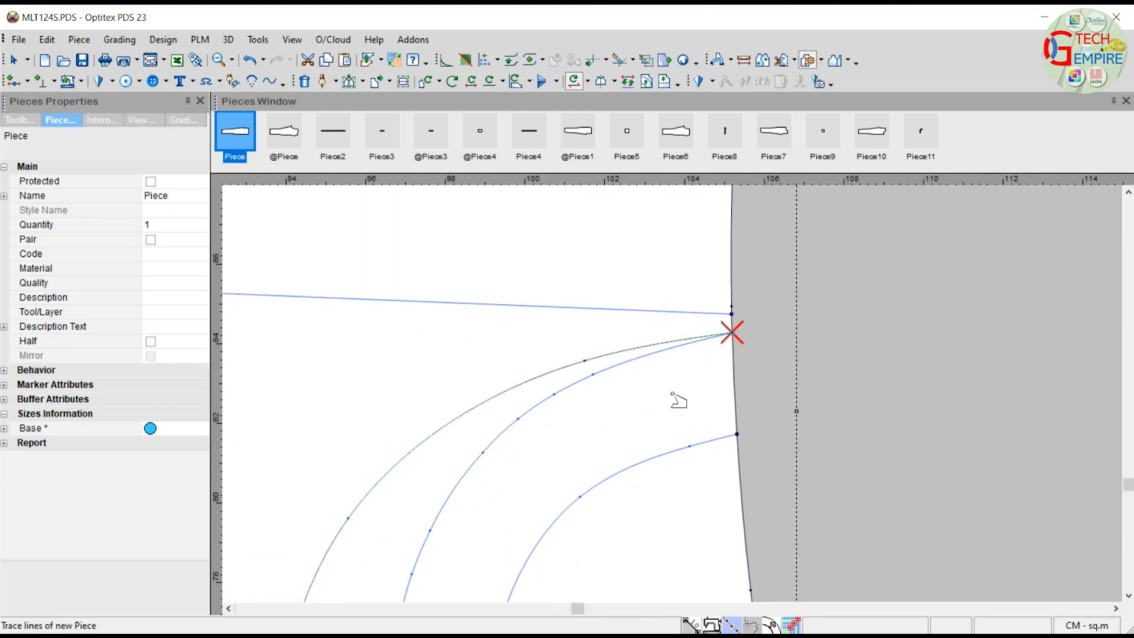
Step: Add Piece's waistline segments up to the side seam to close the contour, and finish creating the new piece
{"action": "scroll", "coordinate": [678, 400], "scroll_direction": "down", "scroll_amount": 1}
{"action": "left_click", "coordinate": [655, 537]}
{"action": "scroll", "coordinate": [673, 440], "scroll_direction": "up", "scroll_amount": 1}
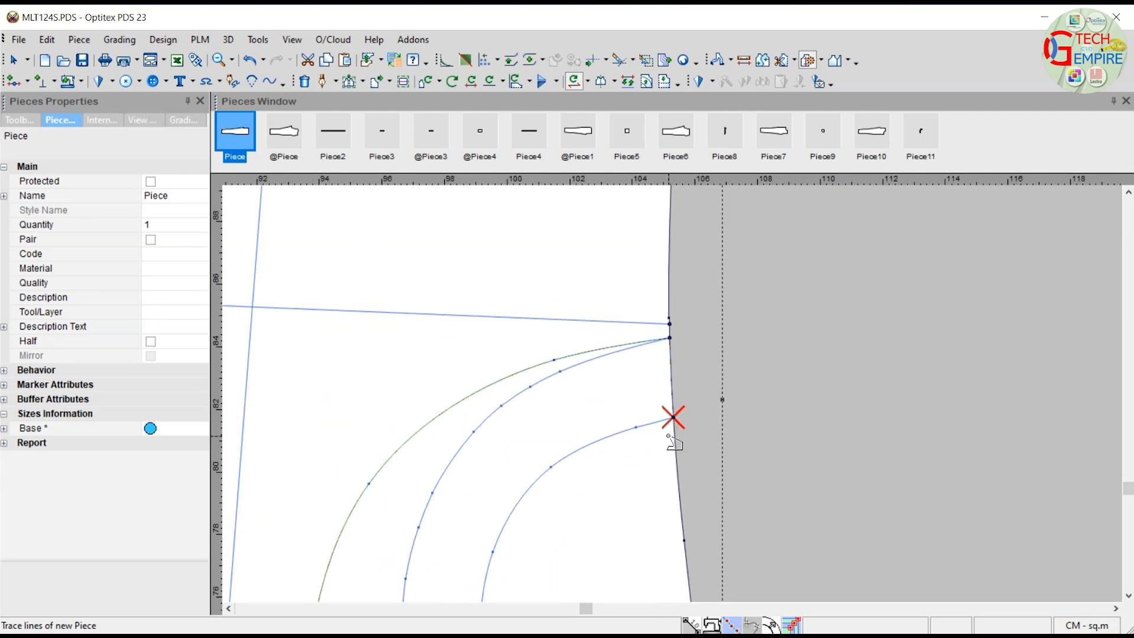
{"action": "scroll", "coordinate": [667, 471], "scroll_direction": "down", "scroll_amount": 1}
{"action": "left_click", "coordinate": [687, 394]}
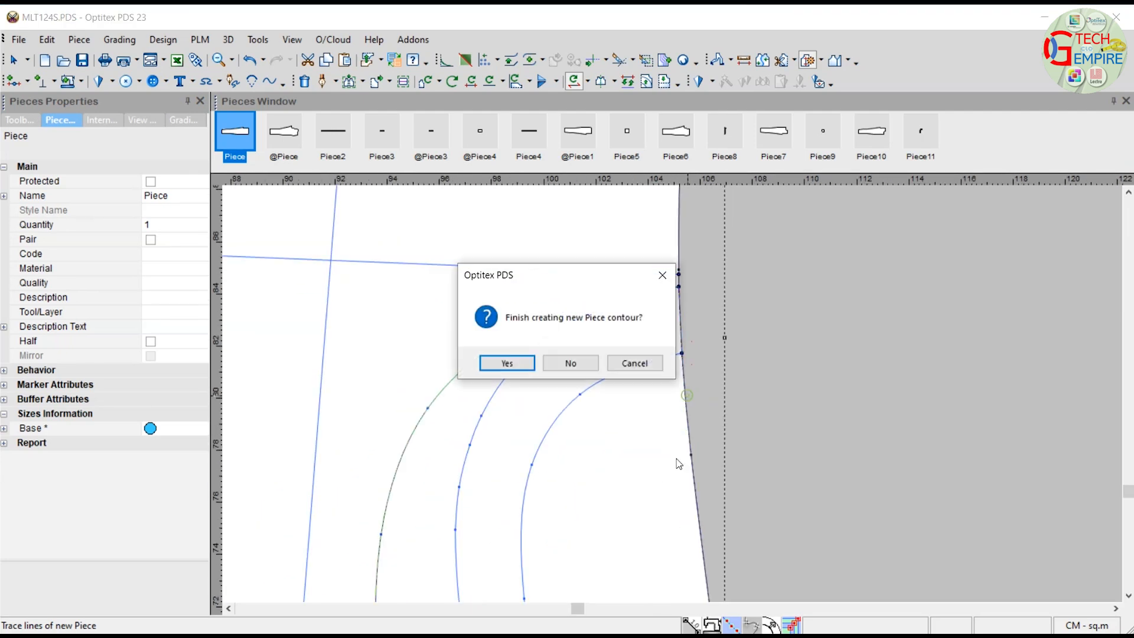
{"action": "left_click", "coordinate": [507, 363]}
{"action": "right_click", "coordinate": [733, 326]}
{"action": "left_click", "coordinate": [767, 339]}
Step: Move Piece12 beside Piece11, then delete its internal middle pocket curve and the curve's leftover side seam point
{"action": "left_click_drag", "start_coordinate": [597, 407], "coordinate": [861, 334]}
{"action": "scroll", "coordinate": [675, 398], "scroll_direction": "up", "scroll_amount": 3}
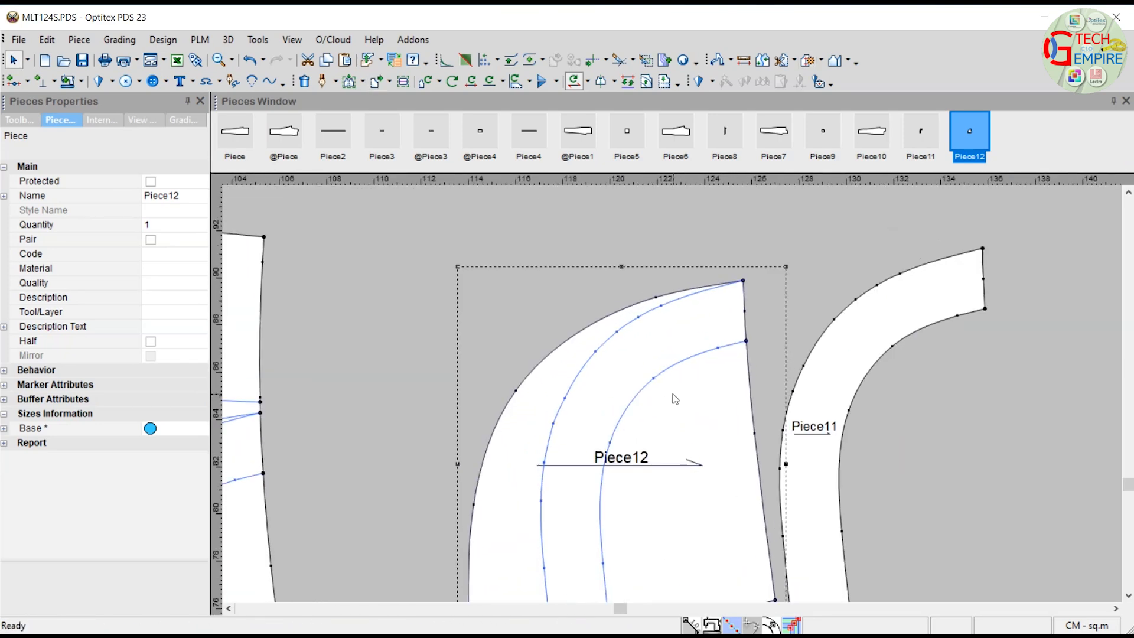
{"action": "left_click", "coordinate": [577, 370]}
{"action": "key", "text": "Delete"}
{"action": "scroll", "coordinate": [675, 399], "scroll_direction": "down", "scroll_amount": 3}
{"action": "scroll", "coordinate": [667, 443], "scroll_direction": "up", "scroll_amount": 2}
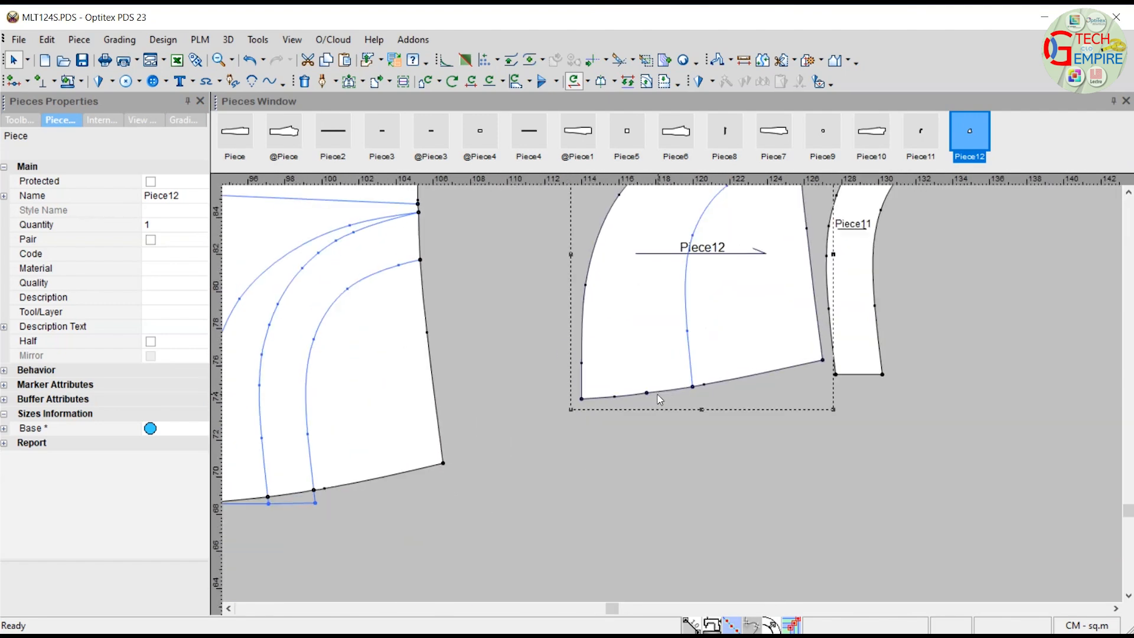
{"action": "scroll", "coordinate": [710, 395], "scroll_direction": "up", "scroll_amount": 1}
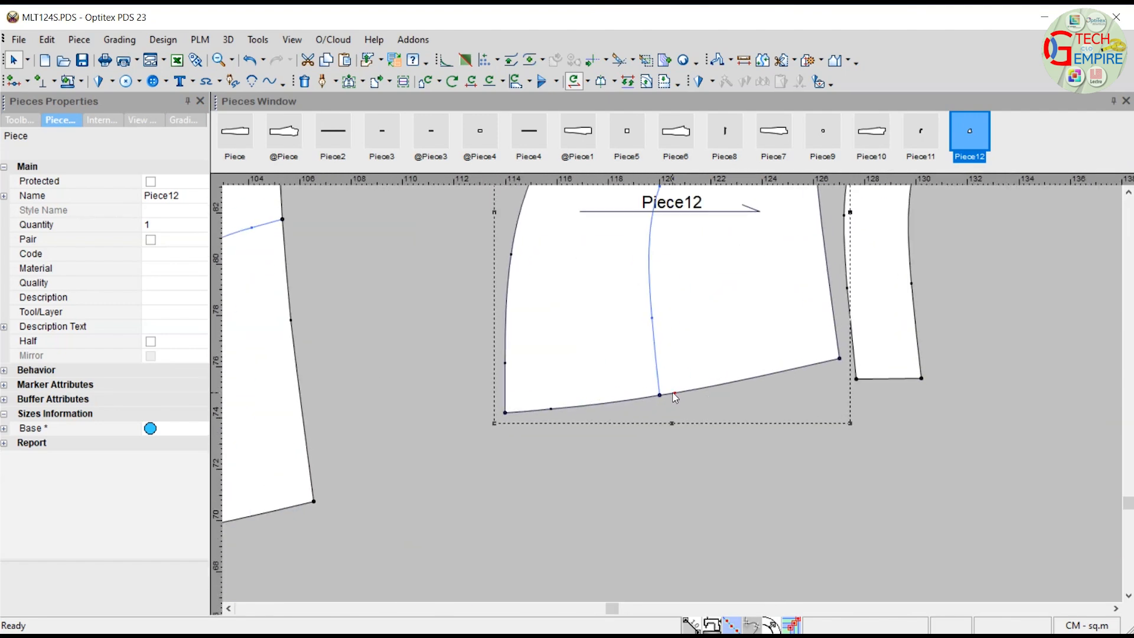
Step: Add notches on Piece12's side seam and waistline at both ends of the remaining pocket opening curve
{"action": "key", "text": "n"}
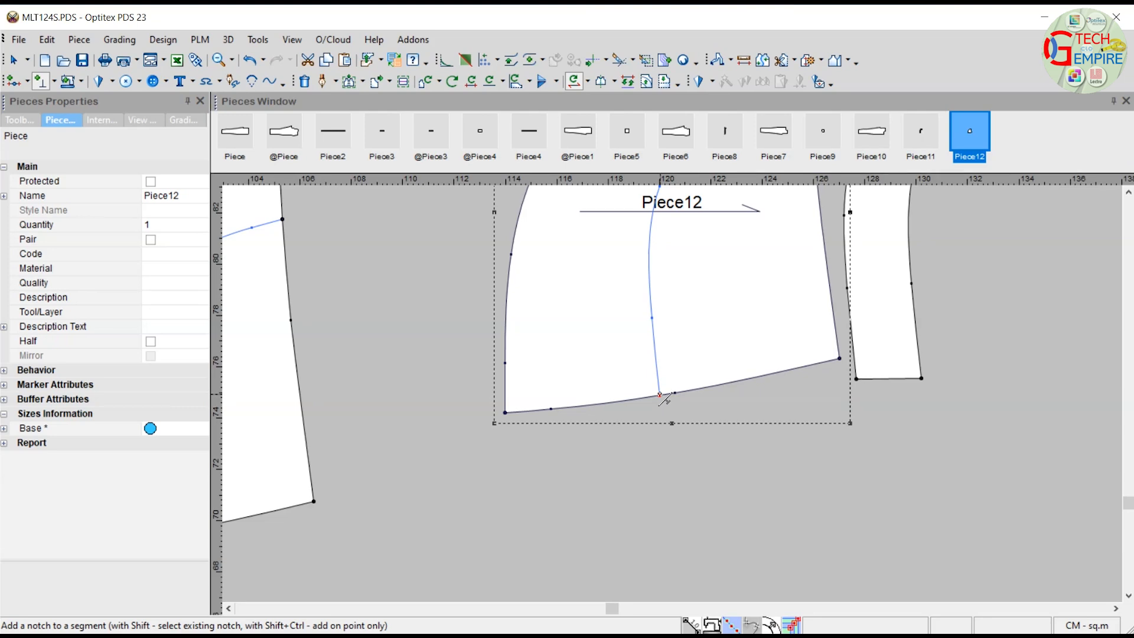
{"action": "left_click", "coordinate": [664, 399]}
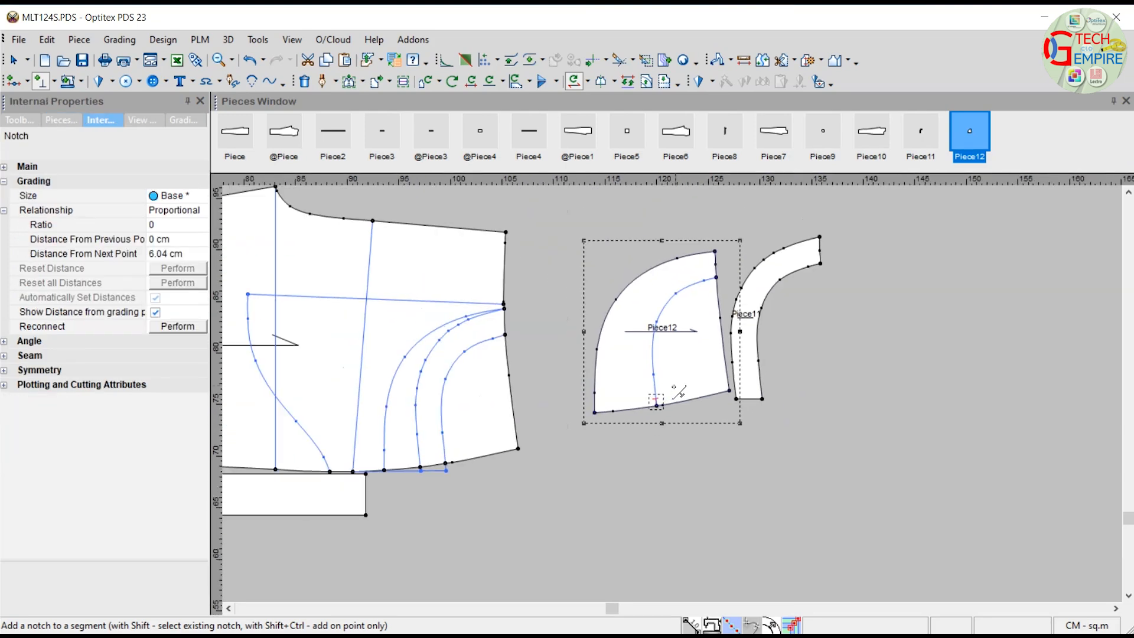
{"action": "scroll", "coordinate": [673, 400], "scroll_direction": "up", "scroll_amount": 4}
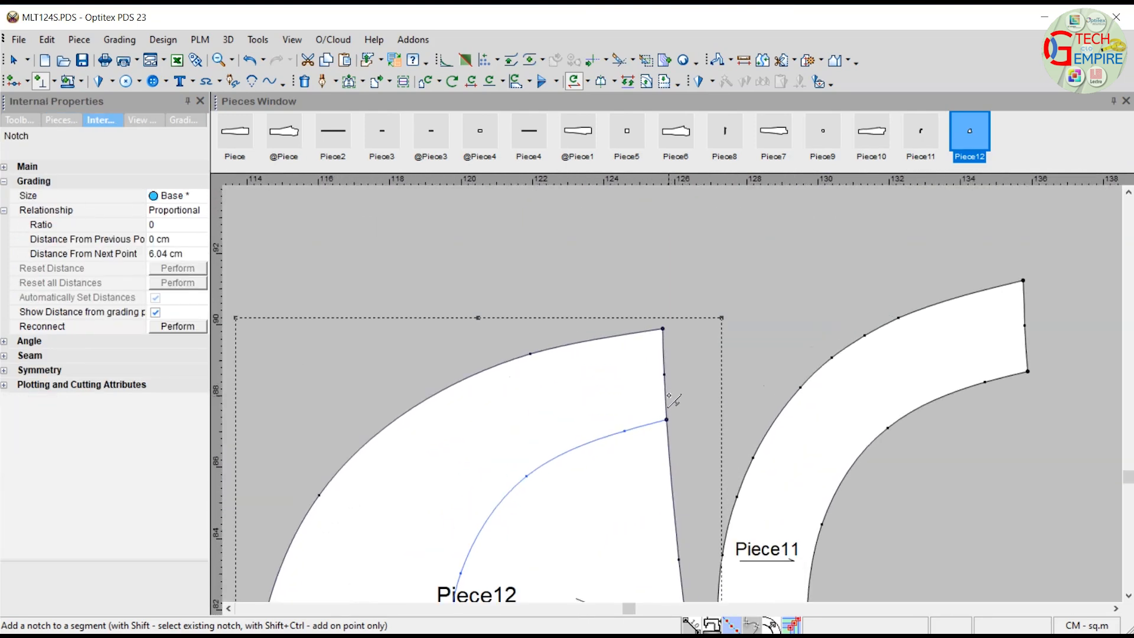
{"action": "left_click", "coordinate": [667, 420]}
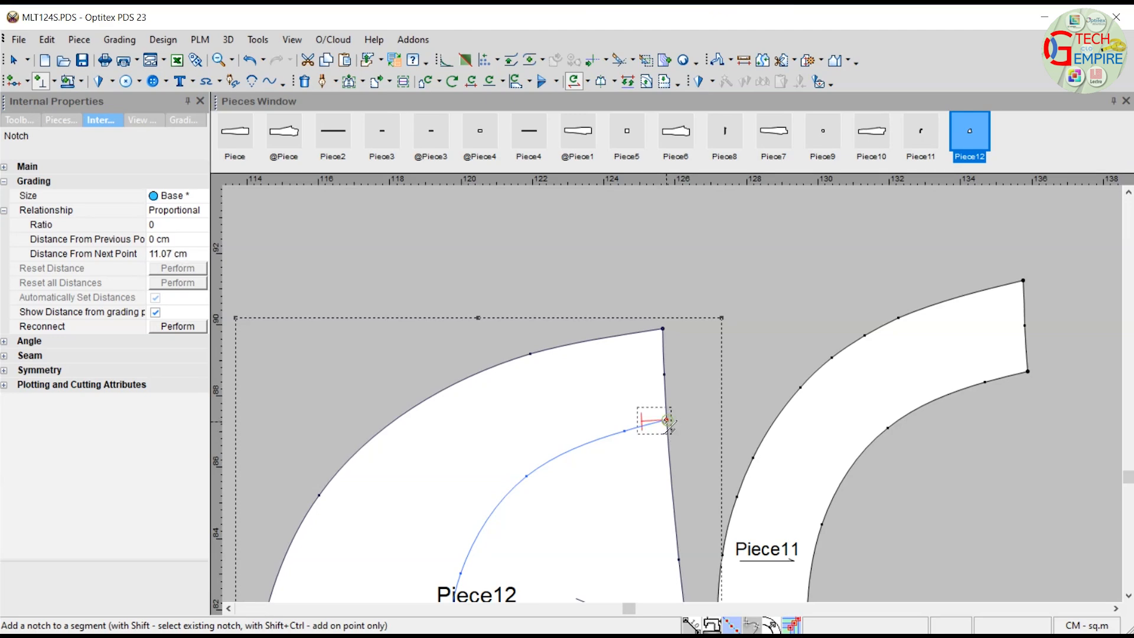
{"action": "right_click", "coordinate": [733, 271]}
{"action": "left_click", "coordinate": [776, 286]}
{"action": "scroll", "coordinate": [675, 398], "scroll_direction": "down", "scroll_amount": 2}
{"action": "scroll", "coordinate": [572, 496], "scroll_direction": "down", "scroll_amount": 4}
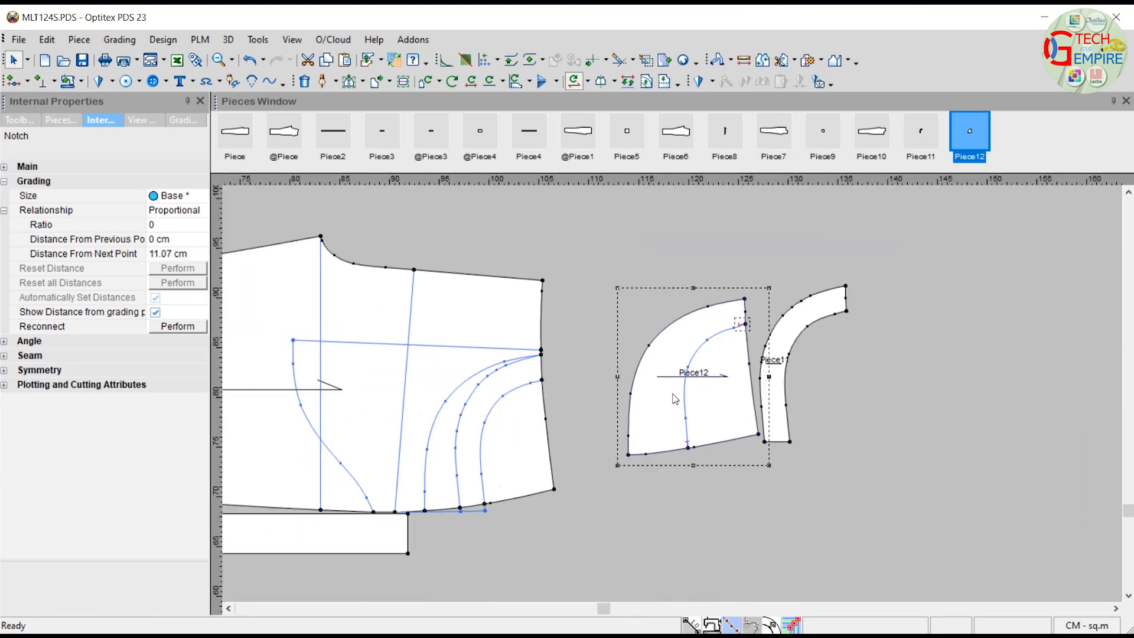
Step: Start tracing a pocket bag piece from Piece along the side seam segments from the waist corner to the pocket bag curve
{"action": "scroll", "coordinate": [549, 440], "scroll_direction": "up", "scroll_amount": 4}
{"action": "scroll", "coordinate": [674, 398], "scroll_direction": "down", "scroll_amount": 2}
{"action": "scroll", "coordinate": [675, 398], "scroll_direction": "down", "scroll_amount": 2}
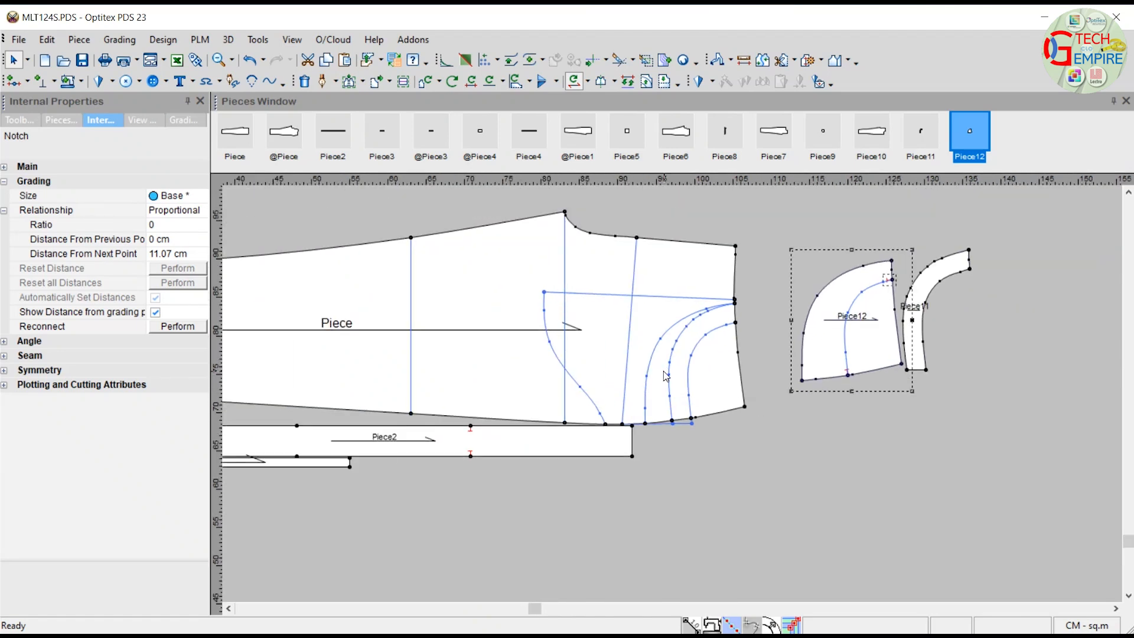
{"action": "scroll", "coordinate": [664, 378], "scroll_direction": "up", "scroll_amount": 2}
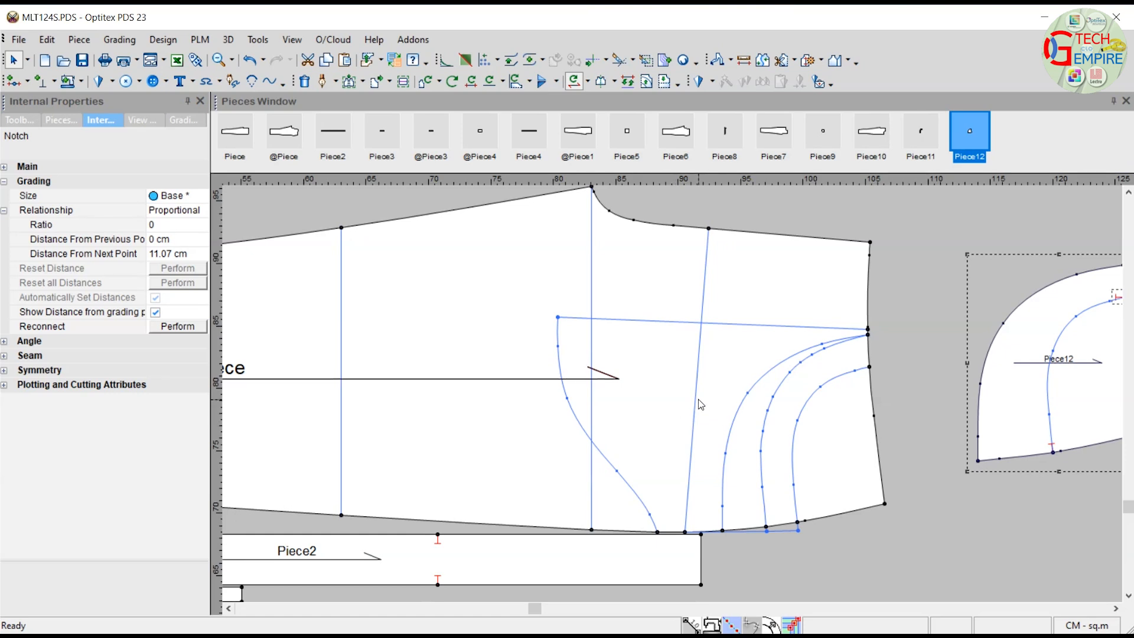
{"action": "key", "text": "ctrl+b"}
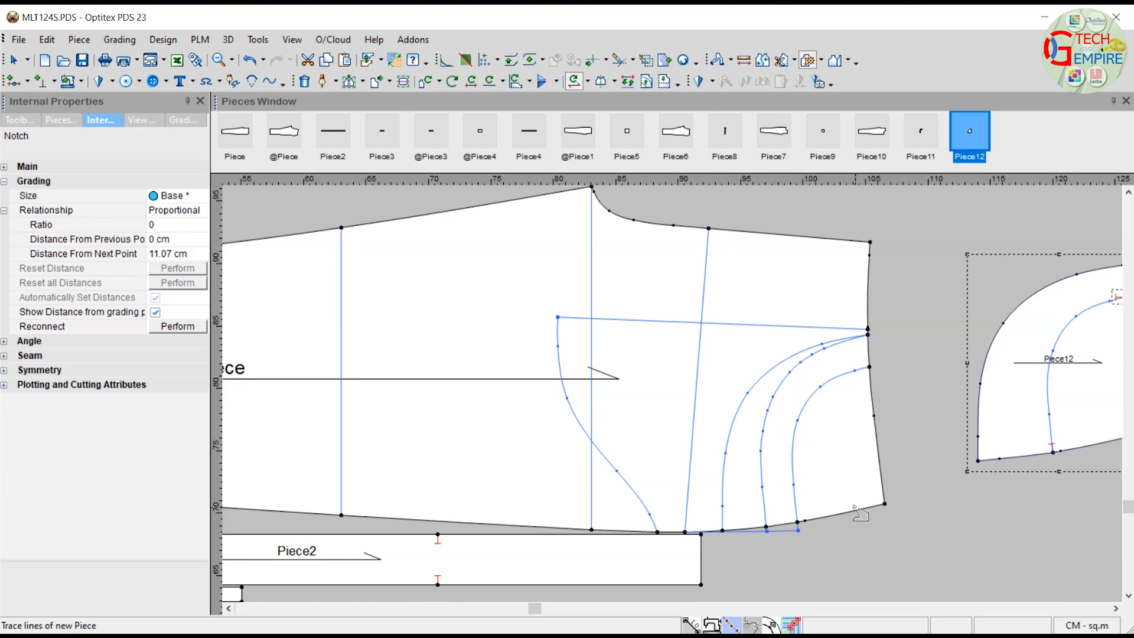
{"action": "scroll", "coordinate": [833, 505], "scroll_direction": "up", "scroll_amount": 2}
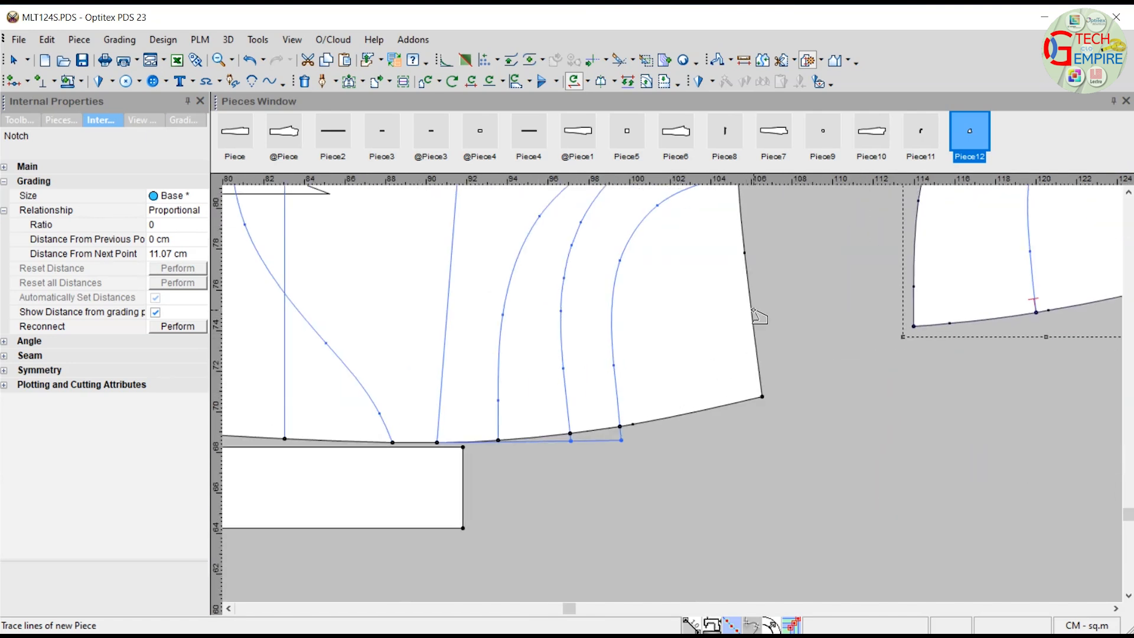
{"action": "left_click", "coordinate": [760, 397]}
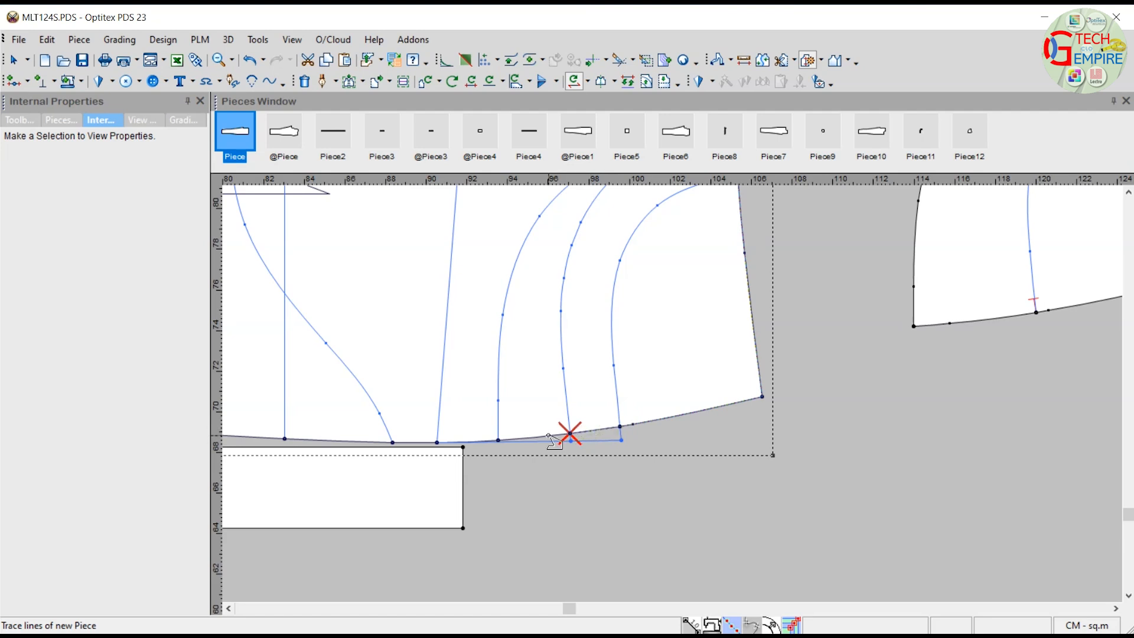
{"action": "scroll", "coordinate": [491, 452], "scroll_direction": "up", "scroll_amount": 3}
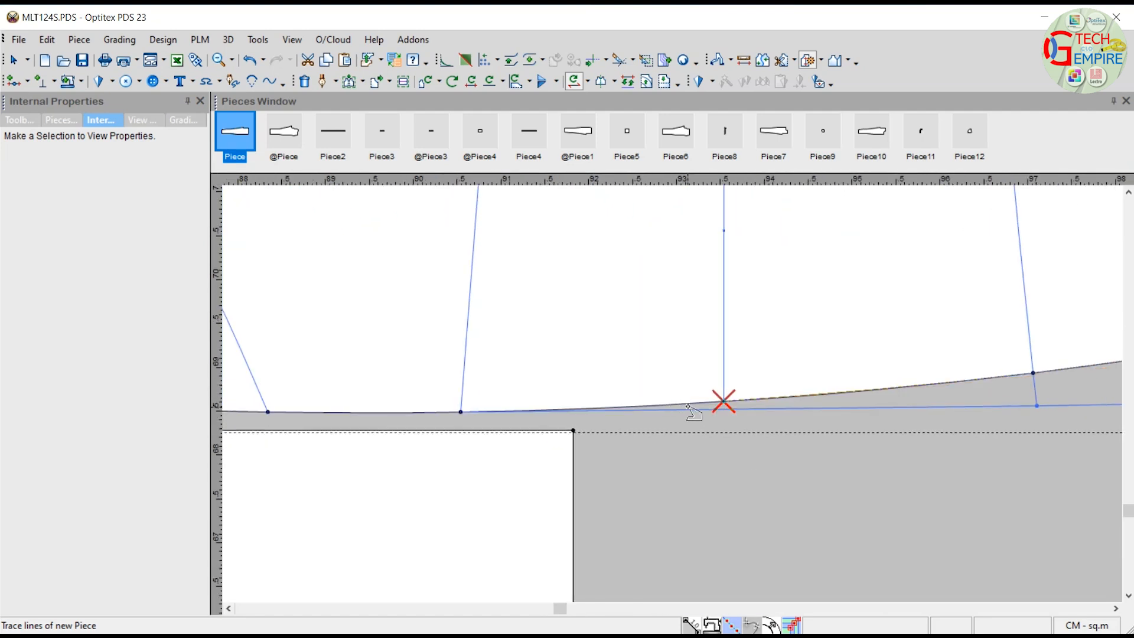
{"action": "scroll", "coordinate": [460, 414], "scroll_direction": "down", "scroll_amount": 2}
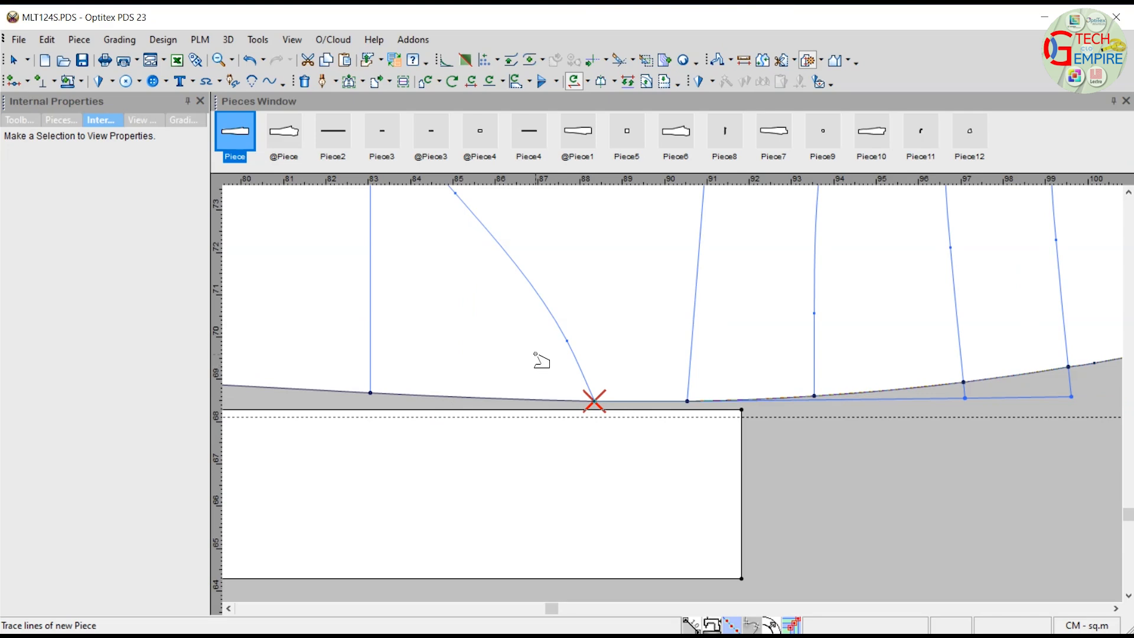
Step: Add the pocket bag curve, its straight inner edge and the waistline segments to the contour, and finish creating the piece
{"action": "left_click", "coordinate": [555, 324]}
{"action": "scroll", "coordinate": [649, 319], "scroll_direction": "down", "scroll_amount": 3}
{"action": "left_click", "coordinate": [659, 288]}
{"action": "scroll", "coordinate": [678, 326], "scroll_direction": "up", "scroll_amount": 5}
{"action": "left_click", "coordinate": [527, 308]}
{"action": "left_click", "coordinate": [528, 347]}
{"action": "left_click", "coordinate": [506, 362]}
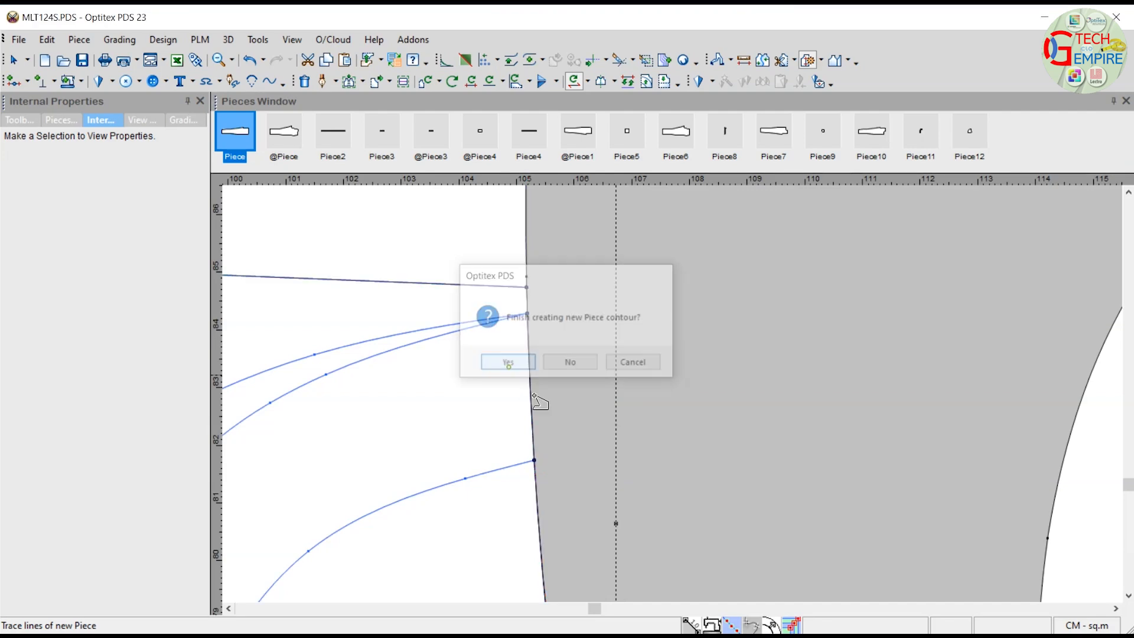
Step: Move Piece13 off Piece to the empty area below Piece12
{"action": "right_click", "coordinate": [722, 307]}
{"action": "left_click", "coordinate": [745, 319]}
{"action": "scroll", "coordinate": [676, 396], "scroll_direction": "down", "scroll_amount": 2}
{"action": "key", "text": "space"}
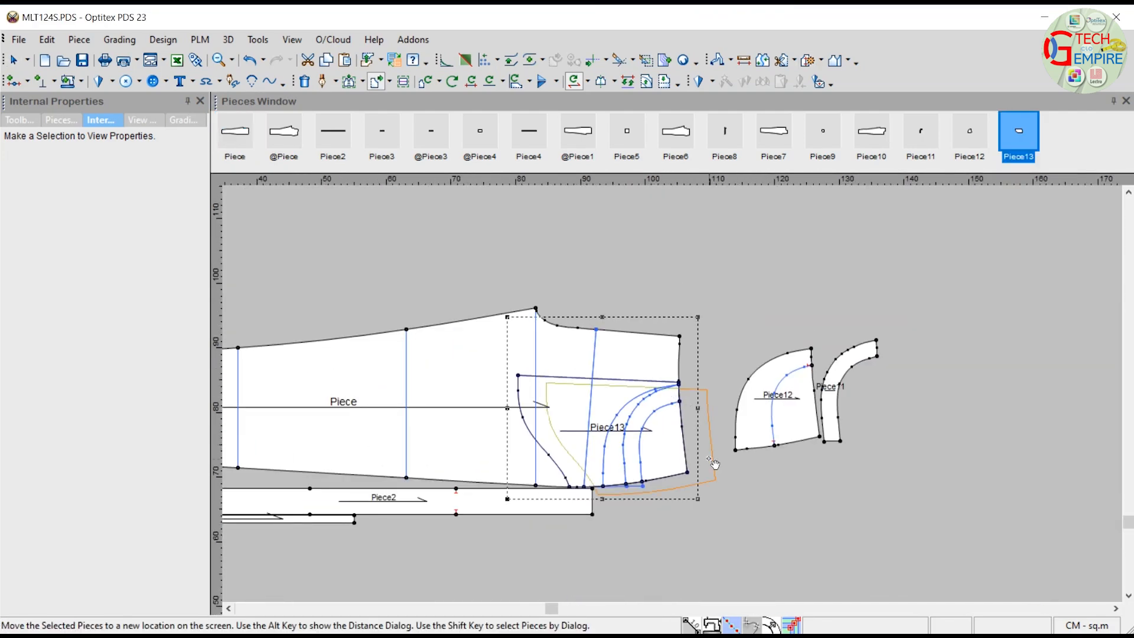
{"action": "left_click", "coordinate": [903, 544]}
{"action": "scroll", "coordinate": [674, 398], "scroll_direction": "up", "scroll_amount": 2}
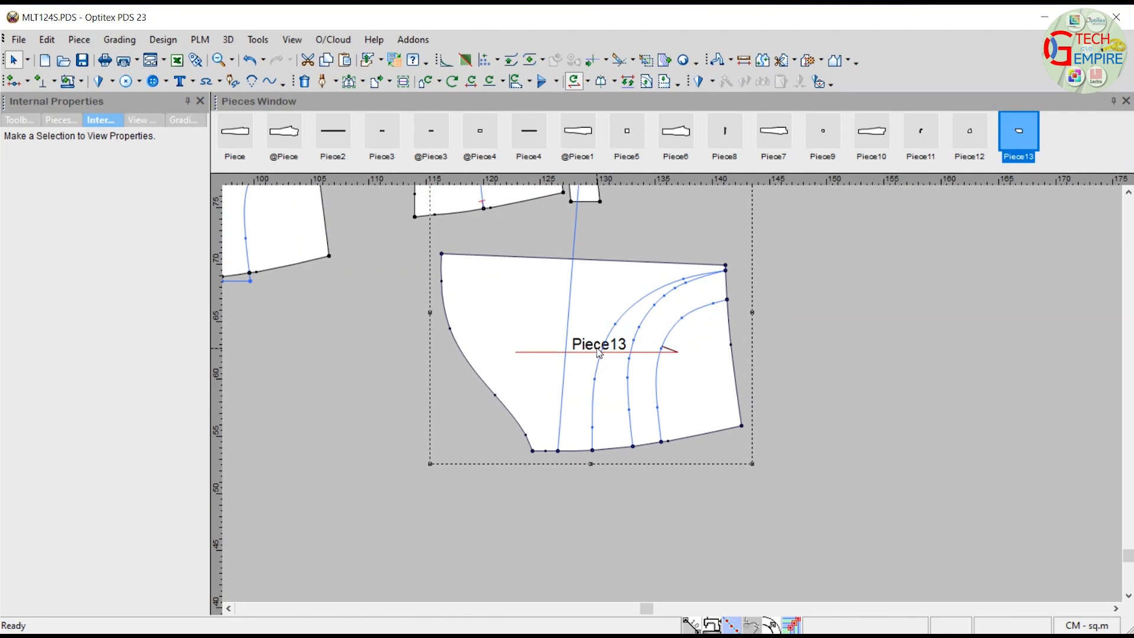
Step: Delete Piece13's slanted internal line, its three pocket curves and the curves' leftover waistline point
{"action": "left_click", "coordinate": [568, 305]}
{"action": "key", "text": "Delete"}
{"action": "left_click", "coordinate": [643, 321]}
{"action": "key", "text": "Delete"}
{"action": "left_click", "coordinate": [644, 319]}
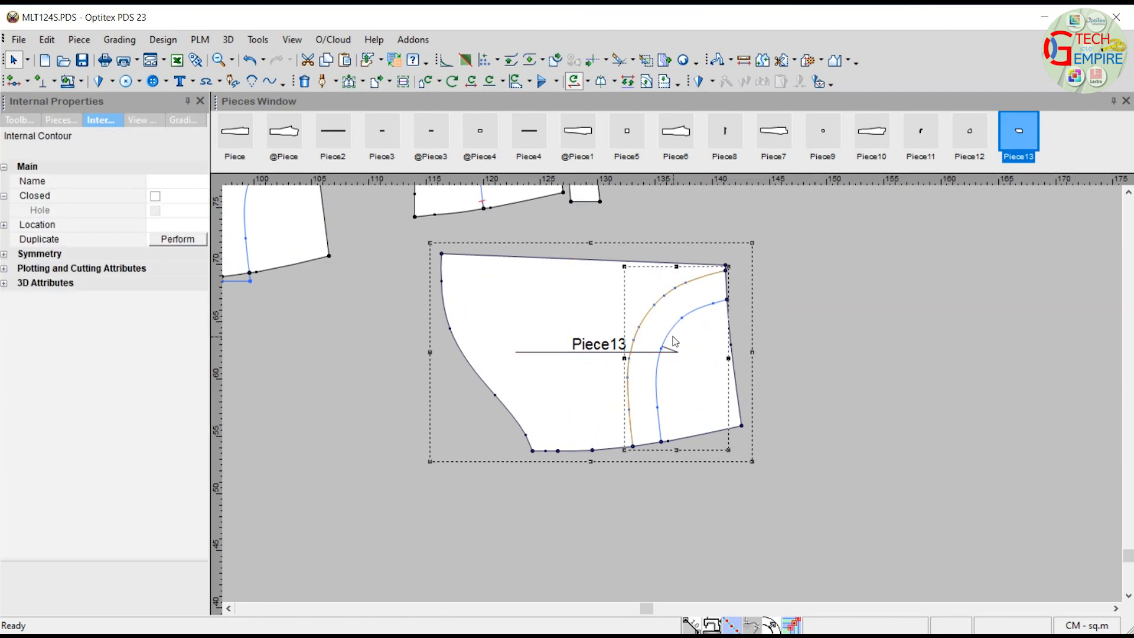
{"action": "key", "text": "Delete"}
{"action": "left_click", "coordinate": [670, 332]}
{"action": "key", "text": "Delete"}
{"action": "left_click", "coordinate": [727, 301]}
{"action": "key", "text": "Delete"}
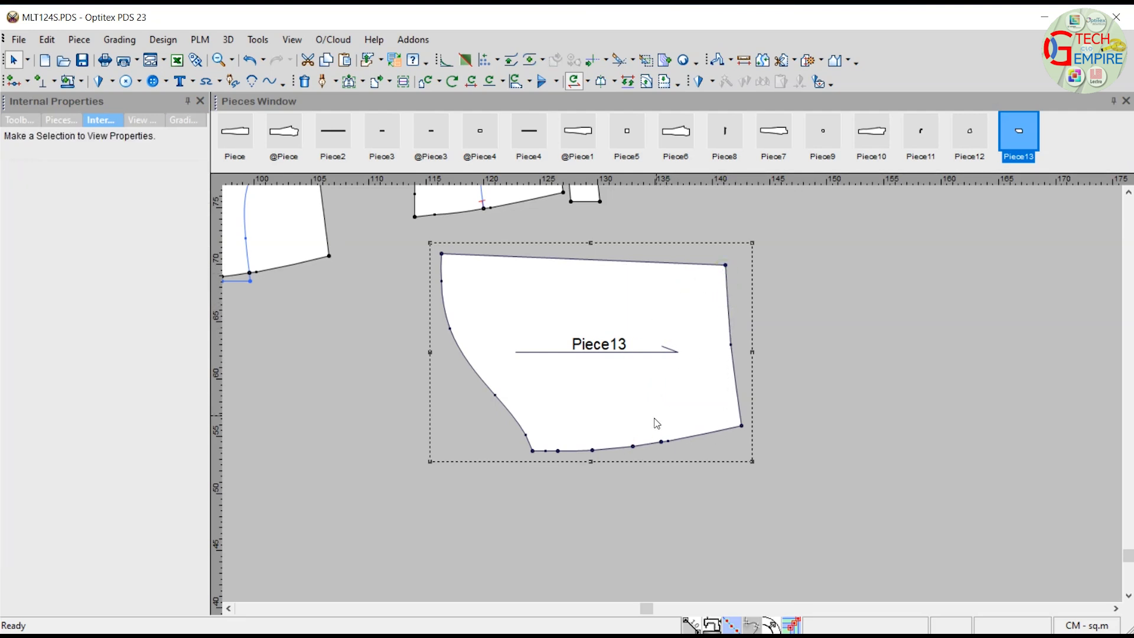
Step: Delete three leftover points along Piece13's side seam where the internal lines and curves ended
{"action": "left_click", "coordinate": [632, 448]}
{"action": "key", "text": "Delete"}
{"action": "left_click", "coordinate": [558, 450]}
{"action": "key", "text": "Delete"}
{"action": "left_click", "coordinate": [591, 451]}
{"action": "key", "text": "Delete"}
Step: Undo the last side seam point deletion on Piece13 and turn off Grading for that point instead
{"action": "scroll", "coordinate": [675, 399], "scroll_direction": "up", "scroll_amount": 3}
{"action": "key", "text": "ctrl+z"}
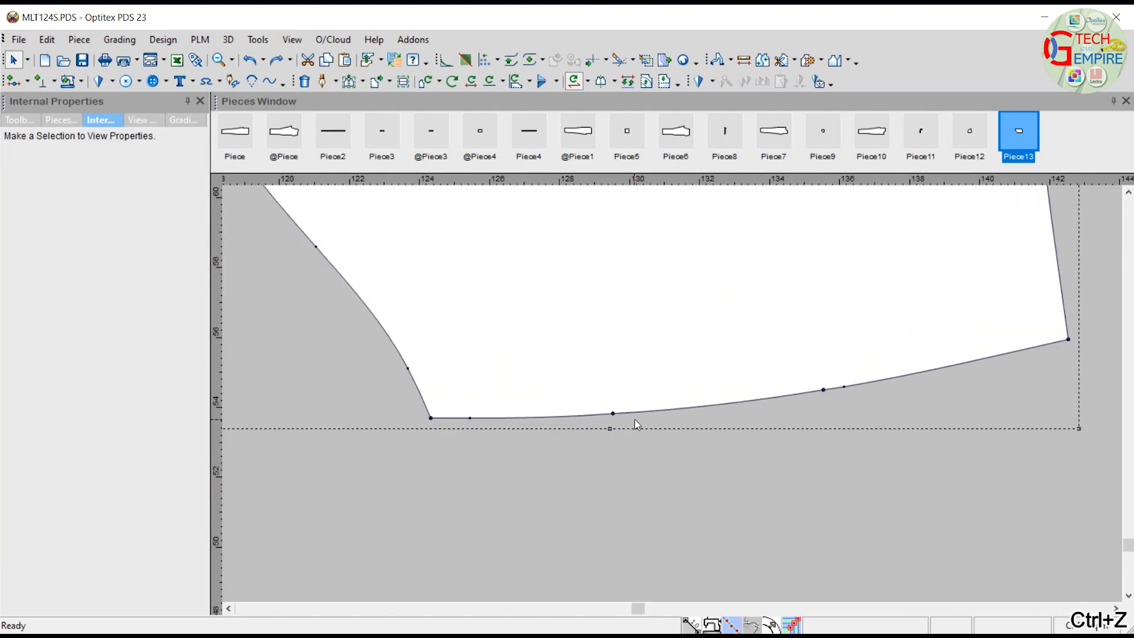
{"action": "left_click", "coordinate": [614, 413]}
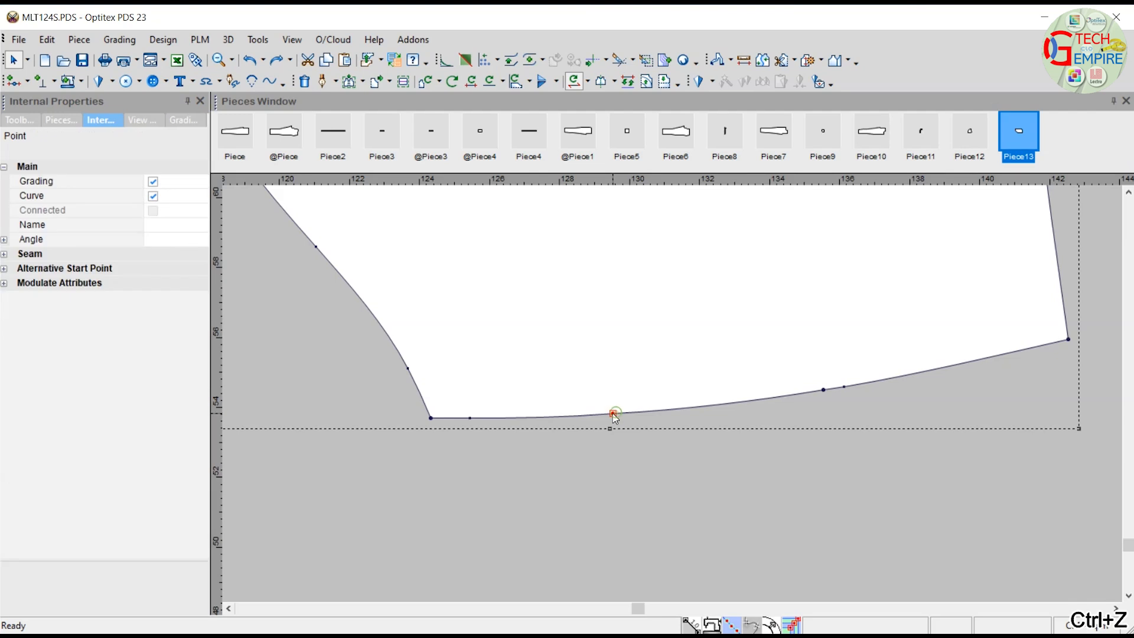
{"action": "left_click", "coordinate": [153, 183]}
{"action": "scroll", "coordinate": [710, 407], "scroll_direction": "down", "scroll_amount": 2}
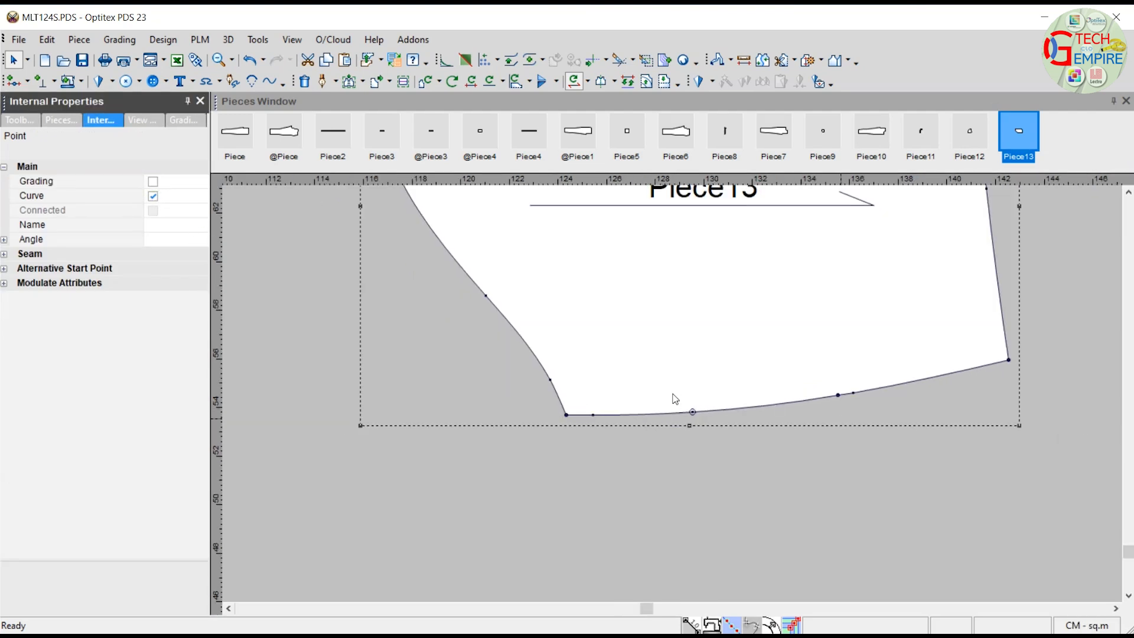
Step: Start tracing another pocket bag piece from Piece along the bag's straight edge, the waistline segments and the innermost pocket curve
{"action": "scroll", "coordinate": [676, 398], "scroll_direction": "down", "scroll_amount": 3}
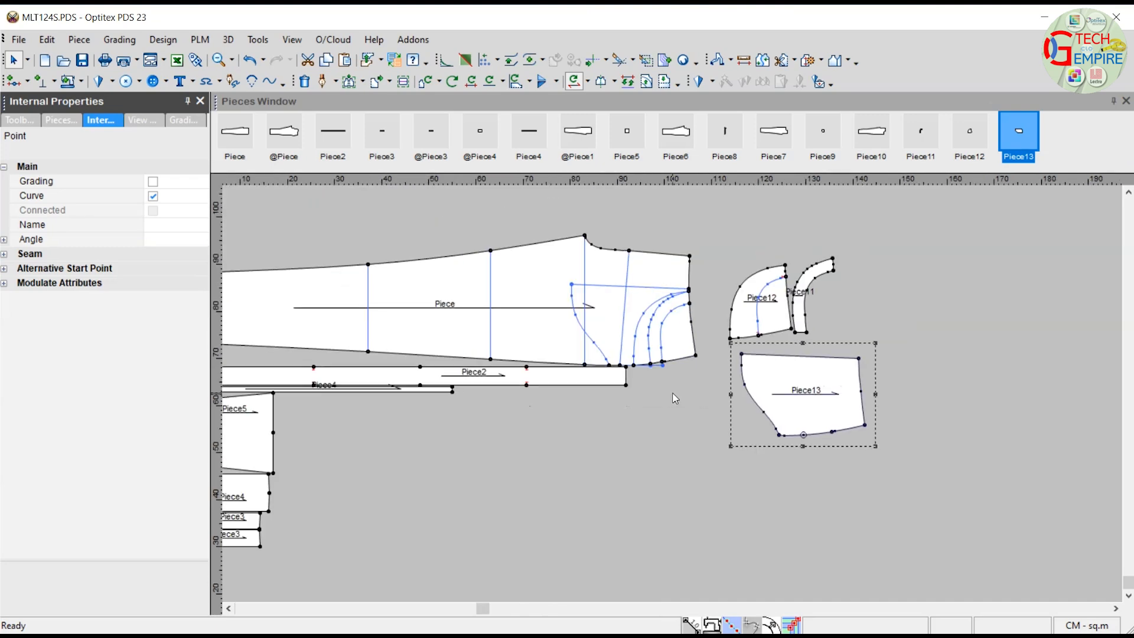
{"action": "scroll", "coordinate": [675, 397], "scroll_direction": "down", "scroll_amount": 1}
{"action": "scroll", "coordinate": [673, 398], "scroll_direction": "up", "scroll_amount": 3}
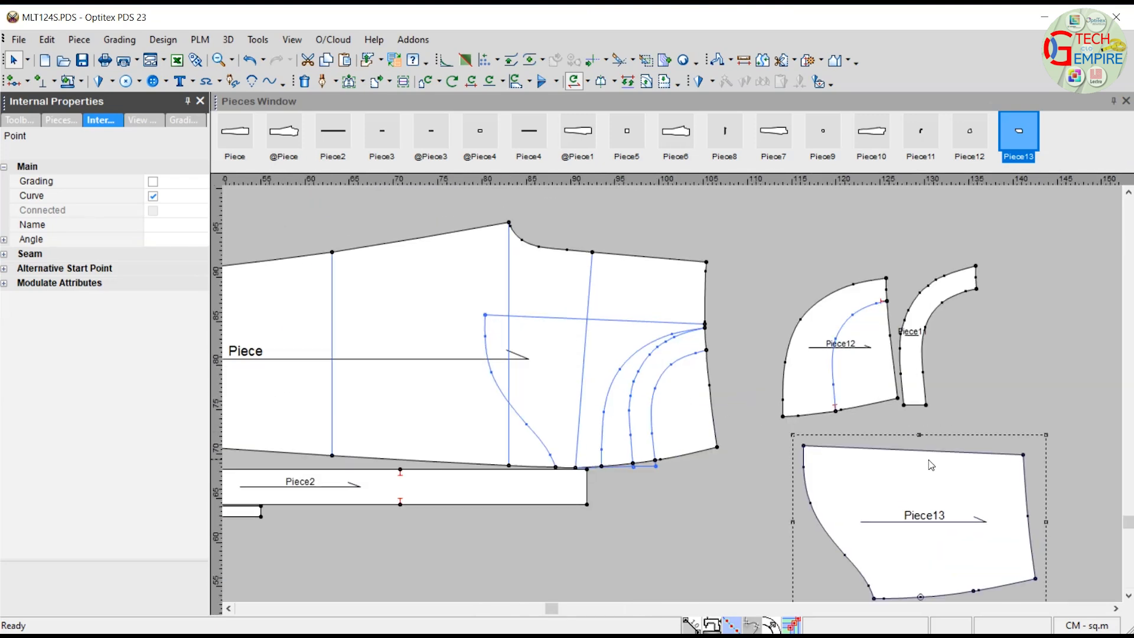
{"action": "scroll", "coordinate": [673, 331], "scroll_direction": "down", "scroll_amount": 1}
{"action": "scroll", "coordinate": [677, 399], "scroll_direction": "up", "scroll_amount": 2}
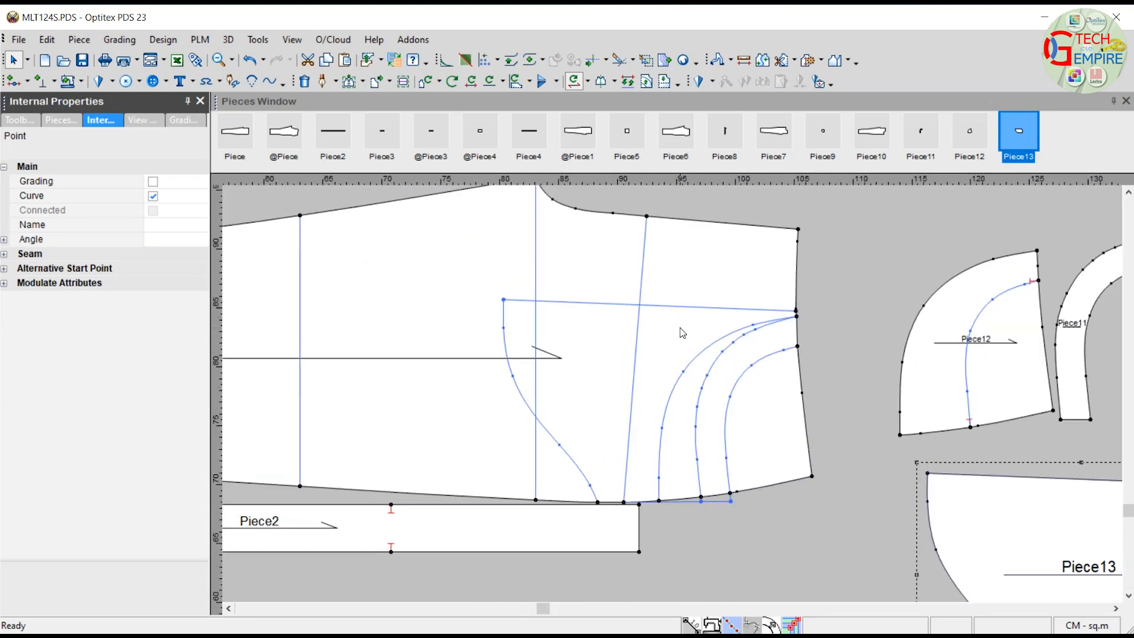
{"action": "key", "text": "ctrl+b"}
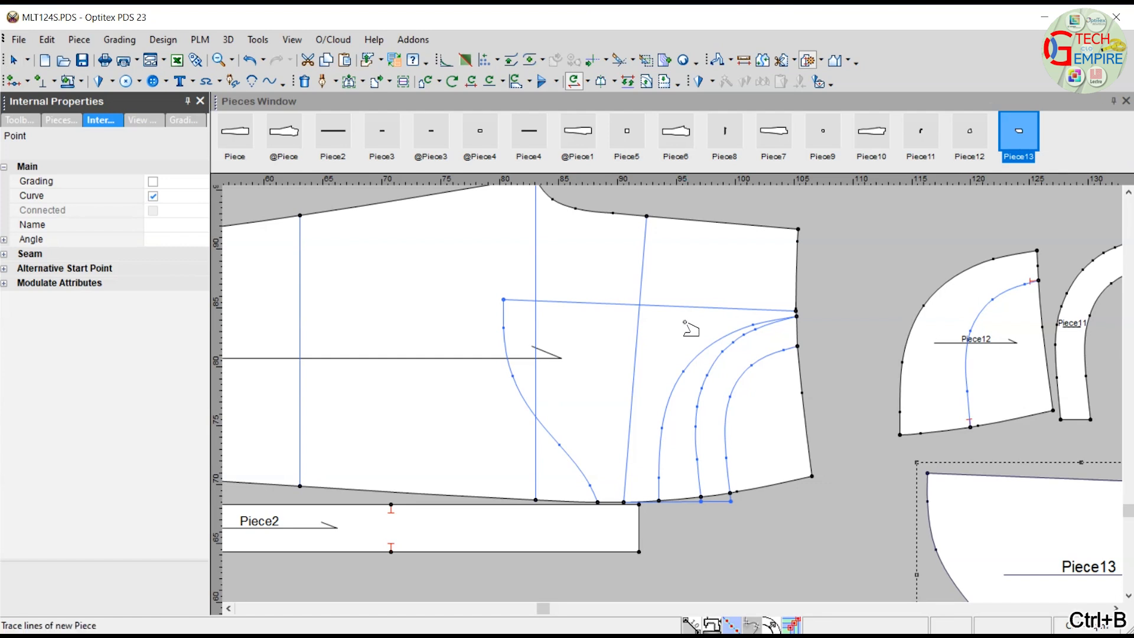
{"action": "left_click", "coordinate": [617, 306]}
{"action": "scroll", "coordinate": [749, 329], "scroll_direction": "up", "scroll_amount": 3}
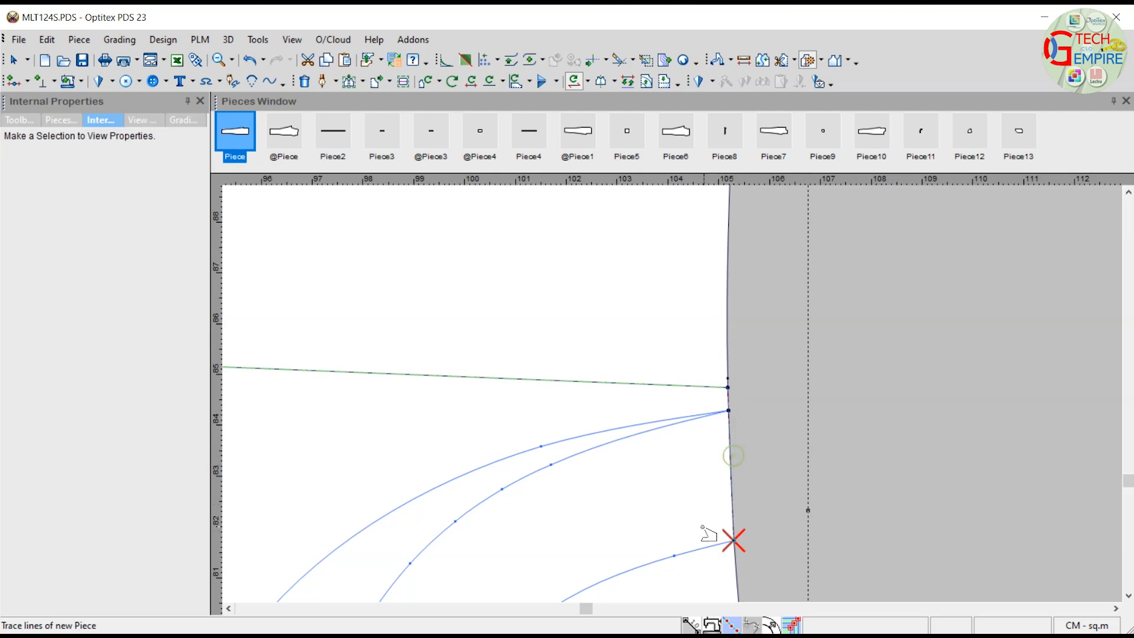
{"action": "left_click", "coordinate": [694, 551]}
{"action": "scroll", "coordinate": [694, 550], "scroll_direction": "down", "scroll_amount": 5}
{"action": "scroll", "coordinate": [682, 406], "scroll_direction": "up", "scroll_amount": 5}
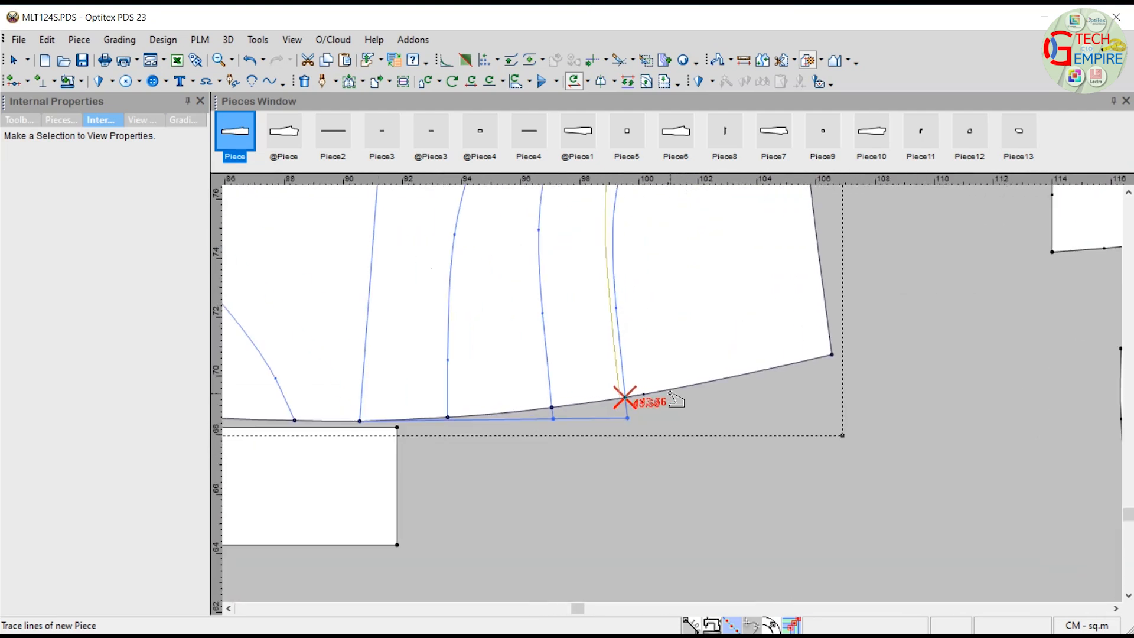
Step: Add the curve's short extension, the straight line back to the side seam and the bag curve, and finish creating the piece
{"action": "left_click", "coordinate": [620, 385]}
{"action": "left_click", "coordinate": [583, 405]}
{"action": "left_click", "coordinate": [459, 410]}
{"action": "scroll", "coordinate": [459, 409], "scroll_direction": "down", "scroll_amount": 3}
{"action": "scroll", "coordinate": [582, 399], "scroll_direction": "up", "scroll_amount": 5}
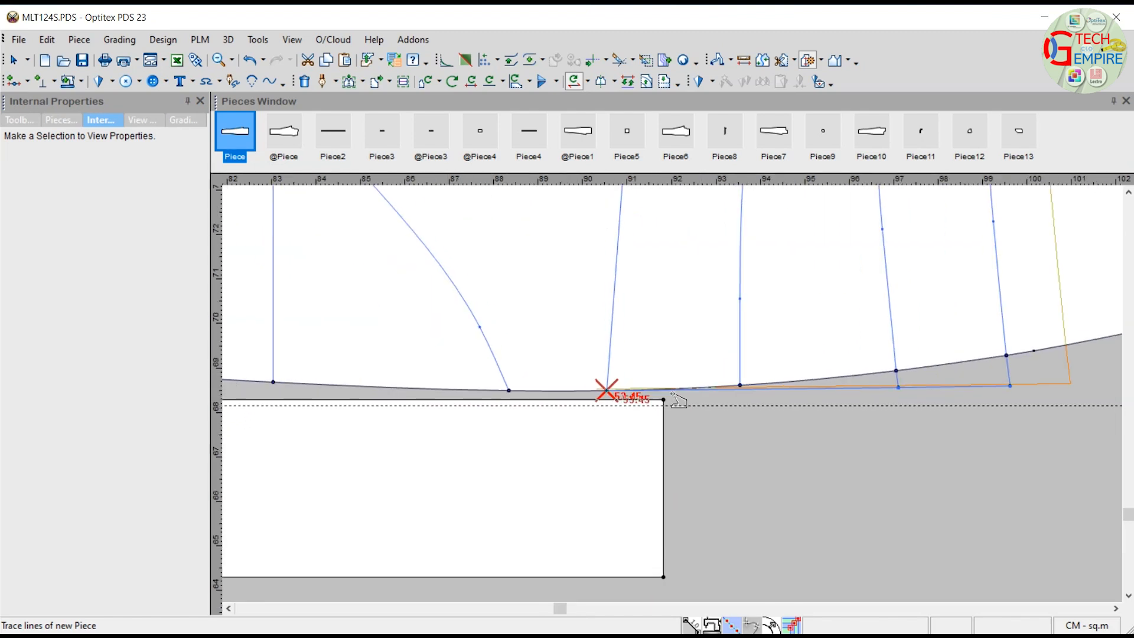
{"action": "left_click", "coordinate": [470, 387]}
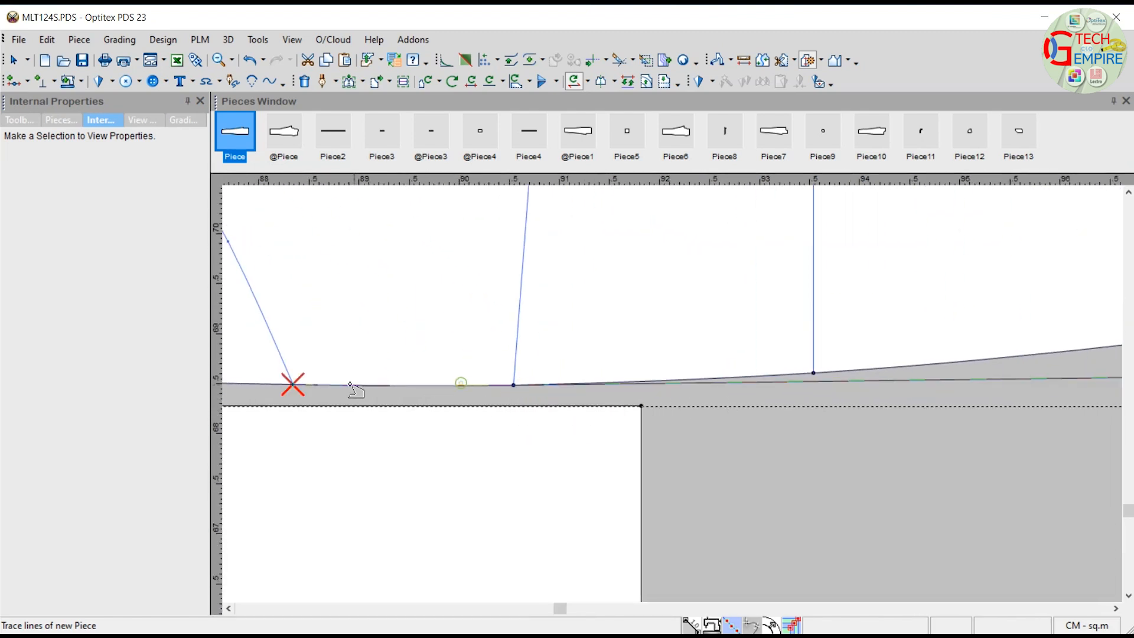
{"action": "left_click", "coordinate": [278, 351]}
{"action": "left_click", "coordinate": [502, 362]}
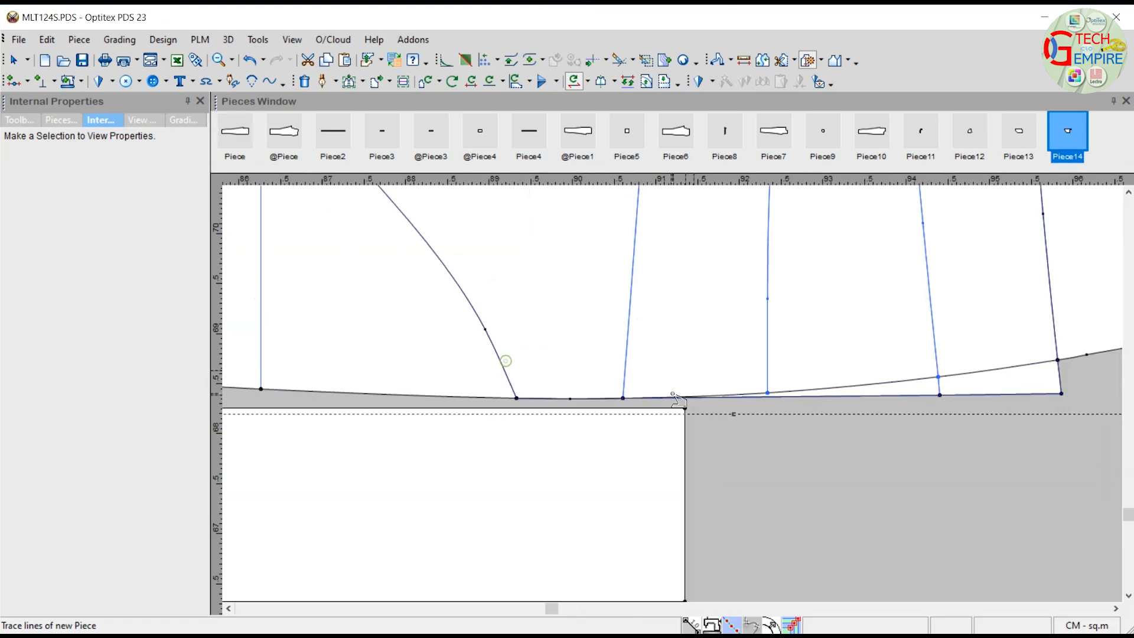
{"action": "scroll", "coordinate": [679, 400], "scroll_direction": "down", "scroll_amount": 2}
{"action": "scroll", "coordinate": [676, 395], "scroll_direction": "down", "scroll_amount": 1}
Step: Move Piece14 off Piece to the empty area below it, beside Piece13
{"action": "right_click", "coordinate": [858, 271]}
{"action": "left_click", "coordinate": [867, 283]}
{"action": "scroll", "coordinate": [673, 393], "scroll_direction": "down", "scroll_amount": 2}
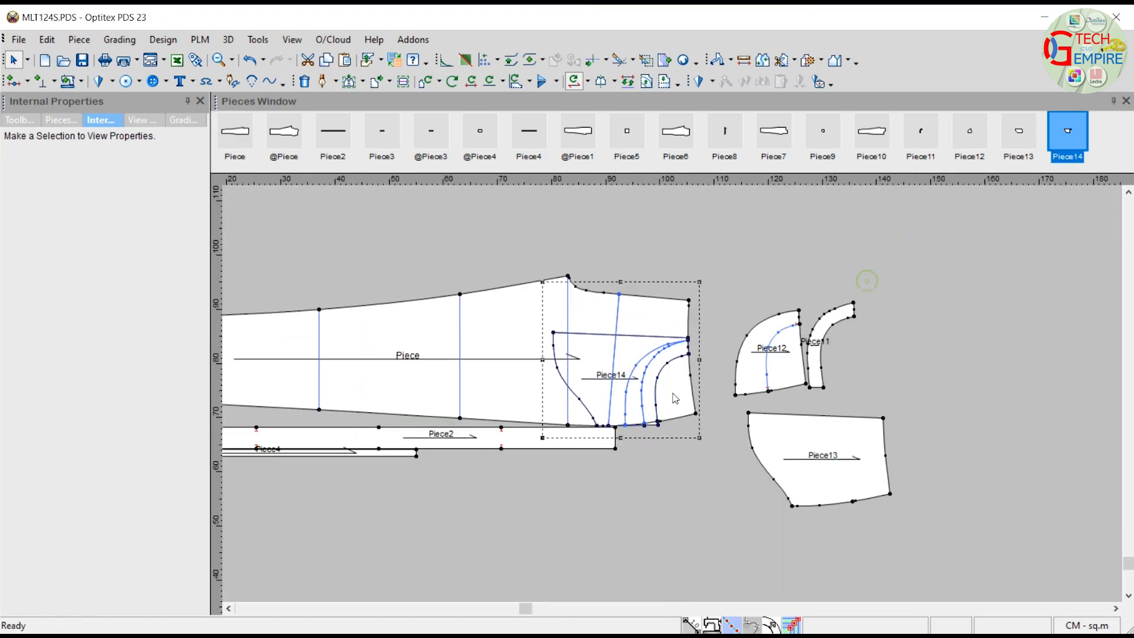
{"action": "key", "text": "space"}
{"action": "left_click_drag", "start_coordinate": [635, 397], "coordinate": [717, 543]}
{"action": "scroll", "coordinate": [718, 543], "scroll_direction": "up", "scroll_amount": 3}
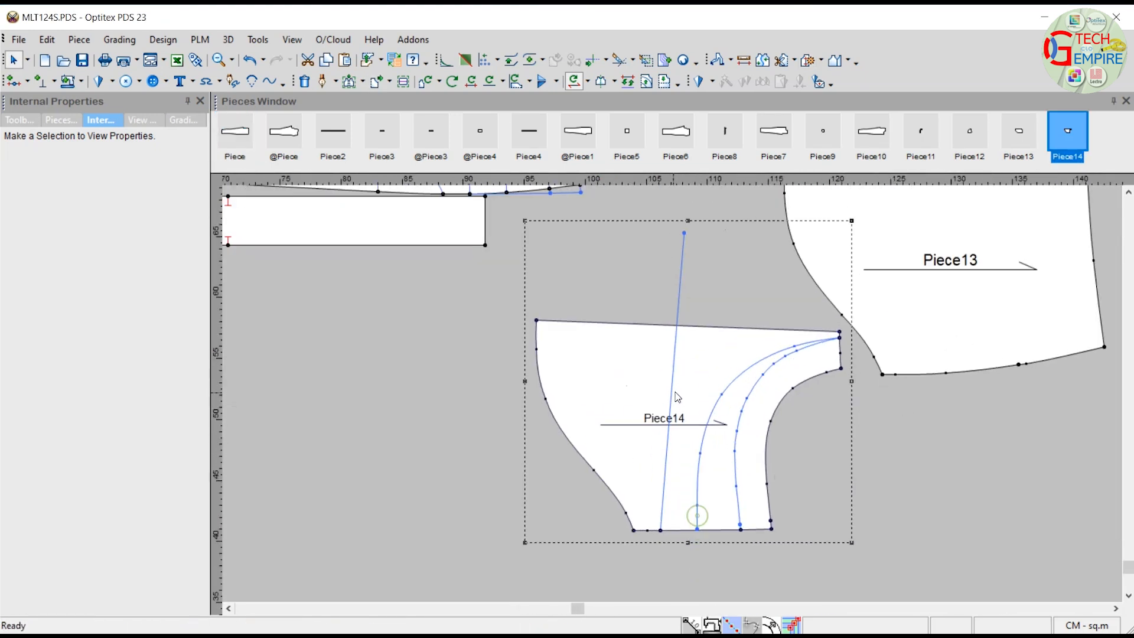
Step: Delete Piece14's slanted internal line, its two pocket curves and the curves' leftover waistline point
{"action": "left_click", "coordinate": [678, 354]}
{"action": "key", "text": "Delete"}
{"action": "scroll", "coordinate": [775, 404], "scroll_direction": "up", "scroll_amount": 3}
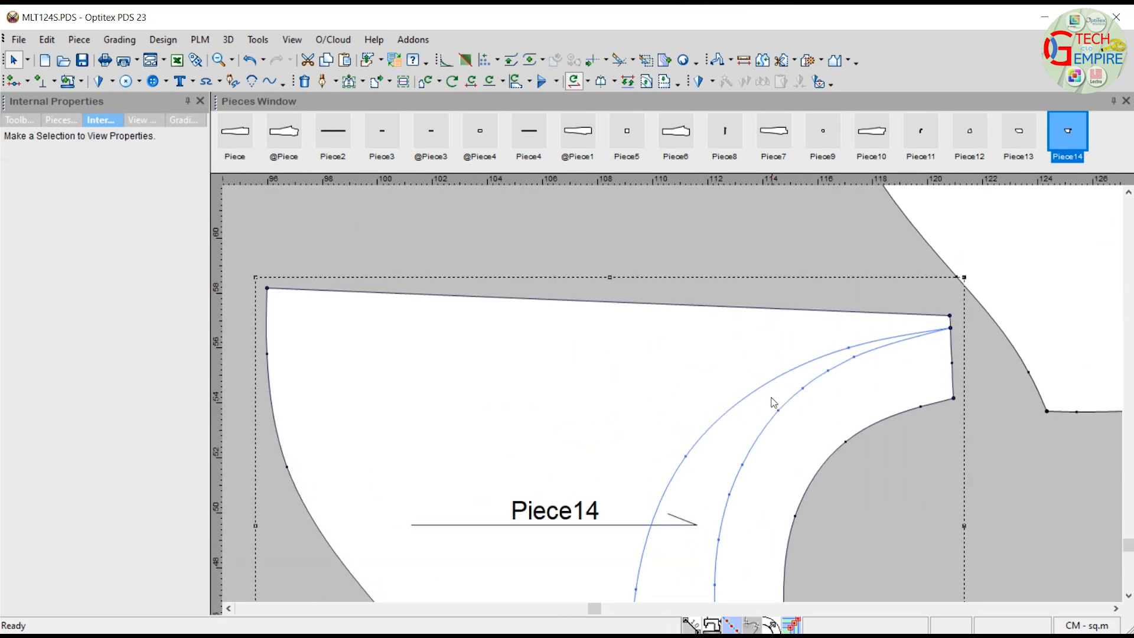
{"action": "left_click", "coordinate": [785, 384]}
{"action": "key", "text": "Delete"}
{"action": "left_click", "coordinate": [794, 395]}
{"action": "key", "text": "Delete"}
{"action": "left_click", "coordinate": [950, 328]}
{"action": "key", "text": "Delete"}
Step: Delete the leftover points along Piece14's straight side edge and near its pocket corner, plus the tiny remaining internal contour
{"action": "scroll", "coordinate": [674, 399], "scroll_direction": "down", "scroll_amount": 3}
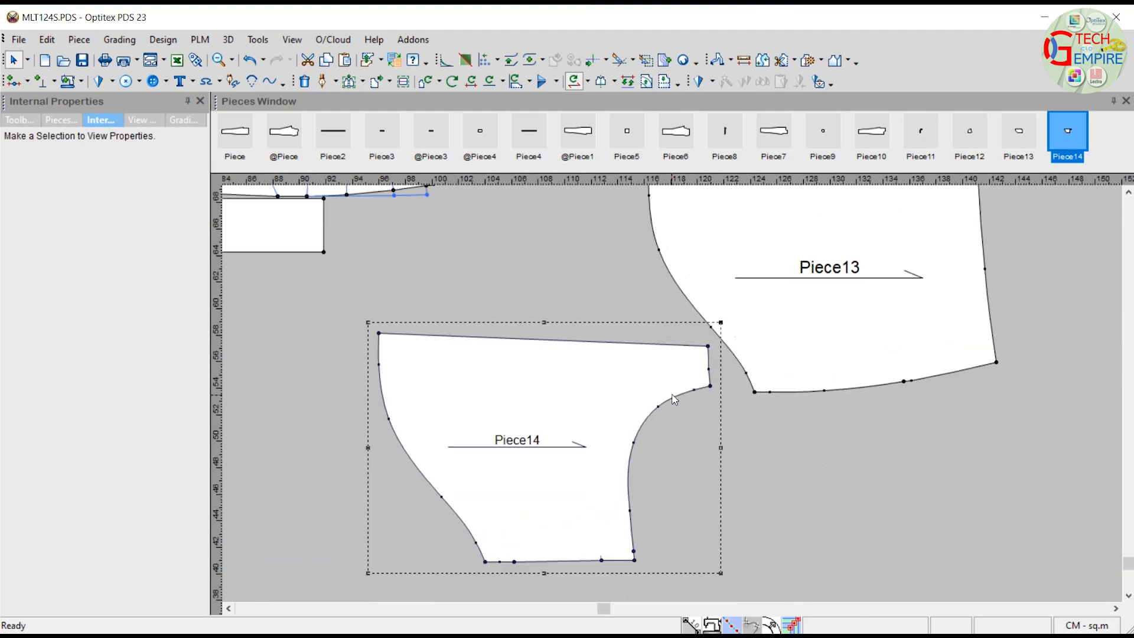
{"action": "left_click", "coordinate": [601, 560]}
{"action": "key", "text": "Delete"}
{"action": "left_click", "coordinate": [514, 562]}
{"action": "key", "text": "Delete"}
{"action": "left_click", "coordinate": [634, 551]}
{"action": "key", "text": "Delete"}
{"action": "scroll", "coordinate": [594, 559], "scroll_direction": "up", "scroll_amount": 3}
{"action": "left_click", "coordinate": [668, 412]}
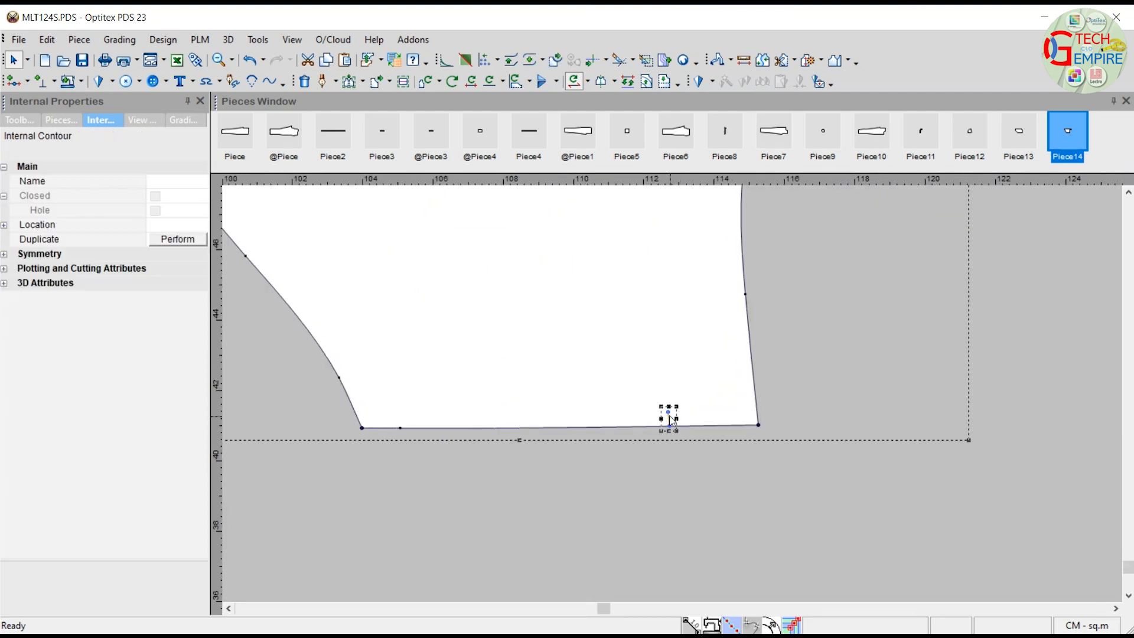
{"action": "scroll", "coordinate": [677, 398], "scroll_direction": "up", "scroll_amount": 2}
{"action": "key", "text": "Delete"}
Step: Move Piece14 directly beneath Piece13, roughly aligning their pocket bag curves
{"action": "scroll", "coordinate": [674, 397], "scroll_direction": "down", "scroll_amount": 4}
{"action": "scroll", "coordinate": [675, 399], "scroll_direction": "down", "scroll_amount": 4}
{"action": "left_click_drag", "start_coordinate": [650, 322], "coordinate": [748, 387]}
{"action": "scroll", "coordinate": [676, 399], "scroll_direction": "up", "scroll_amount": 2}
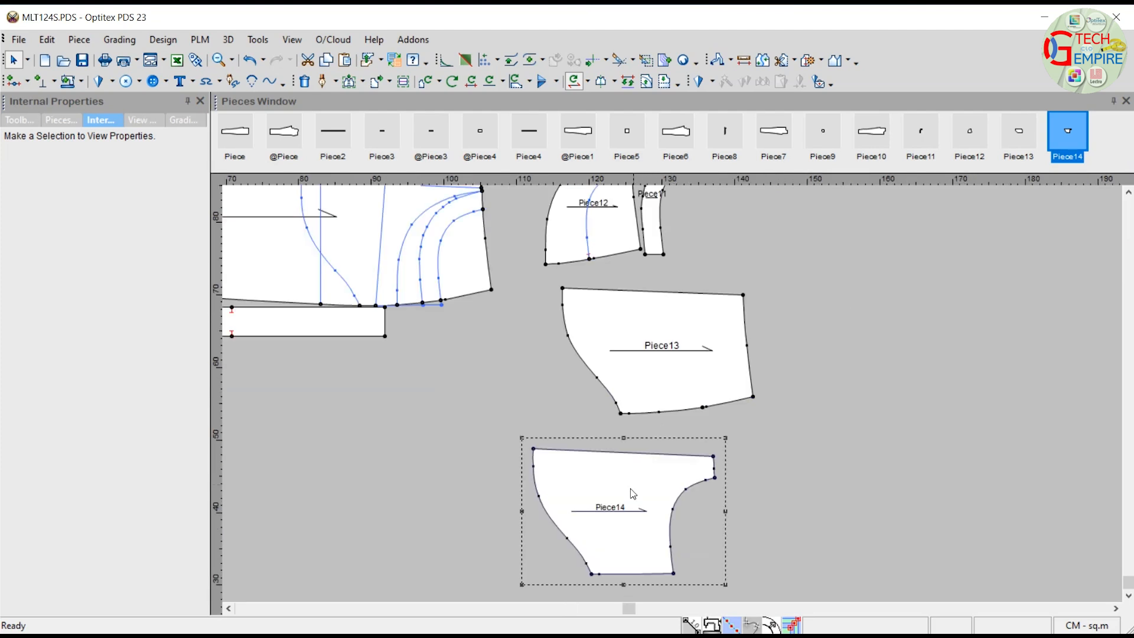
{"action": "left_click_drag", "start_coordinate": [642, 485], "coordinate": [669, 479]}
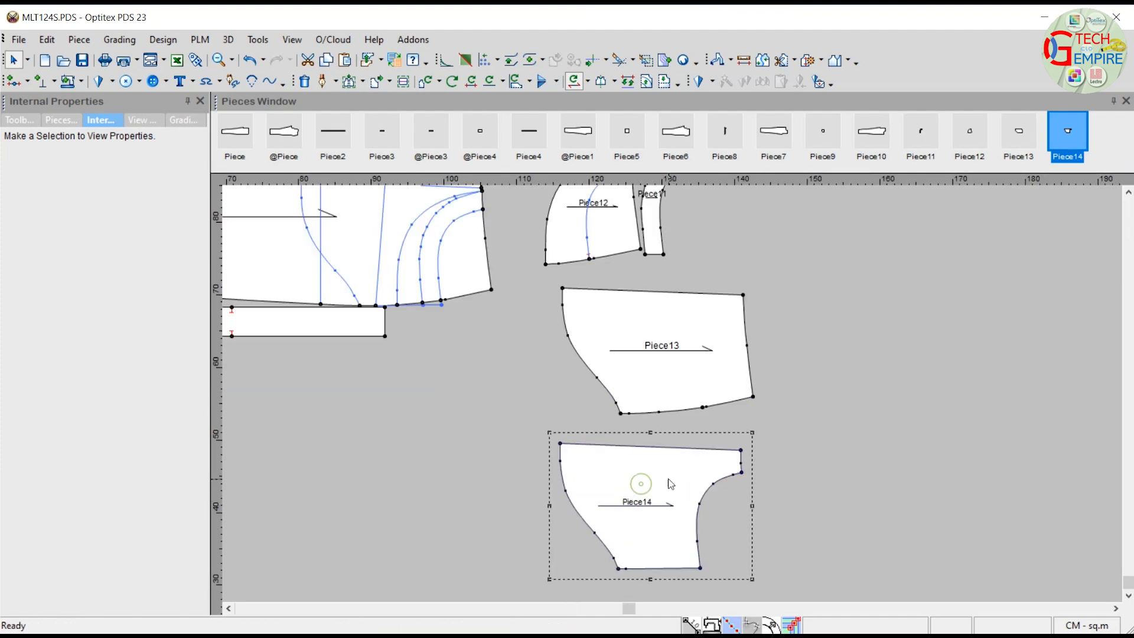
Step: Flip Piece13 vertically so that its long straight edge faces Piece14's straight edge
{"action": "left_click", "coordinate": [679, 395]}
{"action": "left_click", "coordinate": [543, 81]}
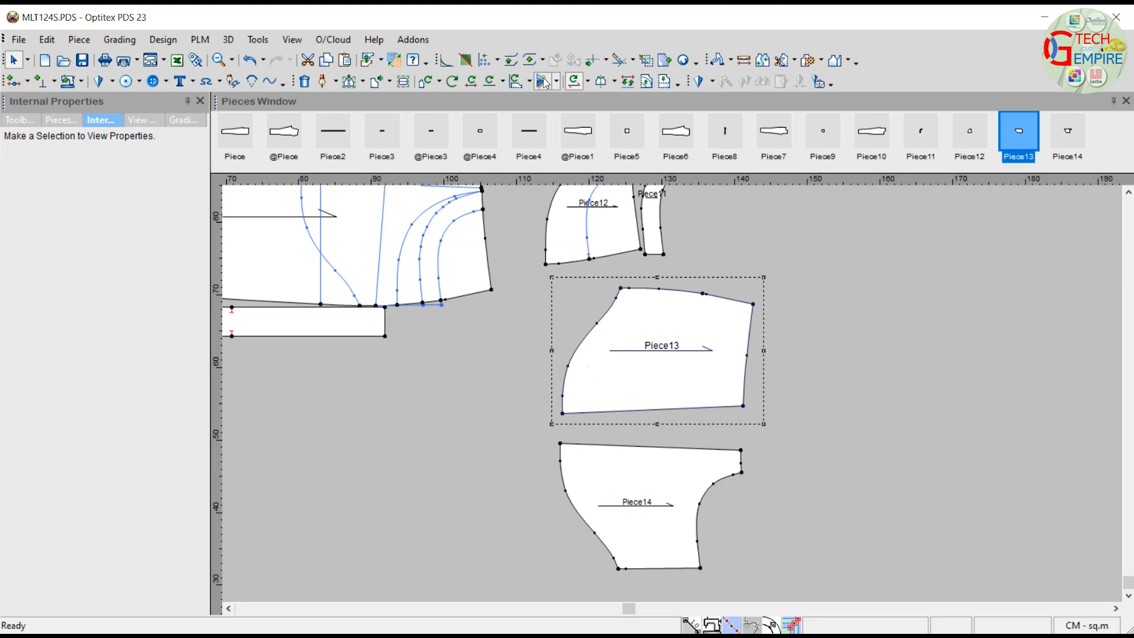
Step: Try to set the baseline directions of Piece13 and Piece14 along their facing straight edges, running Piece13's from the waist corner outward
{"action": "scroll", "coordinate": [676, 401], "scroll_direction": "up", "scroll_amount": 2}
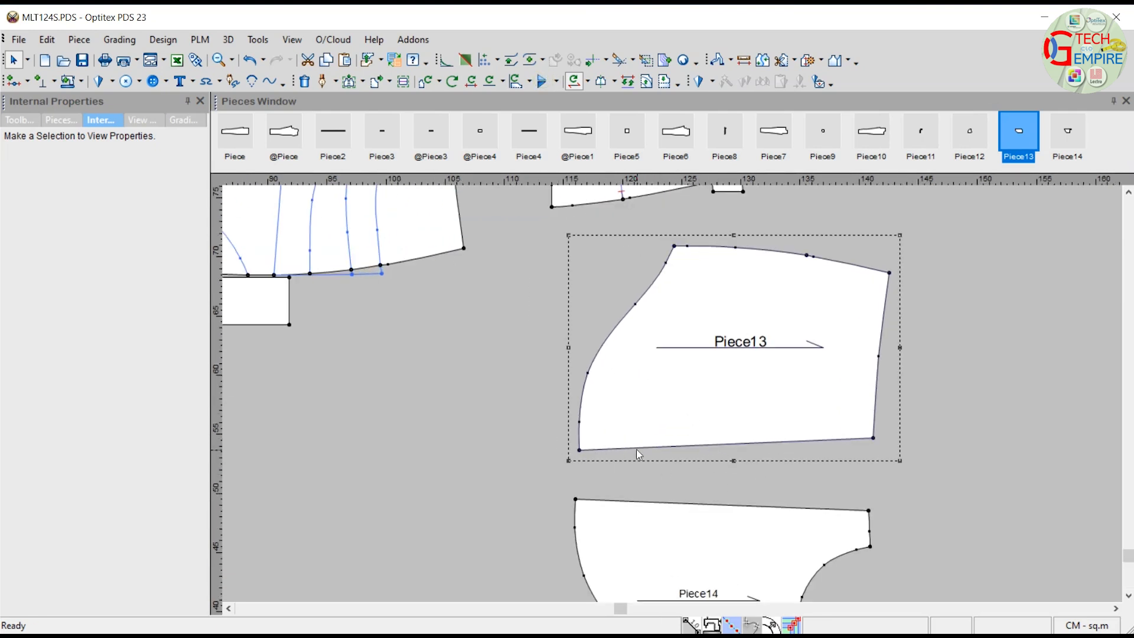
{"action": "key", "text": "b"}
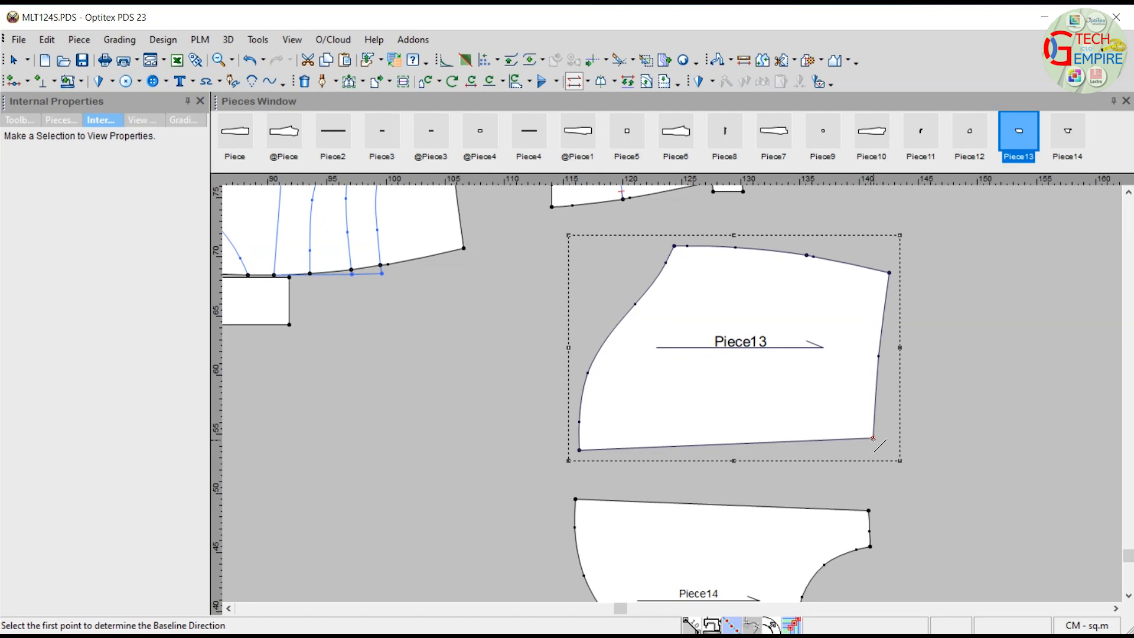
{"action": "left_click", "coordinate": [873, 438]}
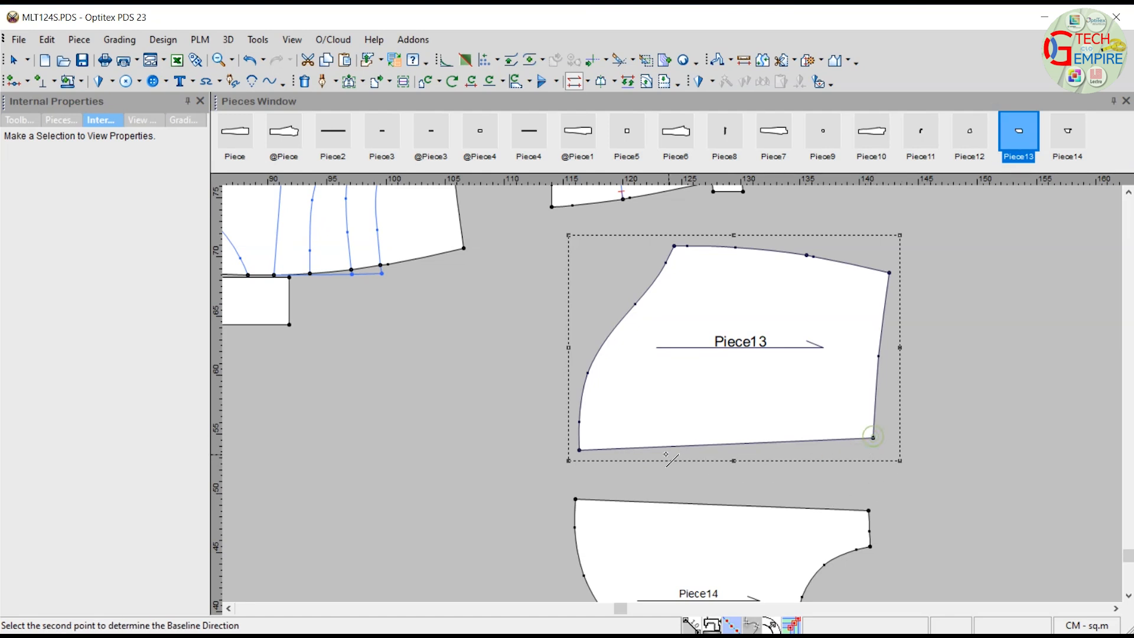
{"action": "left_click", "coordinate": [579, 450]}
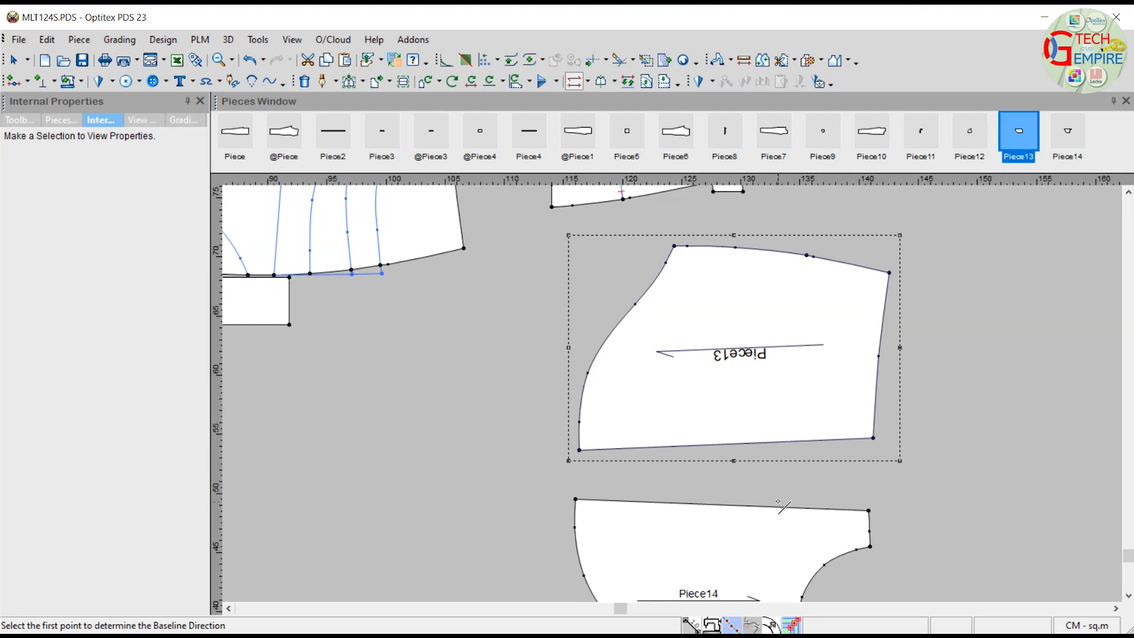
{"action": "left_click", "coordinate": [576, 499]}
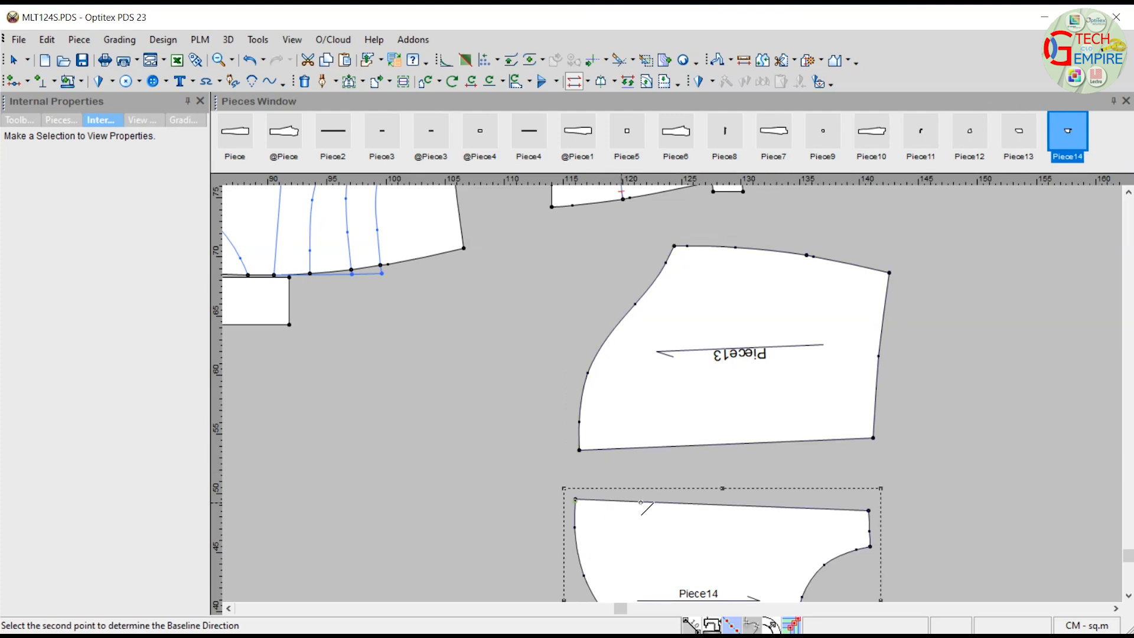
{"action": "left_click", "coordinate": [868, 510]}
{"action": "scroll", "coordinate": [776, 436], "scroll_direction": "down", "scroll_amount": 2}
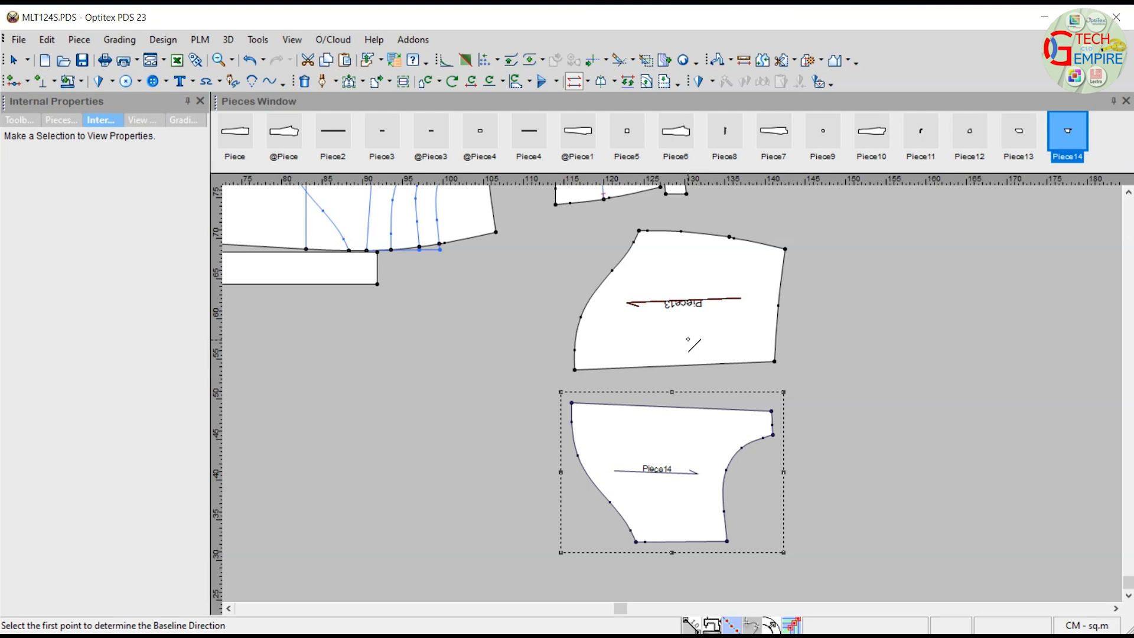
{"action": "right_click", "coordinate": [818, 283]}
{"action": "left_click", "coordinate": [853, 294]}
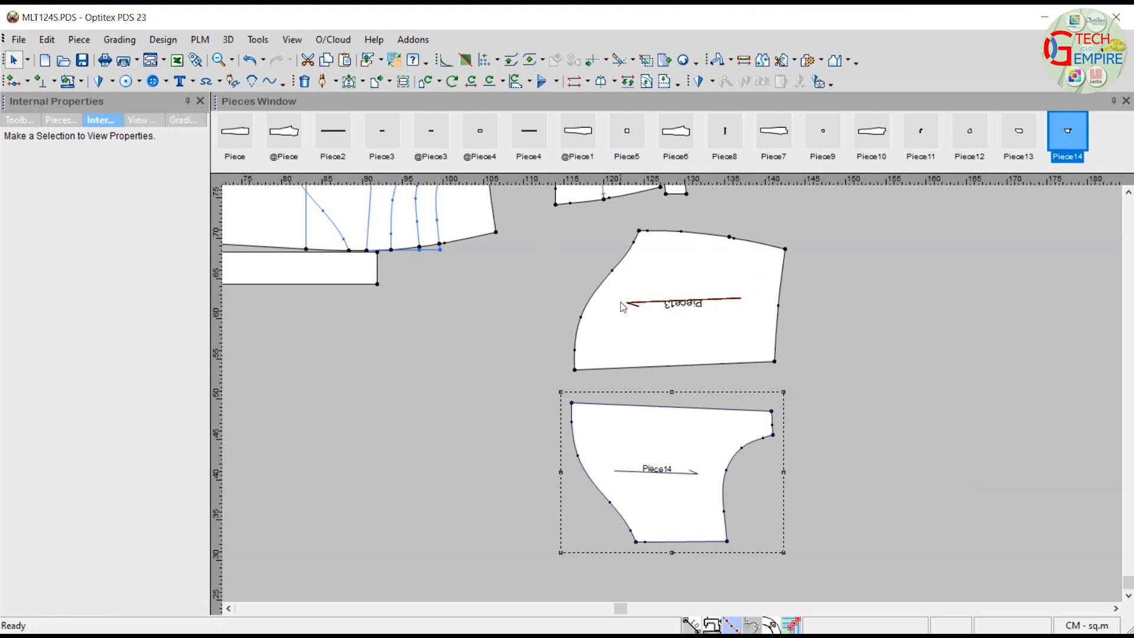
Step: Undo the baseline direction changes on Piece13 and Piece14
{"action": "scroll", "coordinate": [635, 310], "scroll_direction": "down", "scroll_amount": 2}
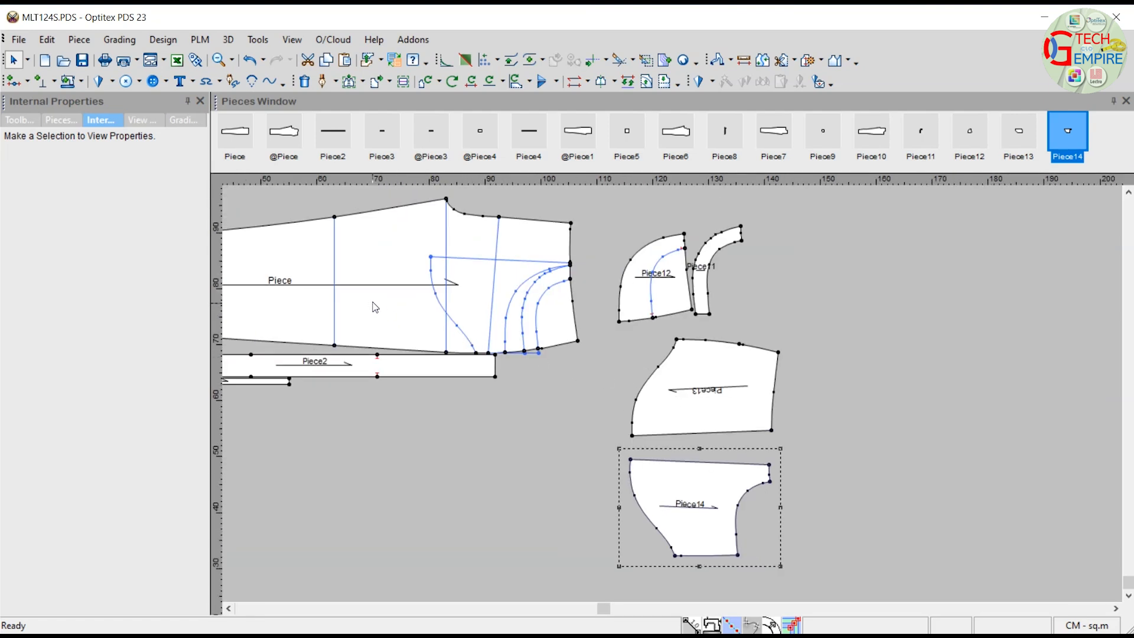
{"action": "scroll", "coordinate": [701, 410], "scroll_direction": "up", "scroll_amount": 2}
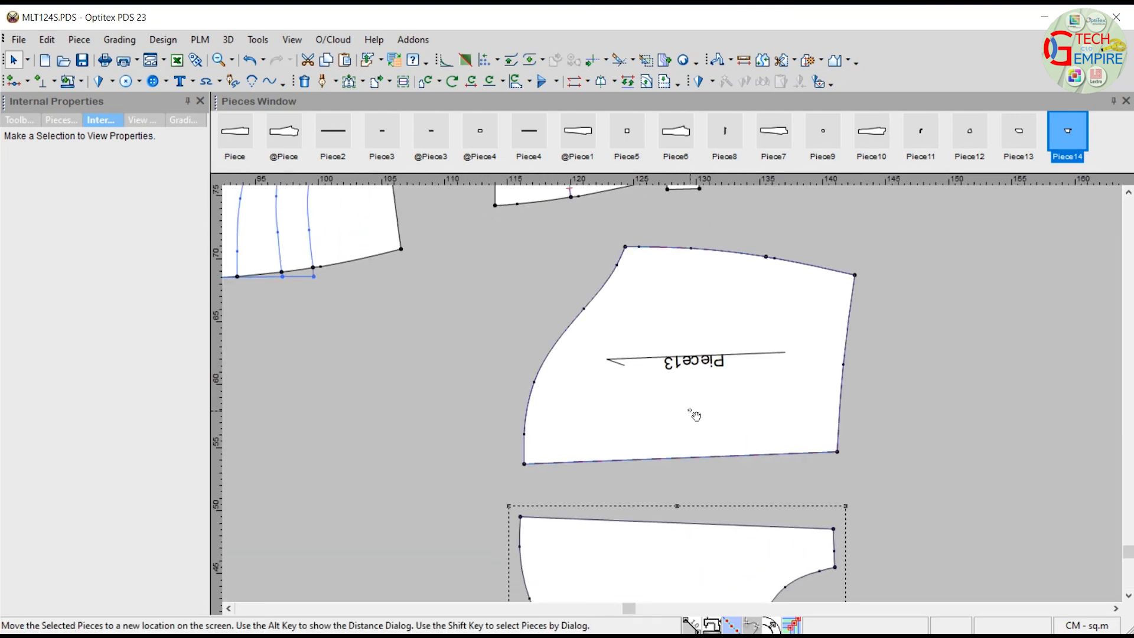
{"action": "left_click", "coordinate": [689, 410]}
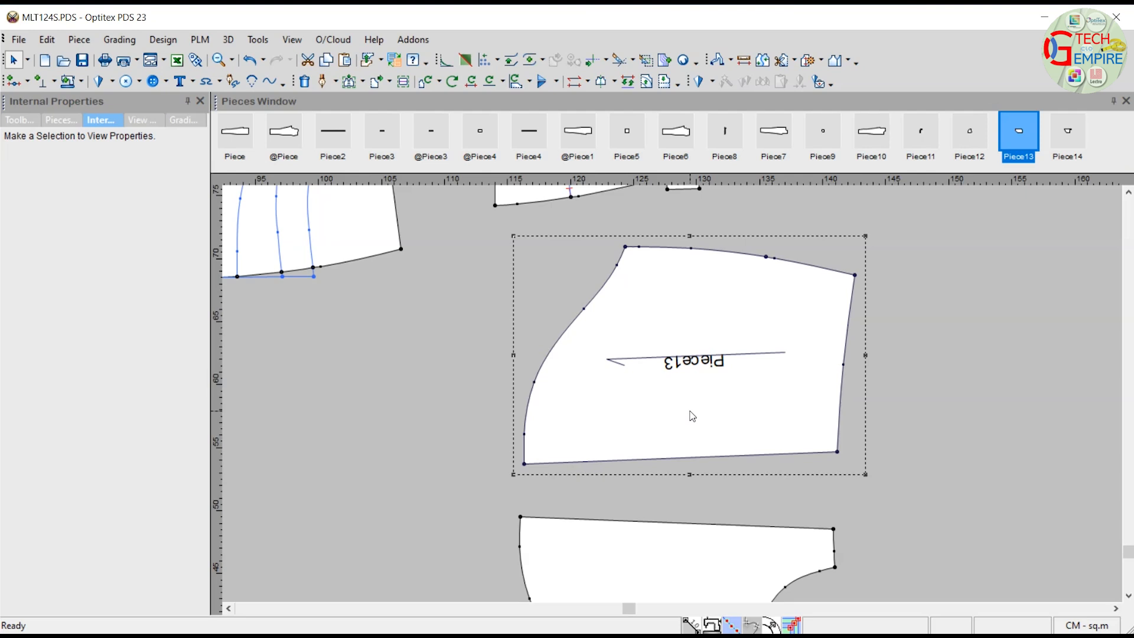
{"action": "key", "text": "ctrl+z"}
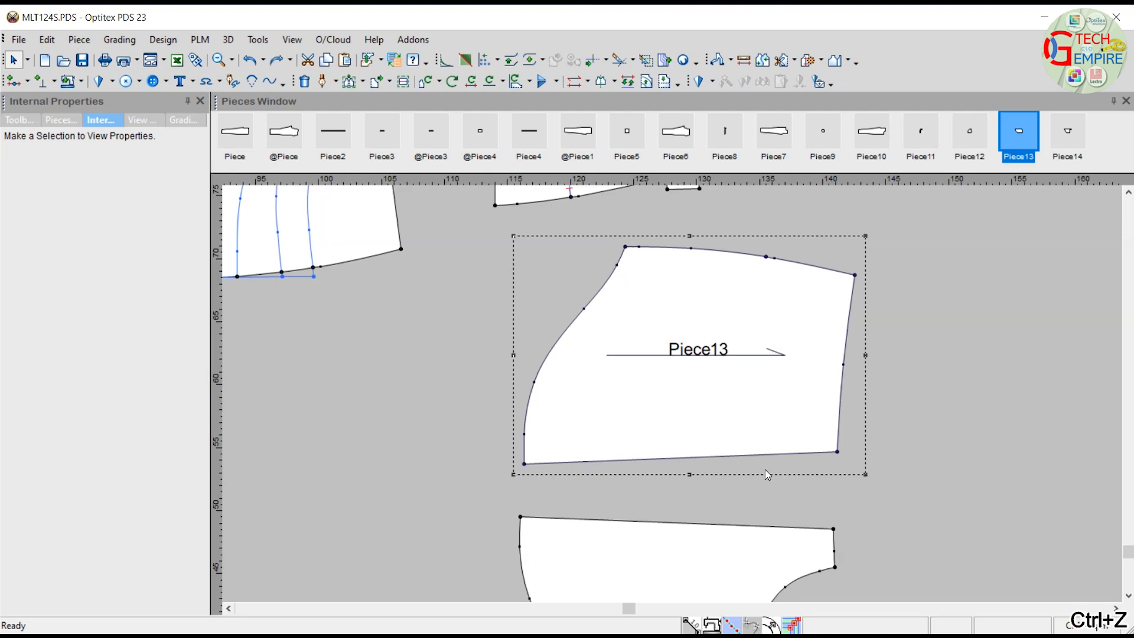
{"action": "scroll", "coordinate": [679, 406], "scroll_direction": "down", "scroll_amount": 2}
{"action": "scroll", "coordinate": [683, 398], "scroll_direction": "up", "scroll_amount": 2}
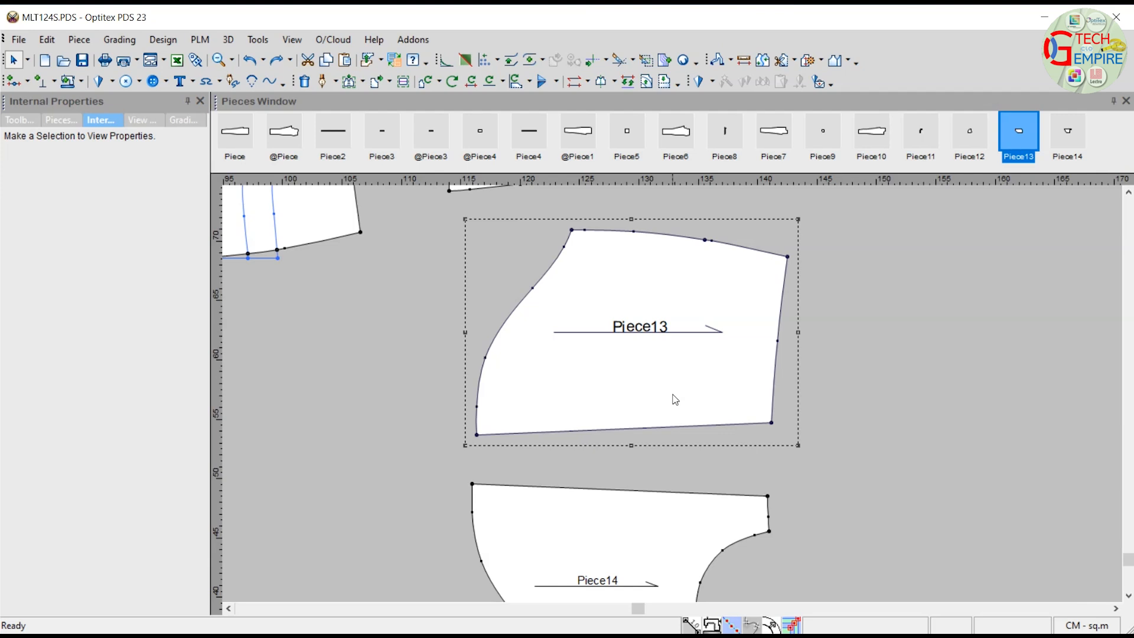
Step: Set the baseline directions of Piece13 and Piece14 parallel to their facing straight edges, both pointing toward the waist end
{"action": "key", "text": "b"}
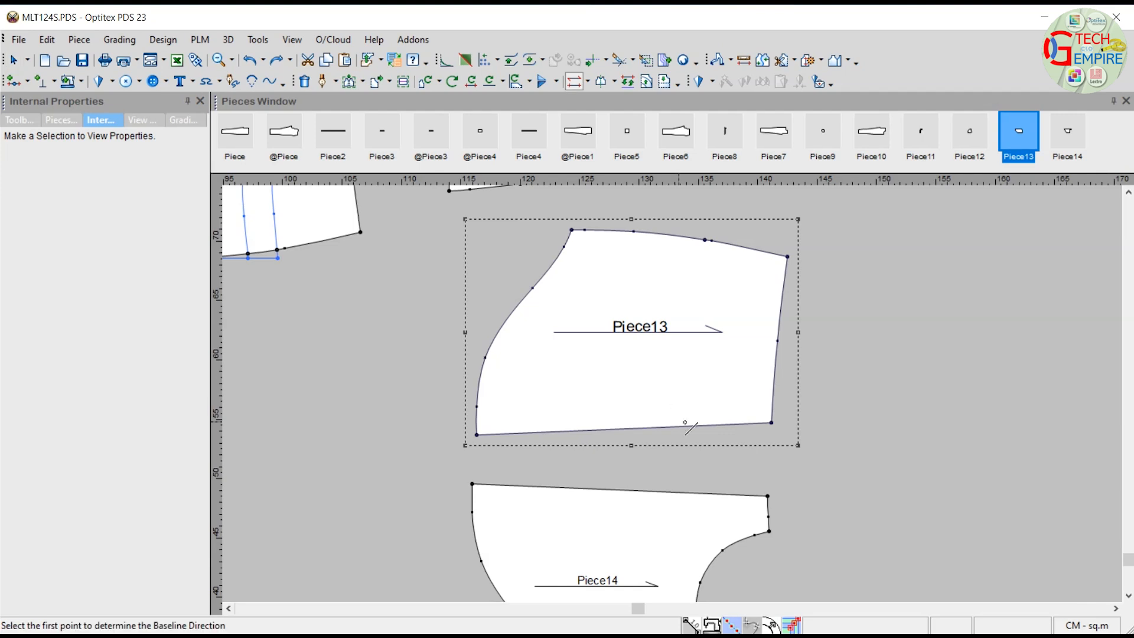
{"action": "left_click", "coordinate": [476, 436]}
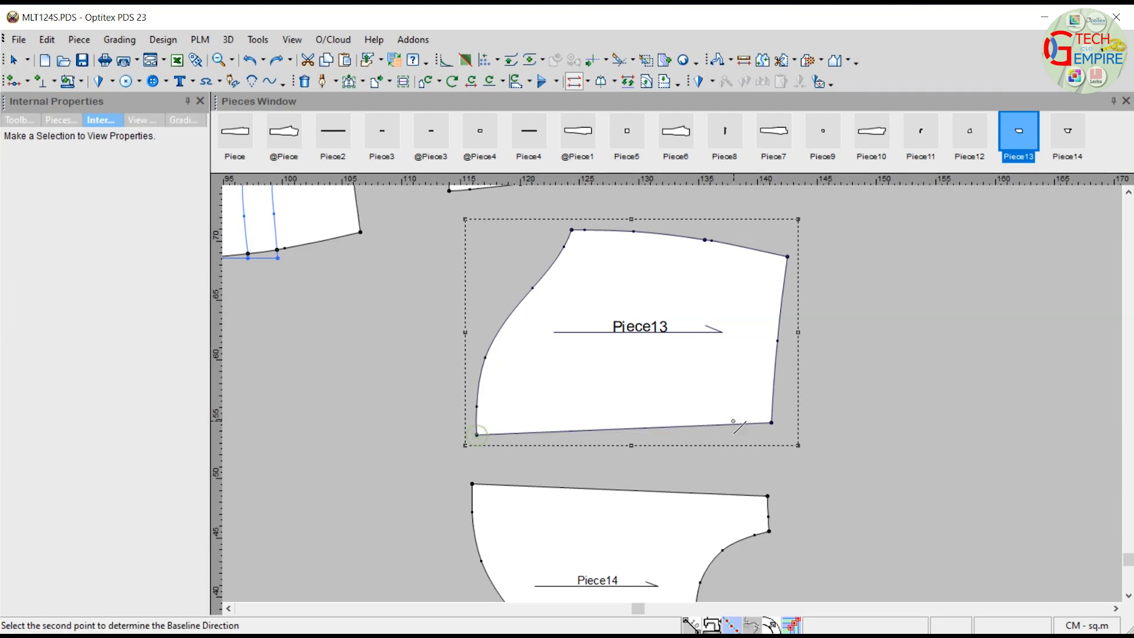
{"action": "left_click", "coordinate": [772, 423]}
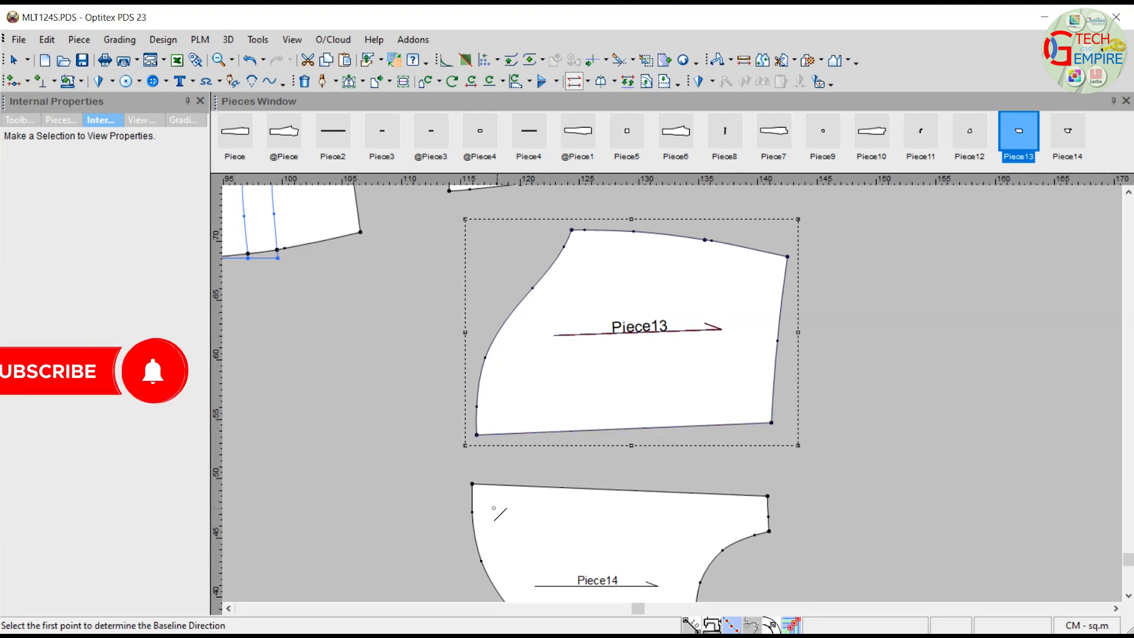
{"action": "left_click", "coordinate": [472, 484]}
{"action": "left_click", "coordinate": [767, 495]}
{"action": "right_click", "coordinate": [856, 371]}
{"action": "left_click", "coordinate": [873, 376]}
Step: Select Piece13 and Piece14 together and rotate both to their initial baseline so the facing edges lie horizontal
{"action": "scroll", "coordinate": [478, 400], "scroll_direction": "down", "scroll_amount": 4}
{"action": "left_click_drag", "start_coordinate": [421, 349], "coordinate": [678, 517]}
{"action": "left_click", "coordinate": [607, 393], "text": "shift"}
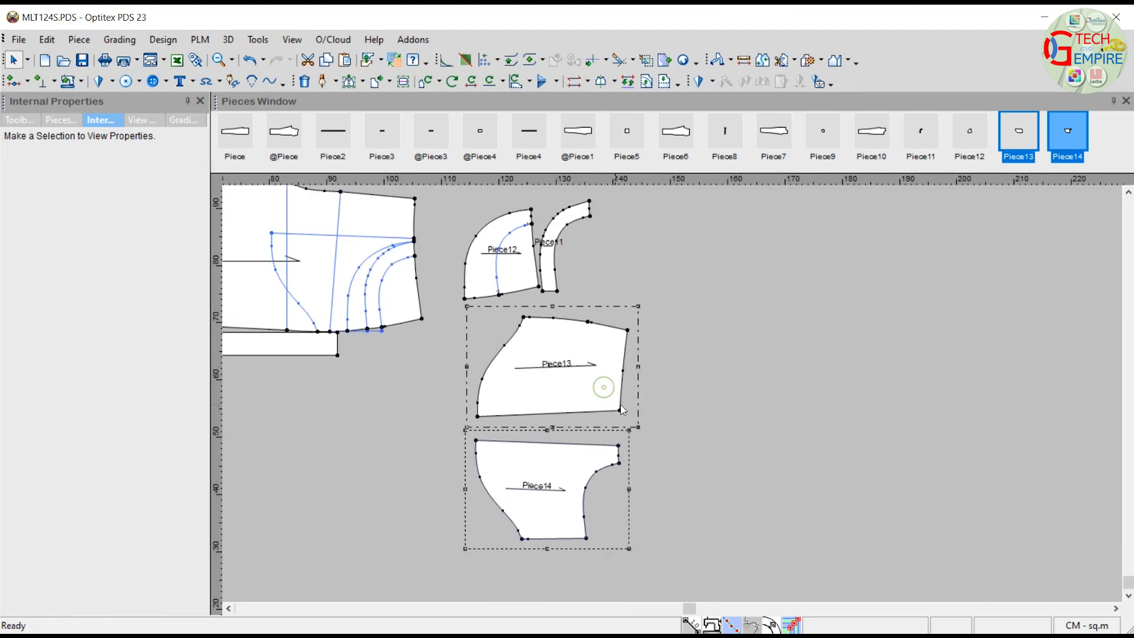
{"action": "left_click", "coordinate": [585, 86]}
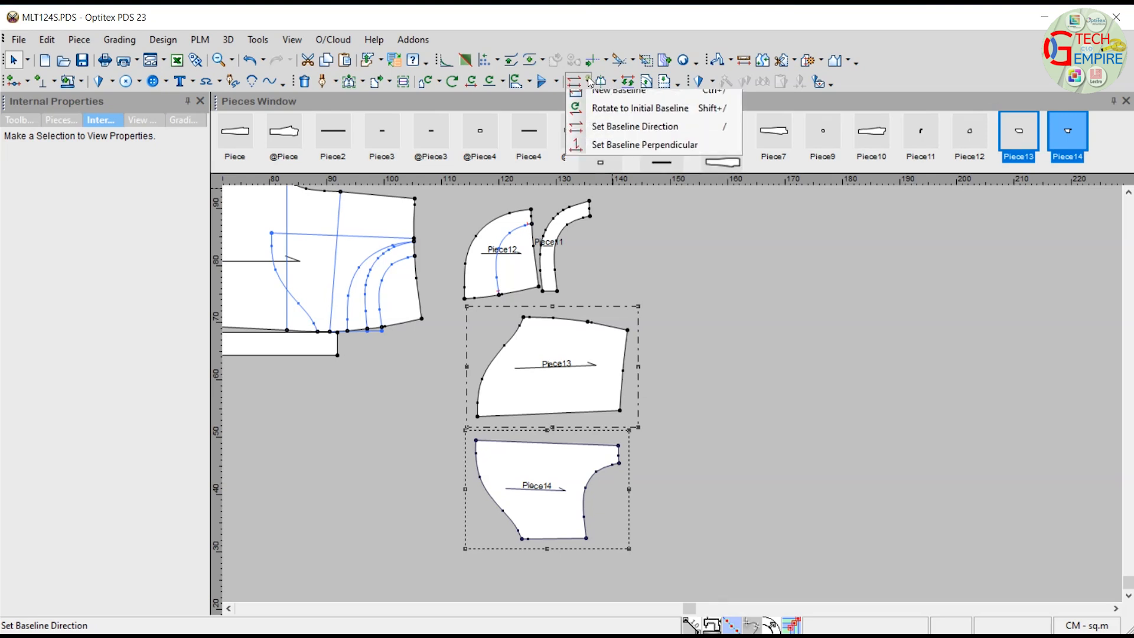
{"action": "left_click", "coordinate": [611, 119]}
{"action": "left_click", "coordinate": [714, 359]}
Step: Move Piece14 up against Piece13 so that their straight edges and end points coincide
{"action": "scroll", "coordinate": [574, 415], "scroll_direction": "up", "scroll_amount": 2}
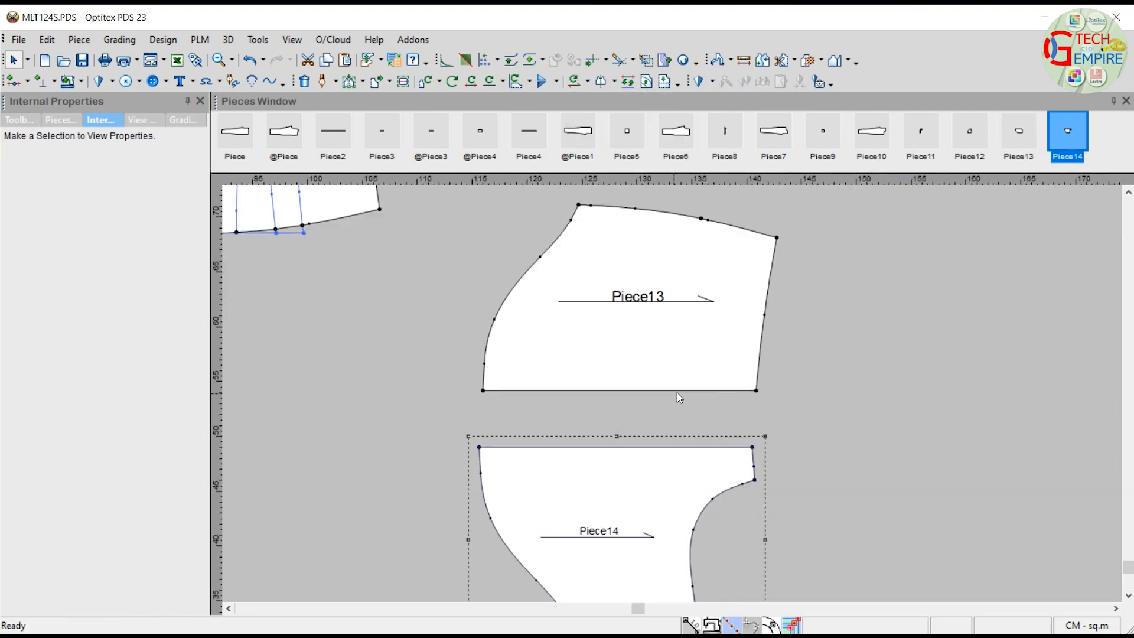
{"action": "key", "text": "space"}
{"action": "left_click", "coordinate": [645, 414]}
Step: Join Piece13 and Piece14 along their shared straight edge into one pocket bag piece, using the default join options
{"action": "scroll", "coordinate": [676, 399], "scroll_direction": "up", "scroll_amount": 2}
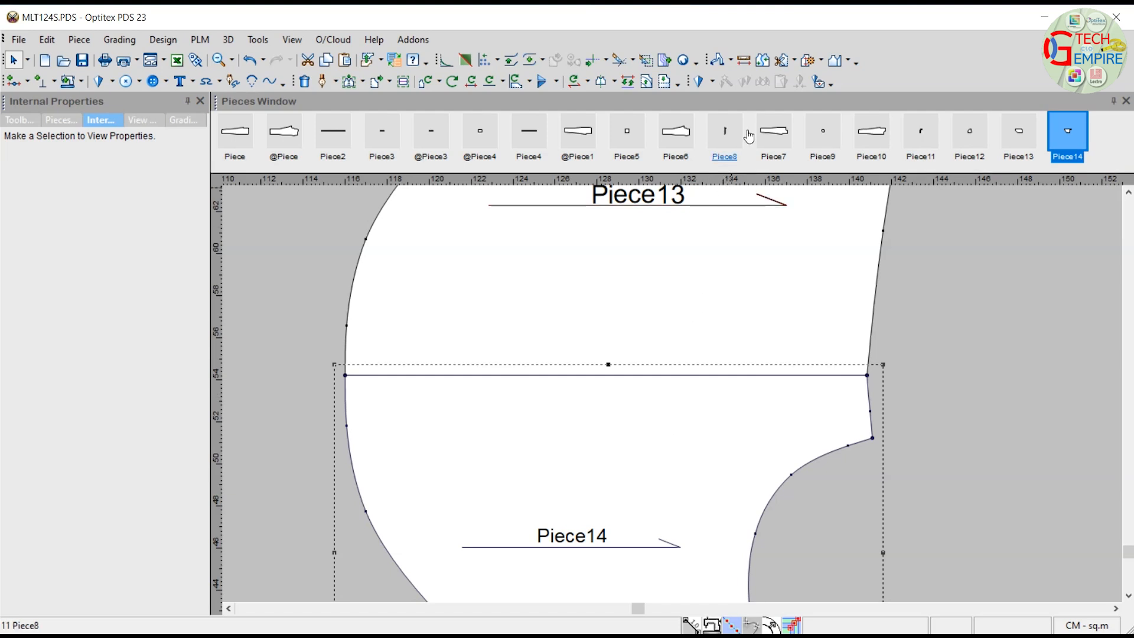
{"action": "left_click", "coordinate": [762, 60]}
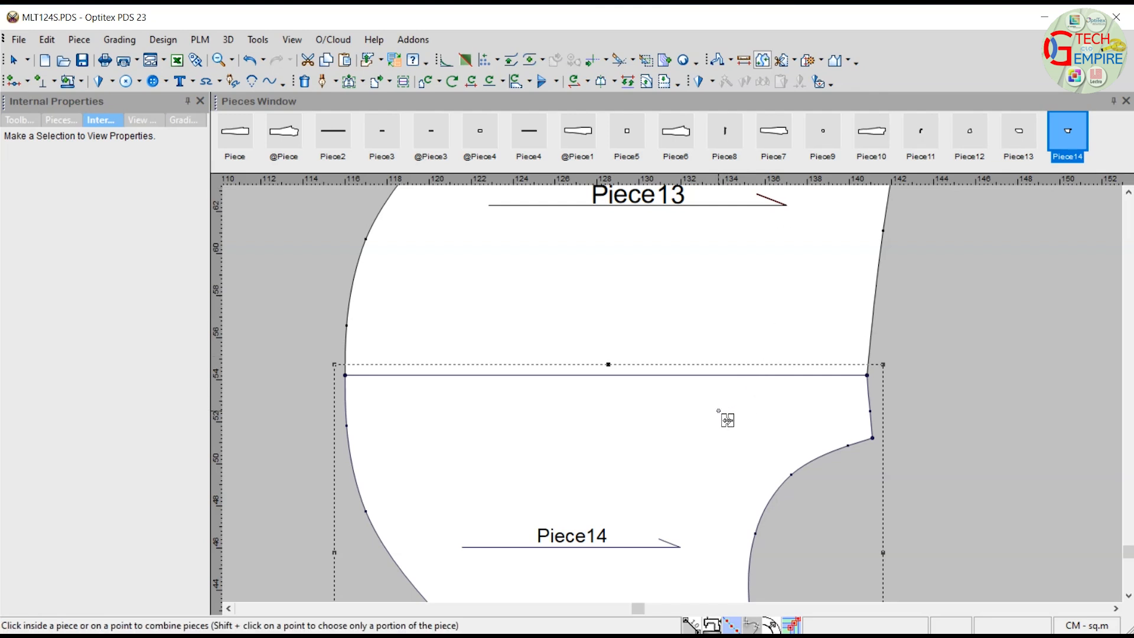
{"action": "left_click", "coordinate": [674, 307]}
{"action": "left_click", "coordinate": [655, 470]}
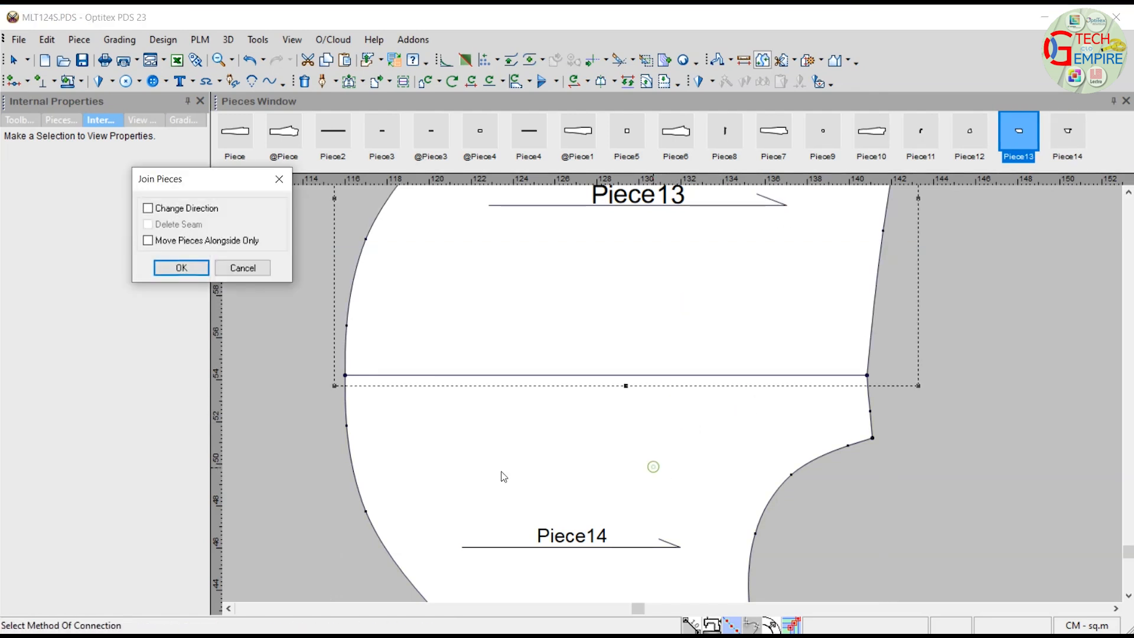
{"action": "left_click", "coordinate": [177, 127]}
{"action": "right_click", "coordinate": [752, 313]}
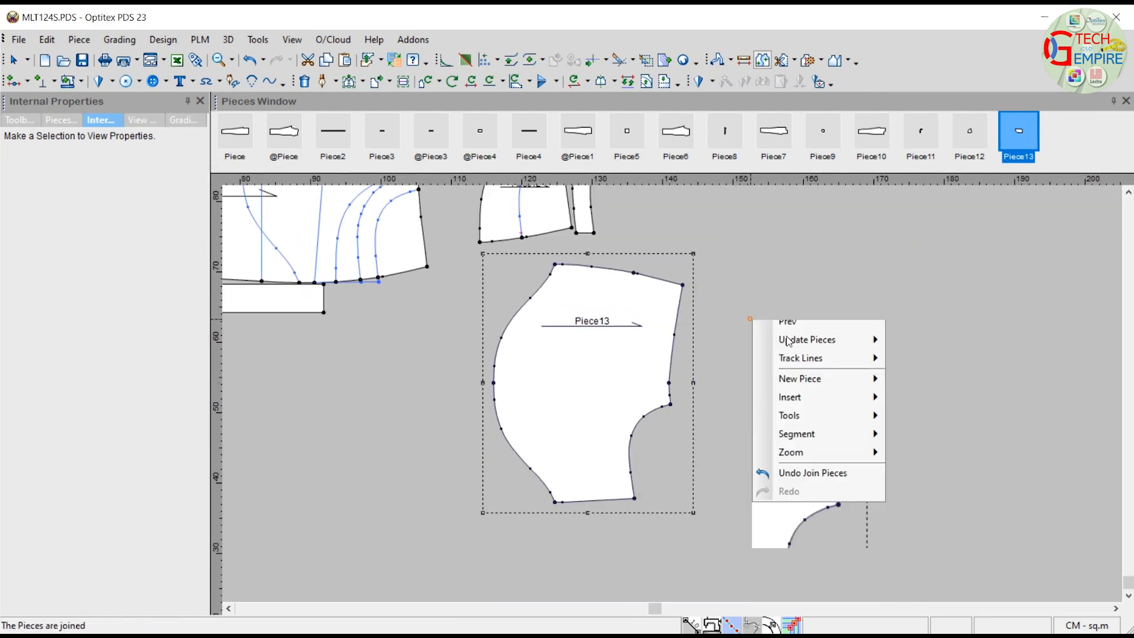
{"action": "left_click", "coordinate": [779, 366]}
{"action": "scroll", "coordinate": [614, 372], "scroll_direction": "down", "scroll_amount": 2}
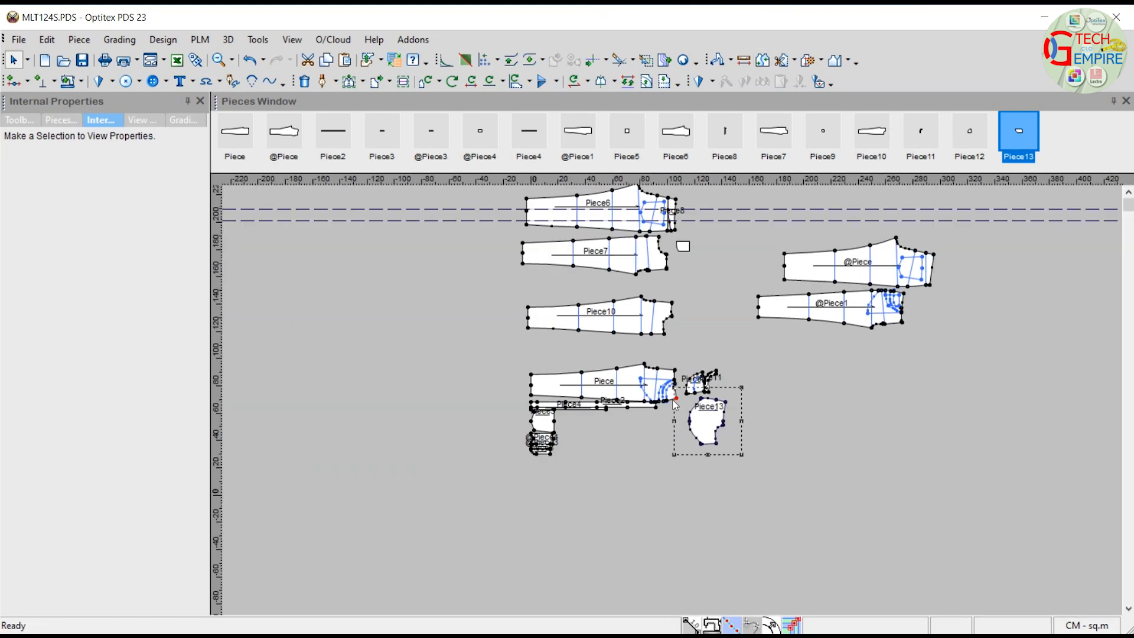
{"action": "scroll", "coordinate": [674, 389], "scroll_direction": "up", "scroll_amount": 1}
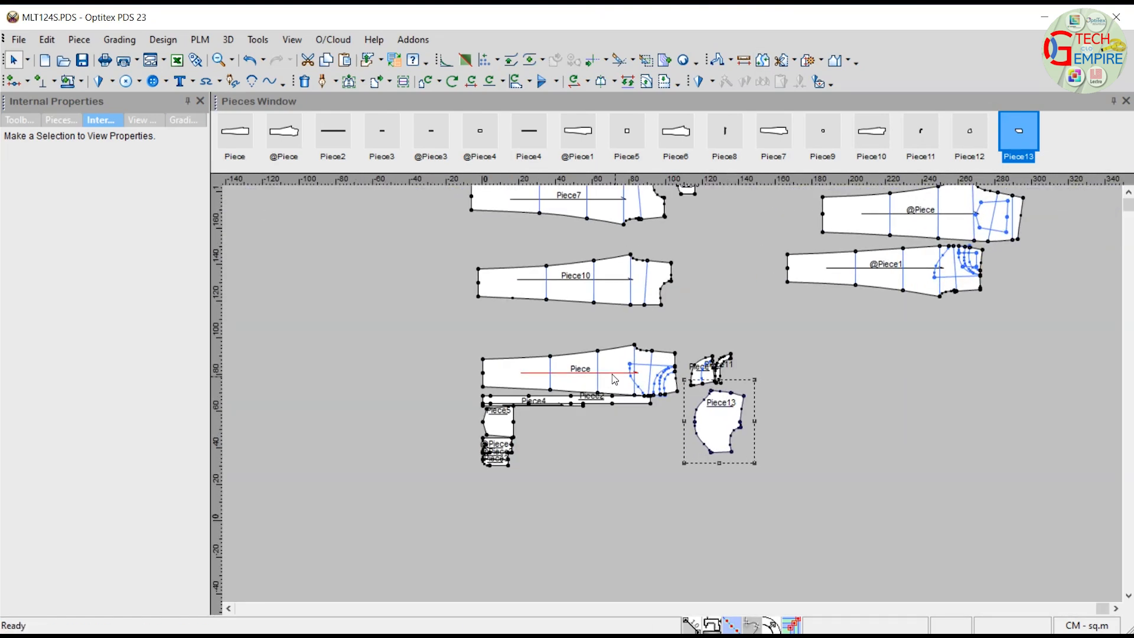
{"action": "left_click_drag", "start_coordinate": [571, 371], "coordinate": [887, 340]}
{"action": "scroll", "coordinate": [676, 396], "scroll_direction": "down", "scroll_amount": 3}
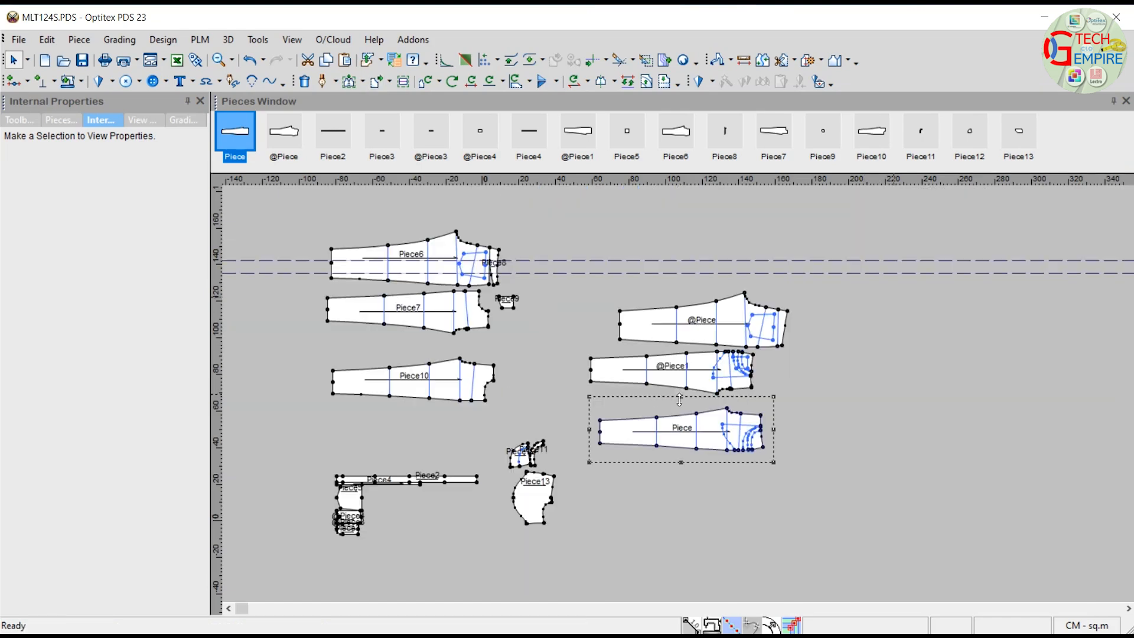
{"action": "left_click", "coordinate": [673, 391]}
{"action": "scroll", "coordinate": [632, 430], "scroll_direction": "up", "scroll_amount": 3}
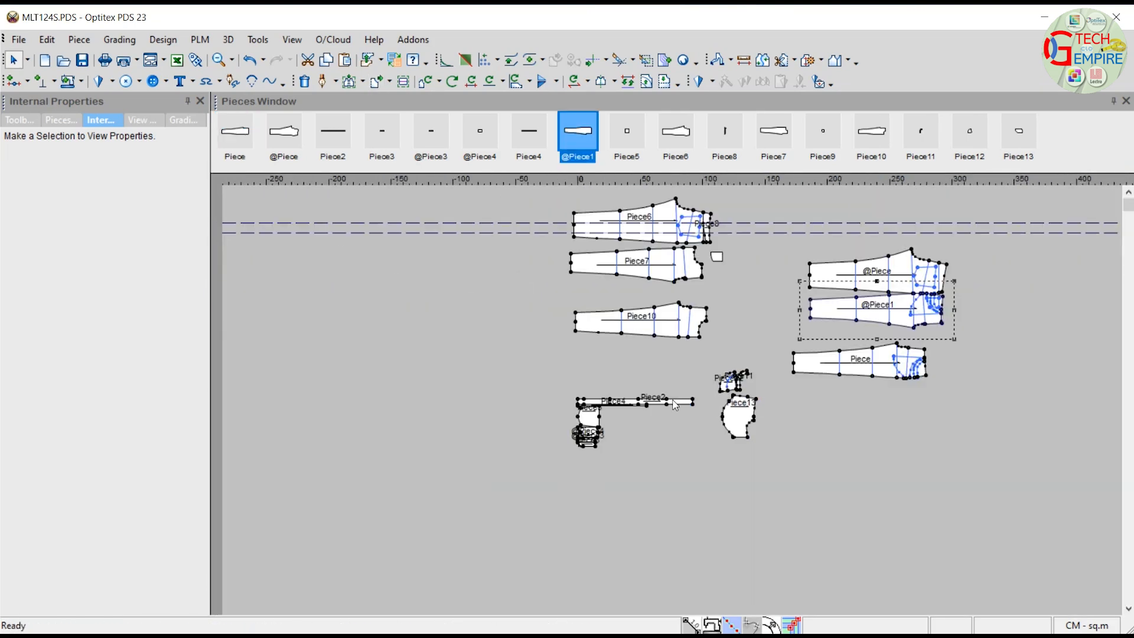
Step: Move the joined Piece13 into the space below Piece10 beside the pocket facings, and save the pattern file
{"action": "left_click_drag", "start_coordinate": [784, 423], "coordinate": [716, 350]}
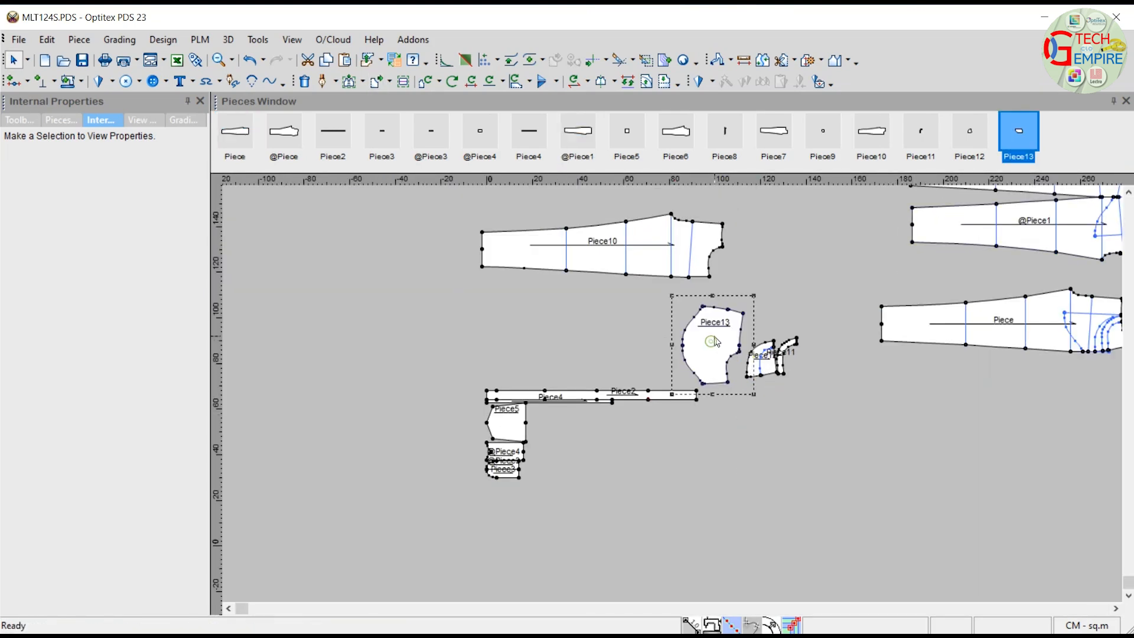
{"action": "scroll", "coordinate": [681, 404], "scroll_direction": "down", "scroll_amount": 3}
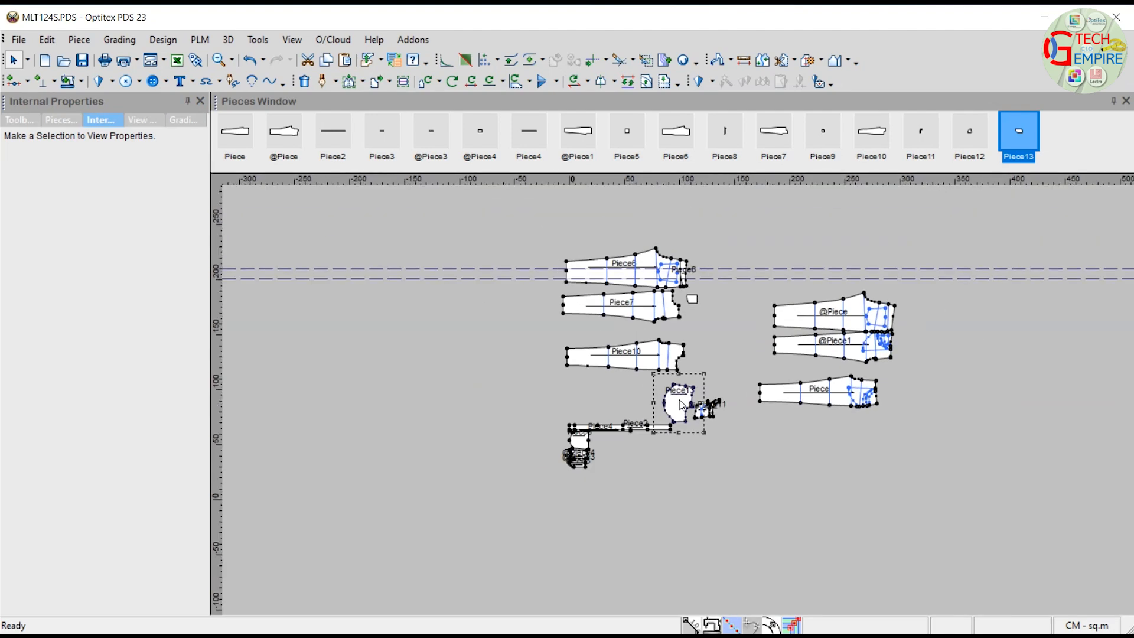
{"action": "scroll", "coordinate": [681, 405], "scroll_direction": "up", "scroll_amount": 2}
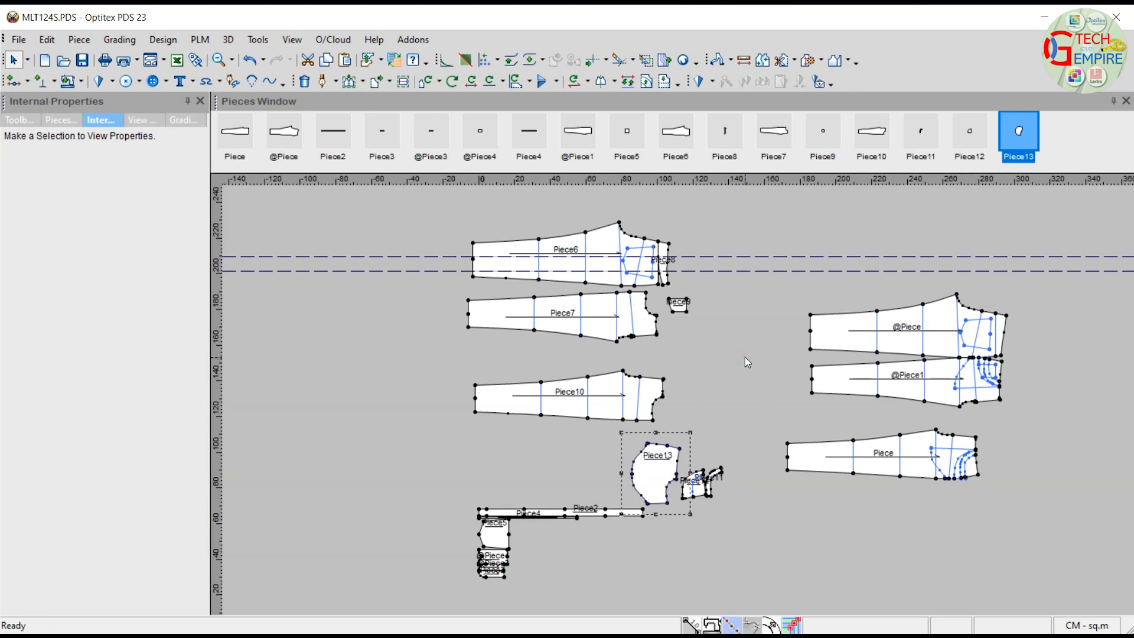
{"action": "key", "text": "ctrl+s"}
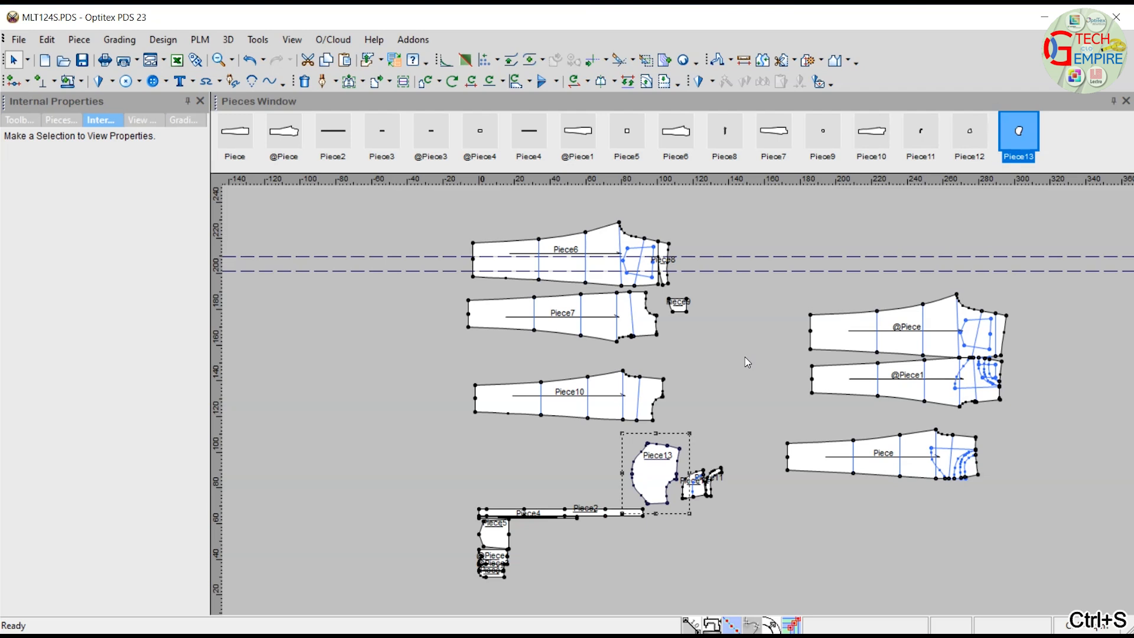